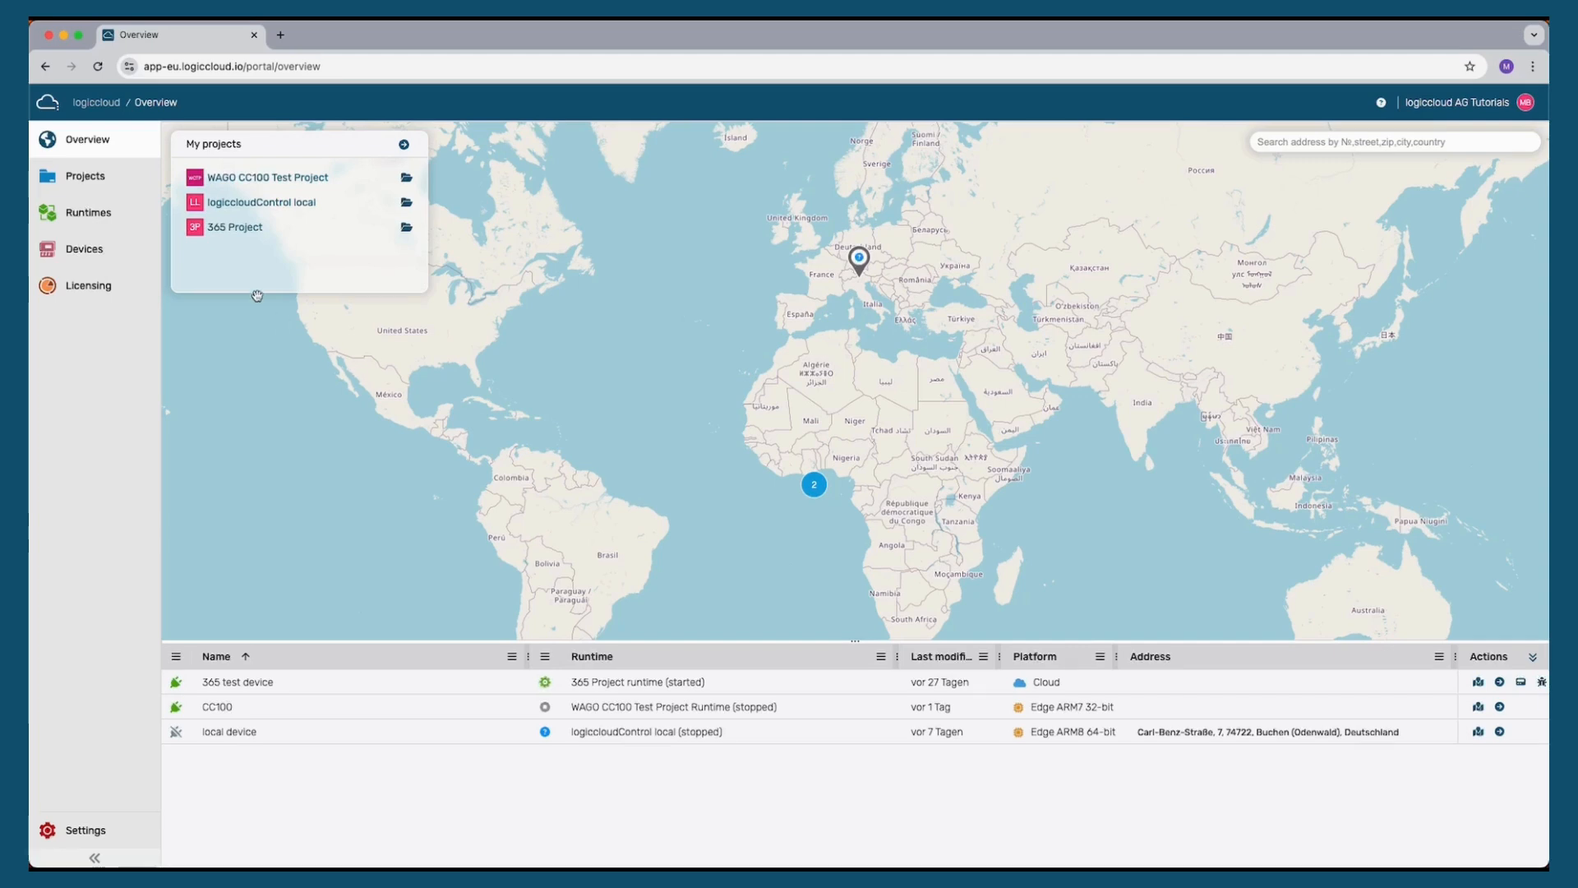
# Start creating a new project from the projects list and name it Kontron PiTron Demo
pyautogui.click(88, 178)
pyautogui.click(245, 140)
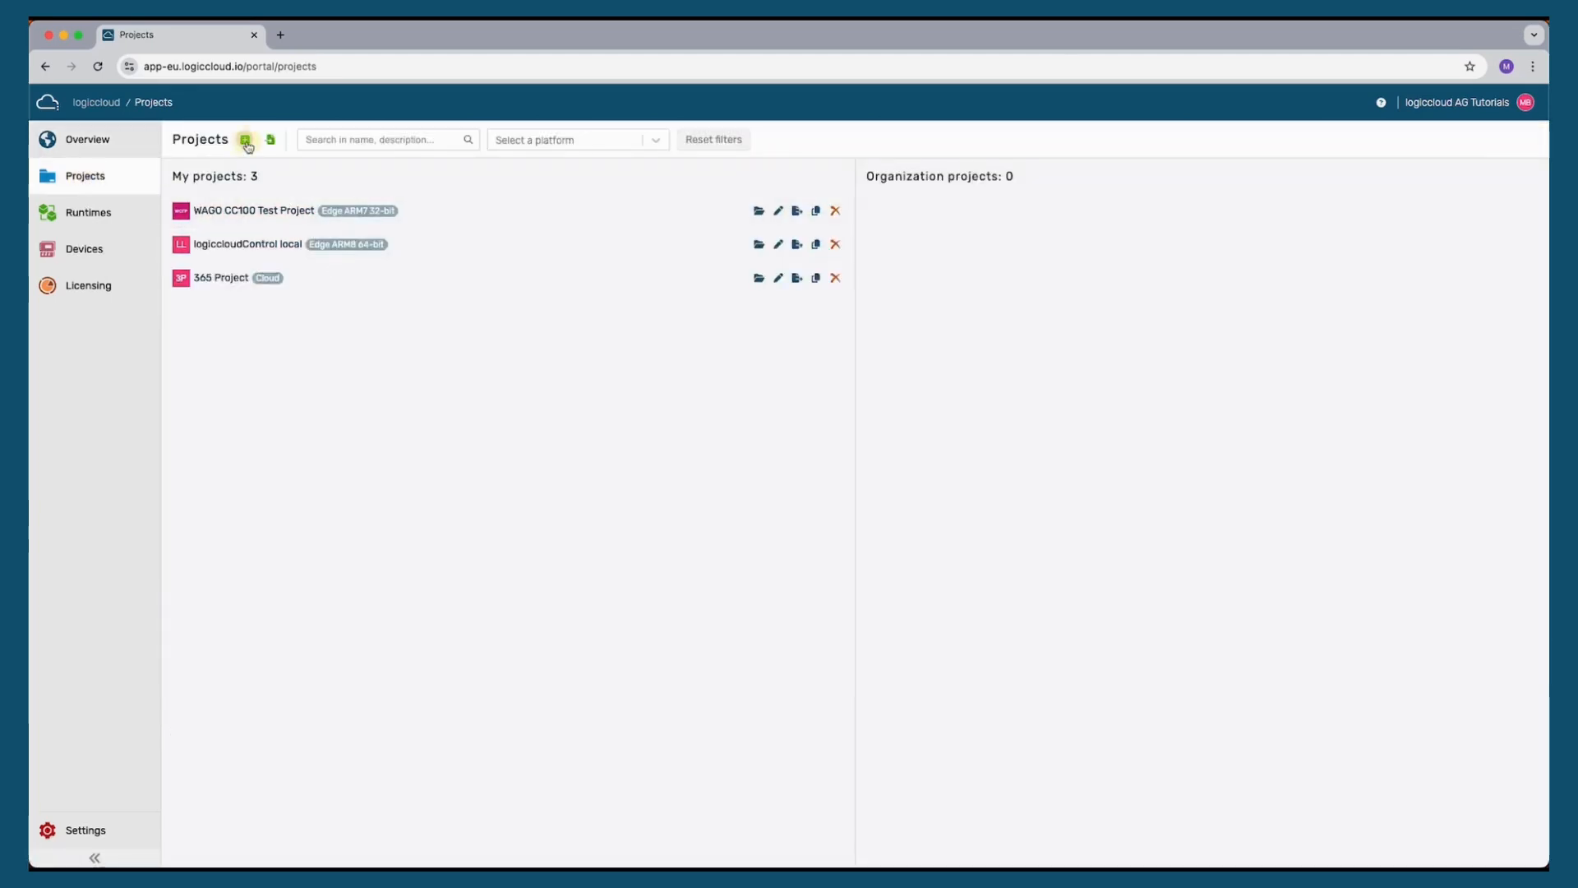
pyautogui.click(590, 355)
pyautogui.write('Kontro')
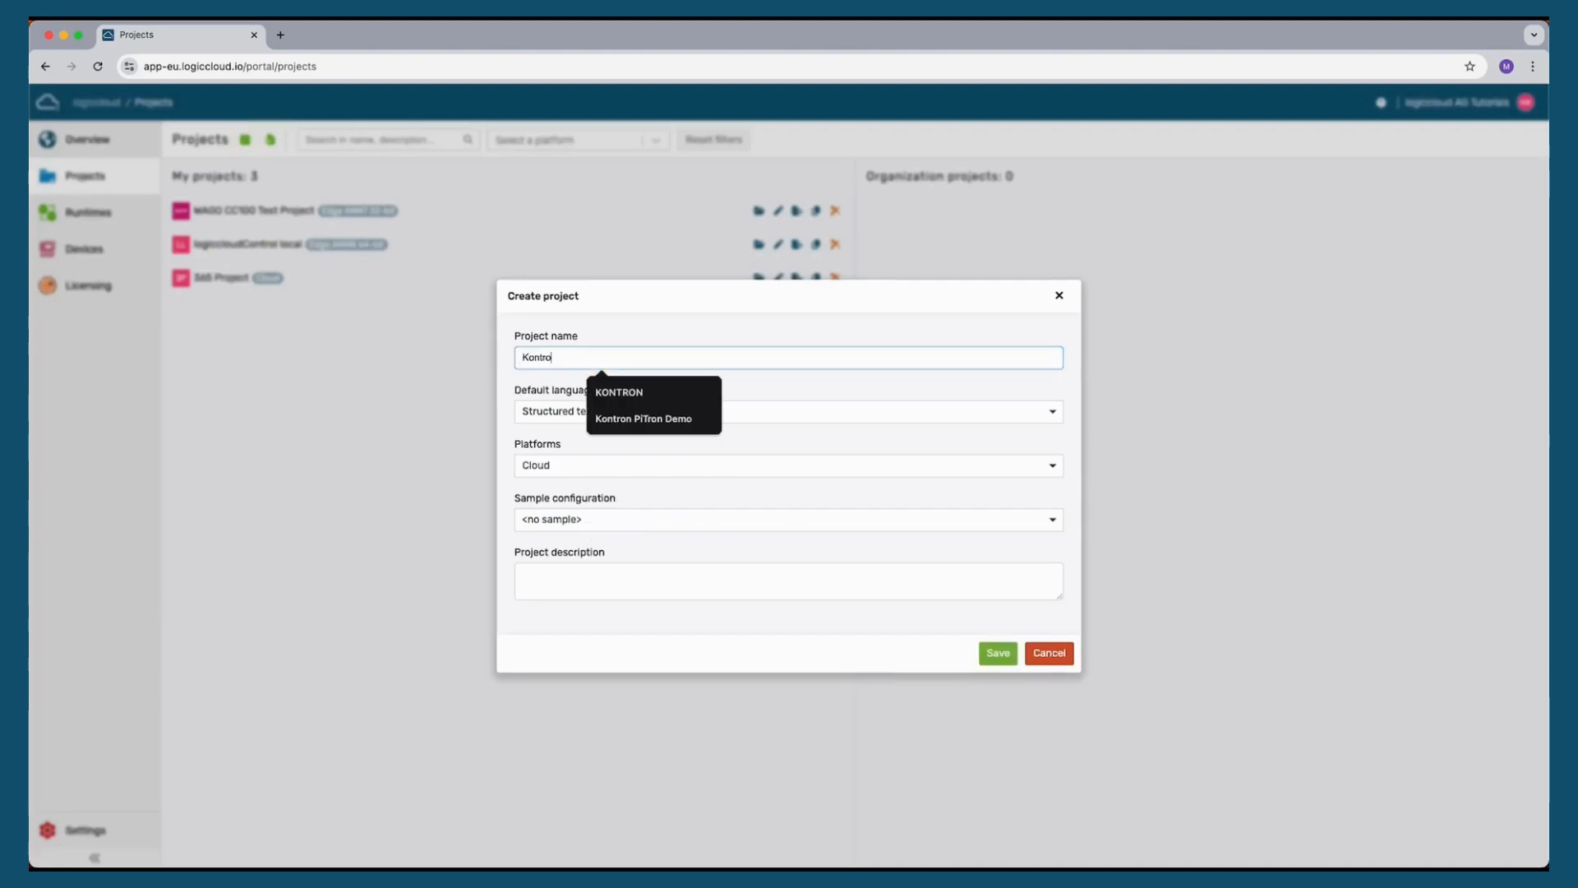
pyautogui.write('n PiTron Tes')
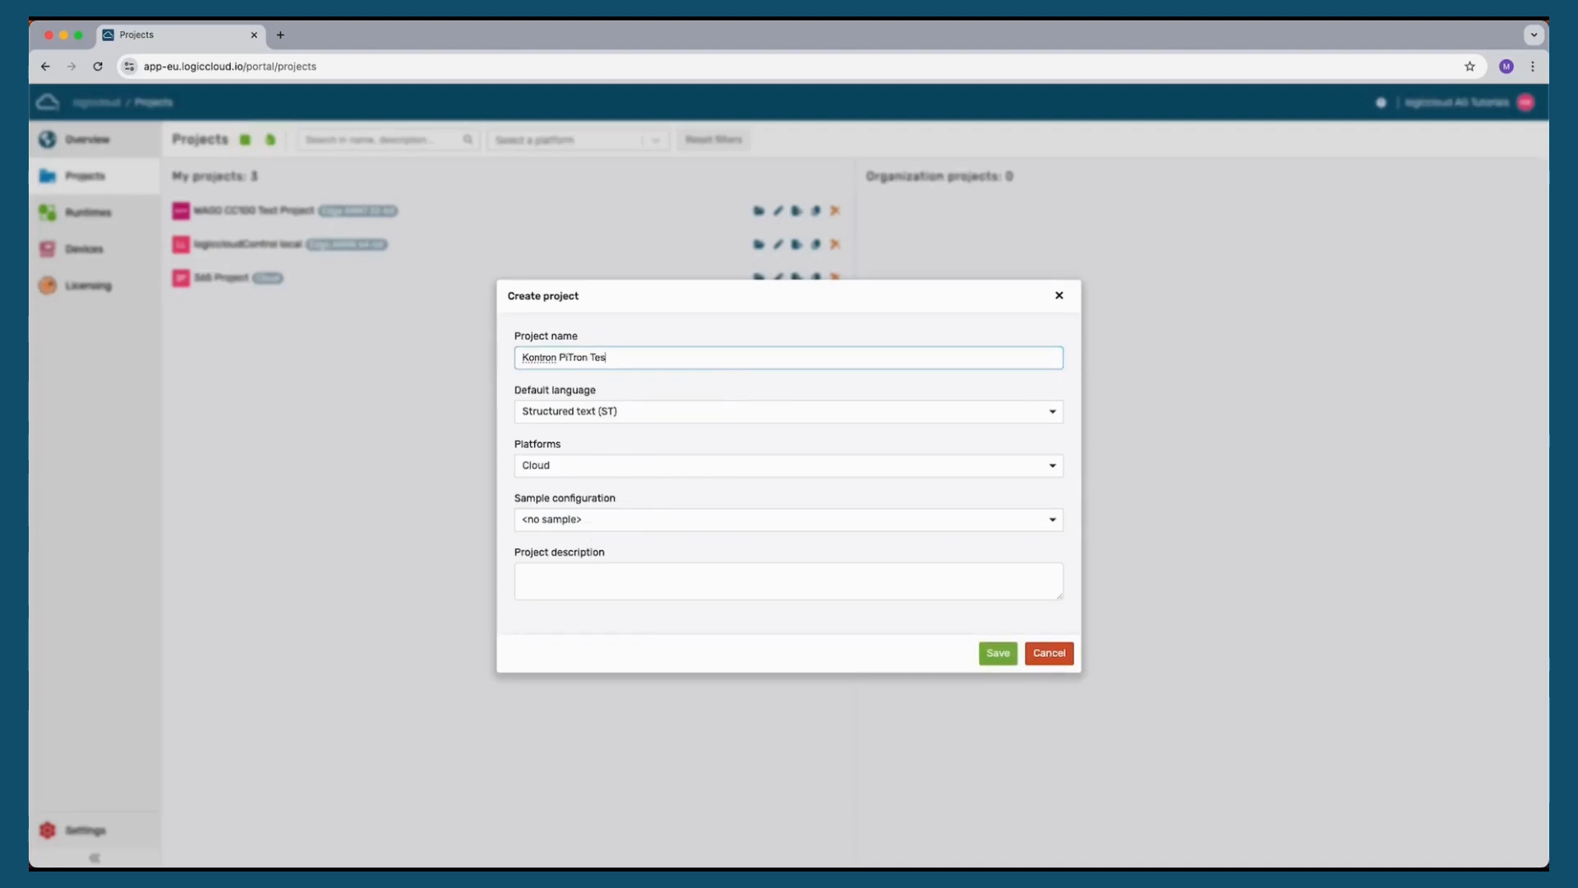
pyautogui.press('BackSpace')
pyautogui.press('BackSpace')
pyautogui.press('BackSpace')
pyautogui.write('Demo')
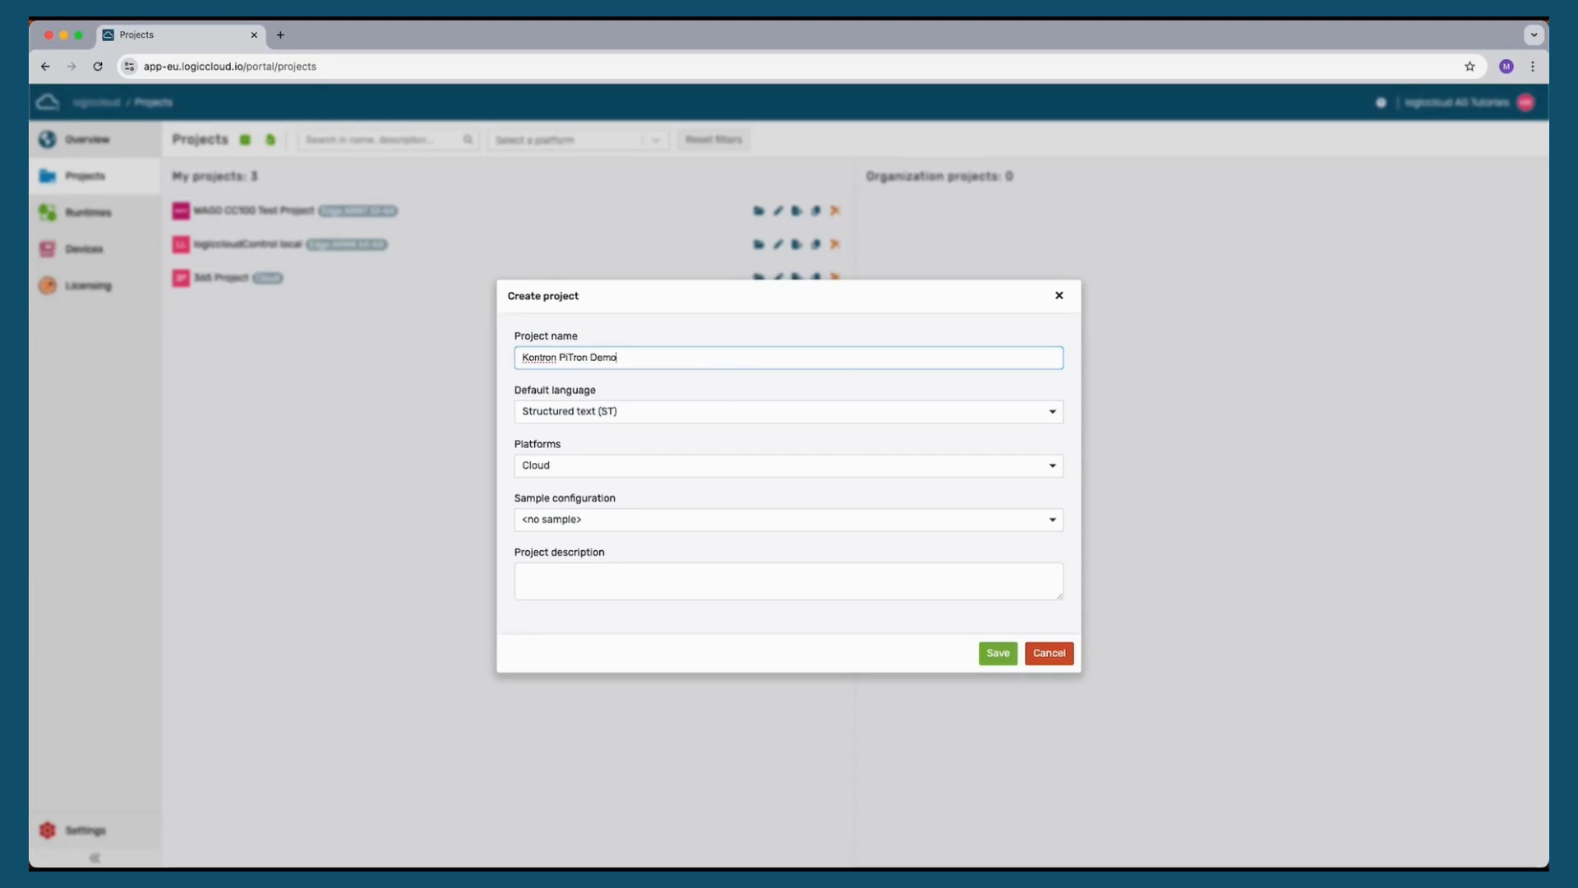
# Set the project's platform to Edge ARM8 64-bit, choose the Pump sample configuration, and save the project
pyautogui.click(574, 468)
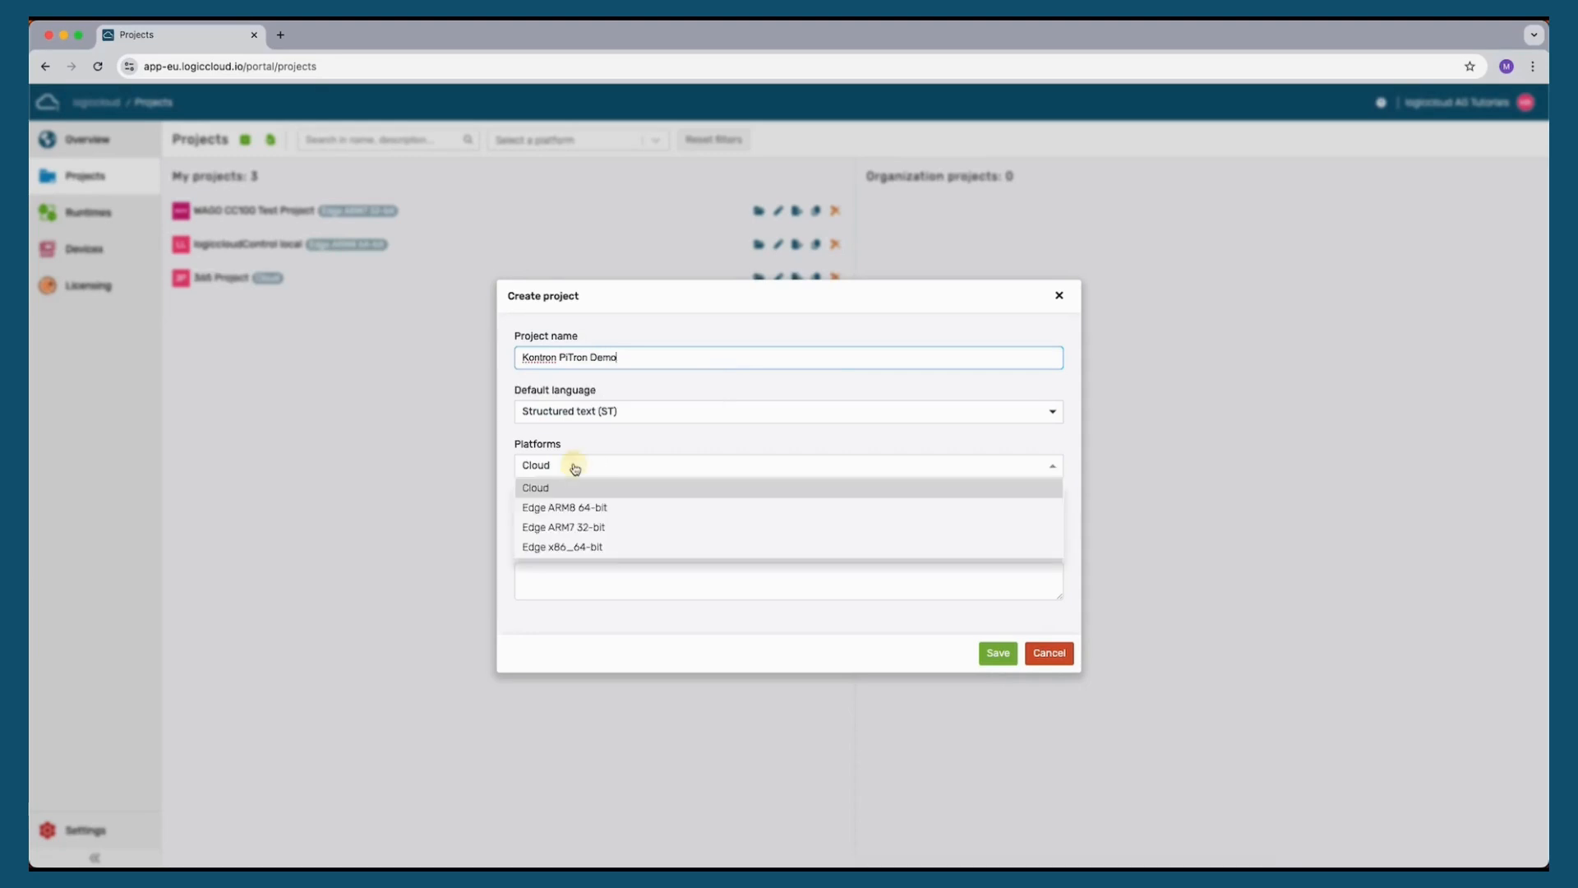
pyautogui.click(623, 507)
pyautogui.click(611, 514)
pyautogui.click(625, 584)
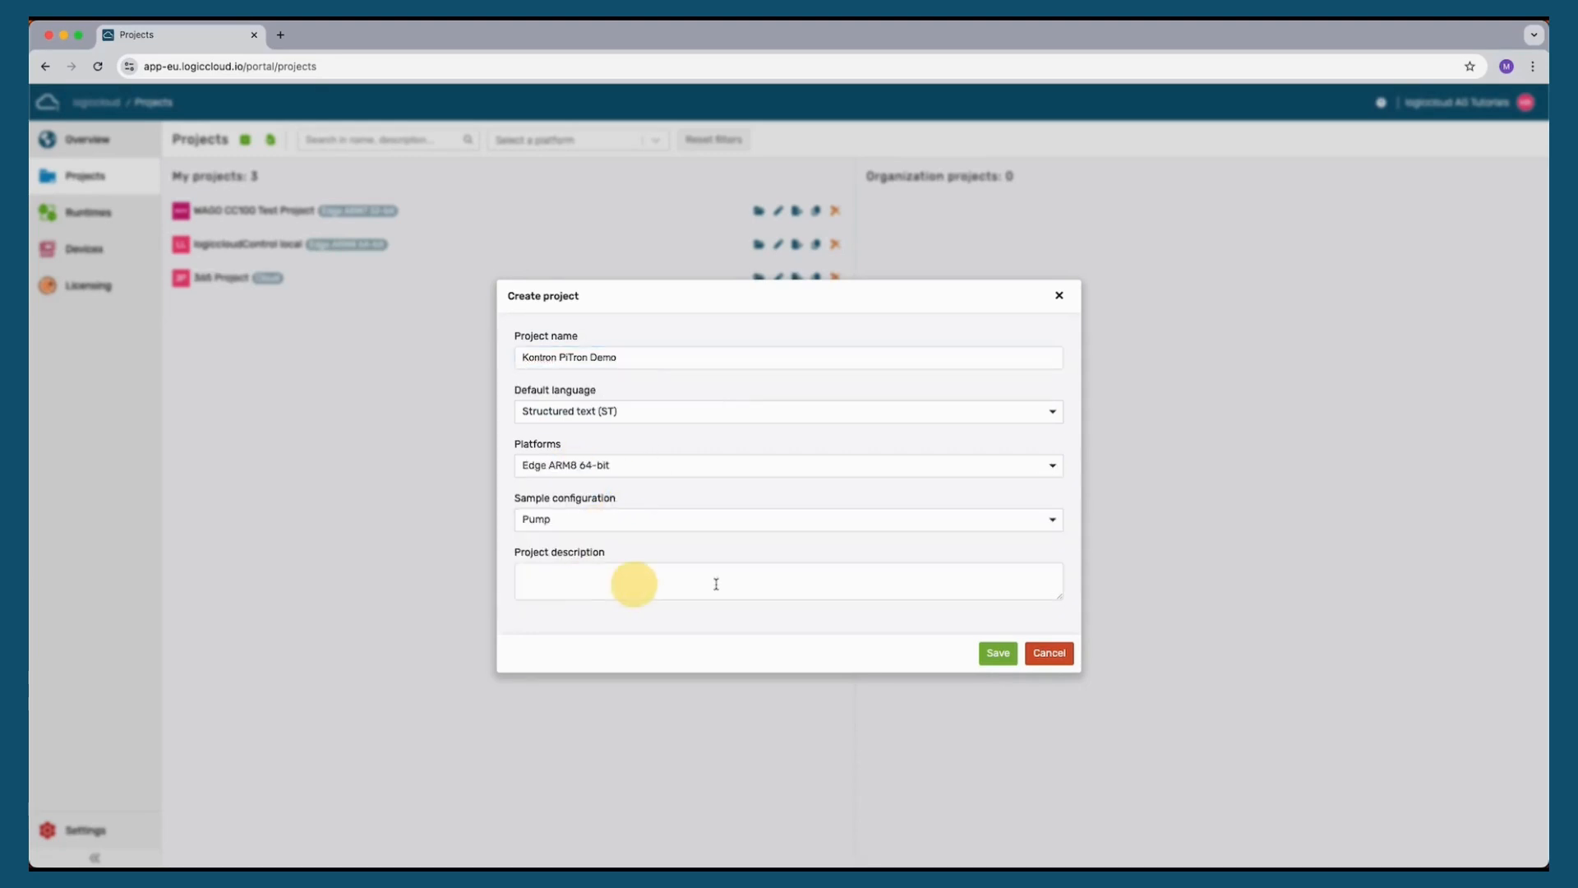
pyautogui.click(998, 655)
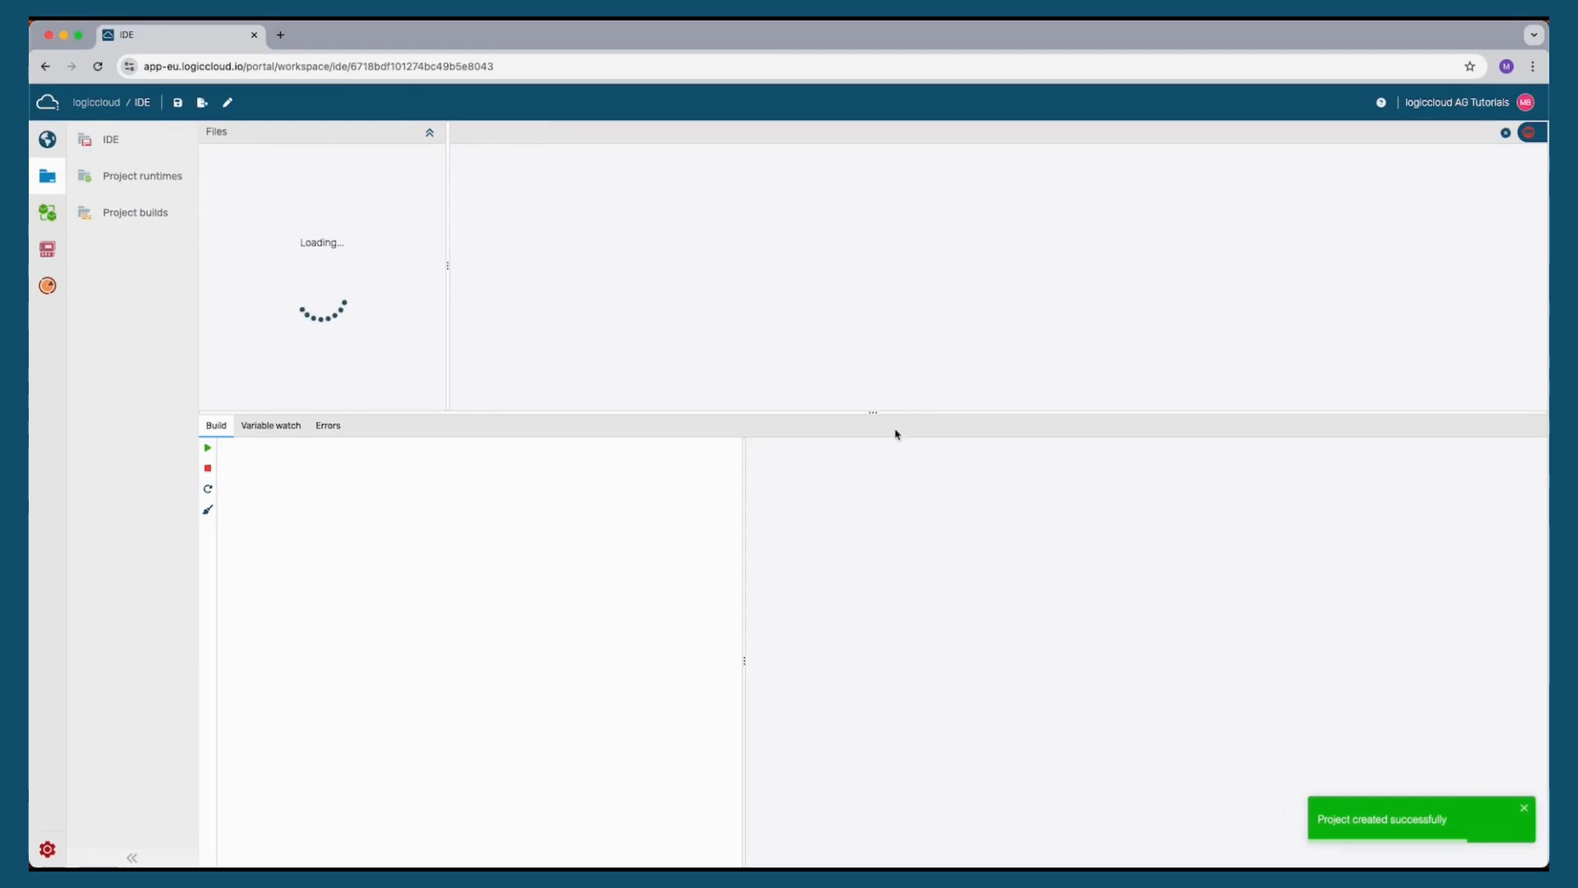
# Enlarge the editor area, open my_program in the IDE and build the project
pyautogui.moveTo(873, 411); pyautogui.dragTo(870, 661)
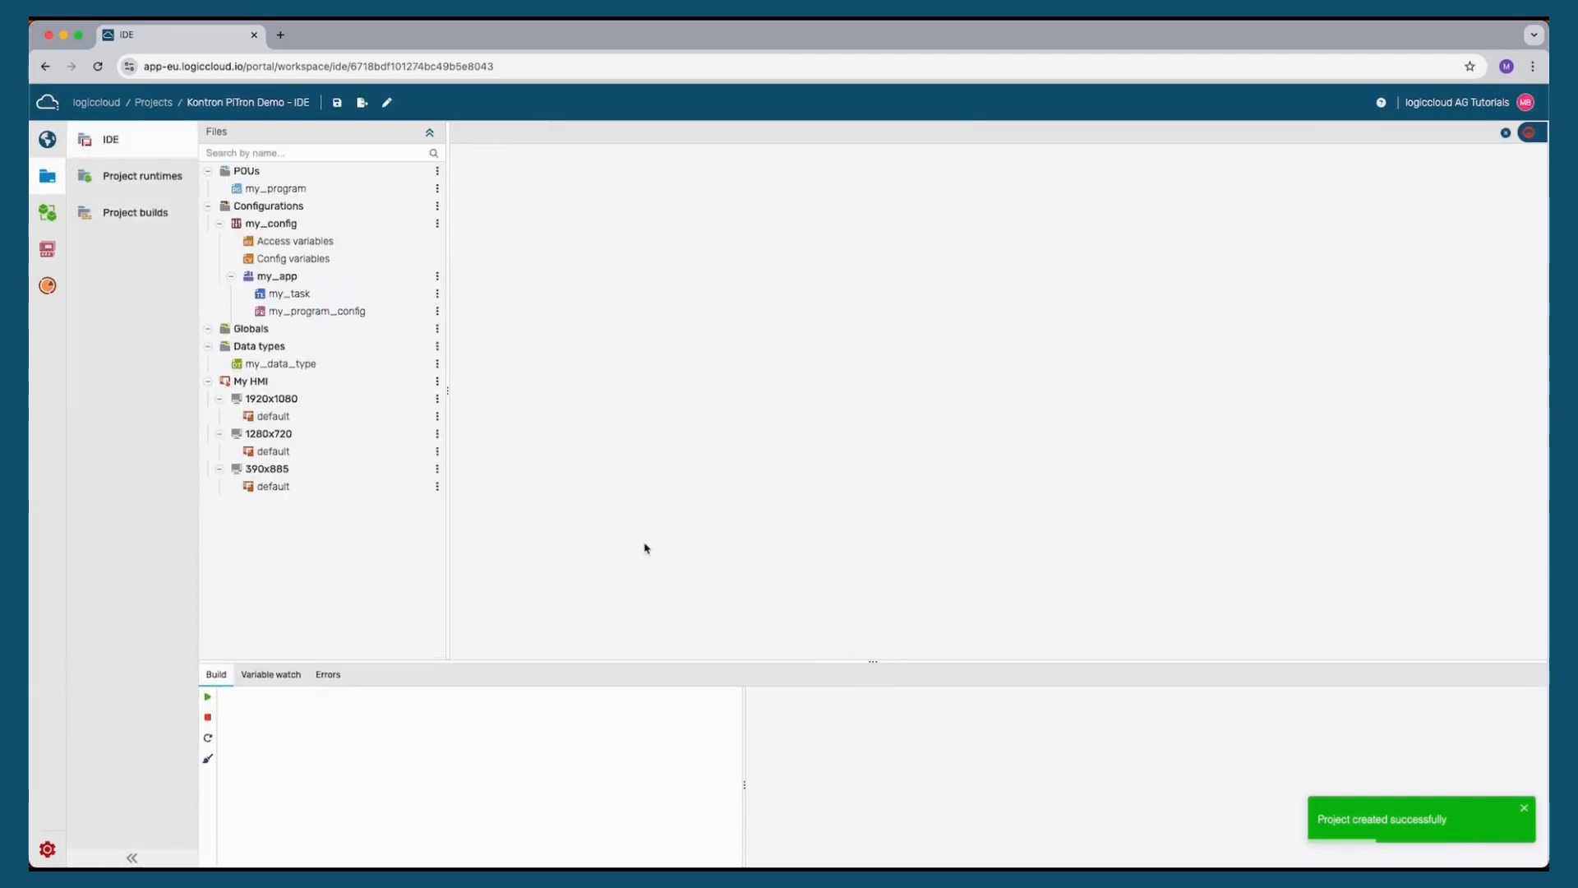
pyautogui.doubleClick(278, 189)
pyautogui.scroll(-4, 655, 417)
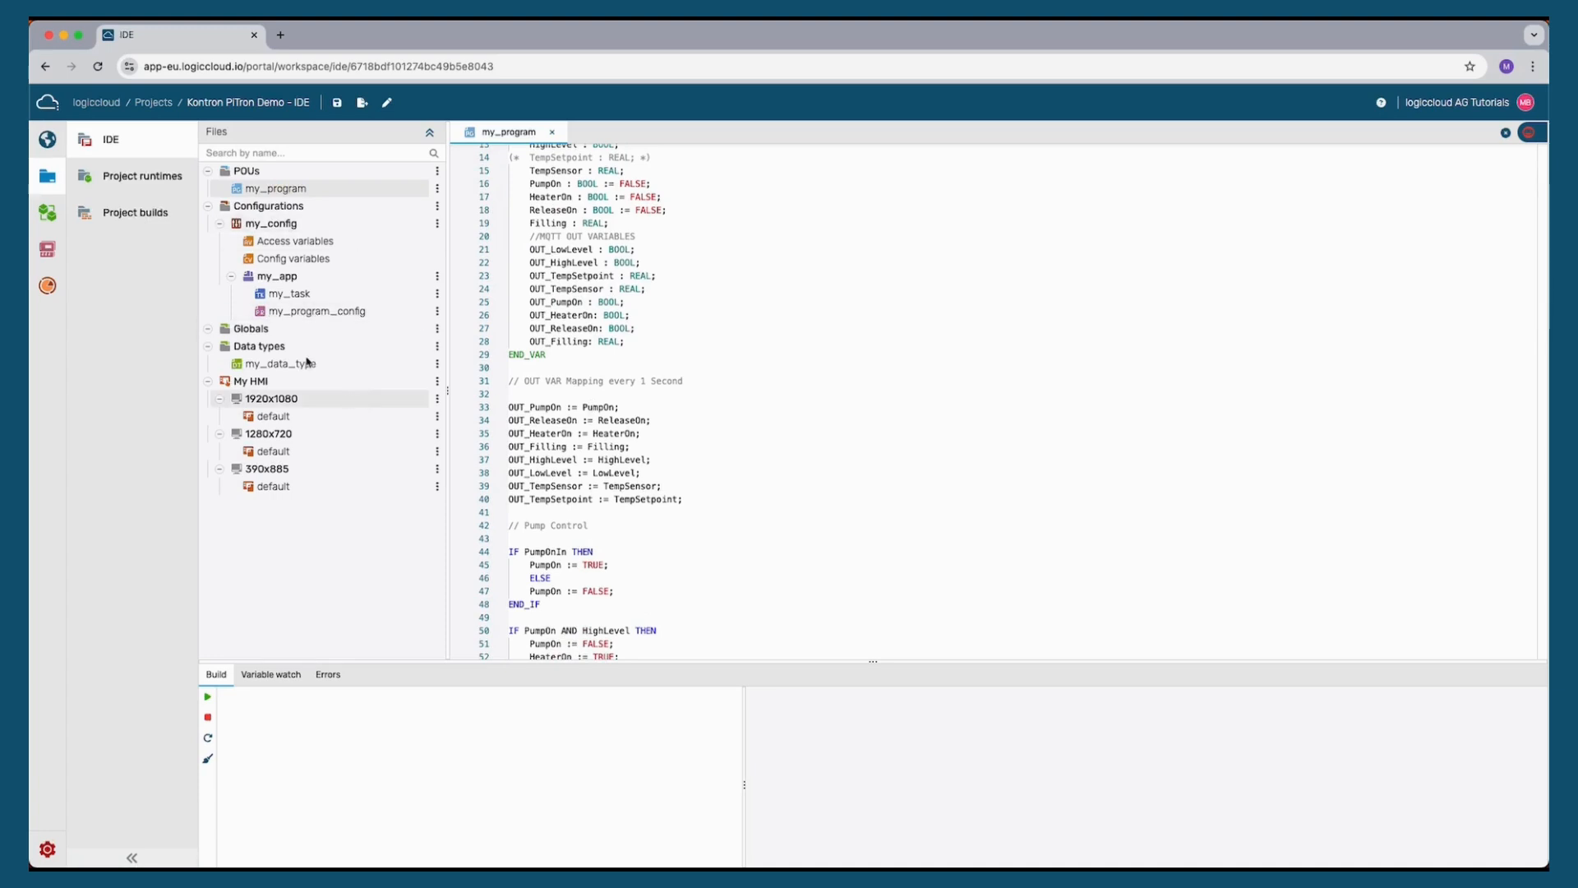
pyautogui.click(375, 693)
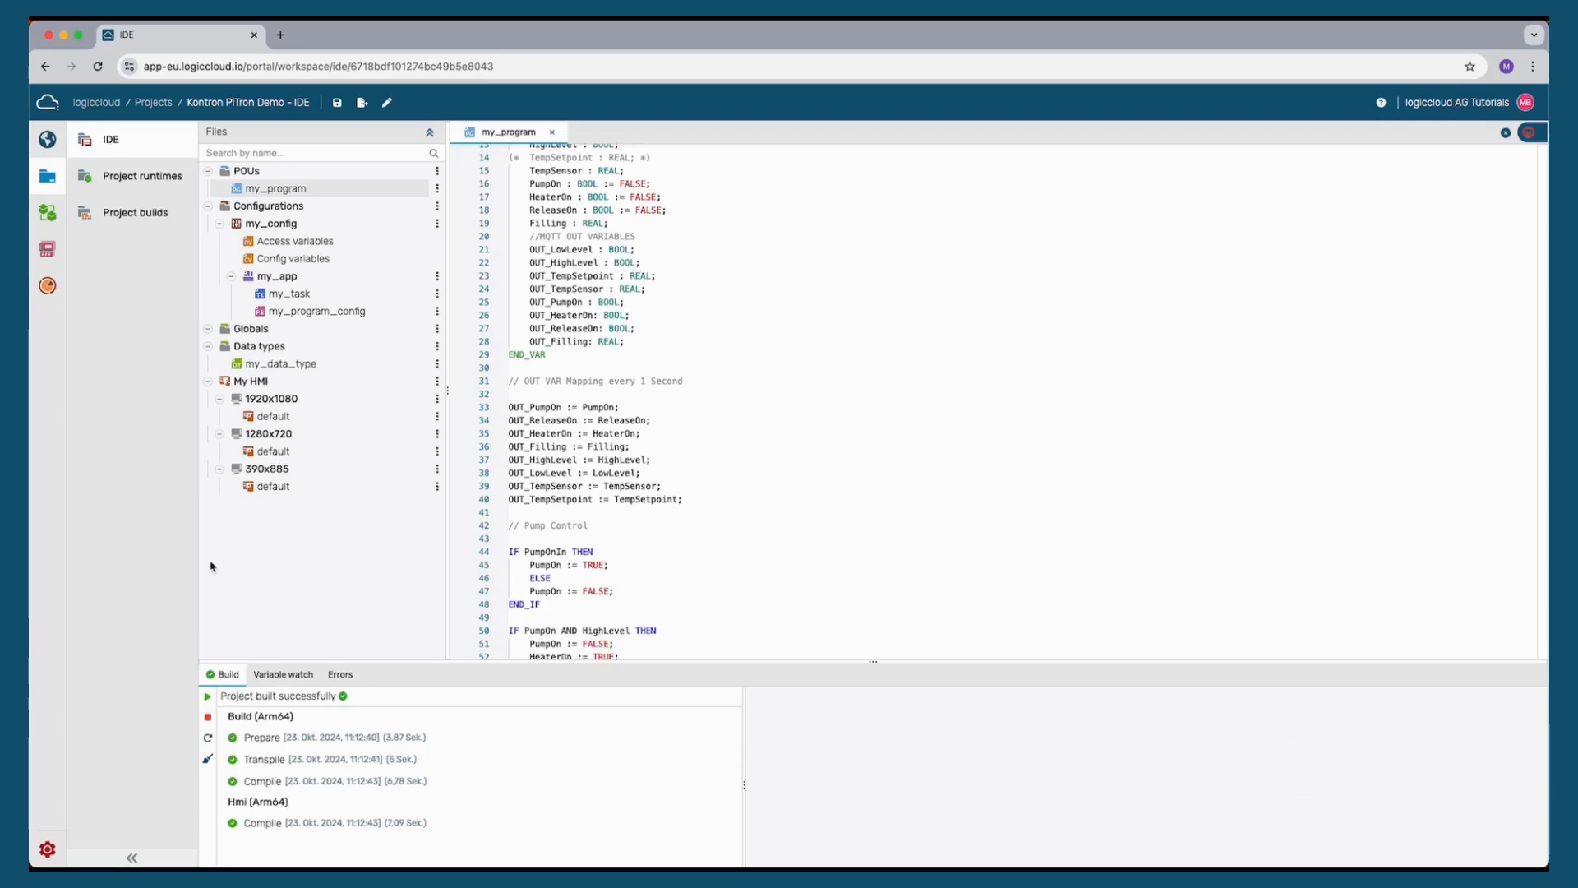
# Create a project runtime named Kontron PiTron Demo Runtime and save it
pyautogui.click(160, 179)
pyautogui.click(303, 140)
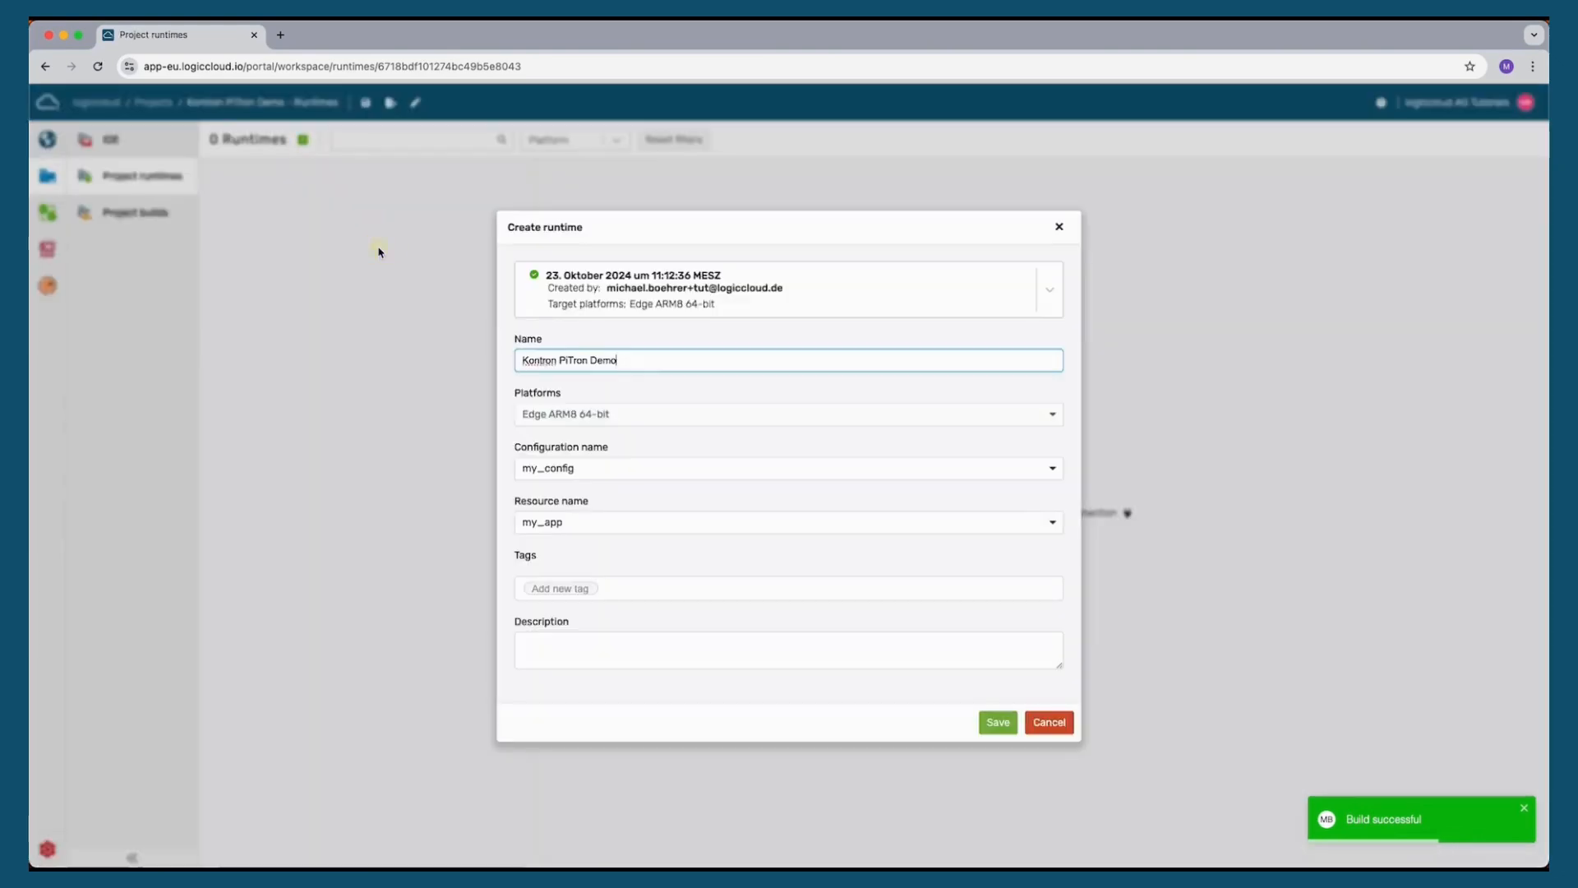
pyautogui.write('untime')
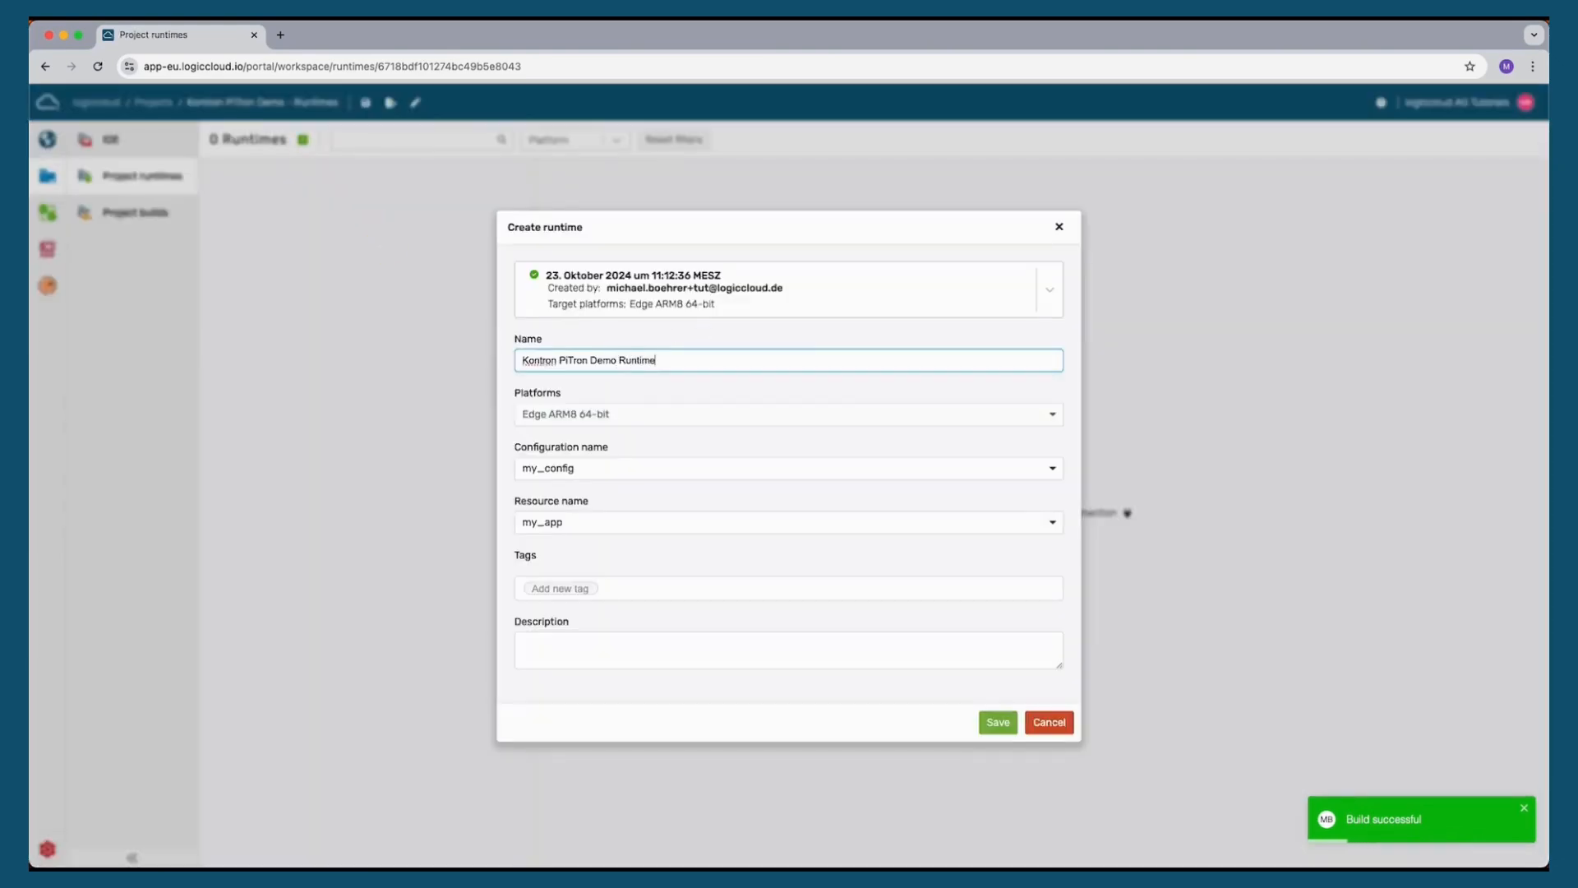
pyautogui.click(997, 723)
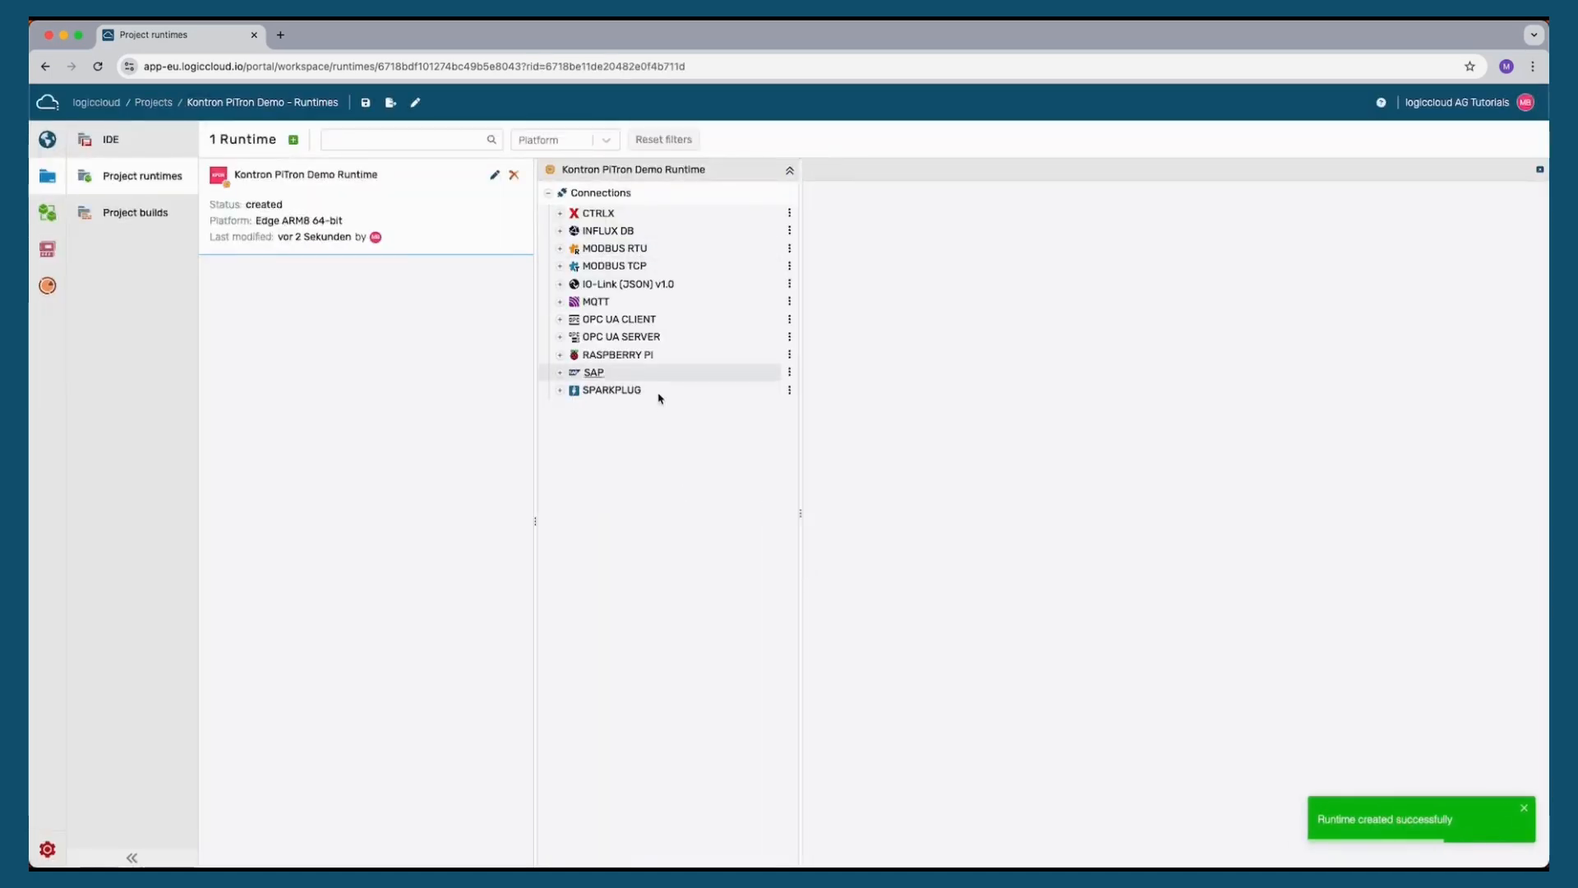
# Open the dialog for creating a new INFLUX DB connection in the runtime's connections
pyautogui.click(609, 231)
pyautogui.rightClick(604, 234)
pyautogui.click(683, 239)
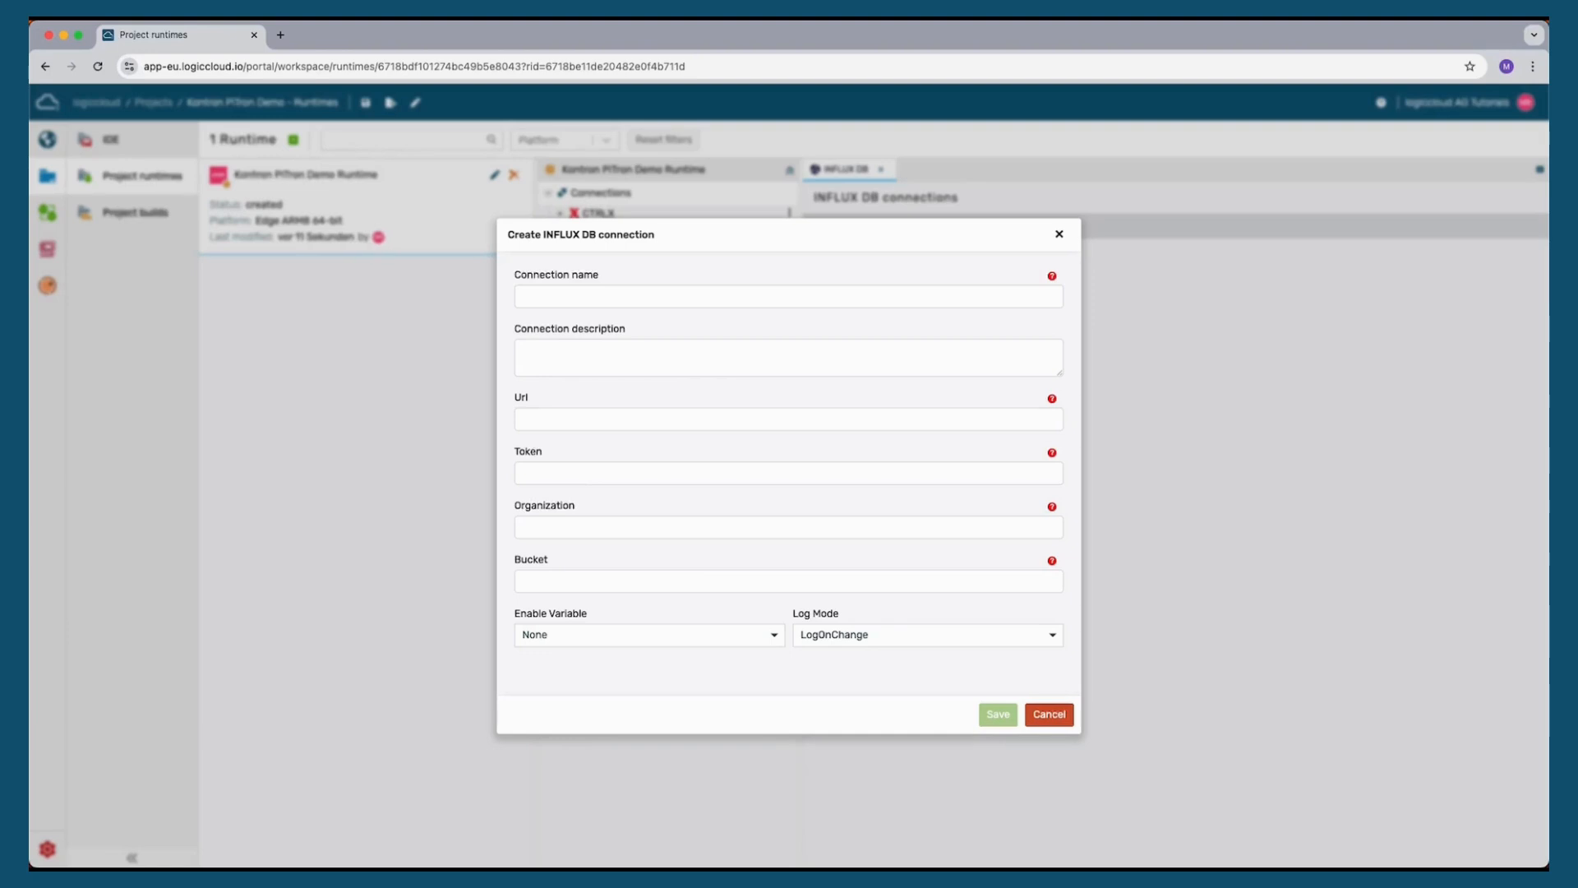
pyautogui.press('super+Tab')
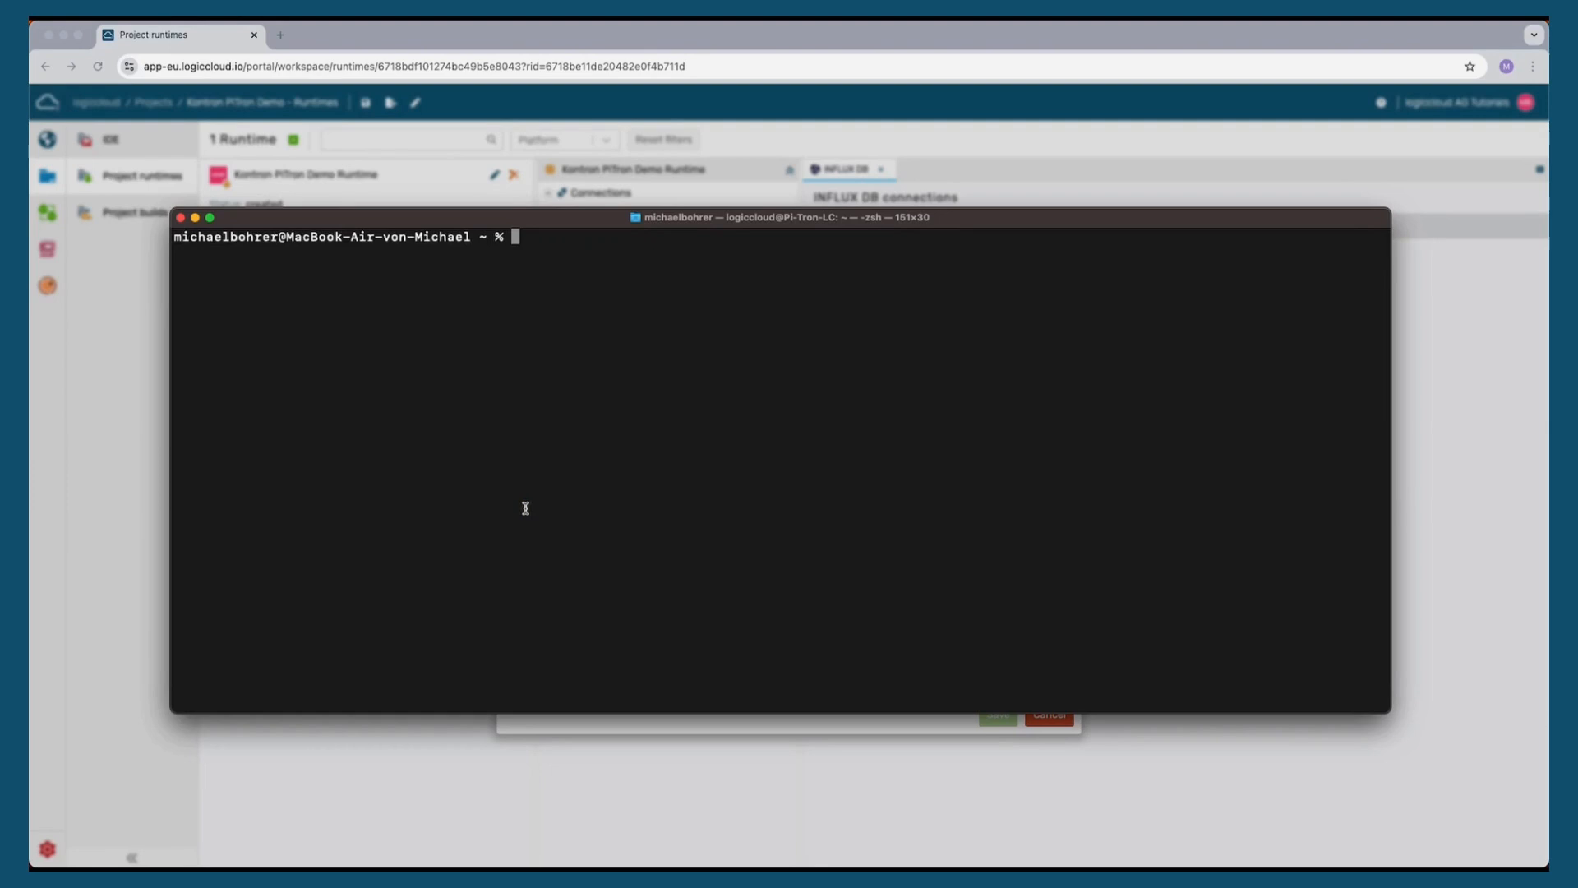
pyautogui.write('clear')
pyautogui.press('Return')
pyautogui.write('ssh logi')
pyautogui.write('ccloud')
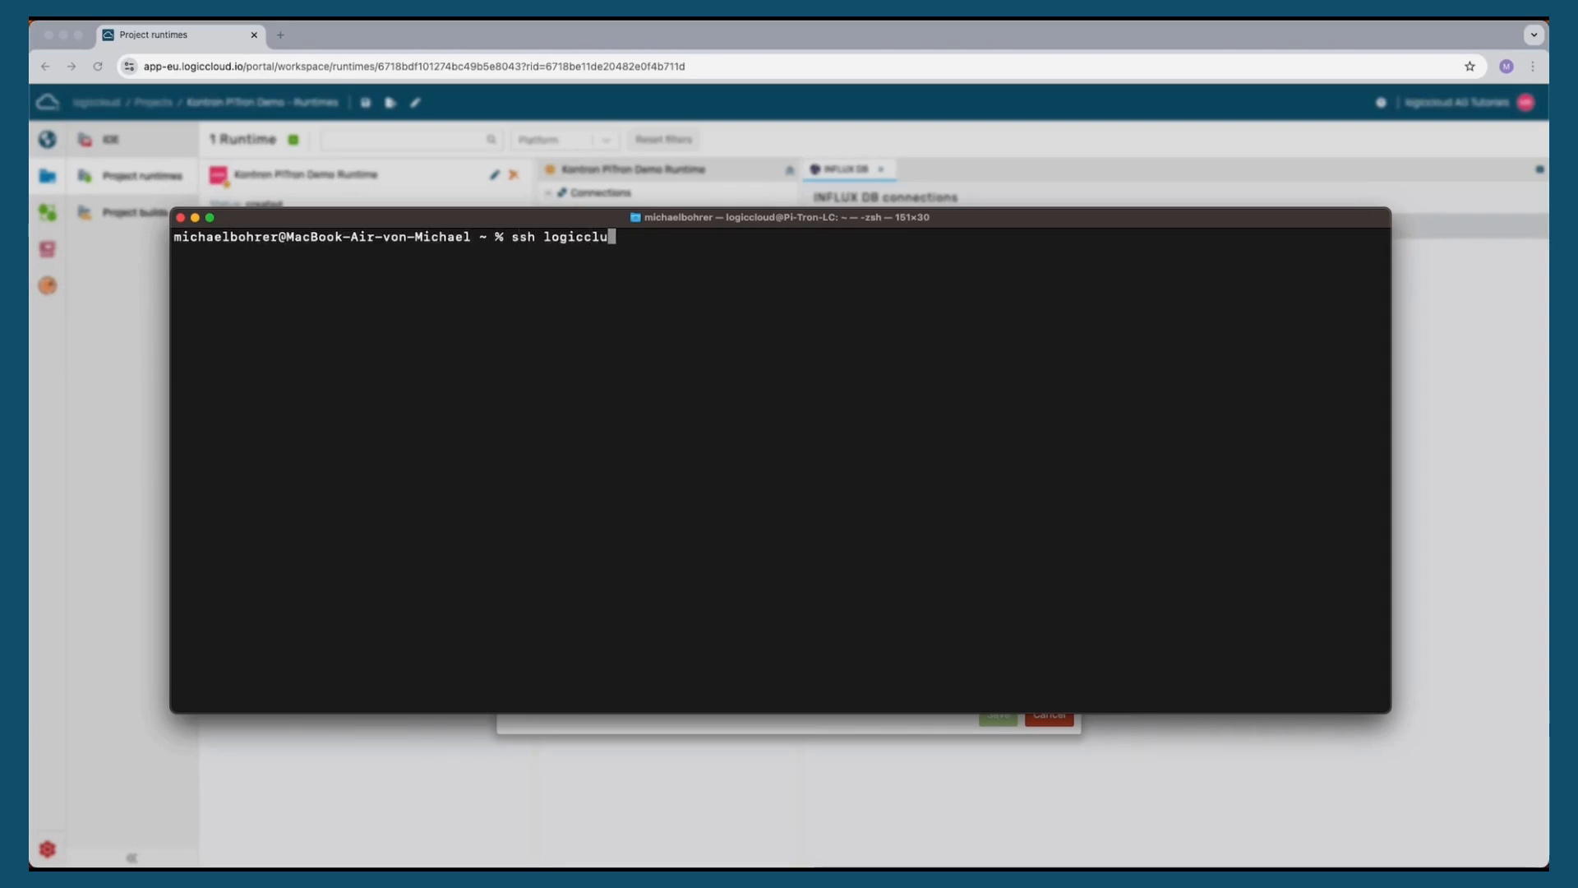
pyautogui.write('@192.1')
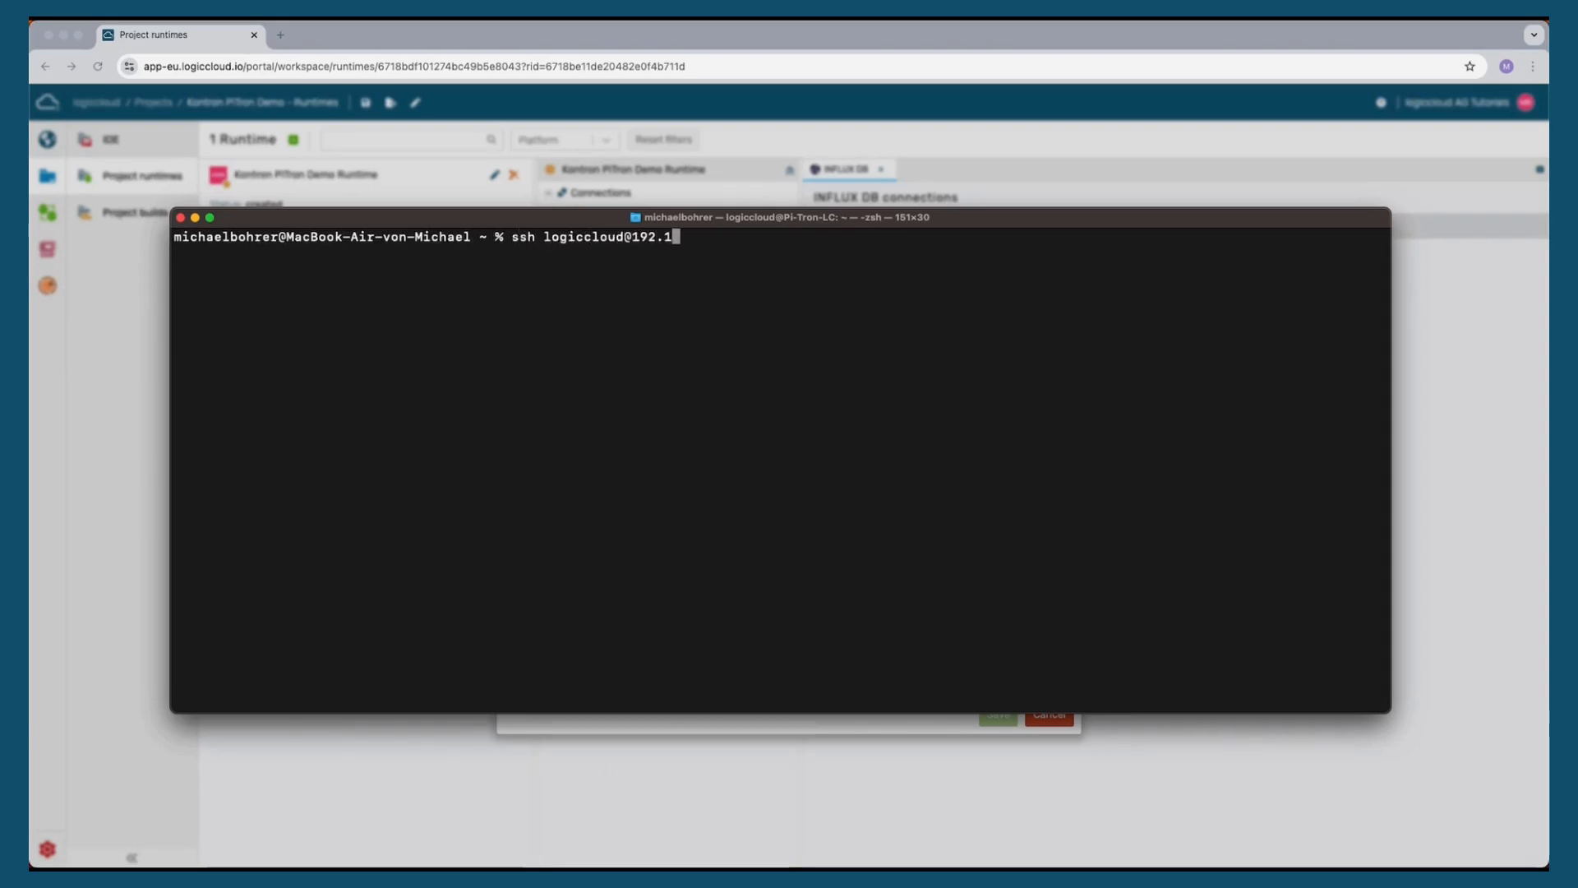
pyautogui.write('68.178.')
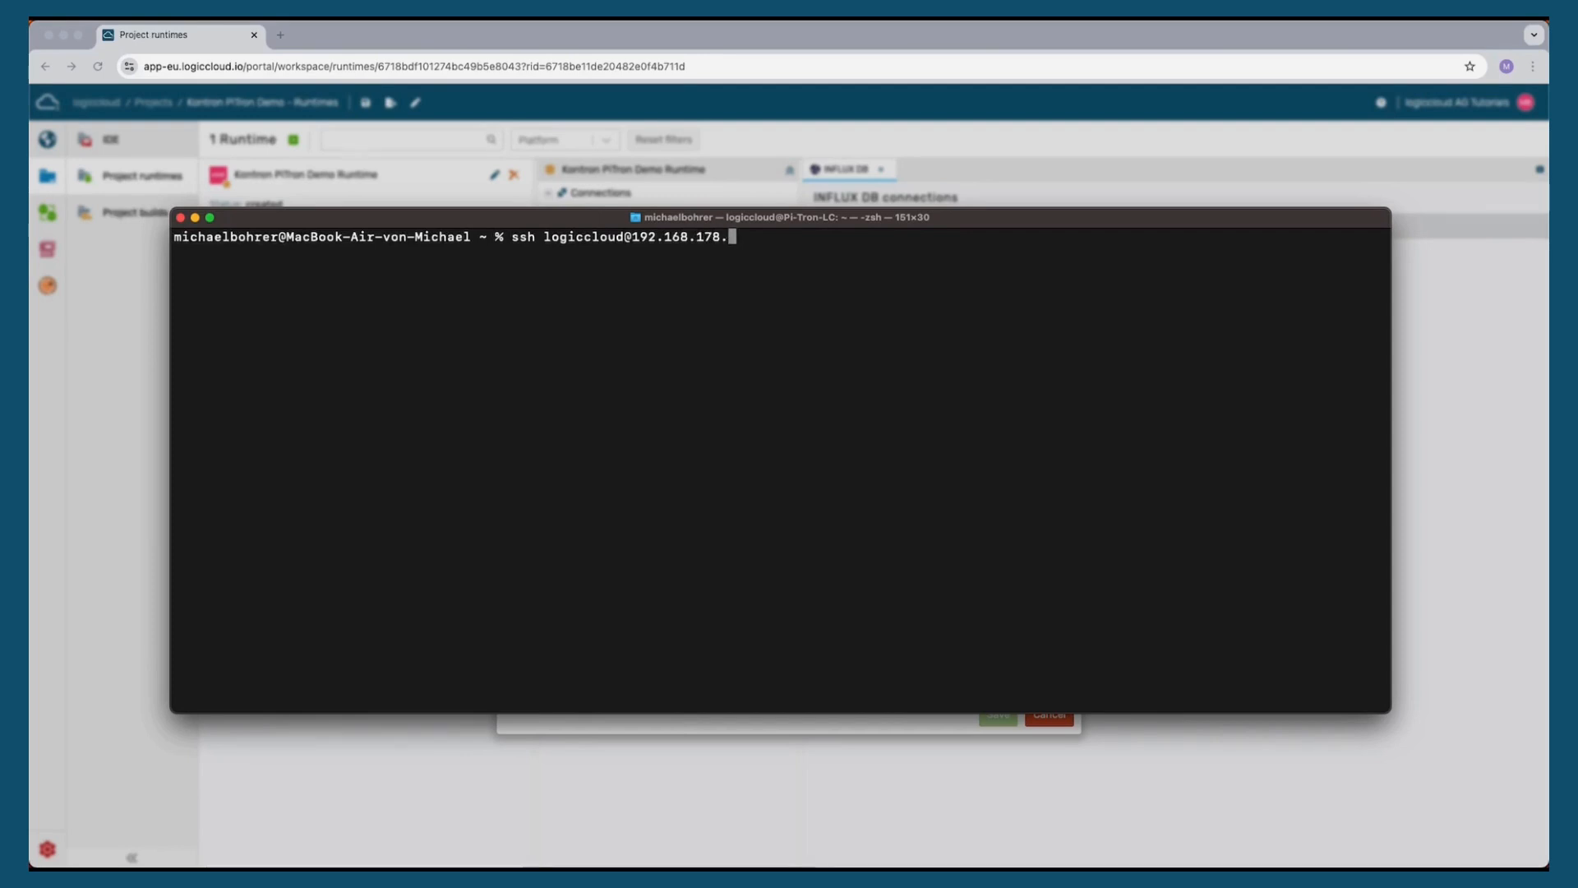
pyautogui.write('186')
pyautogui.press('Return')
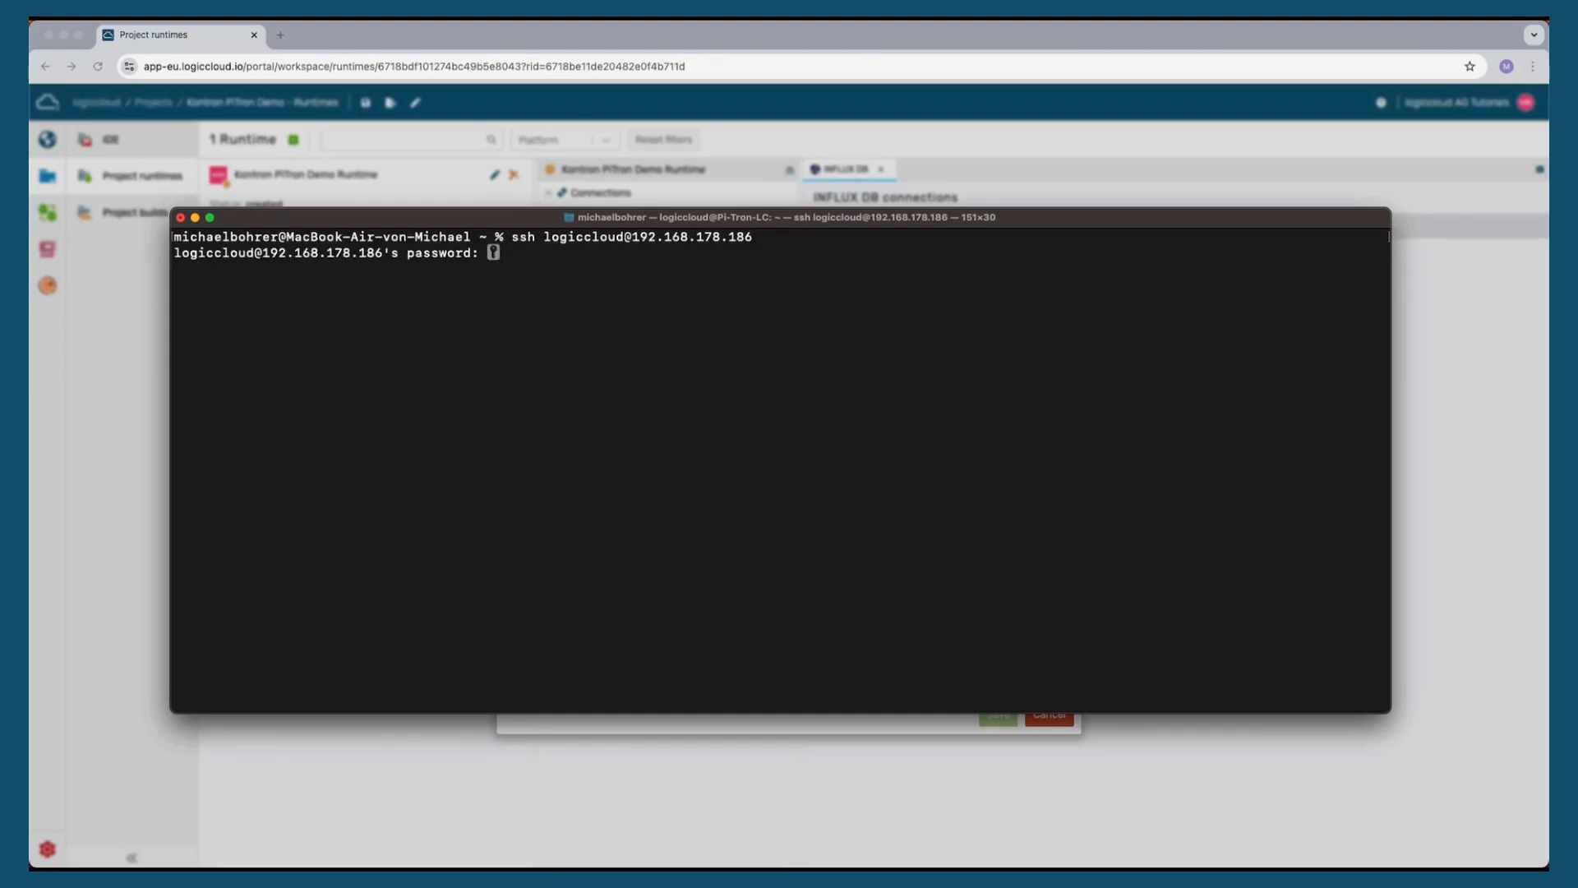
pyautogui.press('Return')
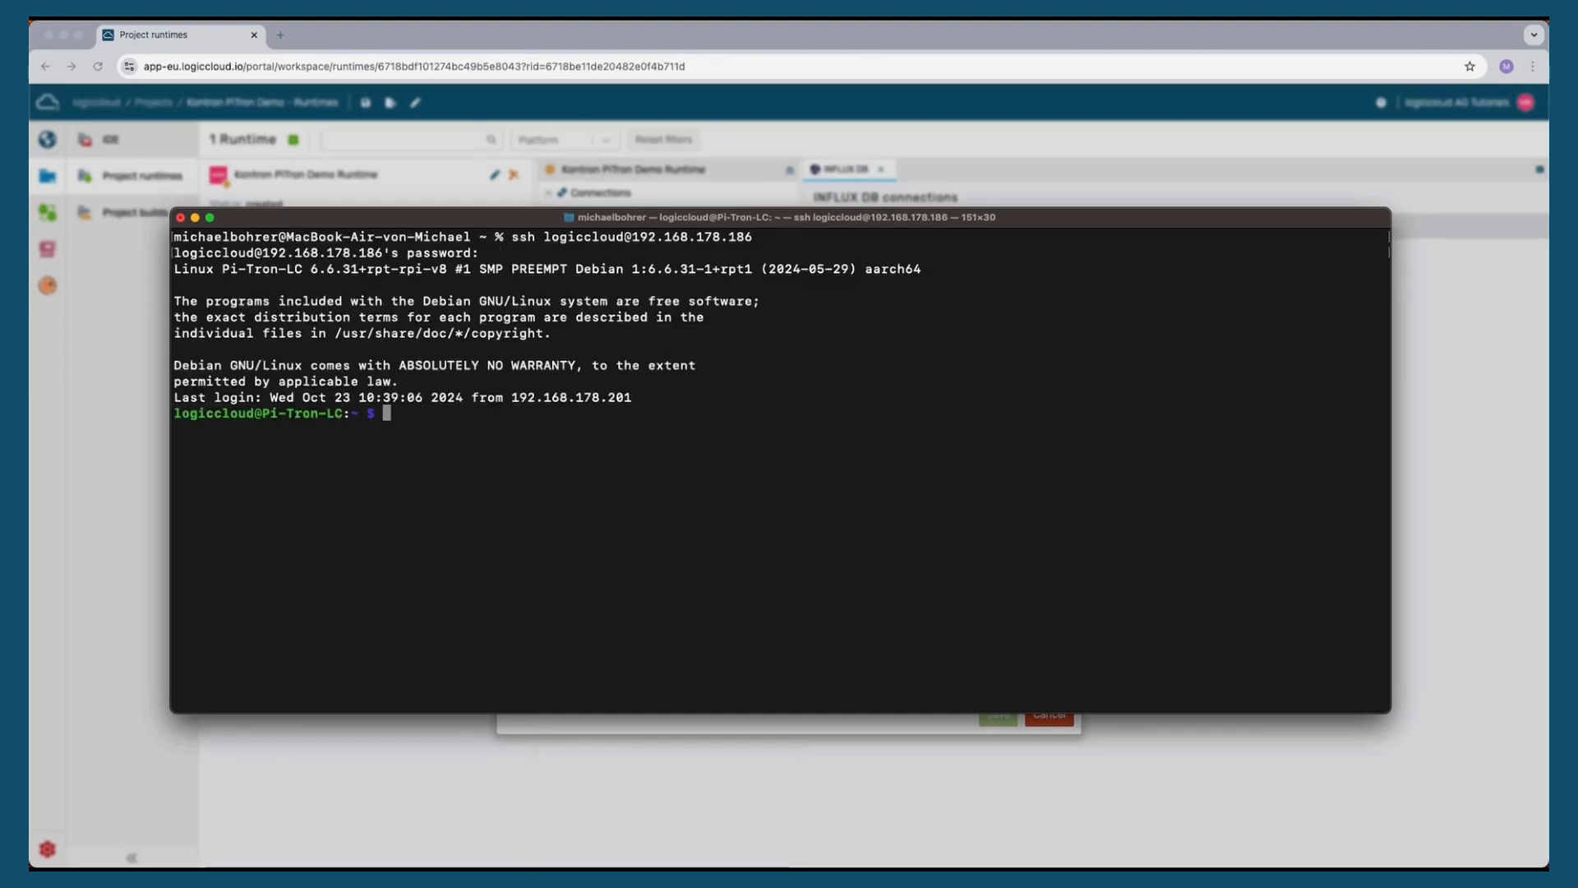
# Check the device's Docker installation with sudo docker -v and list containers with sudo docker ps
pyautogui.write('sudo docker -')
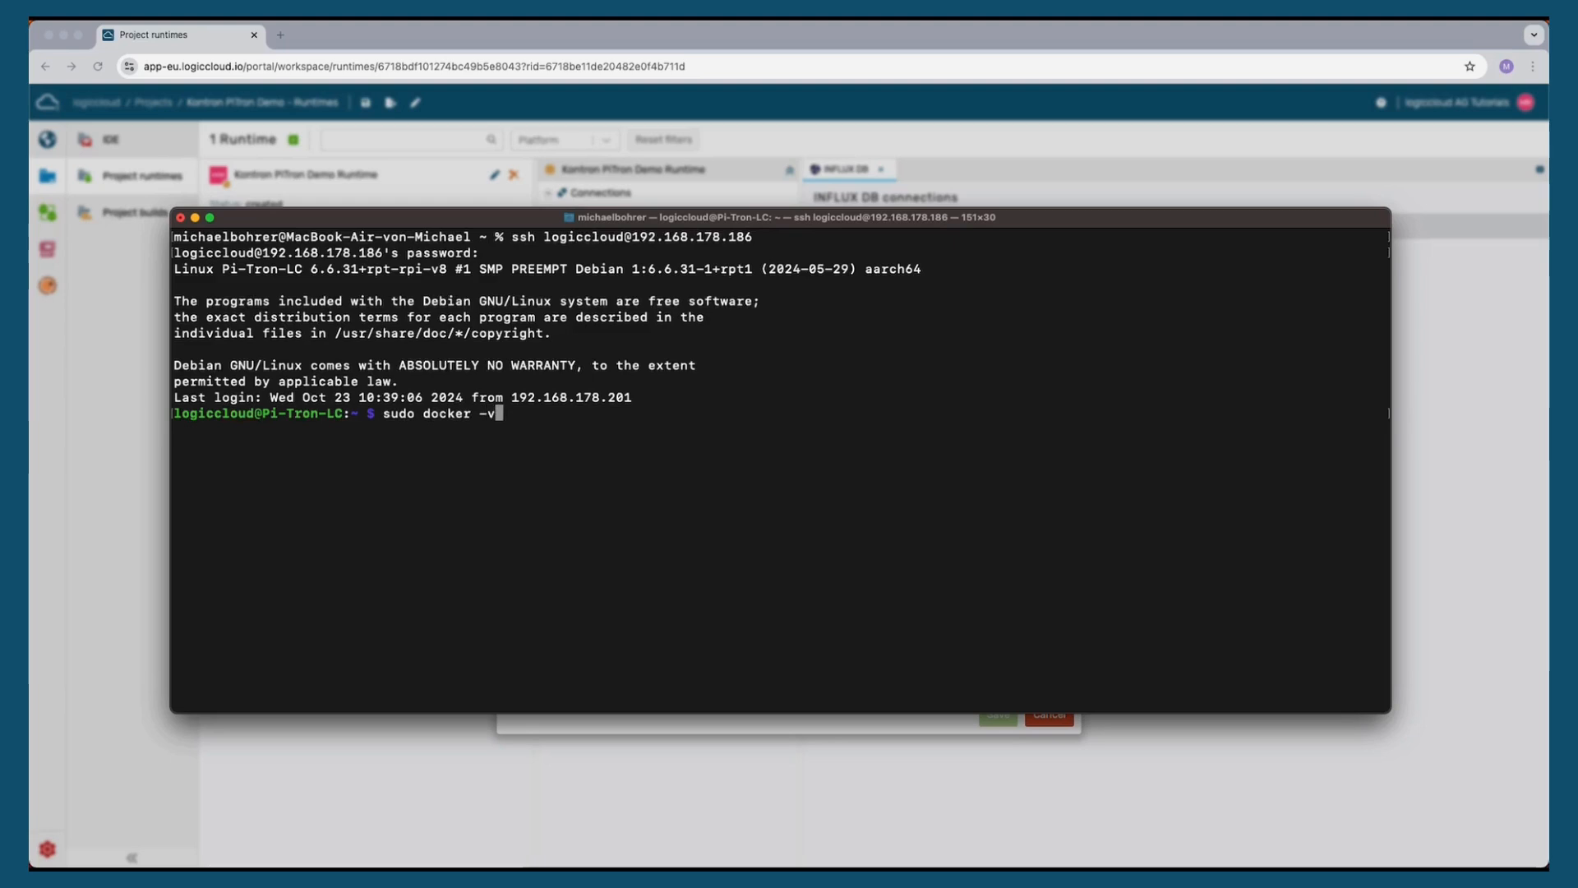
pyautogui.write('v')
pyautogui.press('Return')
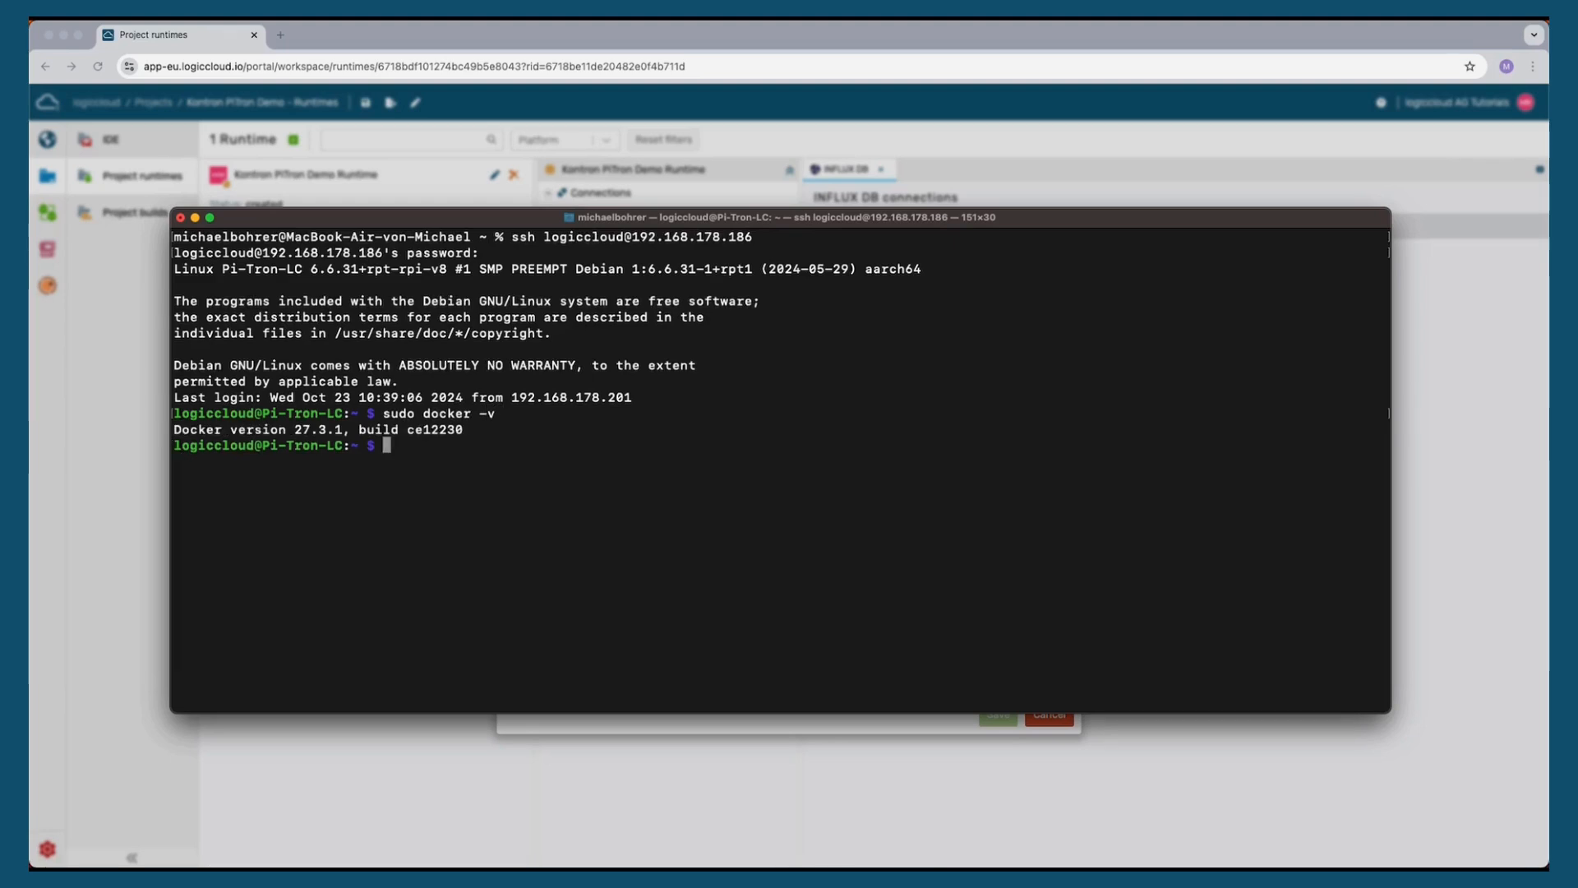
pyautogui.write('sudo docker ps')
pyautogui.press('Return')
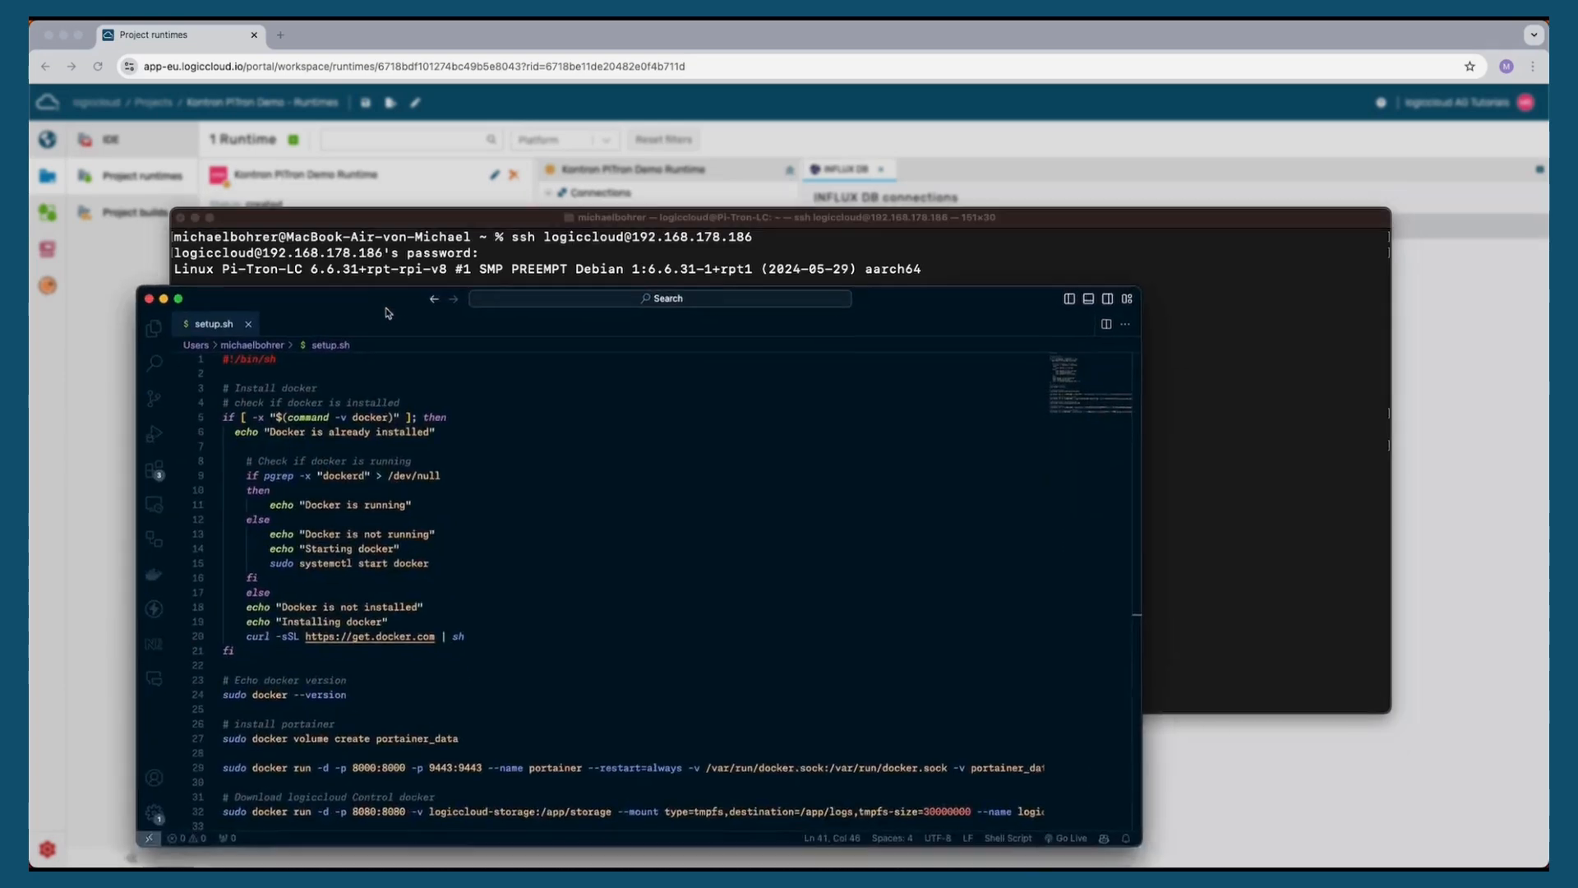
# Review the setup.sh installation script in the code editor before returning to the terminal
pyautogui.moveTo(385, 307); pyautogui.dragTo(589, 166)
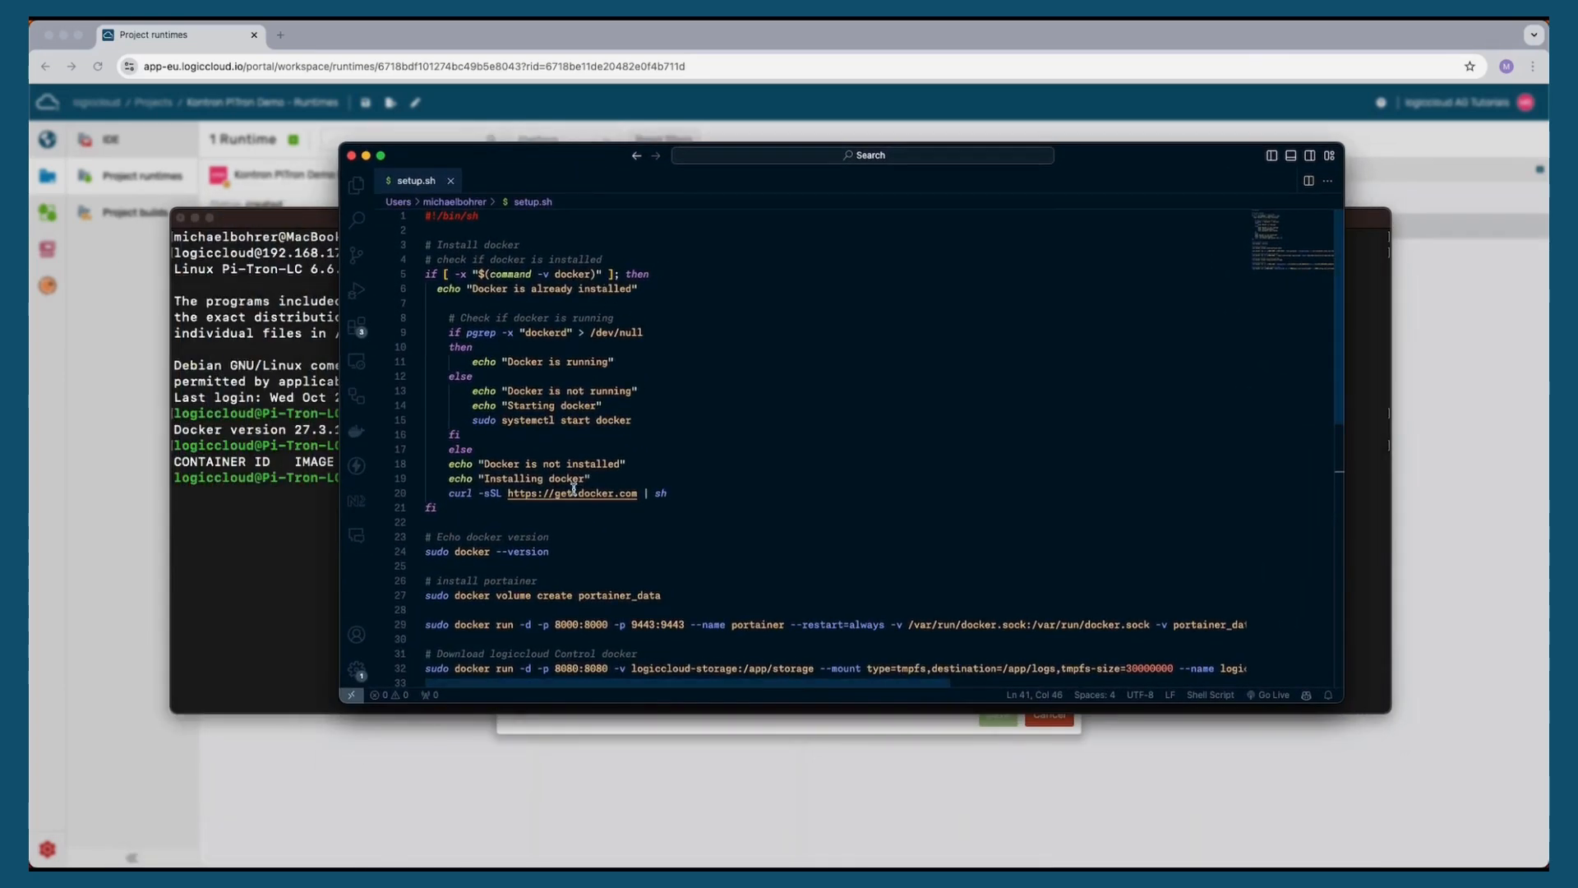
pyautogui.scroll(-5, 574, 490)
pyautogui.scroll(-2, 574, 490)
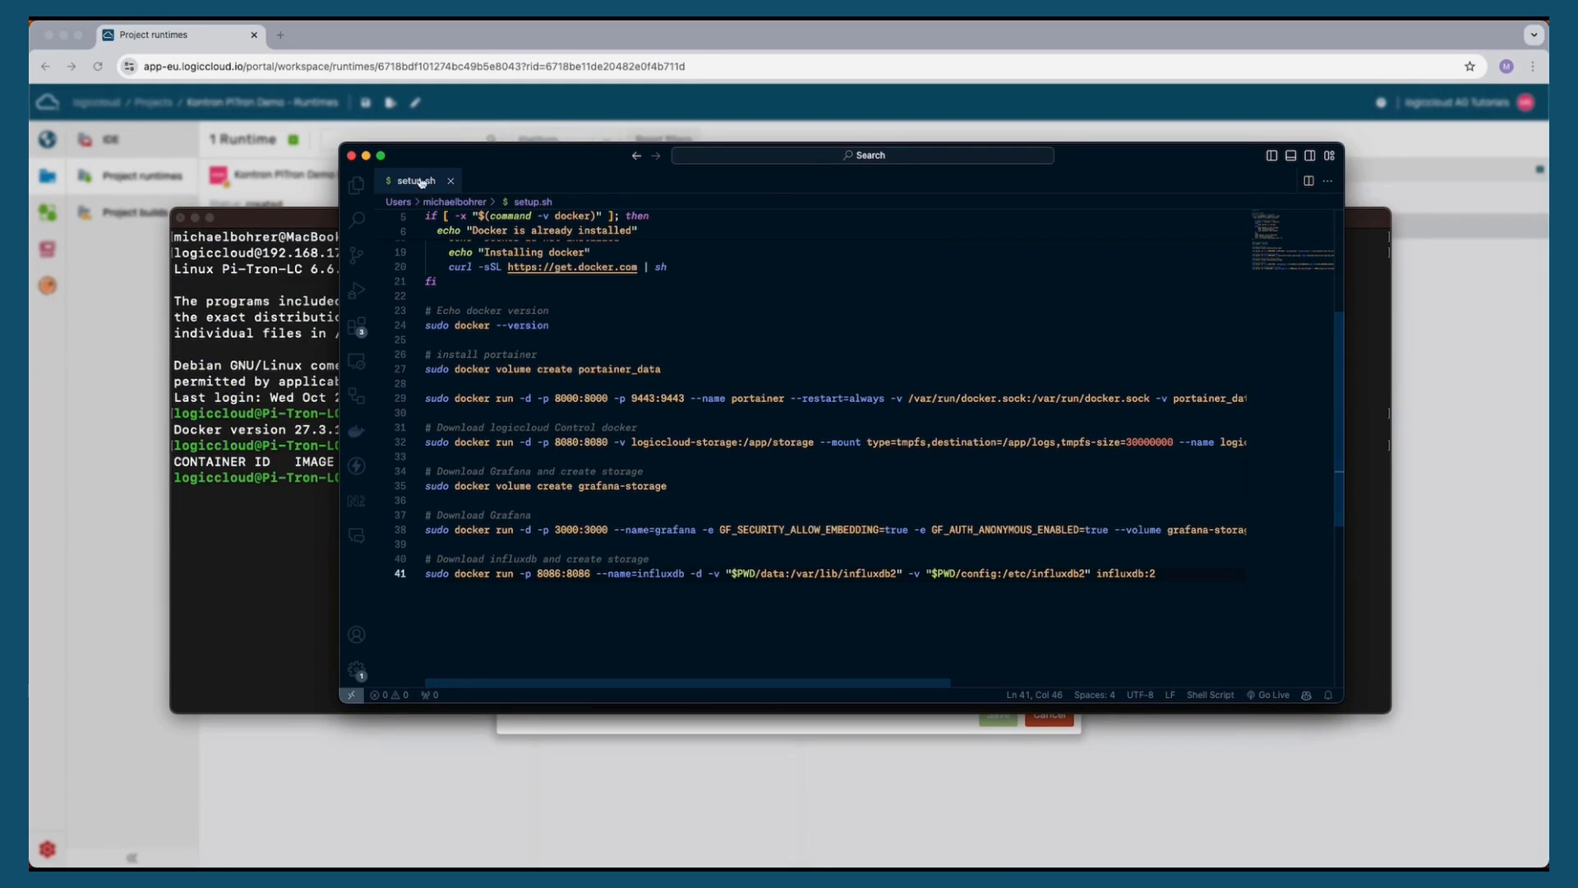
pyautogui.click(367, 156)
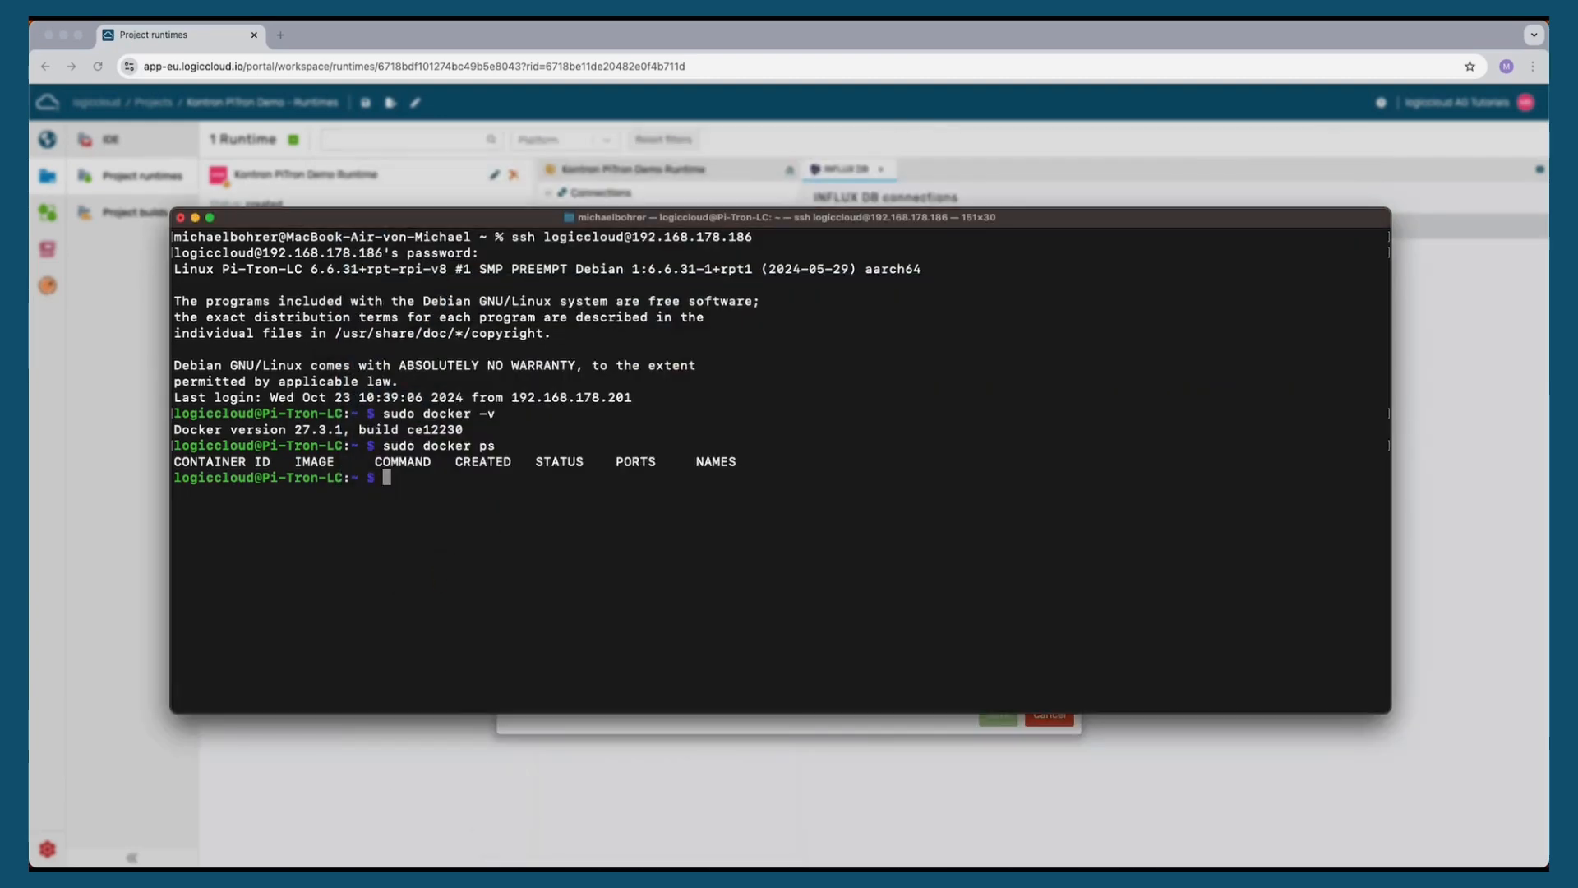
pyautogui.write('curl -sS')
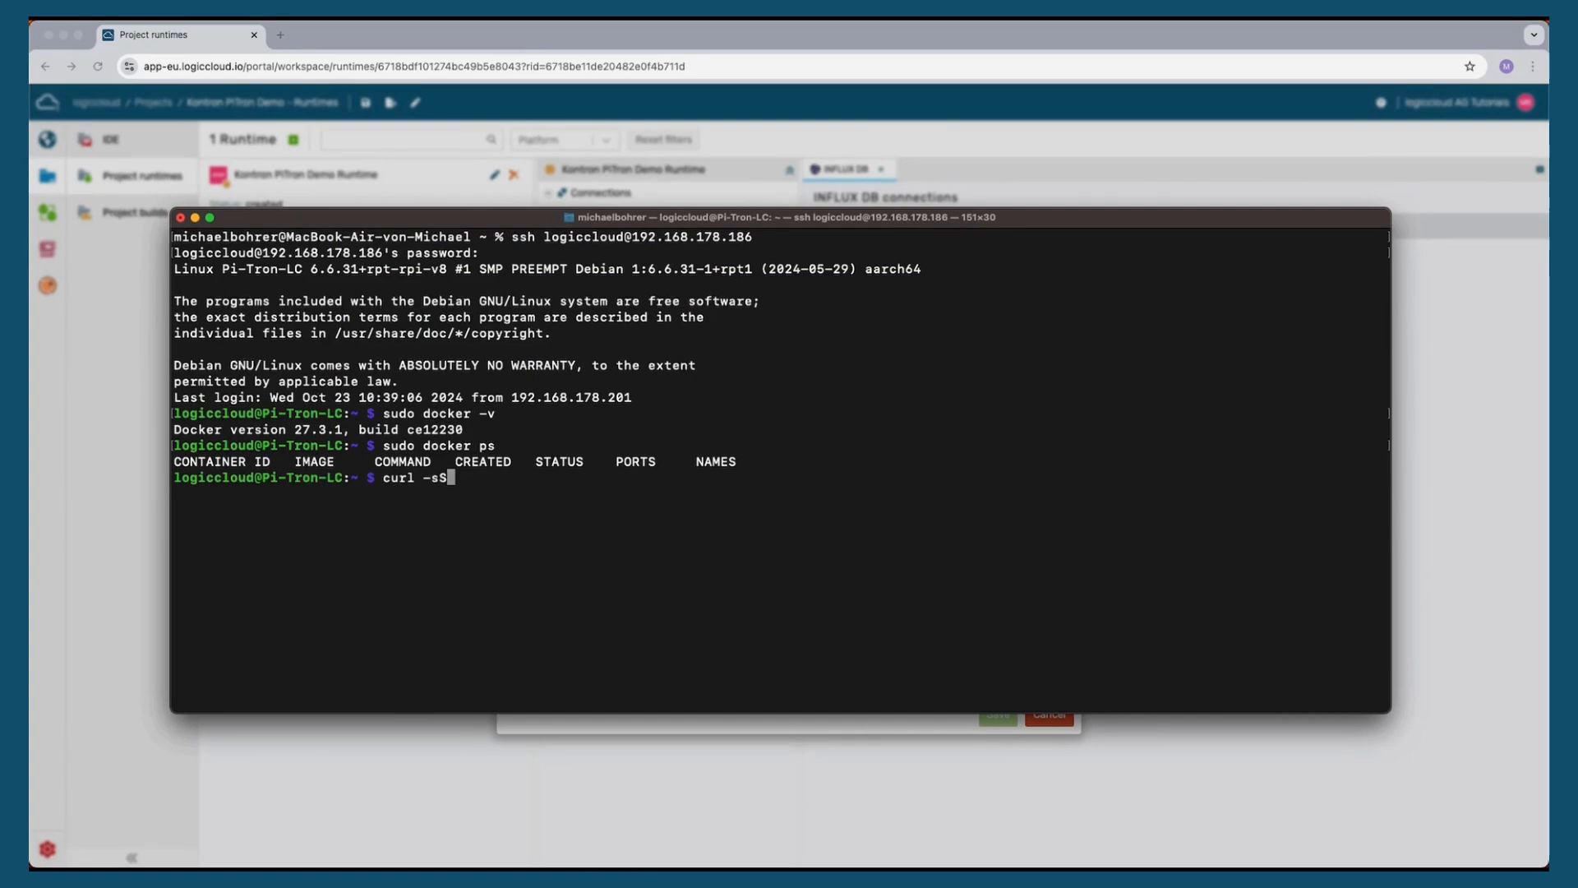
pyautogui.write('L https://get.logic')
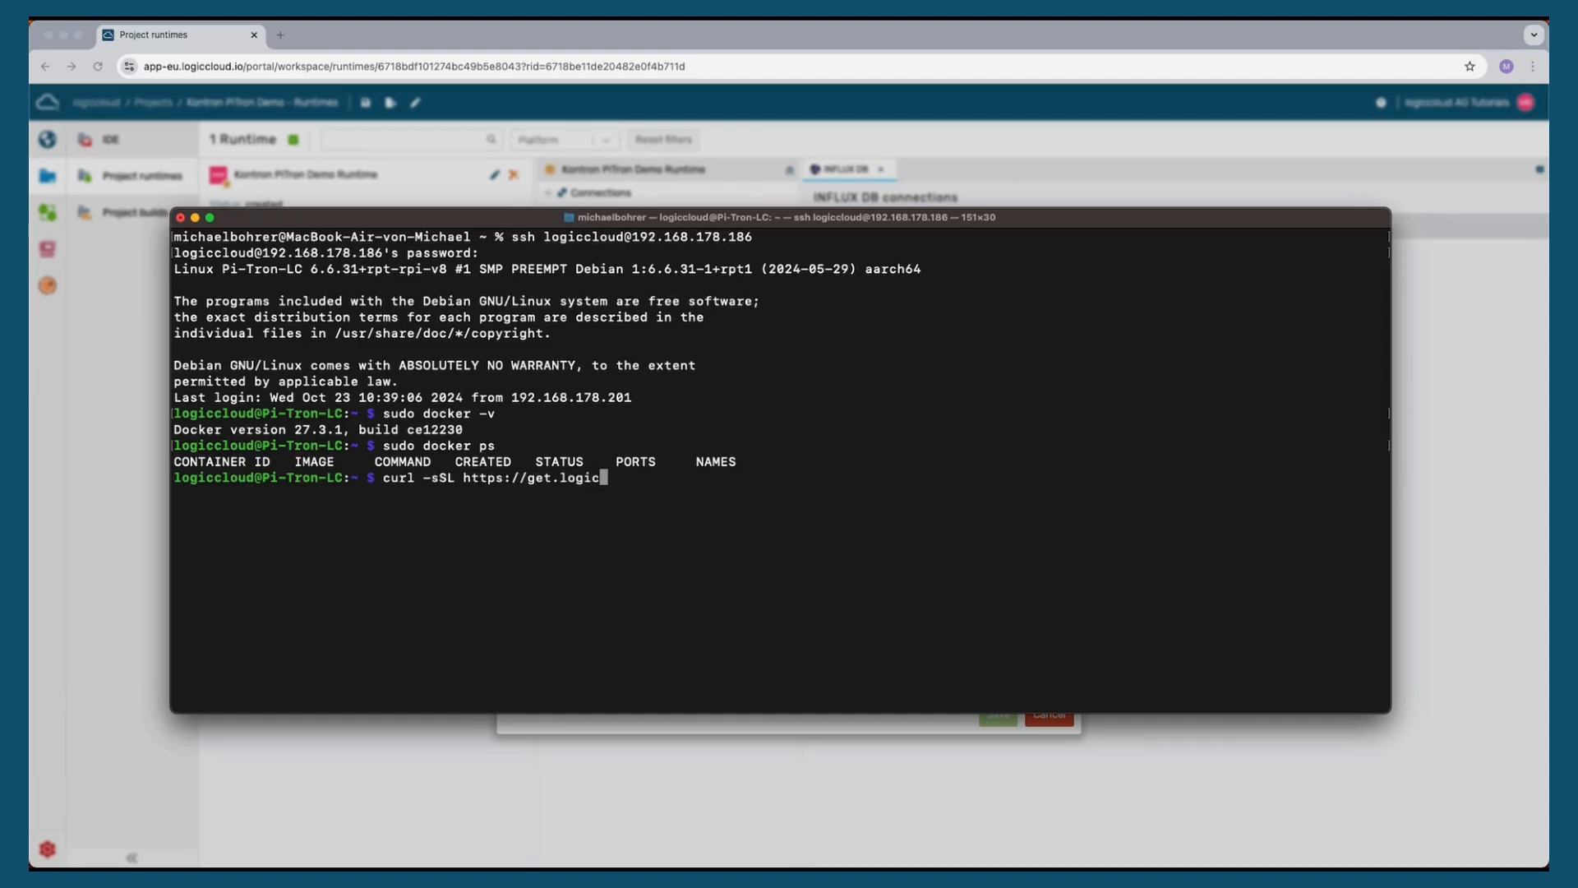
pyautogui.write('cloud.com/set')
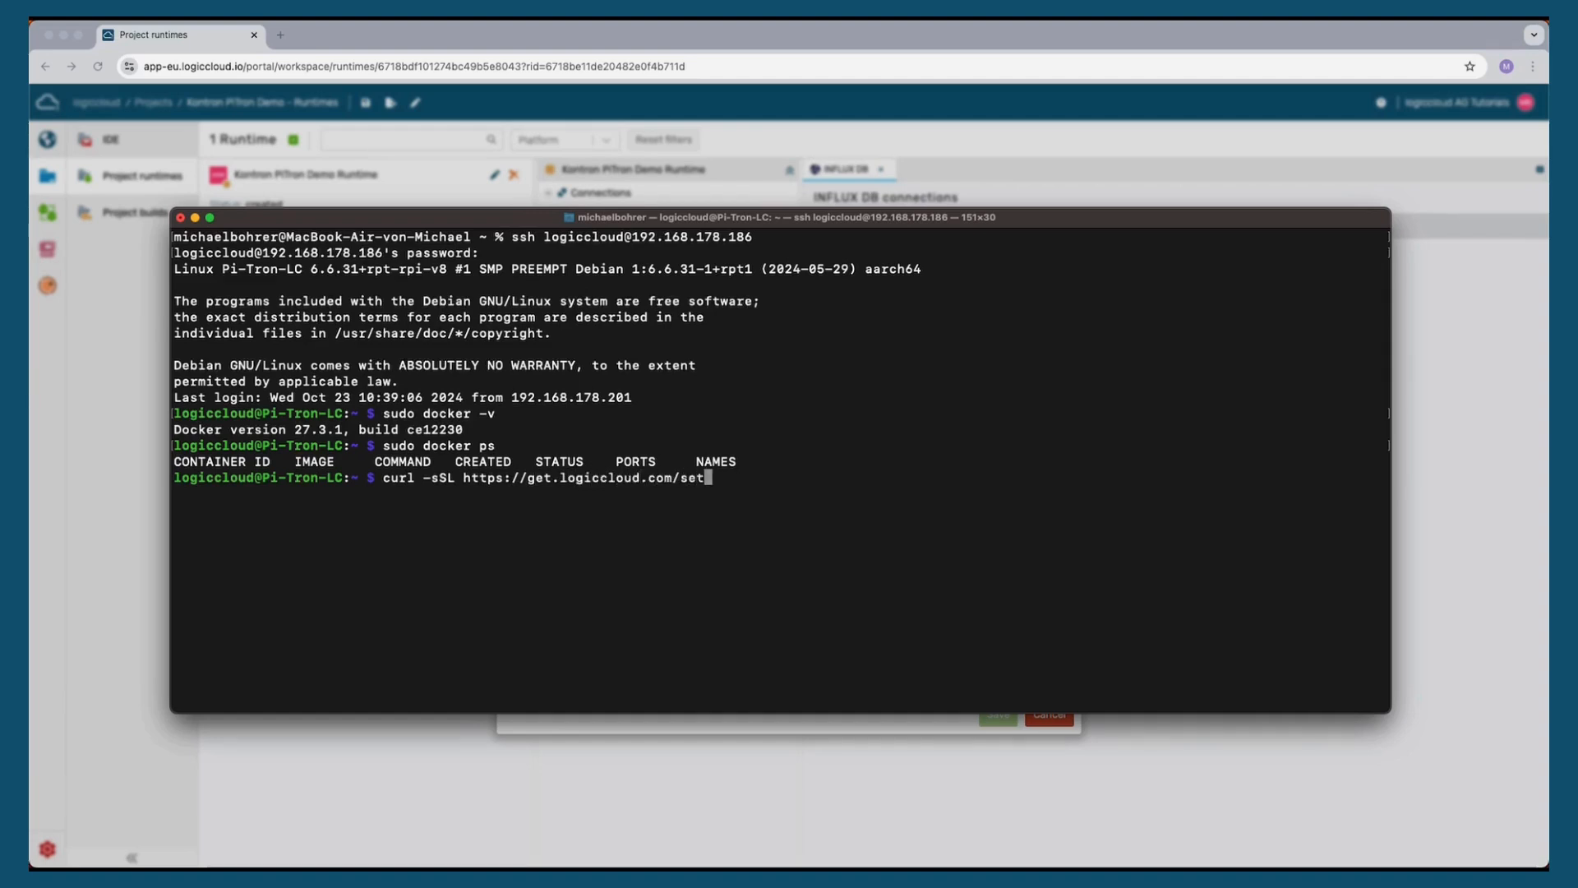
pyautogui.write('up.sh | sh')
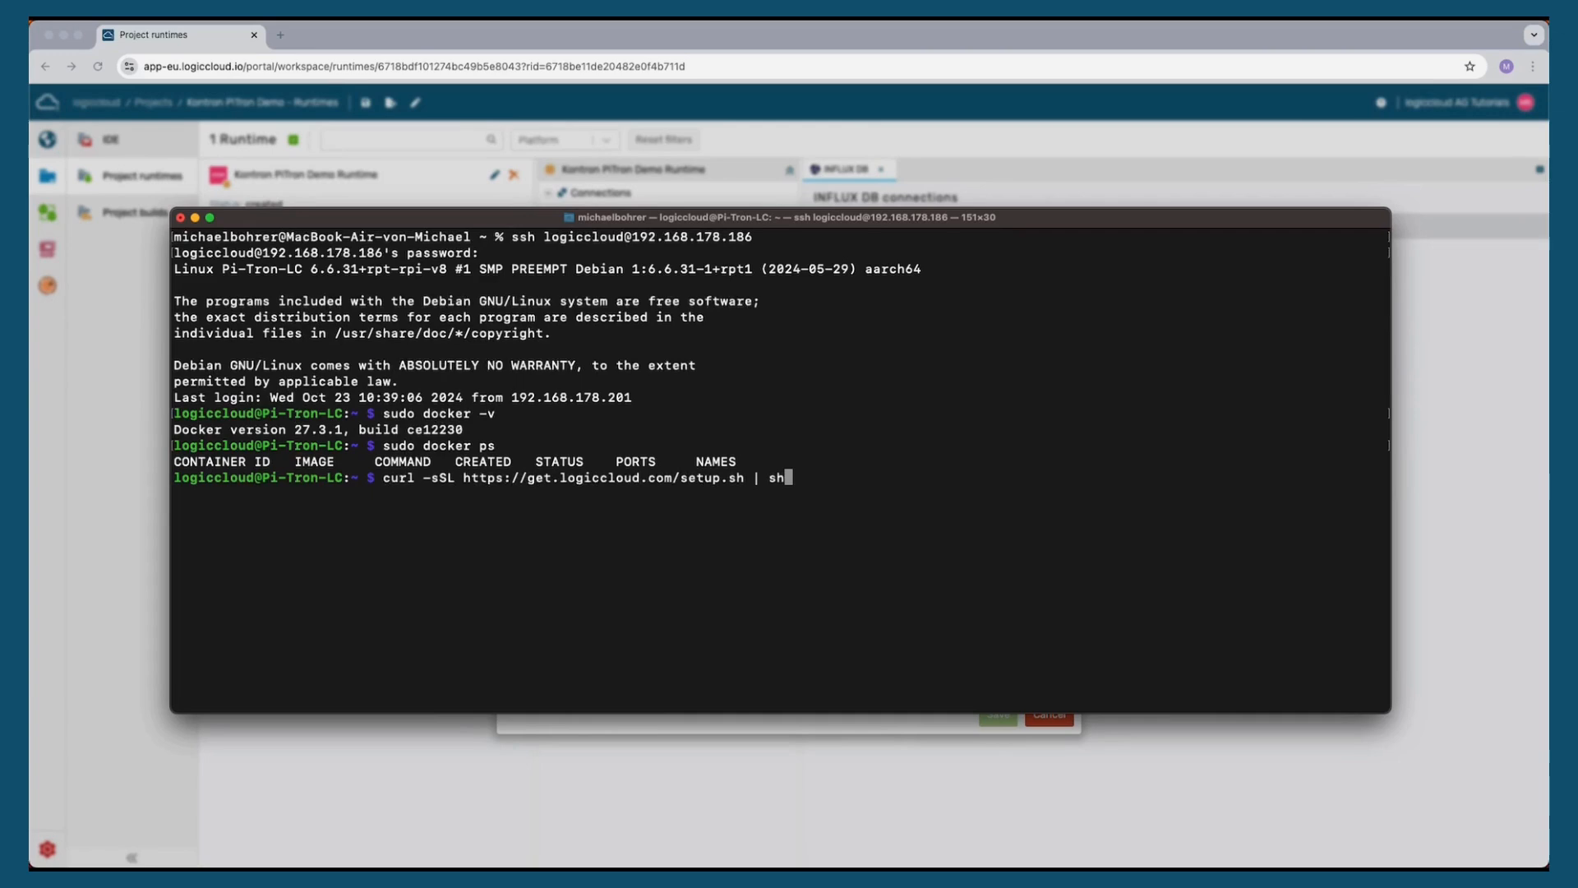
pyautogui.press('Return')
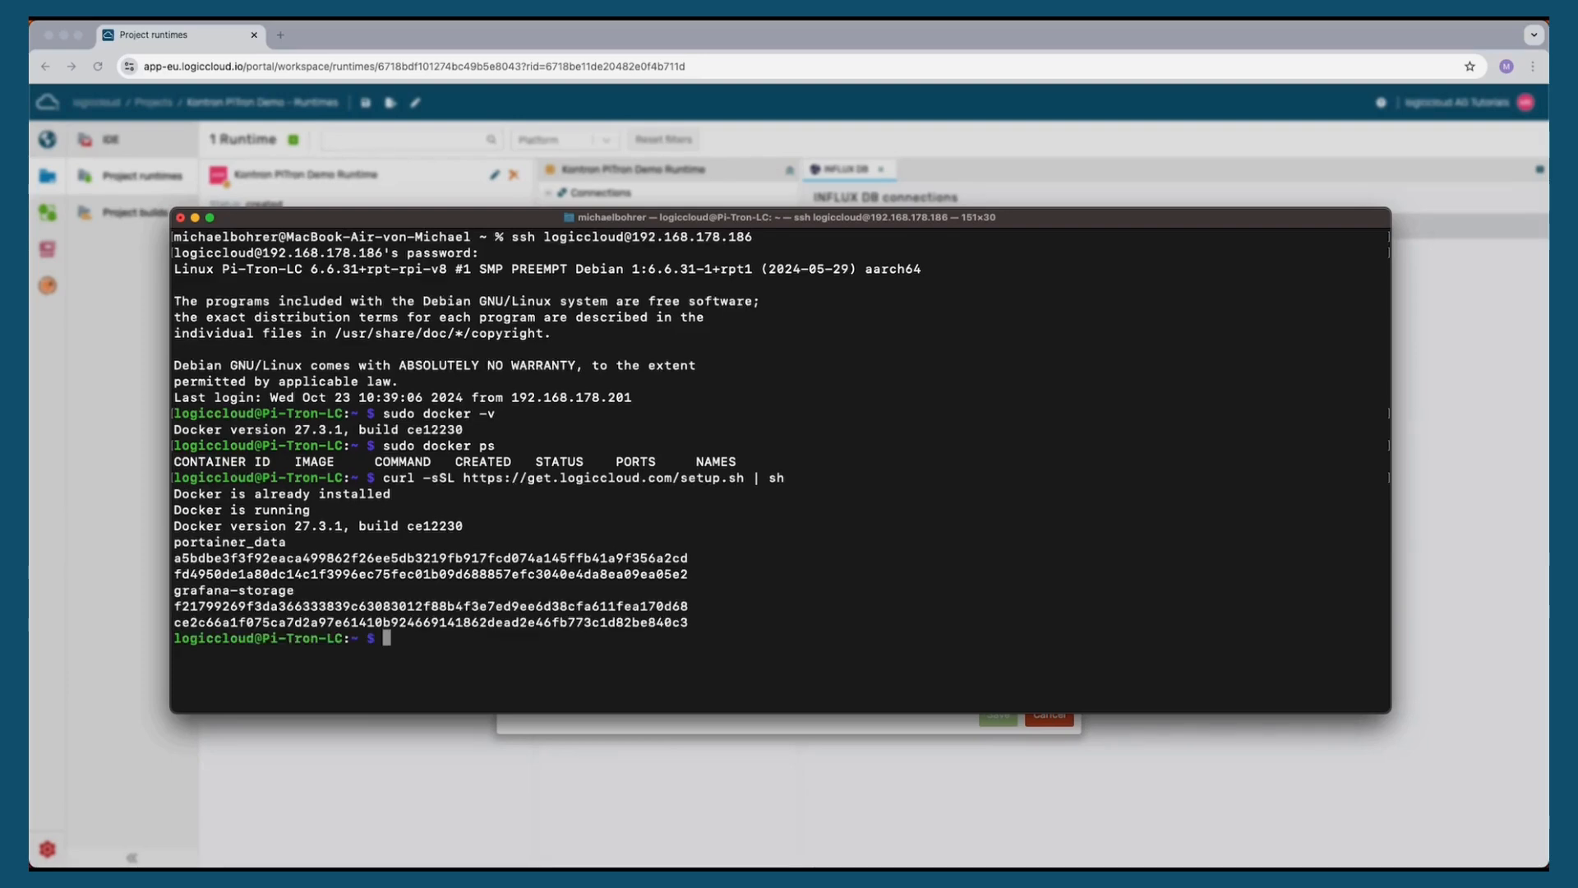
pyautogui.write('sudo docker ps')
pyautogui.press('Return')
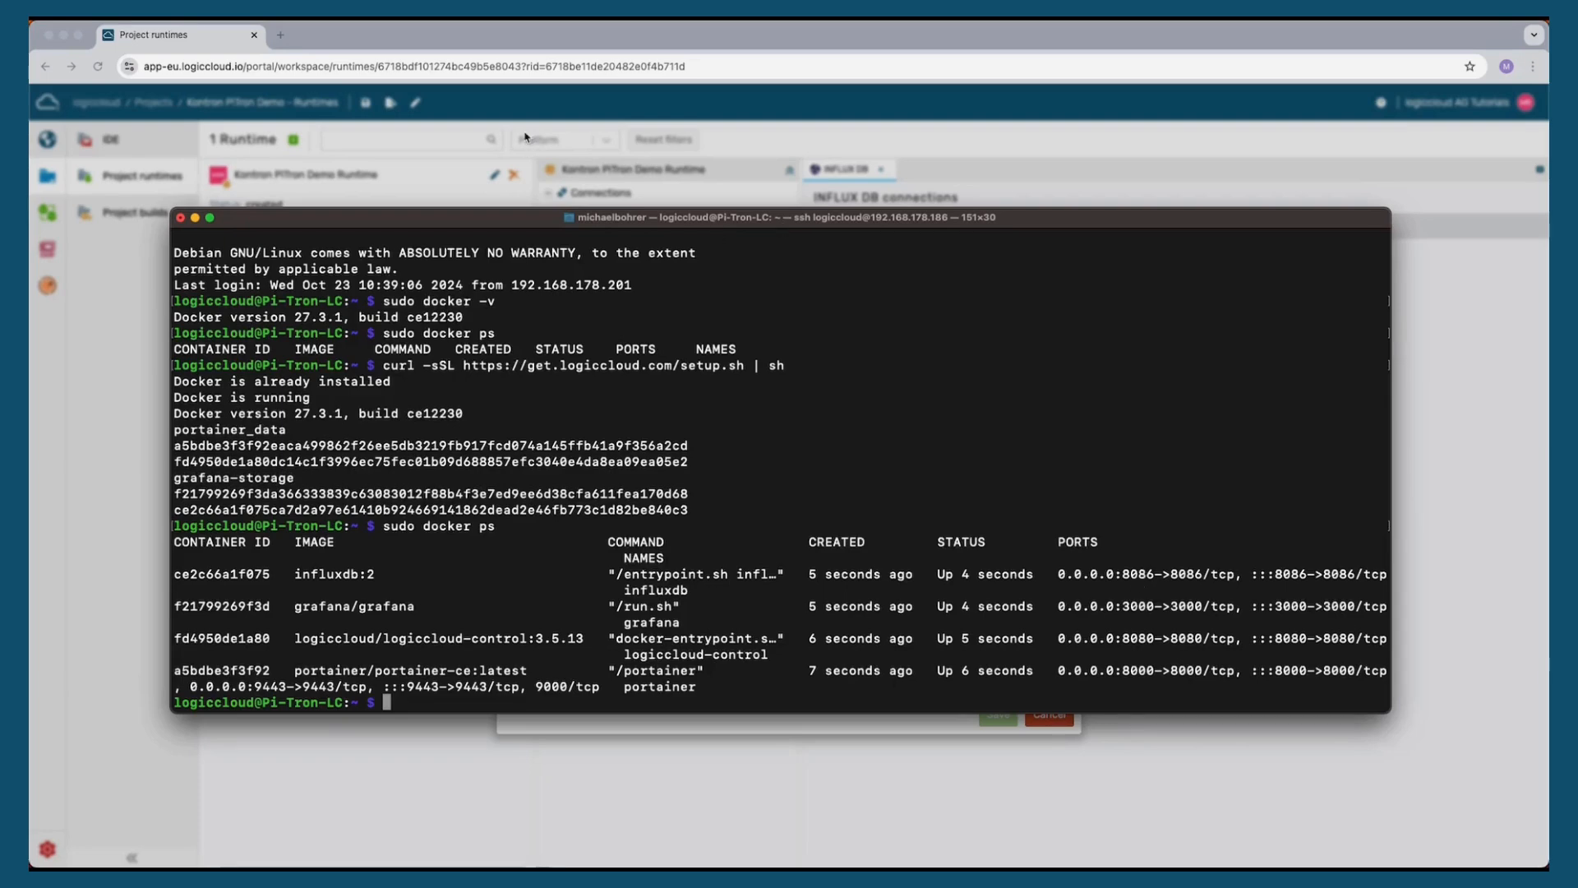
# Open the InfluxDB web interface at 192.168.178.186:8086 in a new browser tab
pyautogui.click(338, 39)
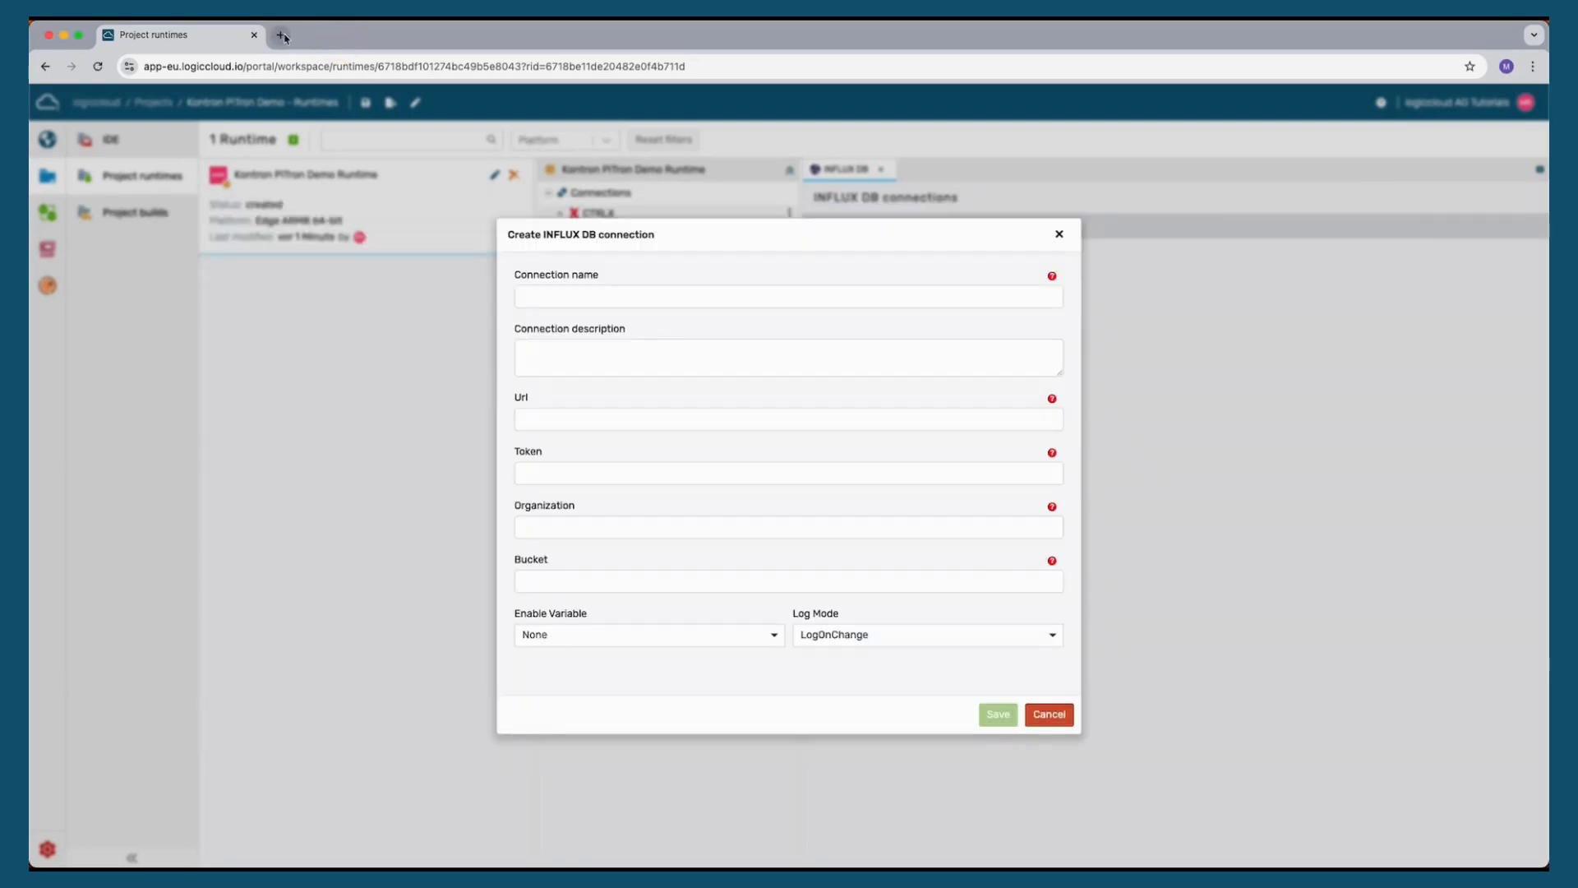
pyautogui.click(282, 35)
pyautogui.write('192.')
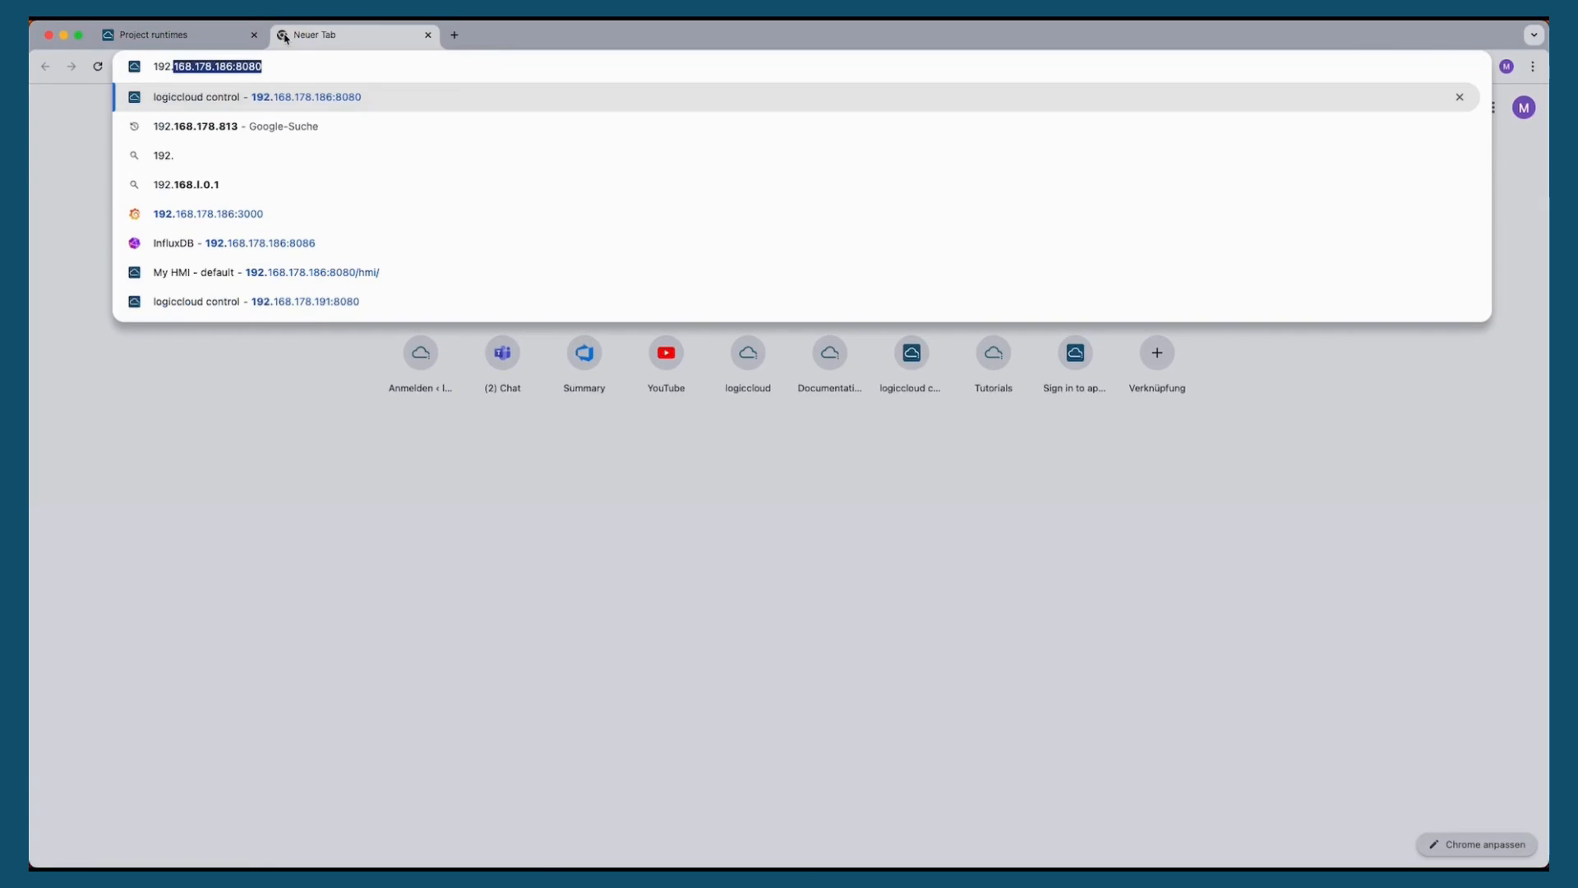
pyautogui.write('168.178.186:8086')
pyautogui.press('Return')
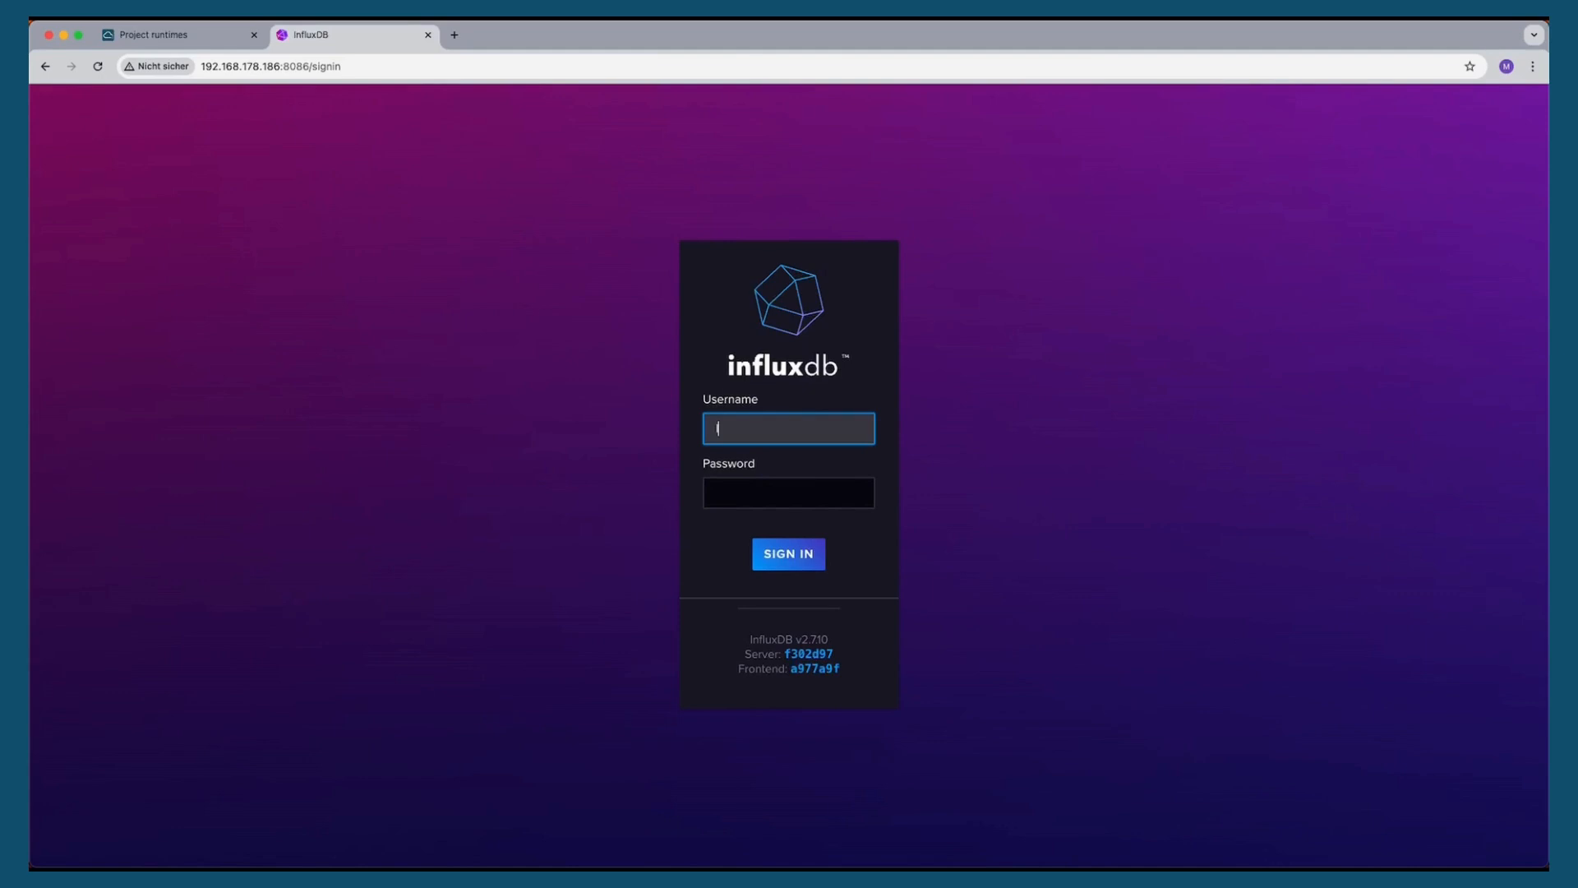
# Sign in to the InfluxDB web interface with the account password and dismiss the browser's save-password prompt
pyautogui.press('Tab')
pyautogui.write('•')
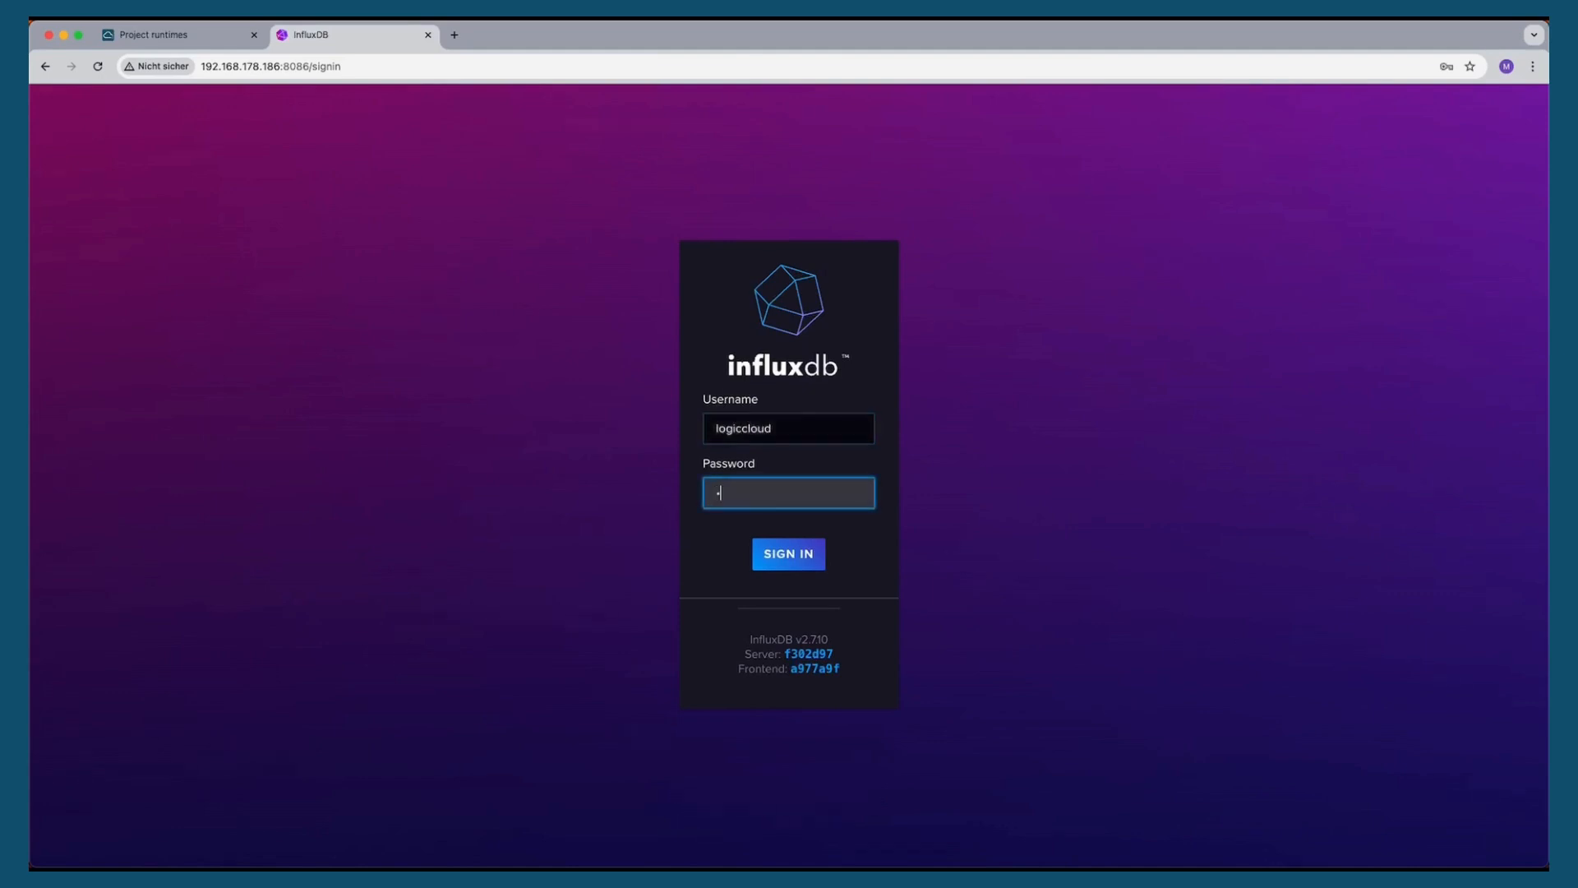
pyautogui.press('Return')
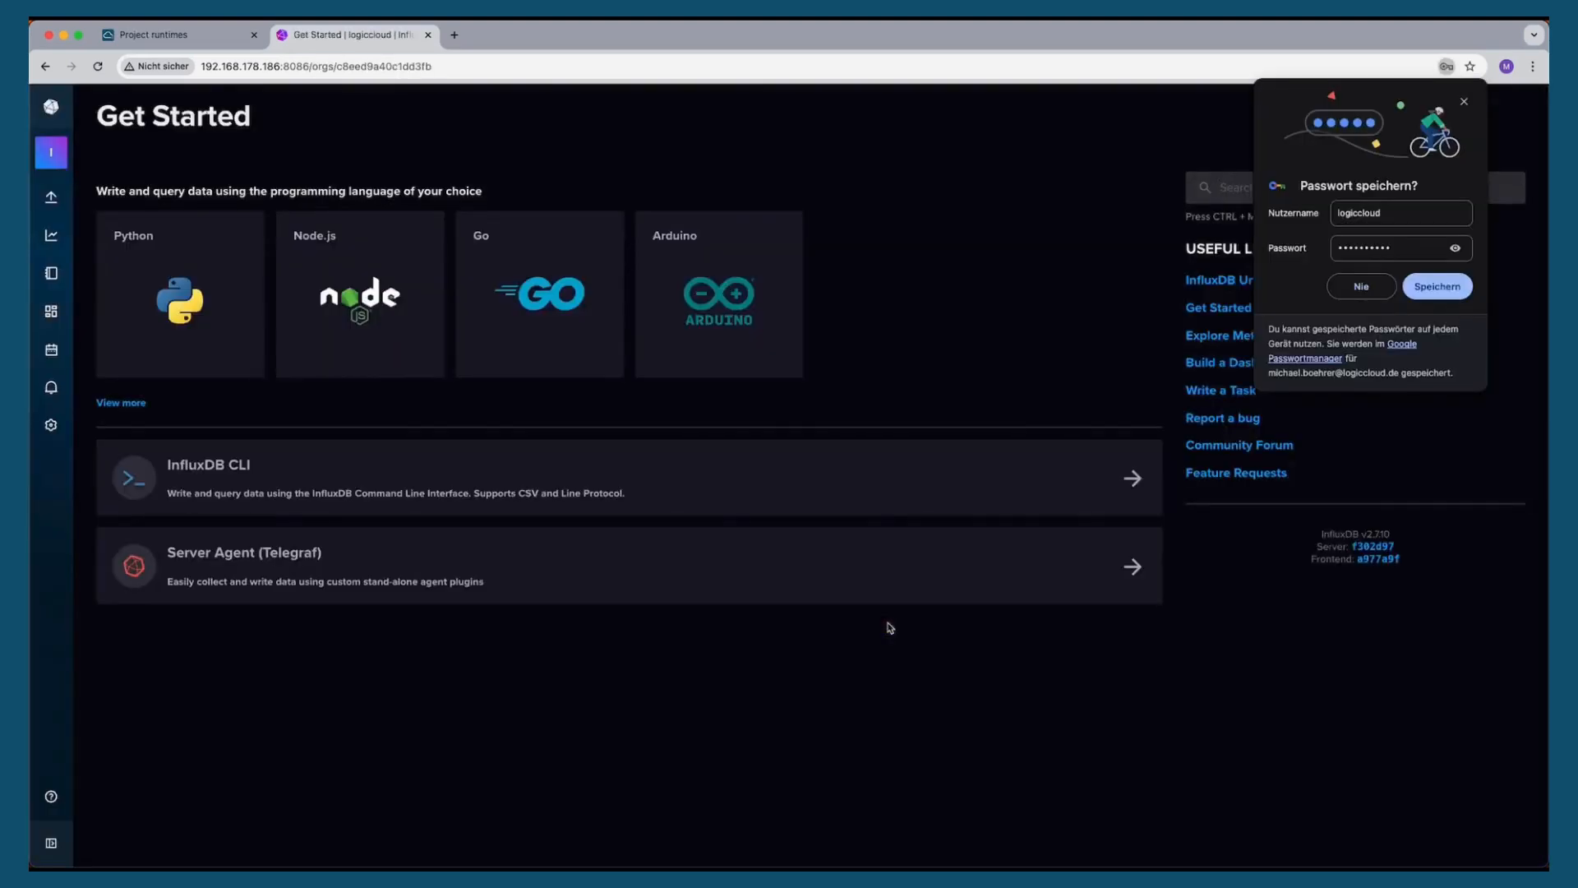
pyautogui.click(1464, 101)
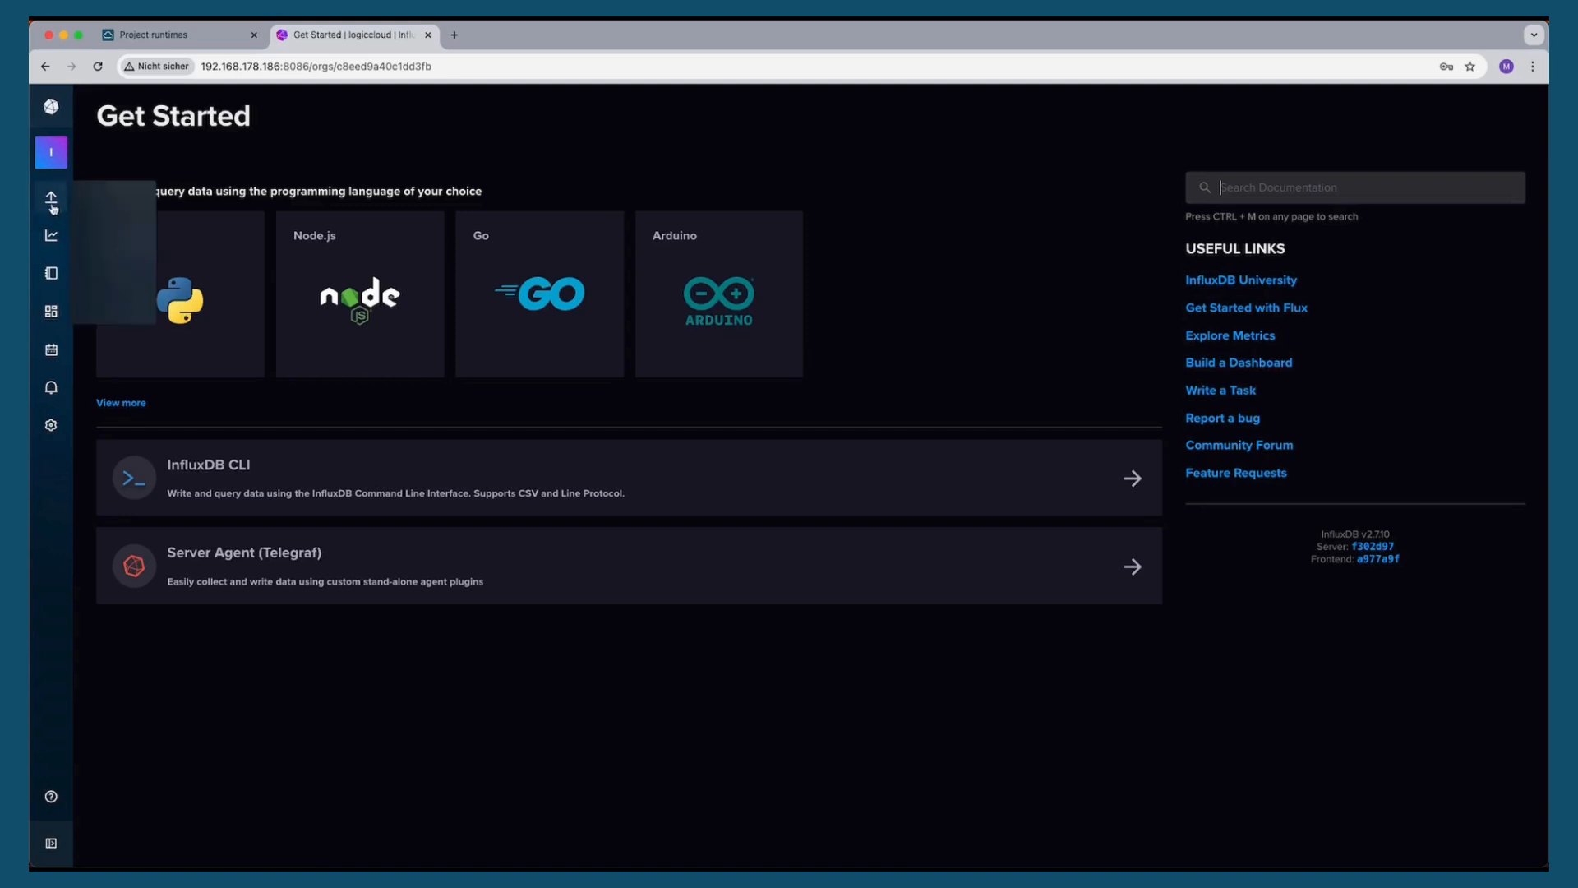
# Generate an All Access API token with the description demo, copy the new token, and close the dialog
pyautogui.moveTo(51, 197)
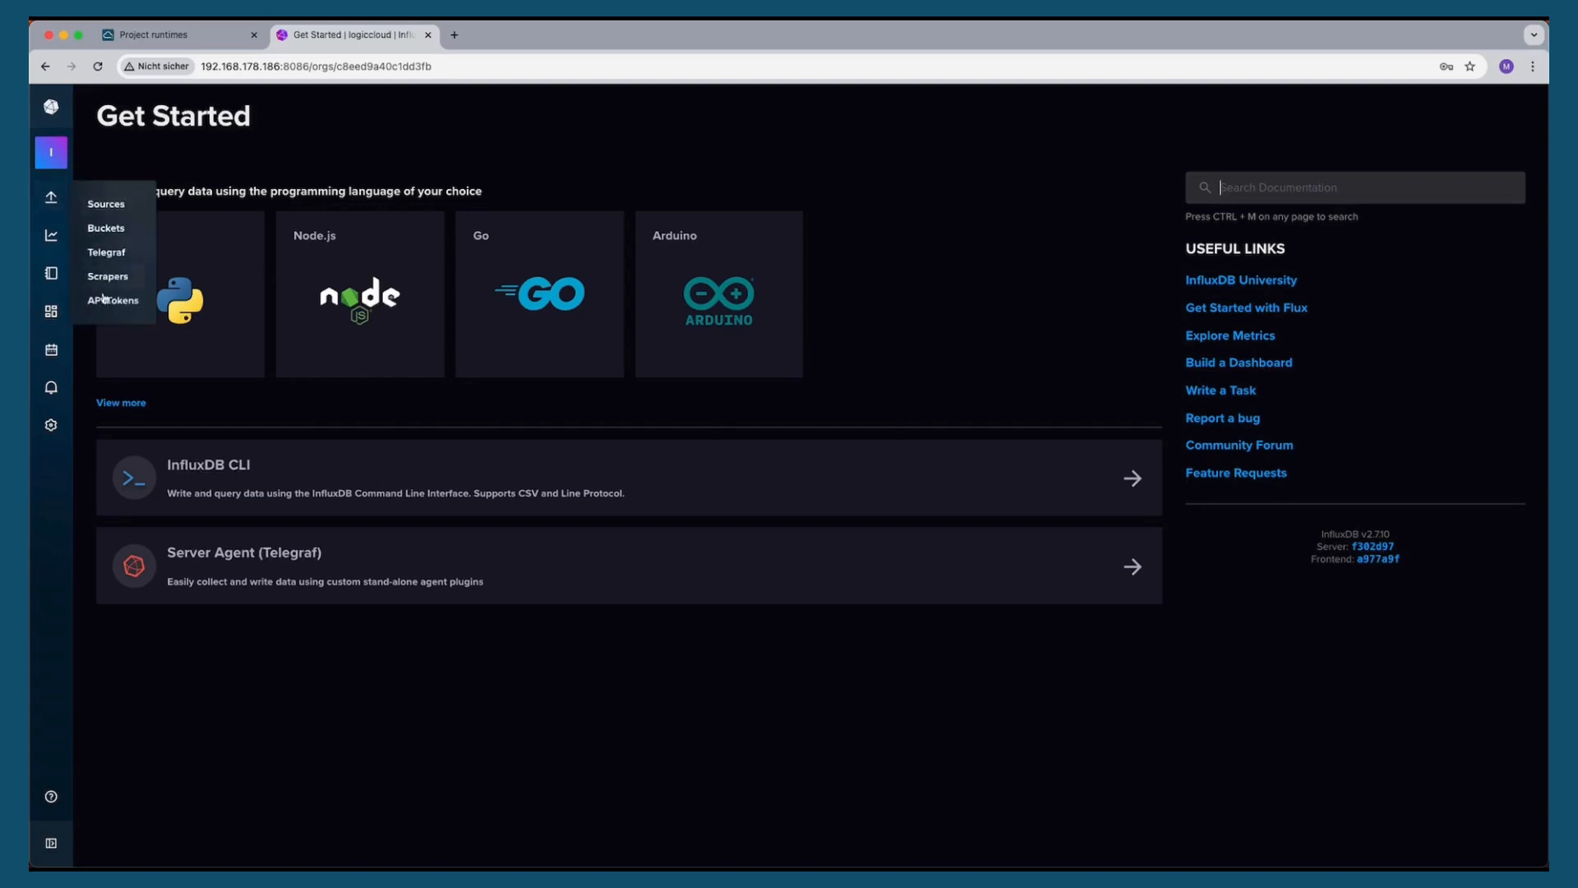
pyautogui.click(106, 298)
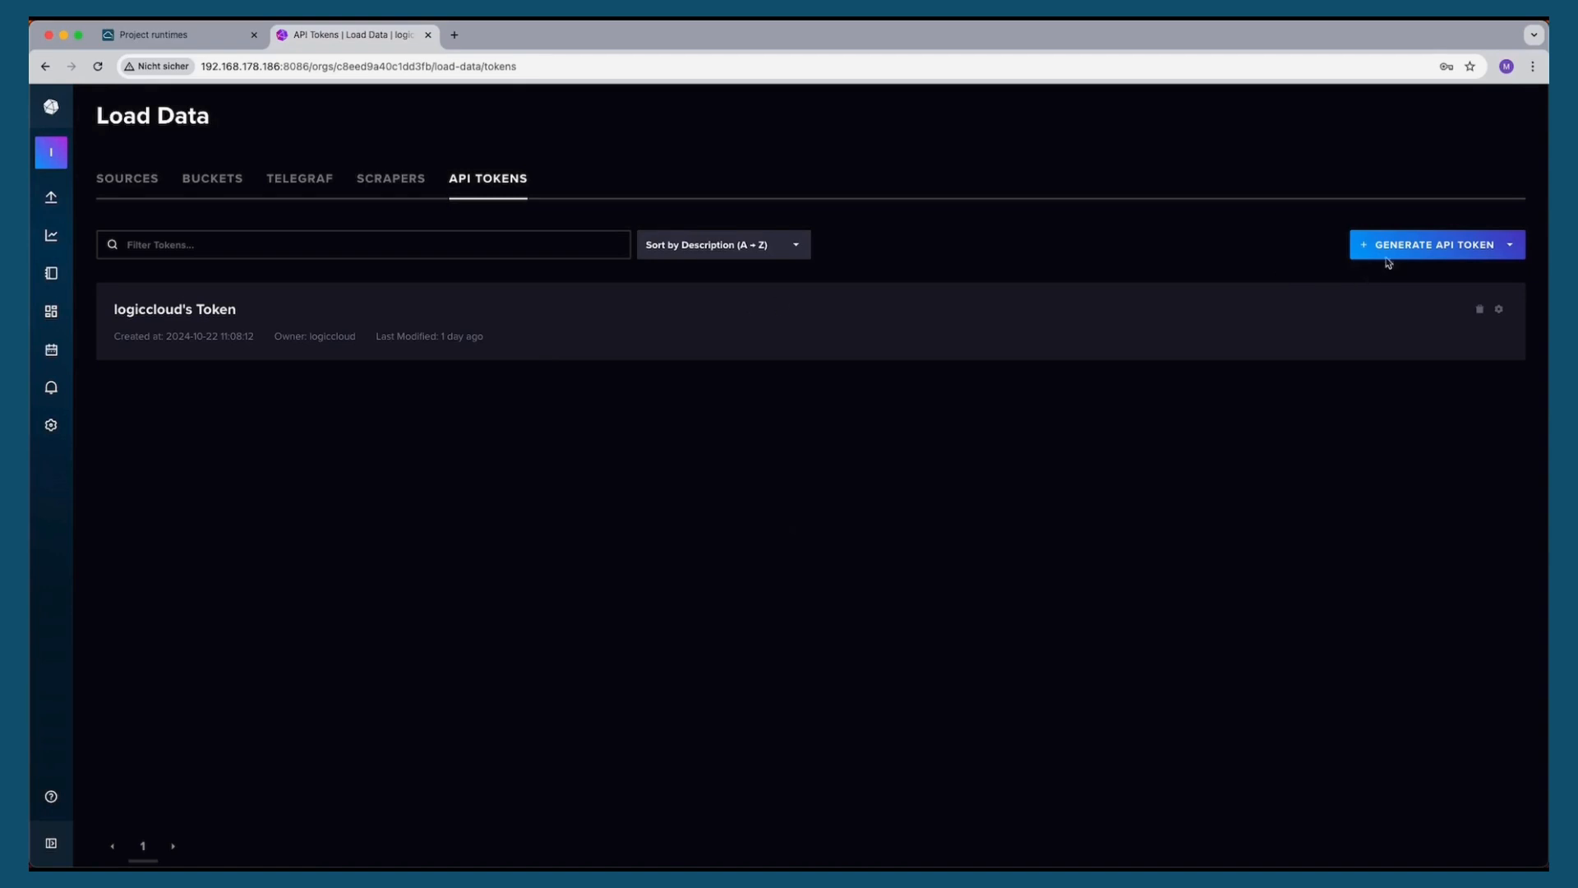
pyautogui.click(1401, 246)
pyautogui.click(1408, 279)
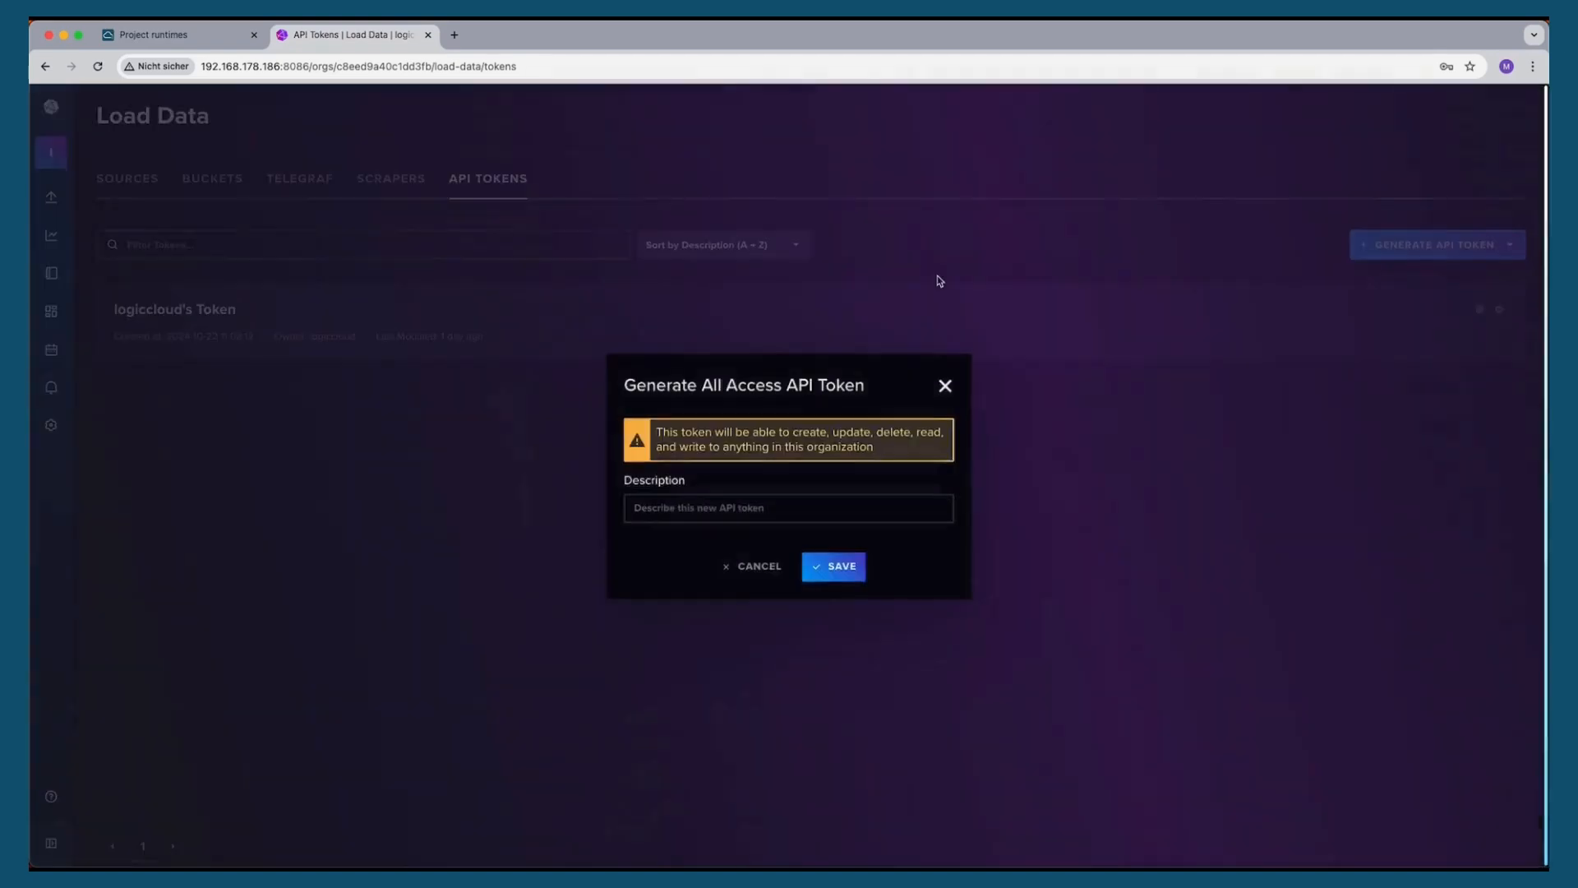
pyautogui.click(691, 508)
pyautogui.write('demo')
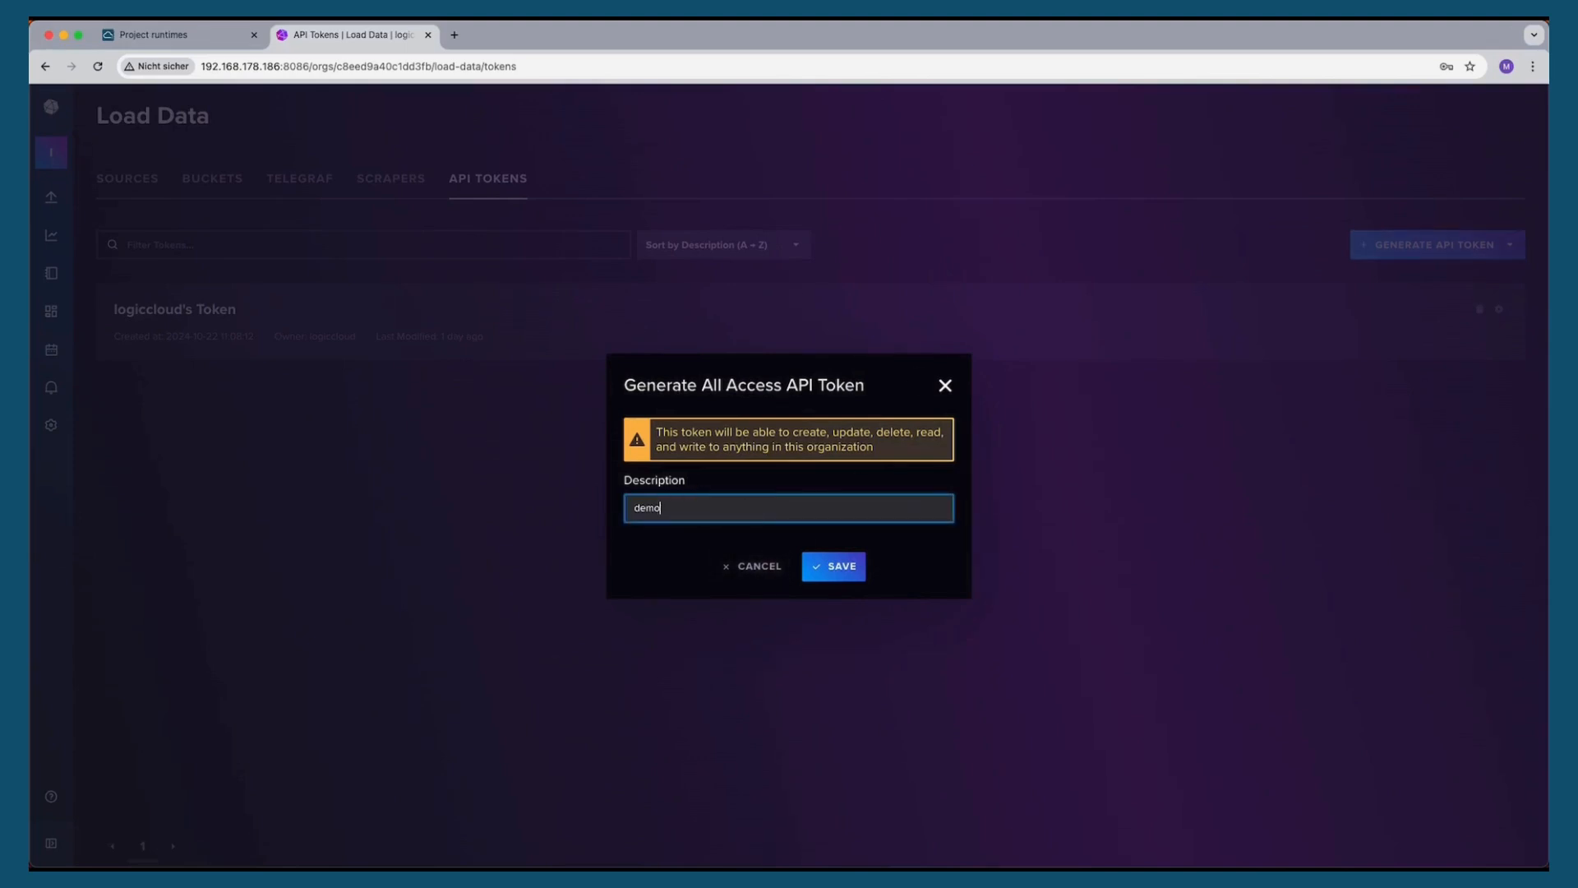
pyautogui.click(849, 573)
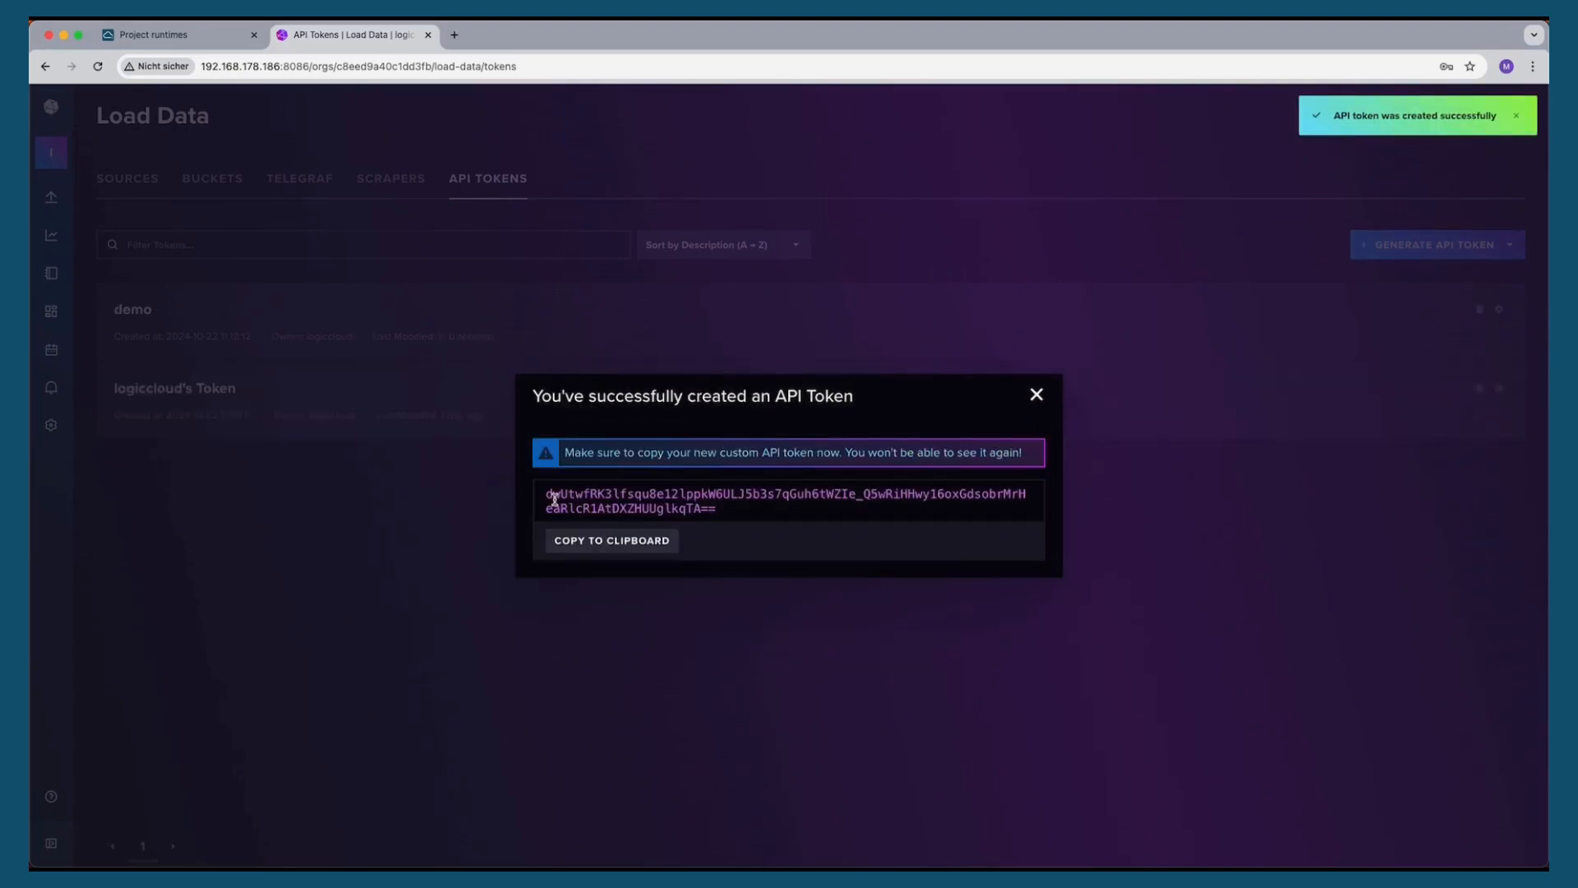
pyautogui.moveTo(548, 493); pyautogui.dragTo(737, 510)
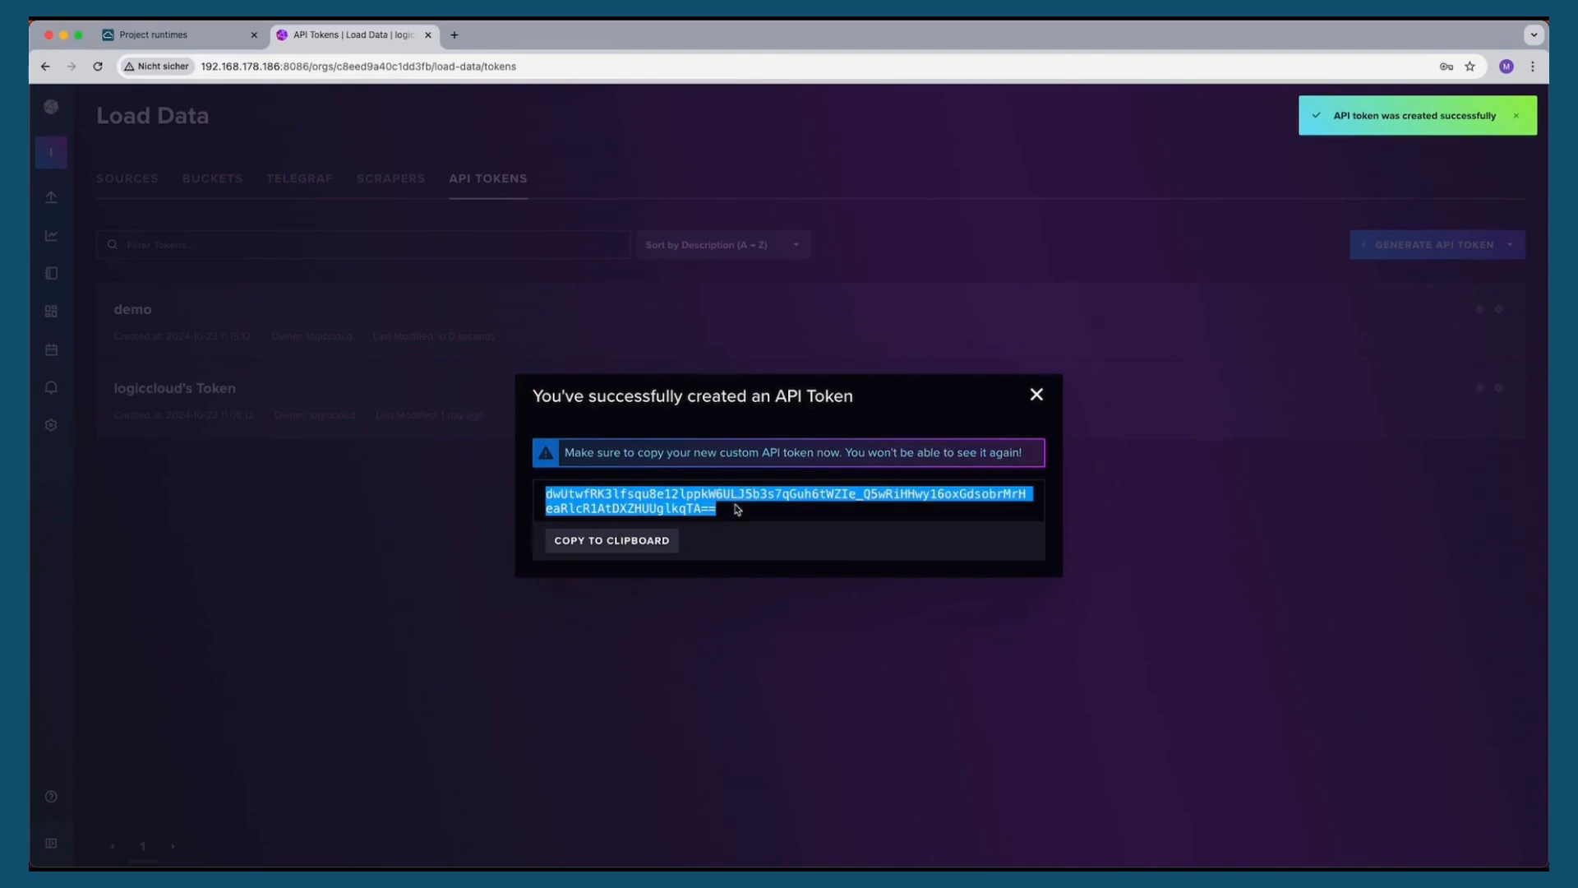
pyautogui.click(1034, 394)
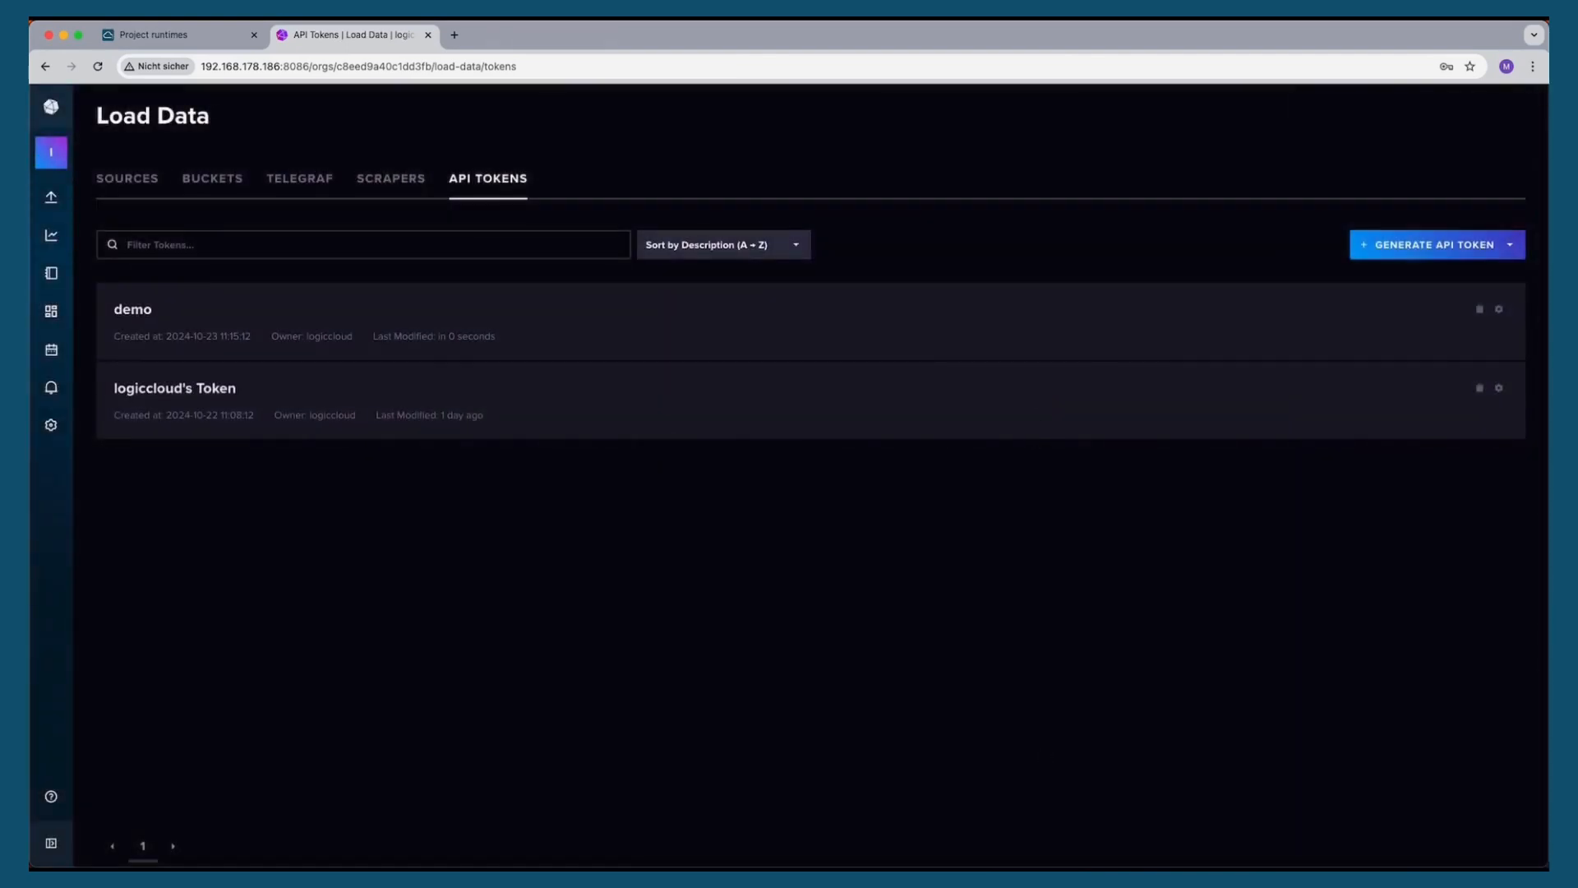
# Paste the copied API token onto a new line at the end of setup.sh in the code editor, then return to the browser
pyautogui.press('super+Tab')
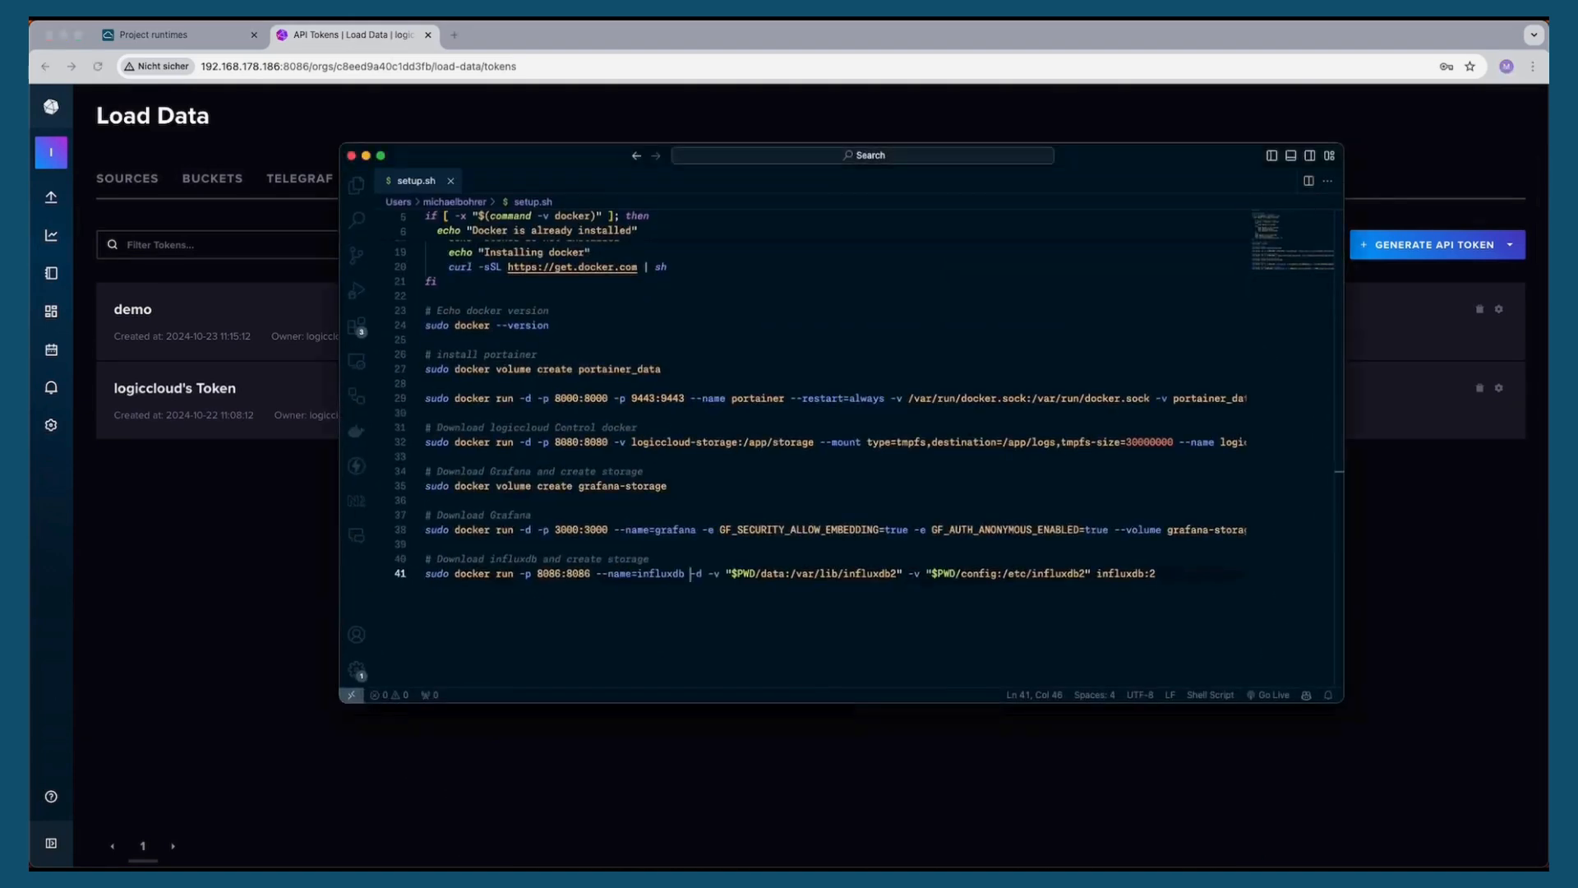
pyautogui.click(1197, 574)
pyautogui.press('Return')
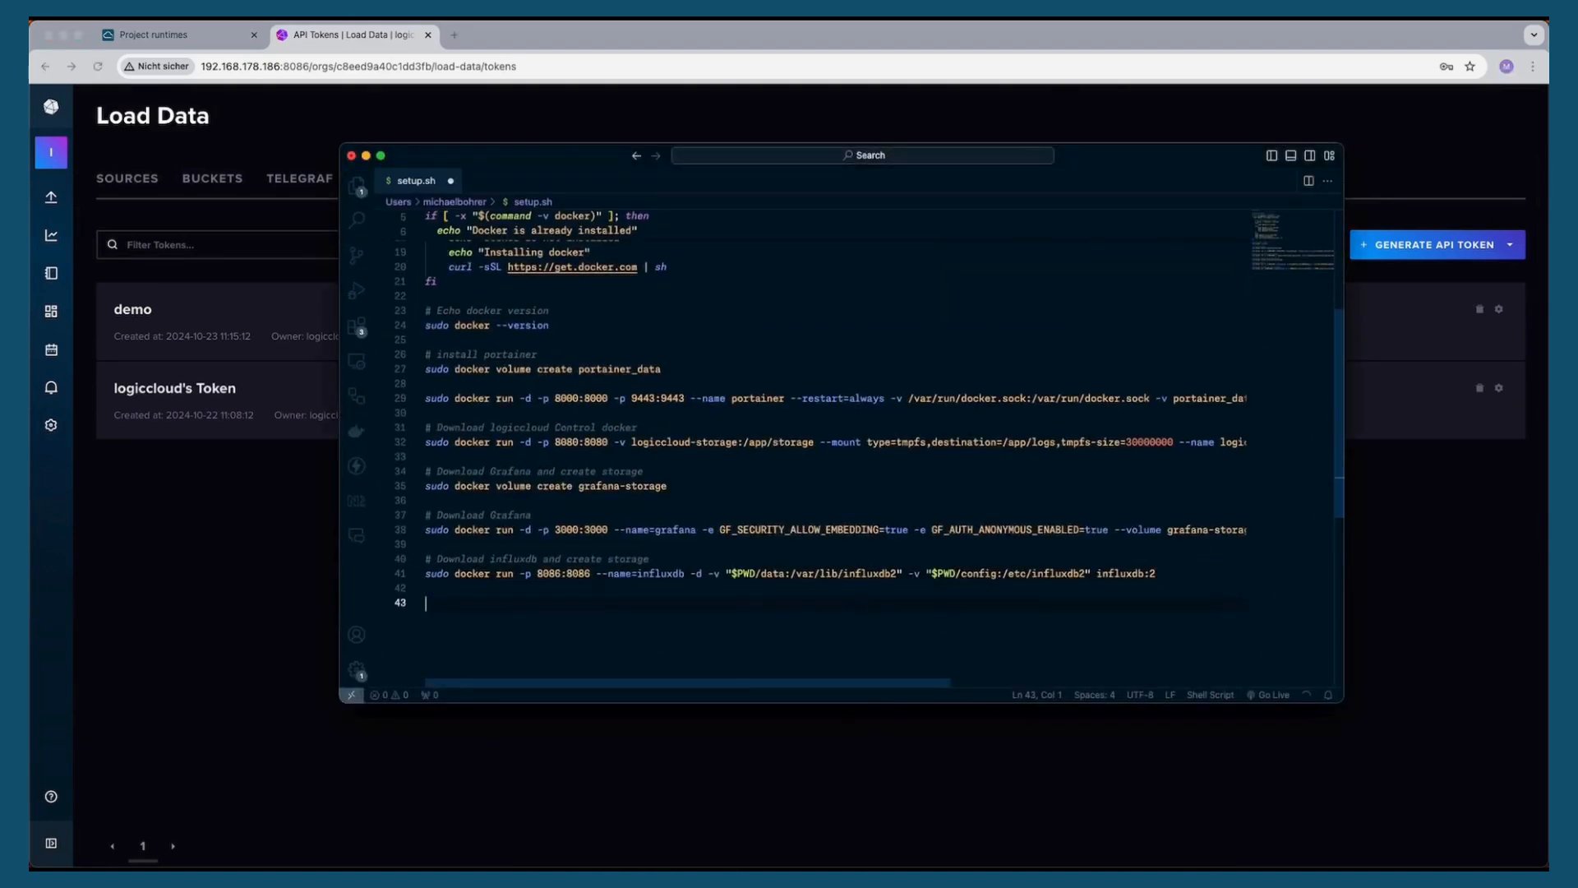
pyautogui.press('super+v')
pyautogui.click(822, 796)
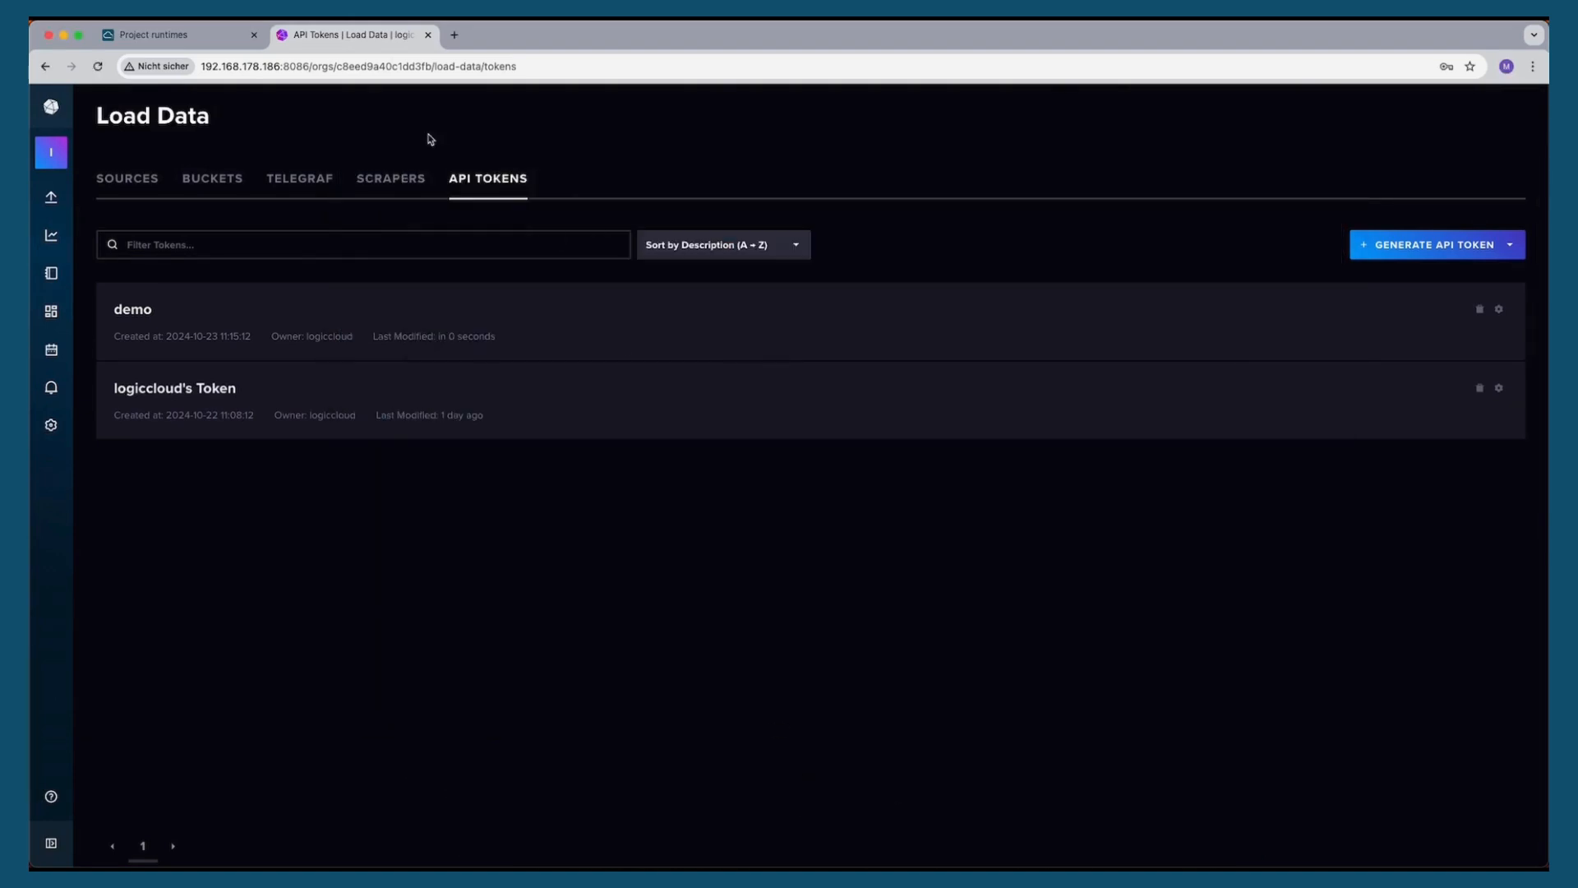
pyautogui.click(202, 36)
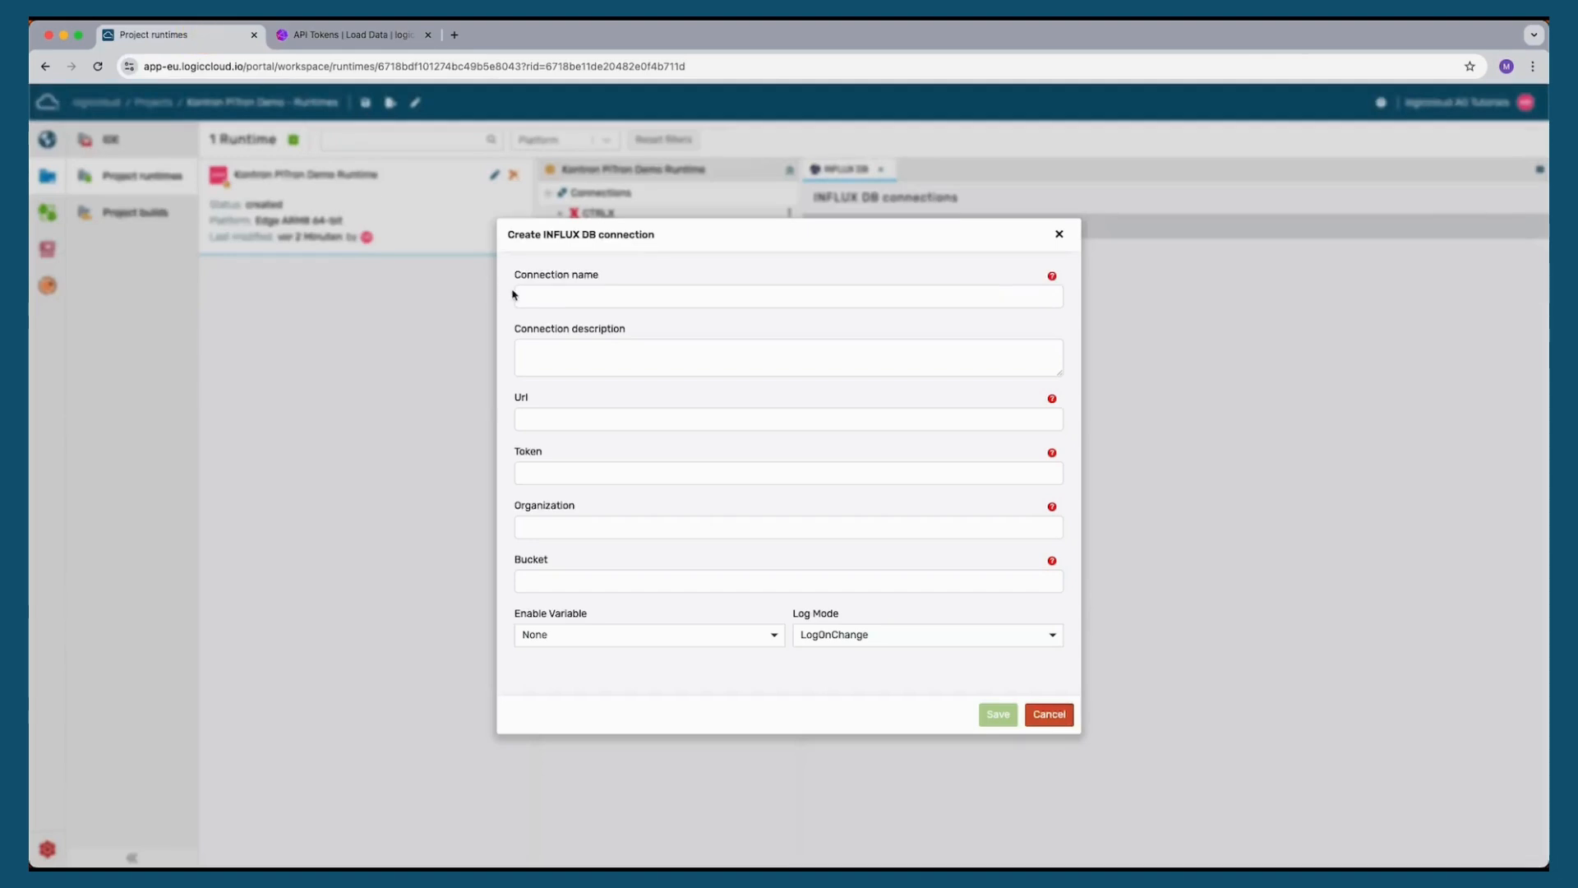
pyautogui.click(583, 297)
pyautogui.write('influx')
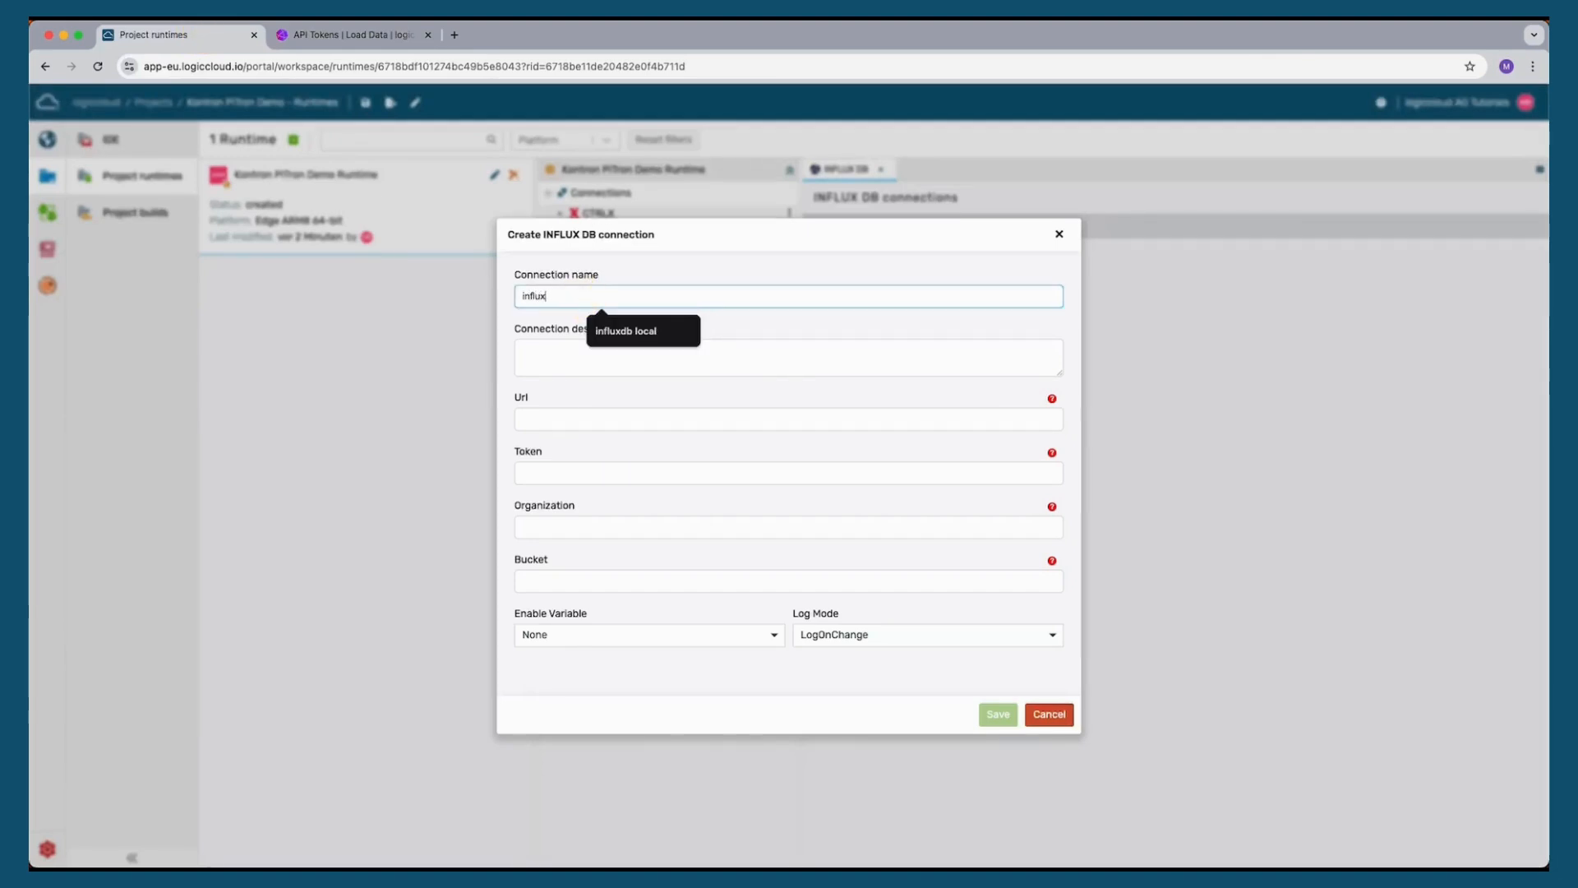
pyautogui.write('db')
pyautogui.click(567, 363)
pyautogui.click(589, 422)
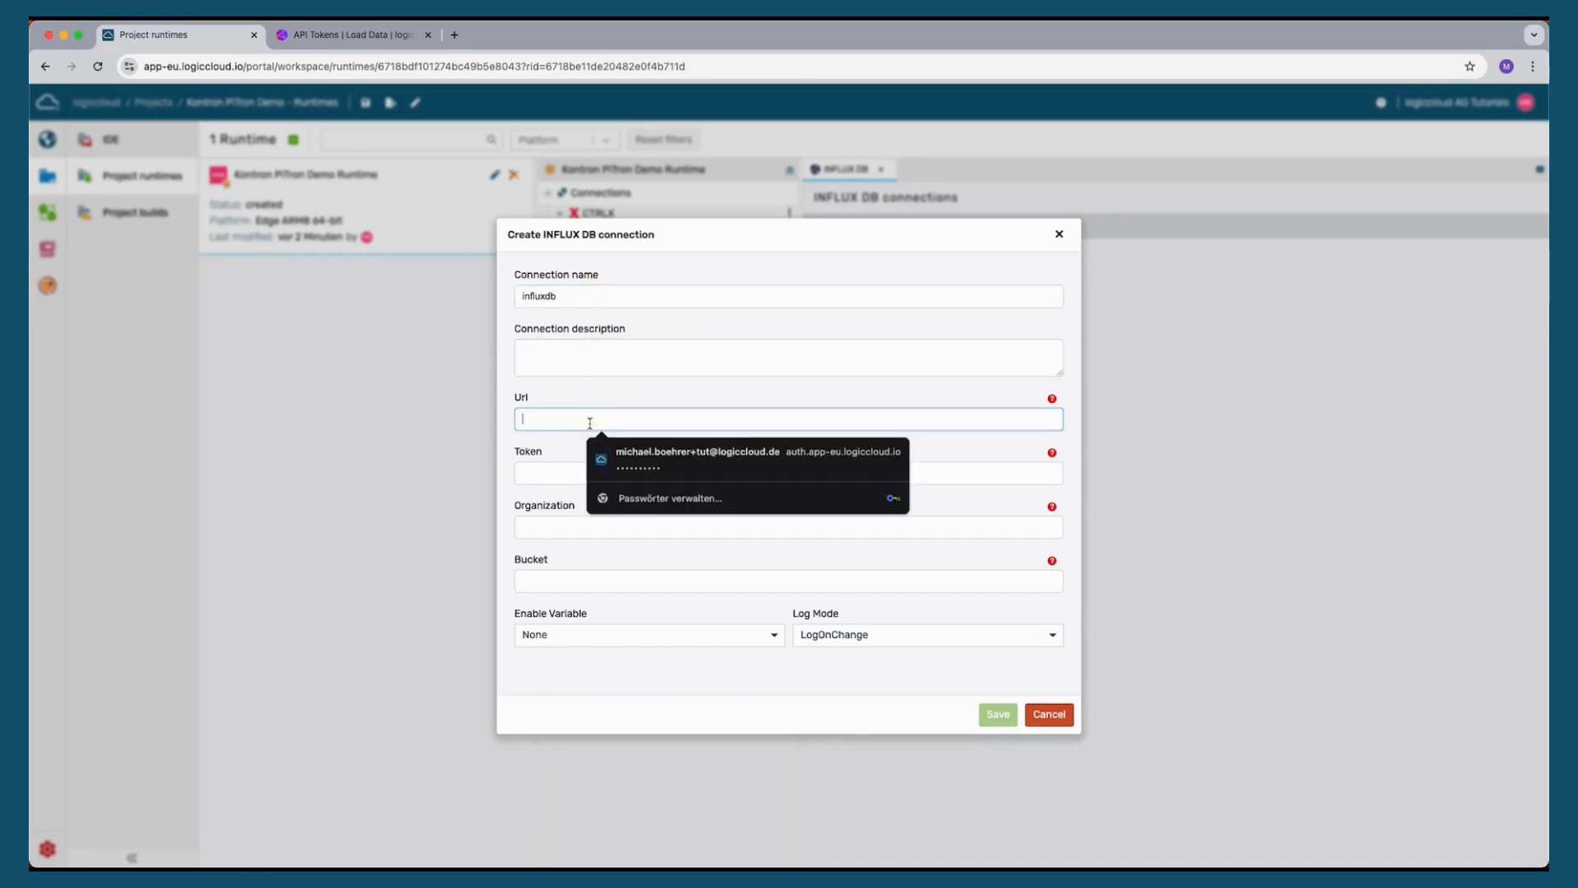
pyautogui.write('http://192.168.178.186:8086')
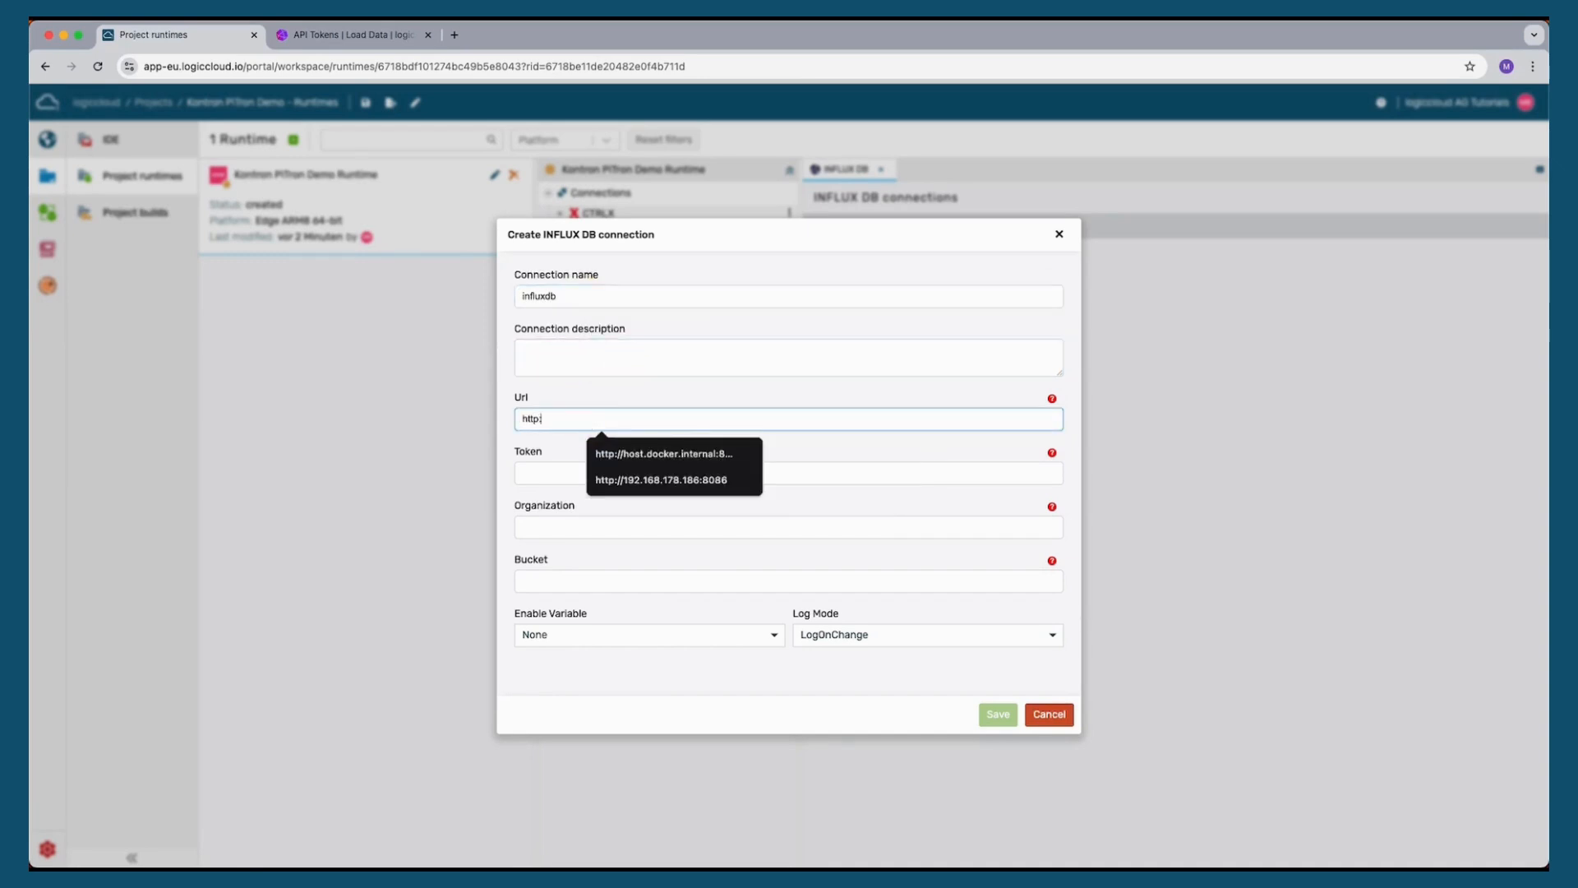
pyautogui.click(687, 481)
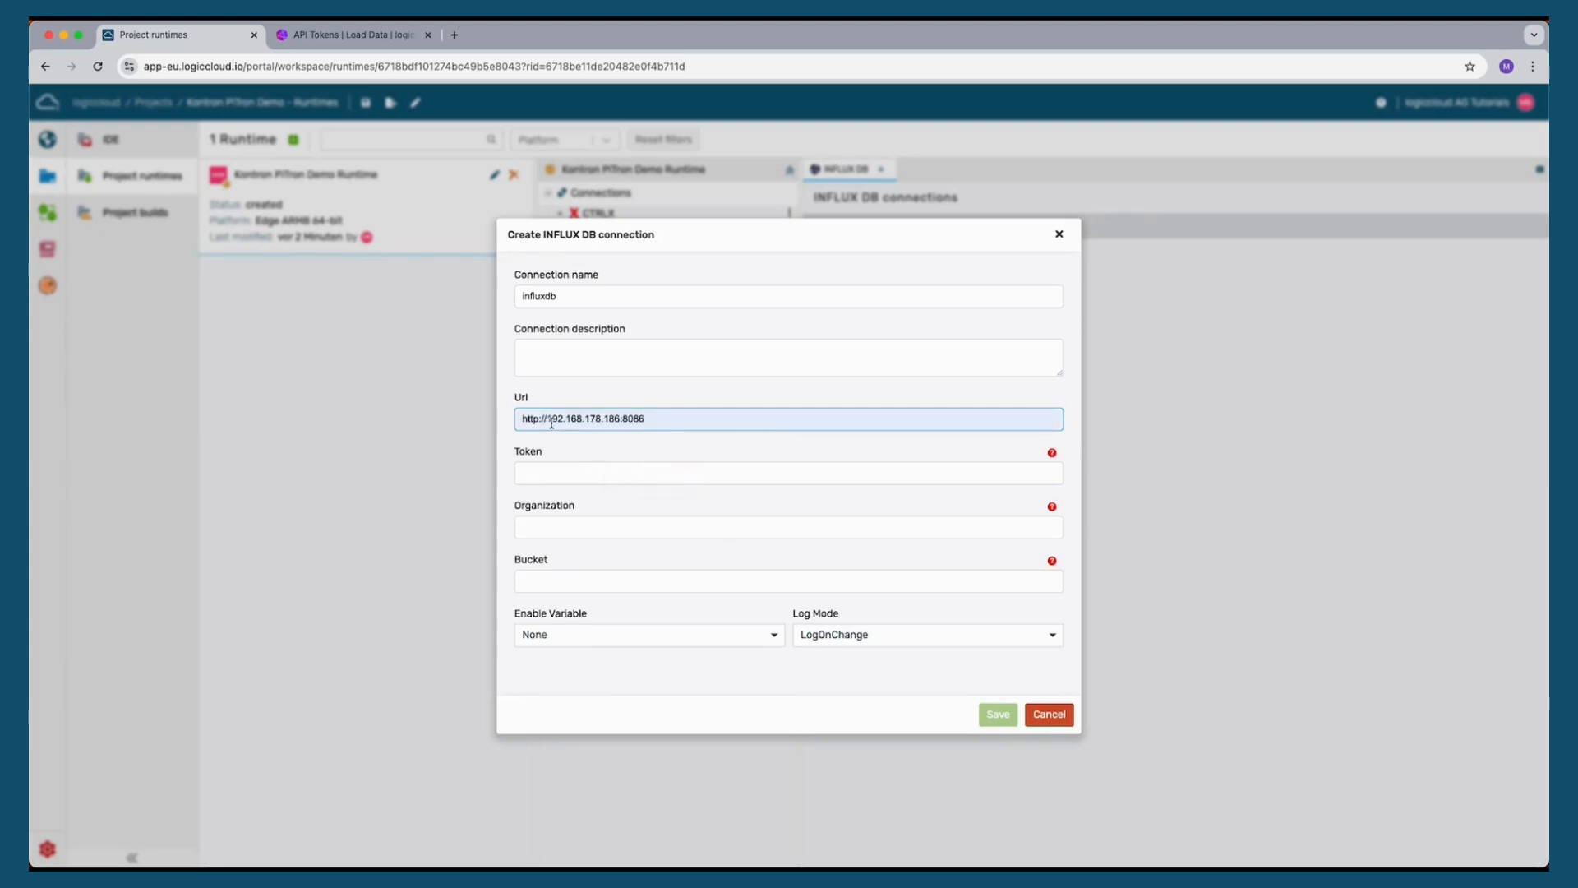
# Paste the API token into the connection's token field and set the organization to logiccloud
pyautogui.click(624, 473)
pyautogui.hotkey('ctrl', 'v')
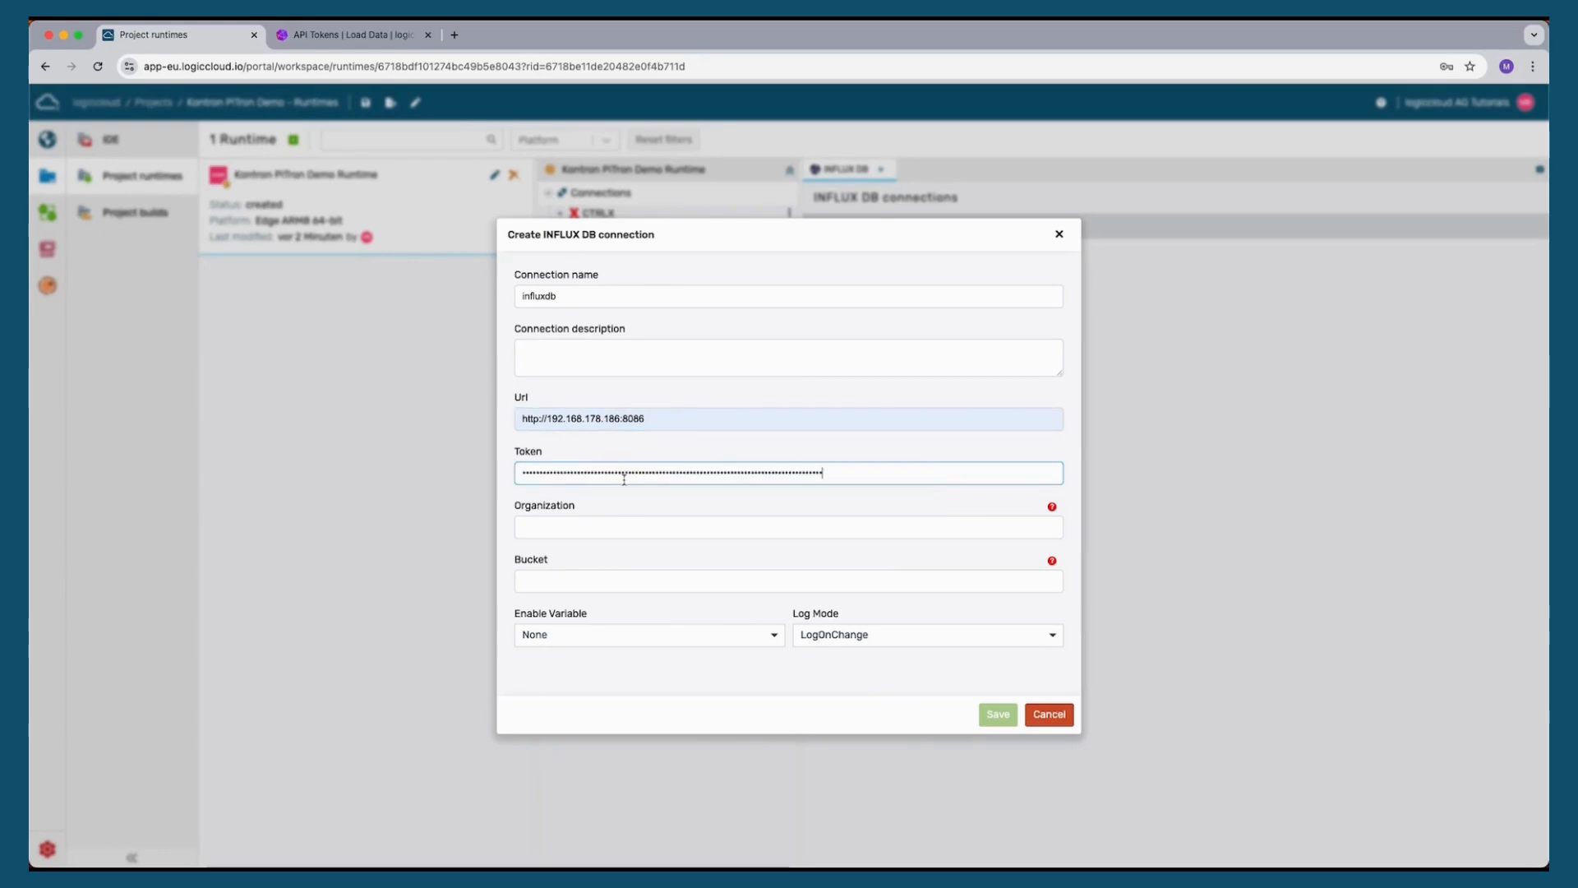
pyautogui.click(621, 531)
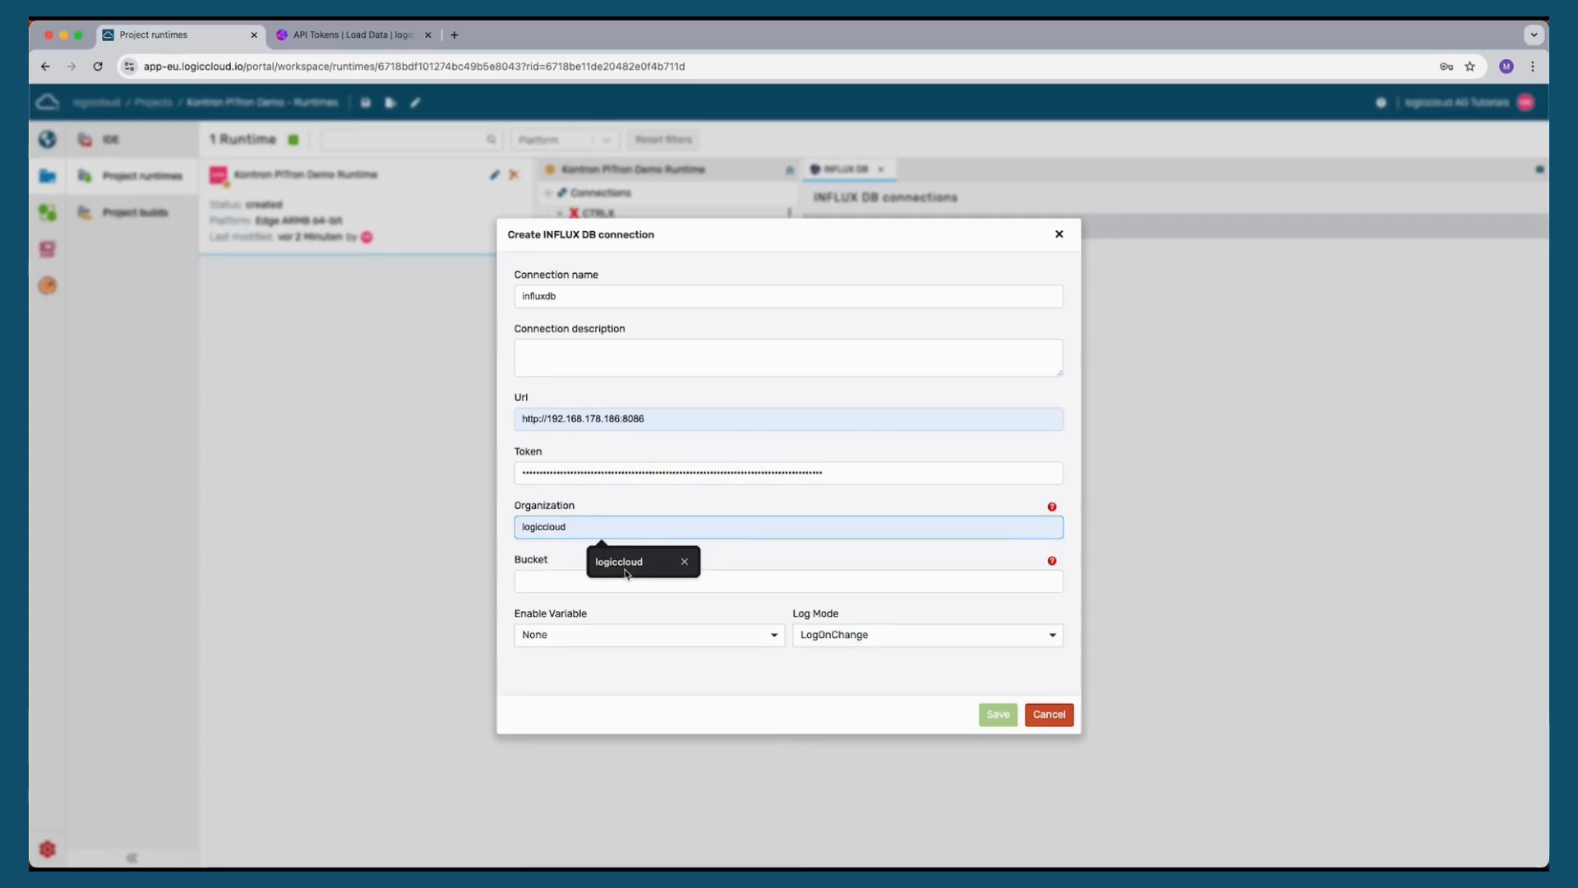
pyautogui.click(625, 570)
# Set the bucket to demo, save the InfluxDB connection, and dismiss the save-password prompt
pyautogui.click(604, 586)
pyautogui.write('demo')
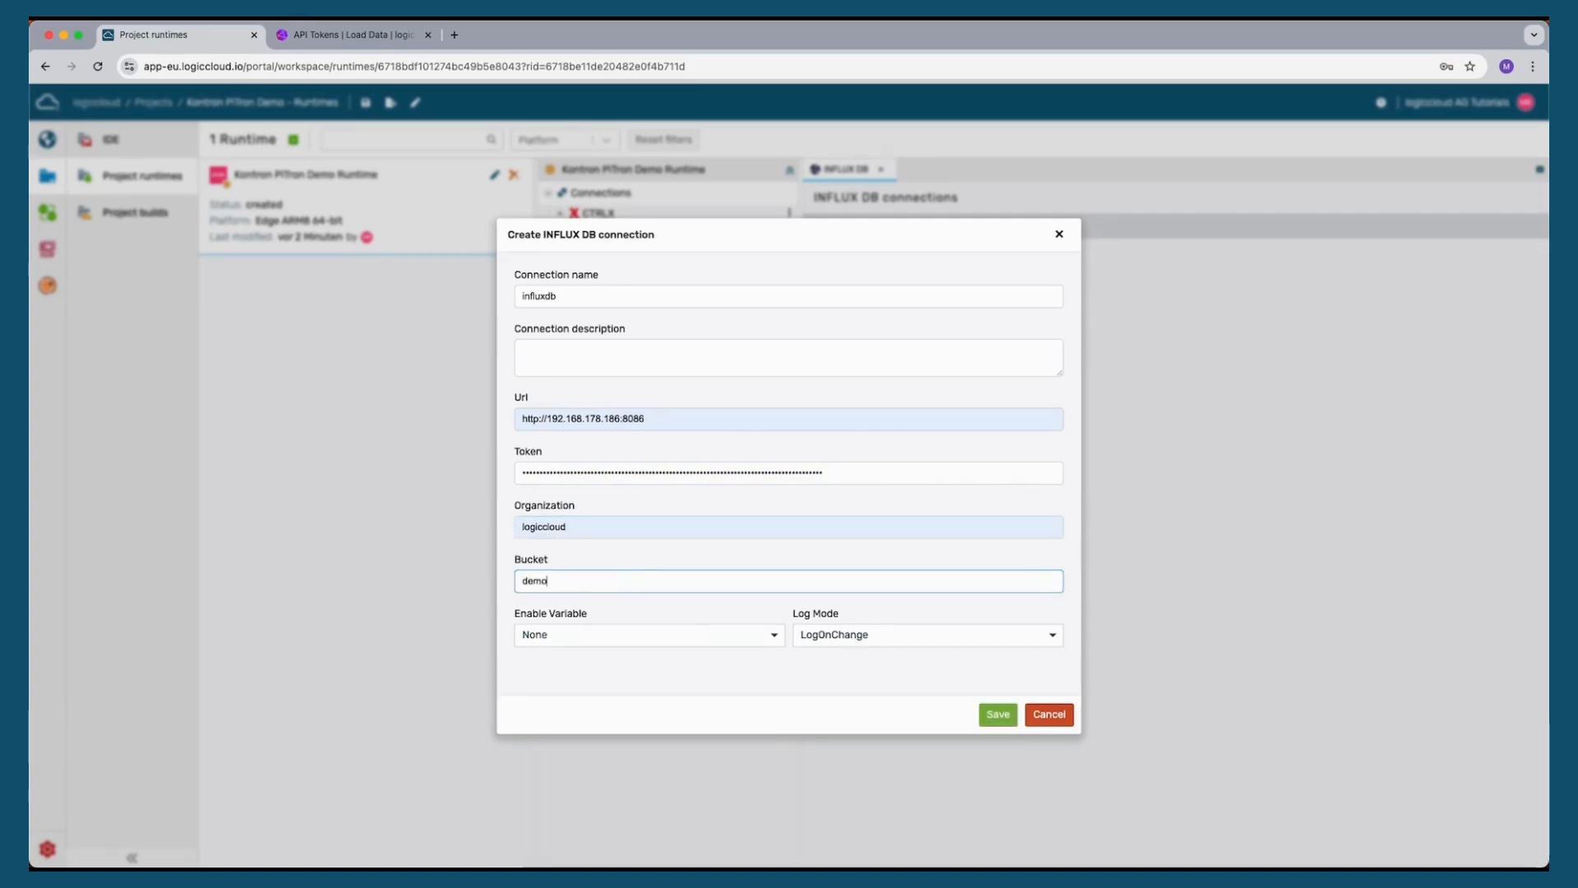
pyautogui.click(639, 684)
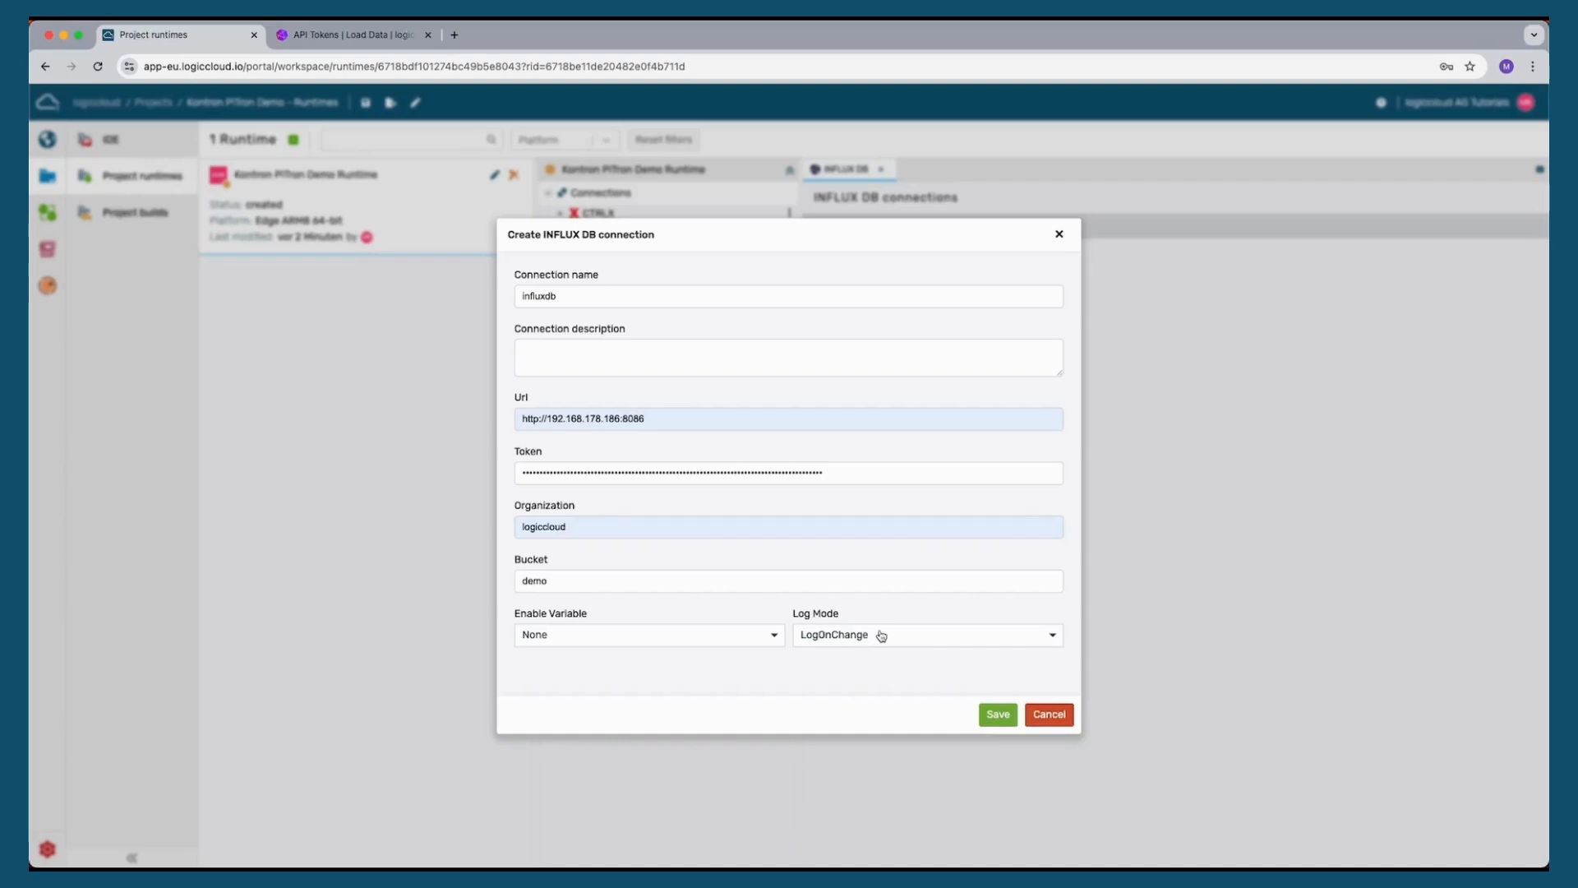
pyautogui.click(1001, 715)
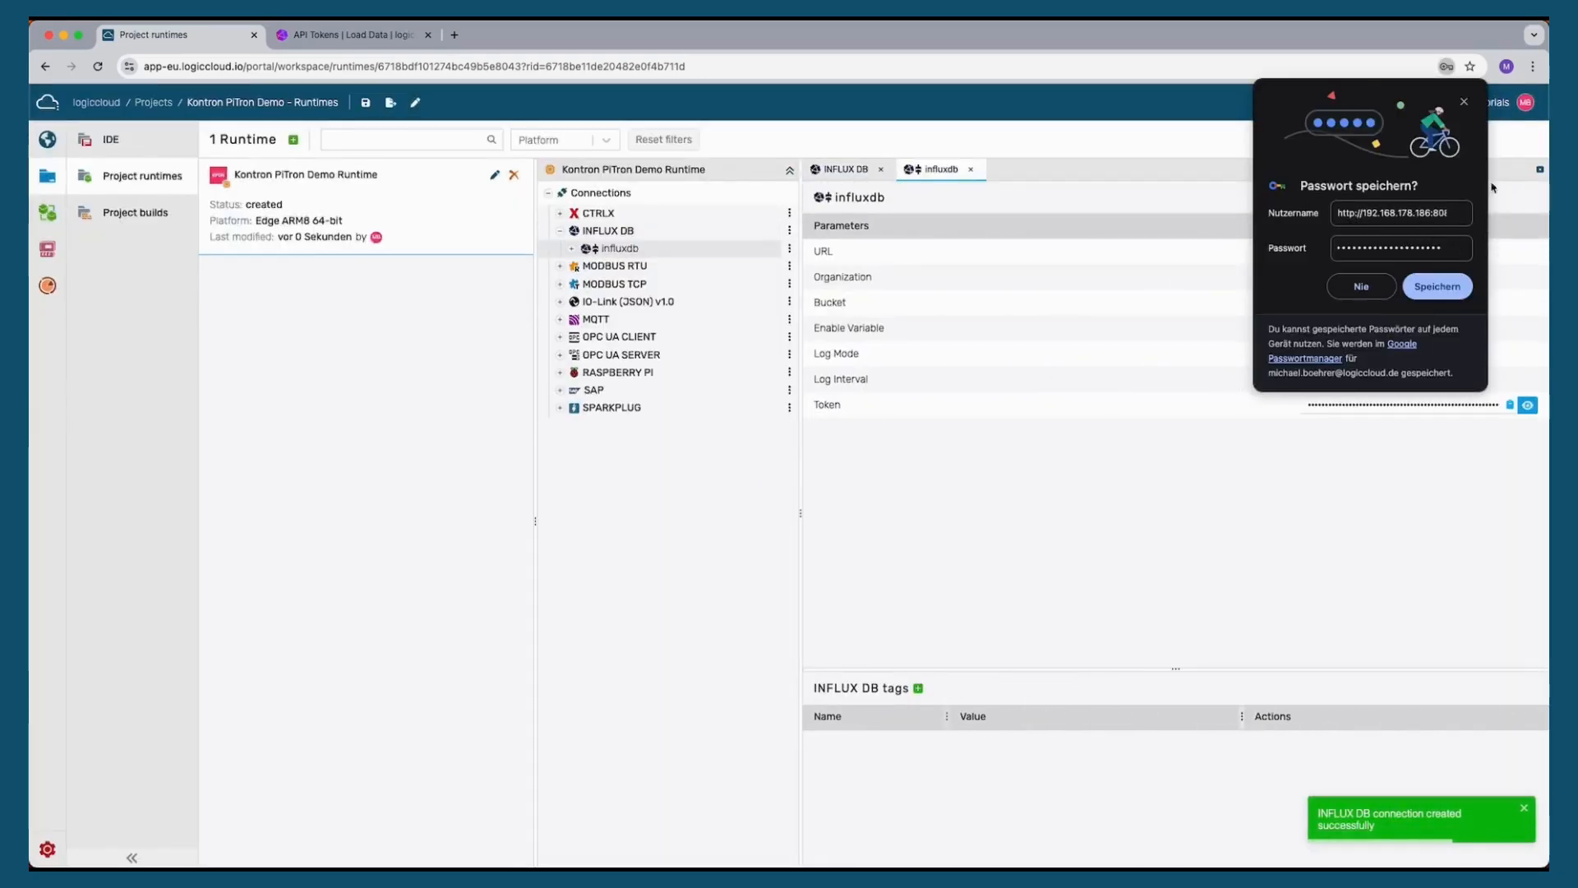
pyautogui.click(1466, 103)
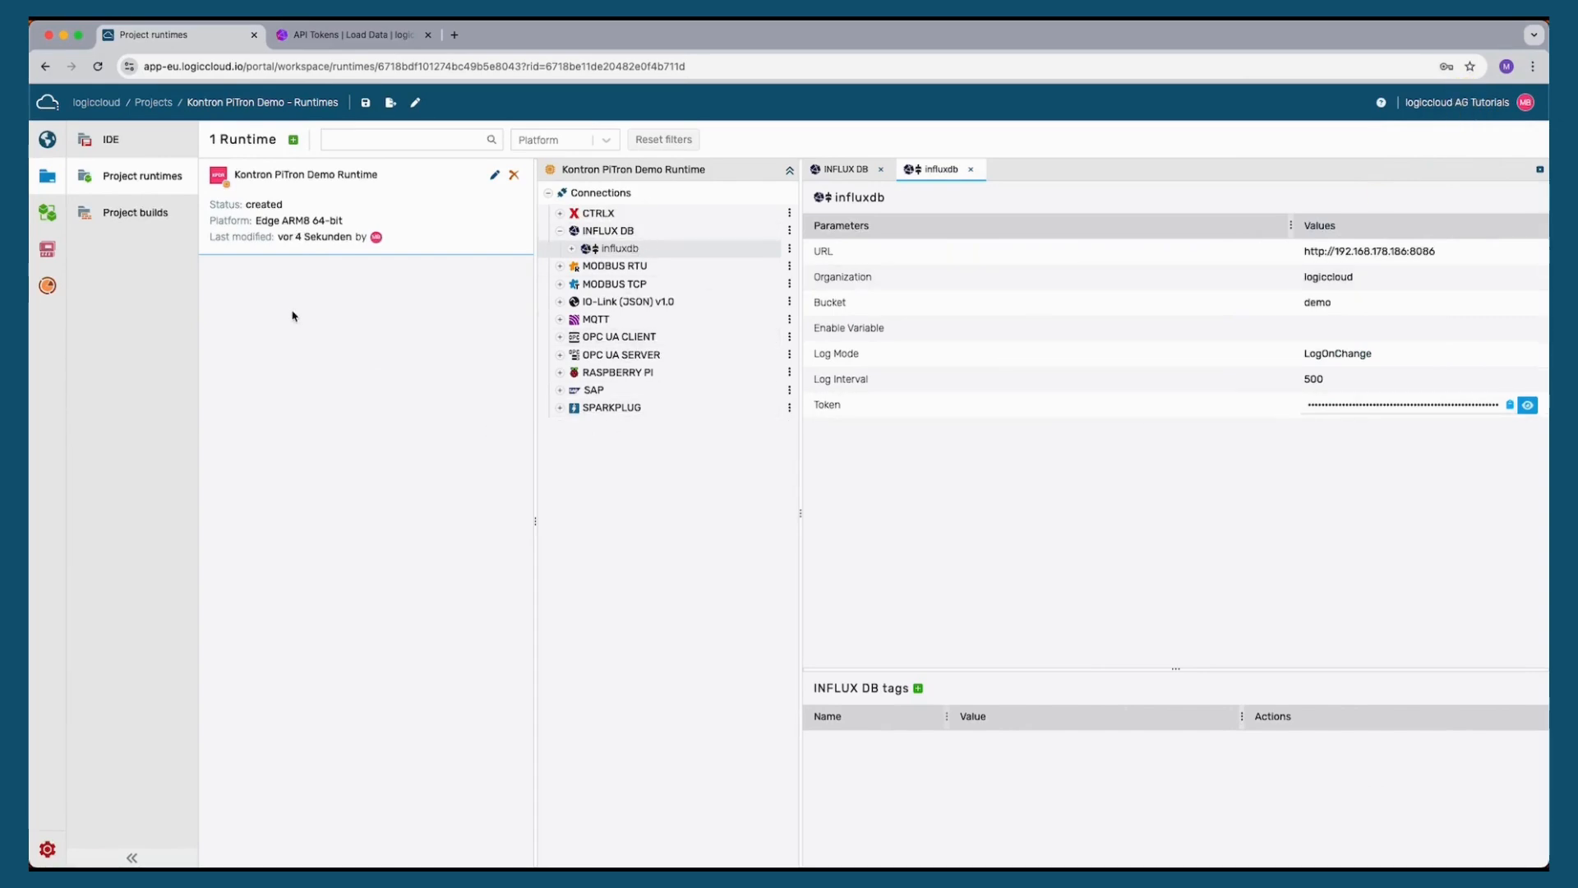
# Start creating a new device on the Devices page and name it Kontron PiTron
pyautogui.click(47, 248)
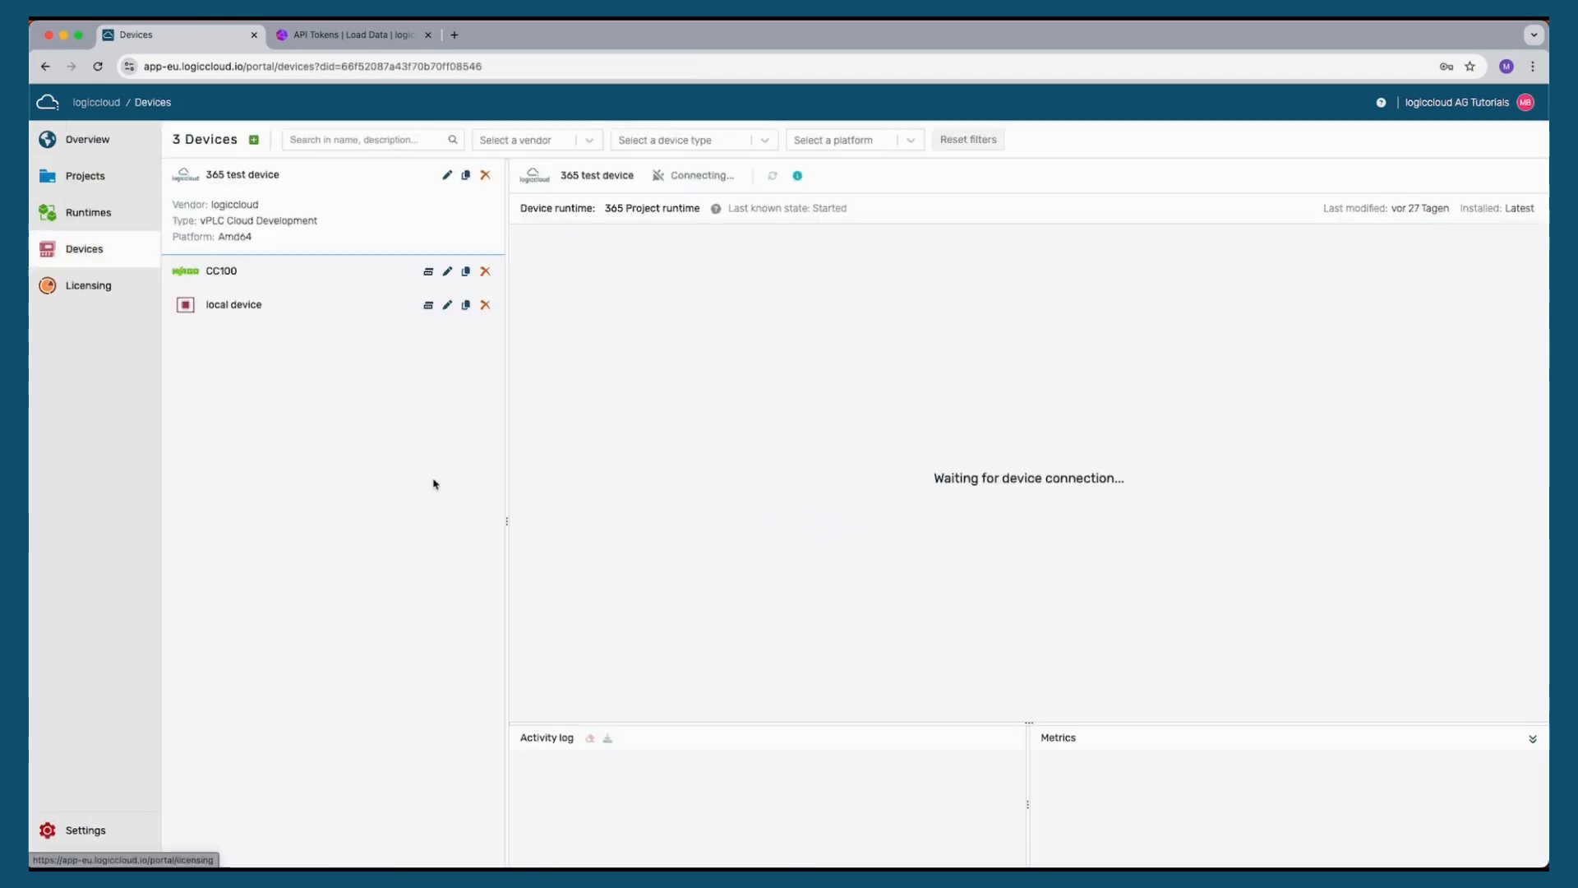
pyautogui.click(254, 140)
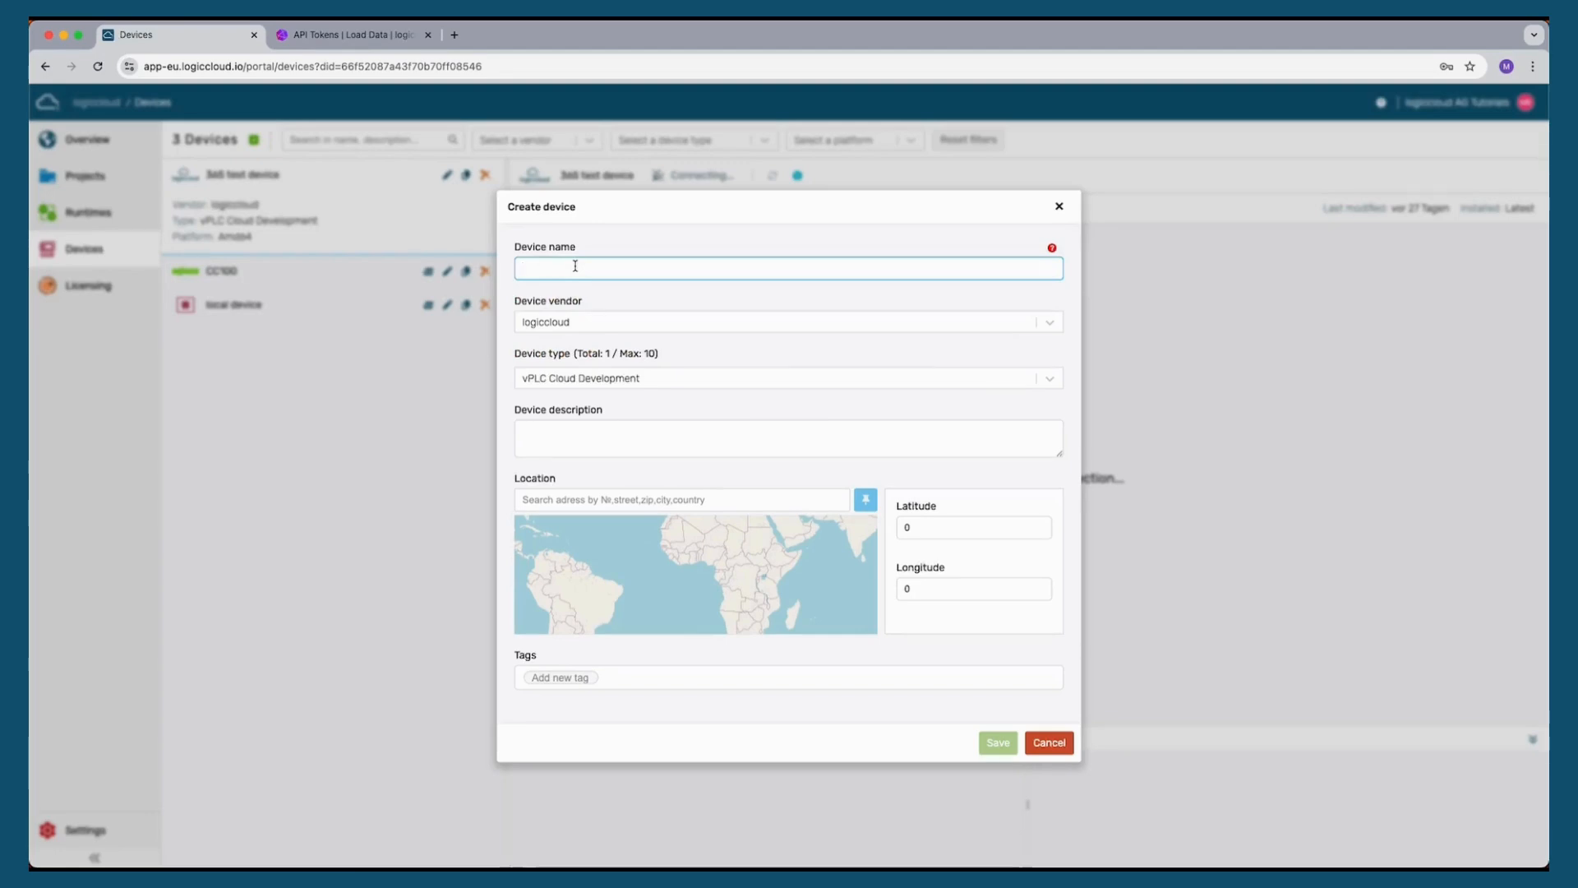
pyautogui.write('Kno')
pyautogui.press('BackSpace')
pyautogui.press('BackSpace')
pyautogui.write('ontron PiTron Demo')
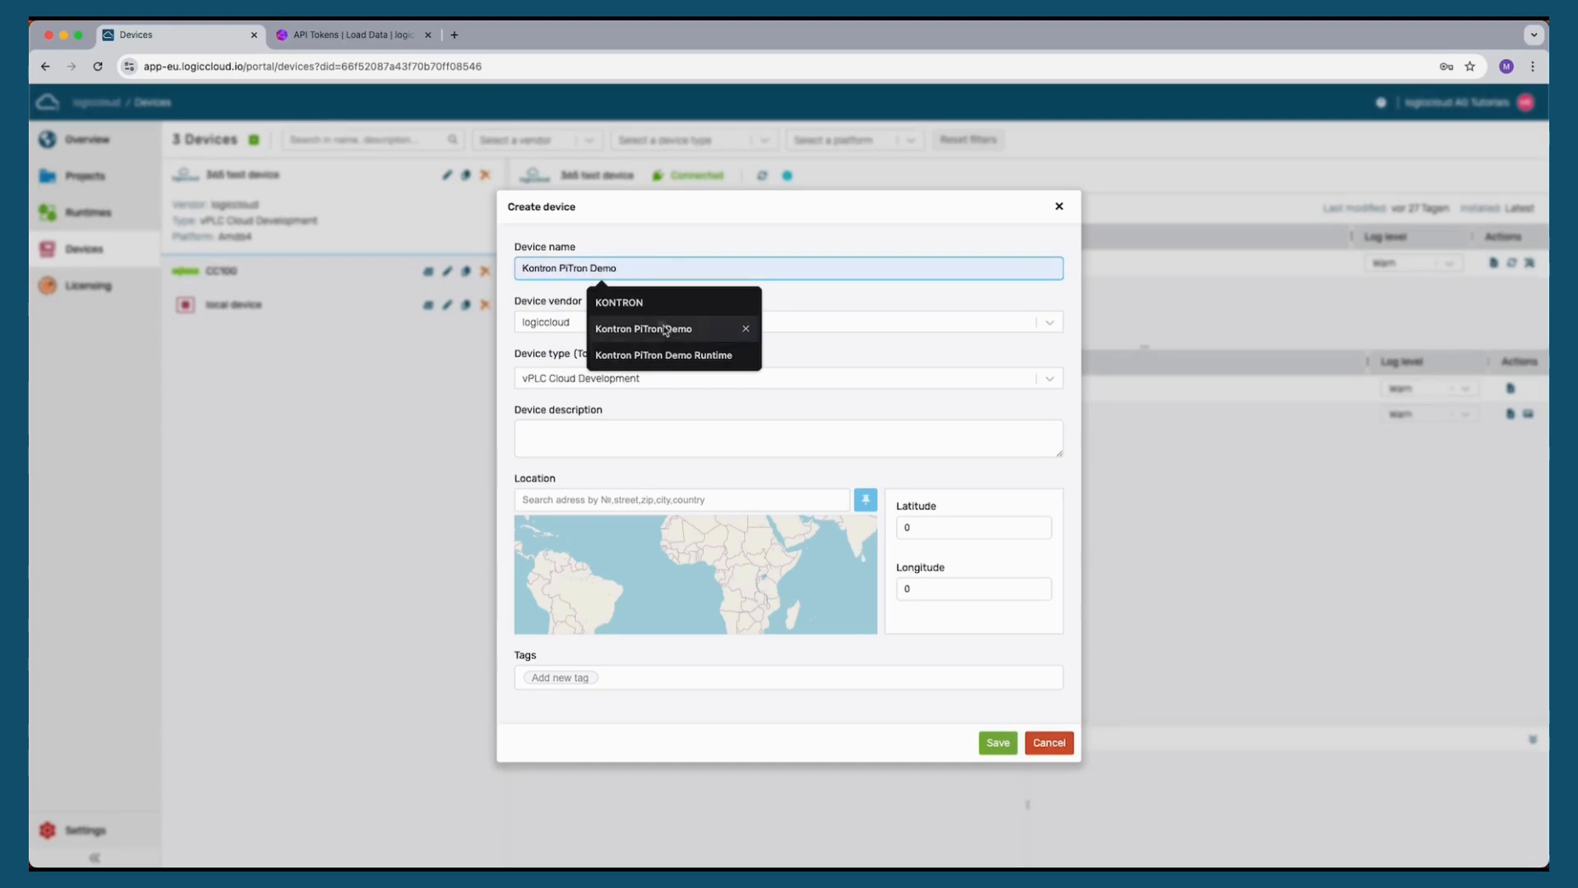
pyautogui.click(644, 328)
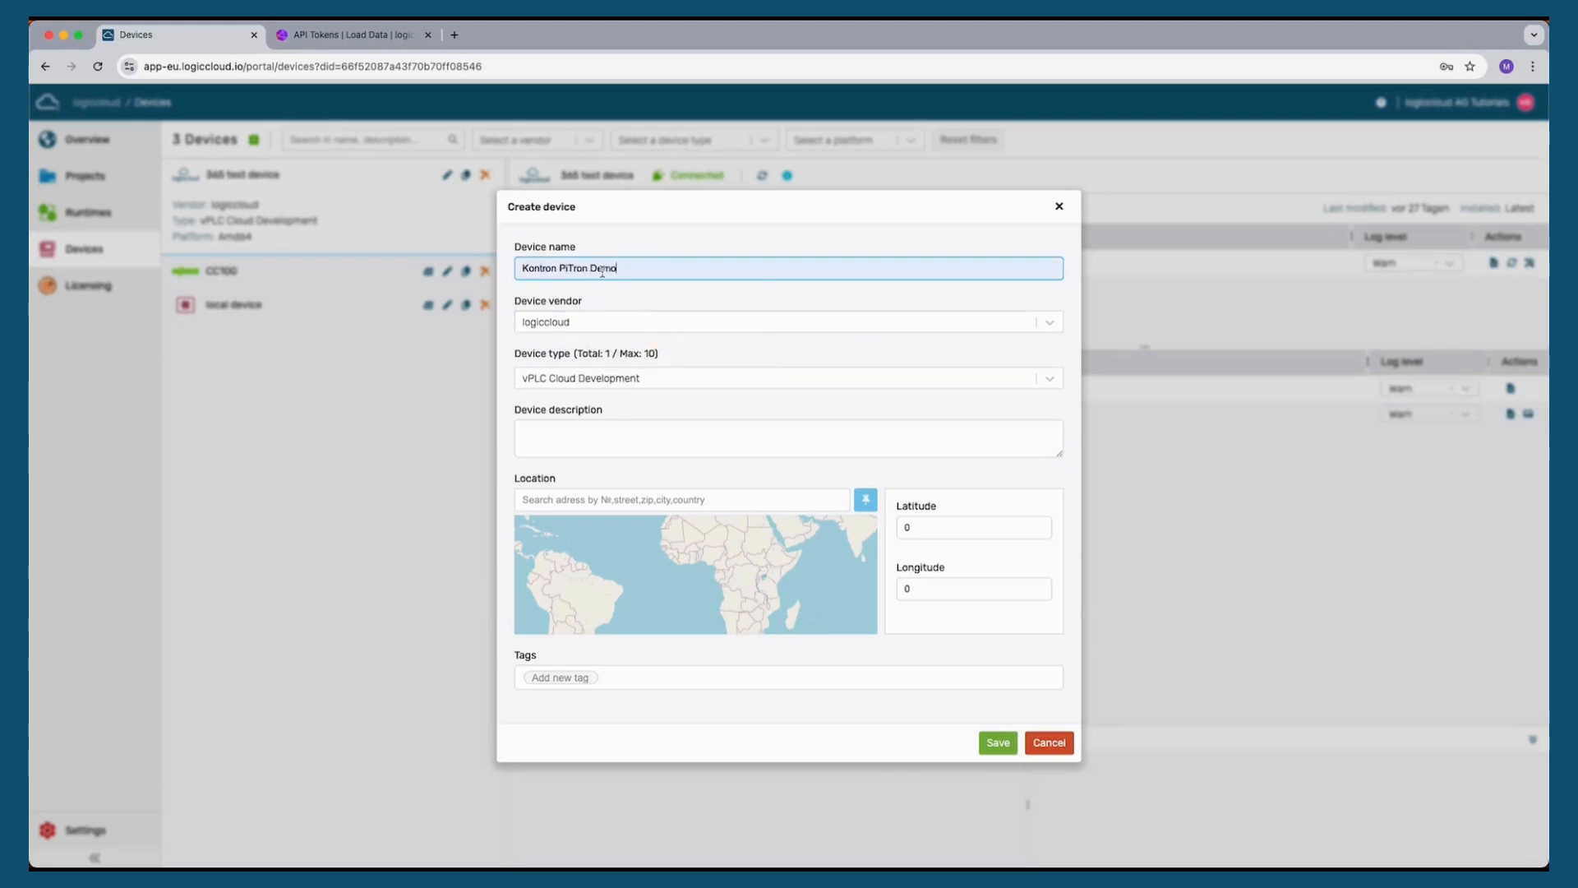
pyautogui.click(600, 264)
pyautogui.click(601, 264)
pyautogui.press('BackSpace')
pyautogui.press('BackSpace')
pyautogui.press('BackSpace')
pyautogui.press('BackSpace')
pyautogui.press('BackSpace')
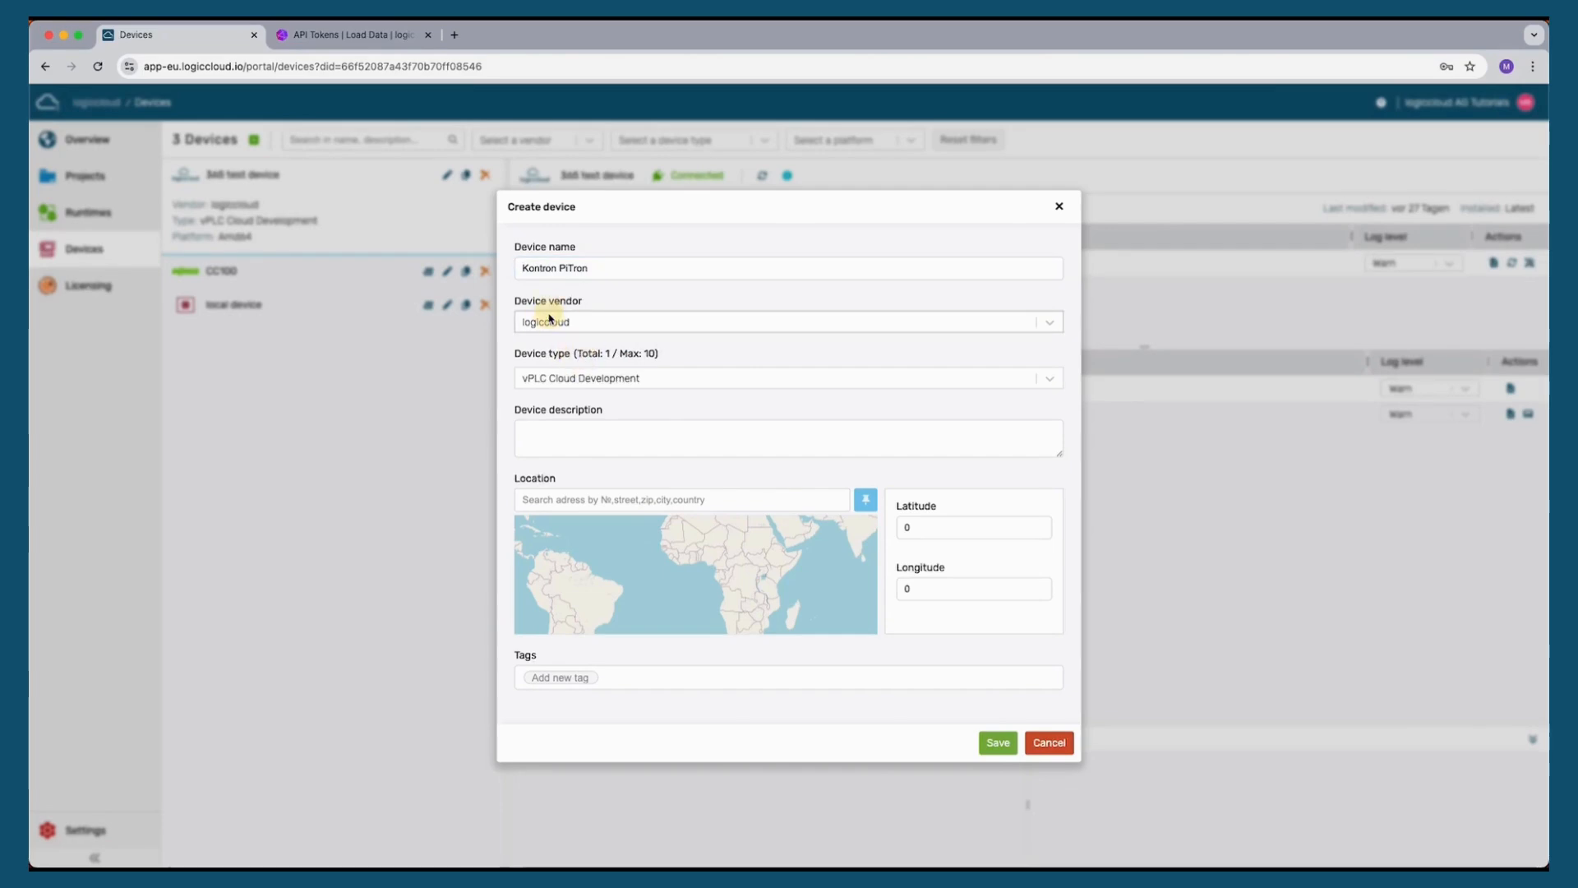
# Set the device vendor to Generic, enable the remote channel, enter serial number 1234, and save the device
pyautogui.click(693, 318)
pyautogui.click(558, 392)
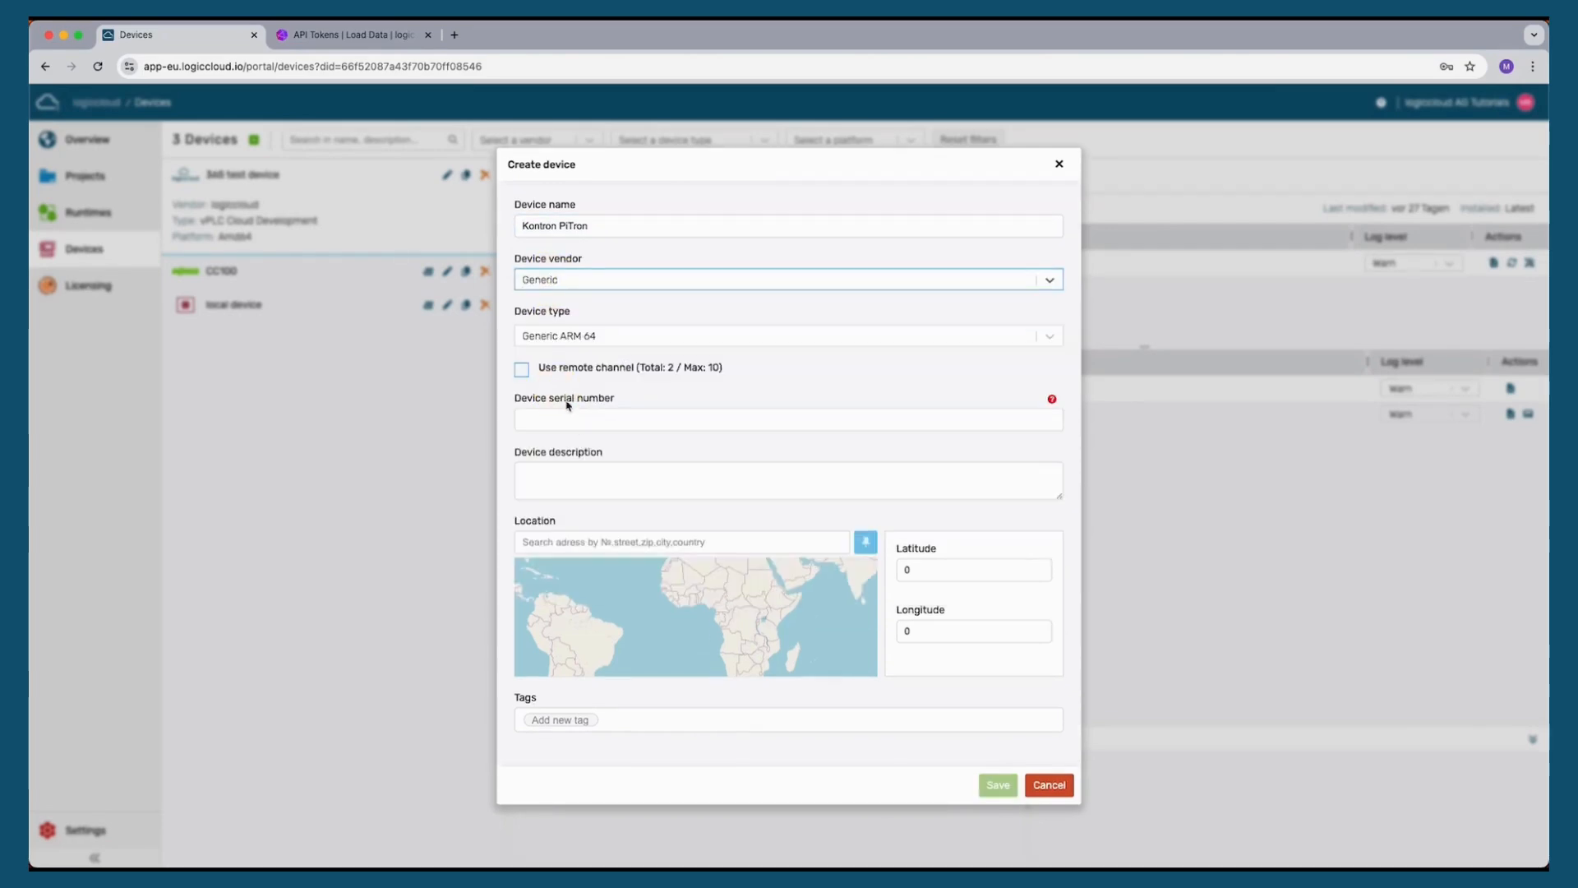
pyautogui.click(555, 374)
pyautogui.click(677, 425)
pyautogui.write('1234')
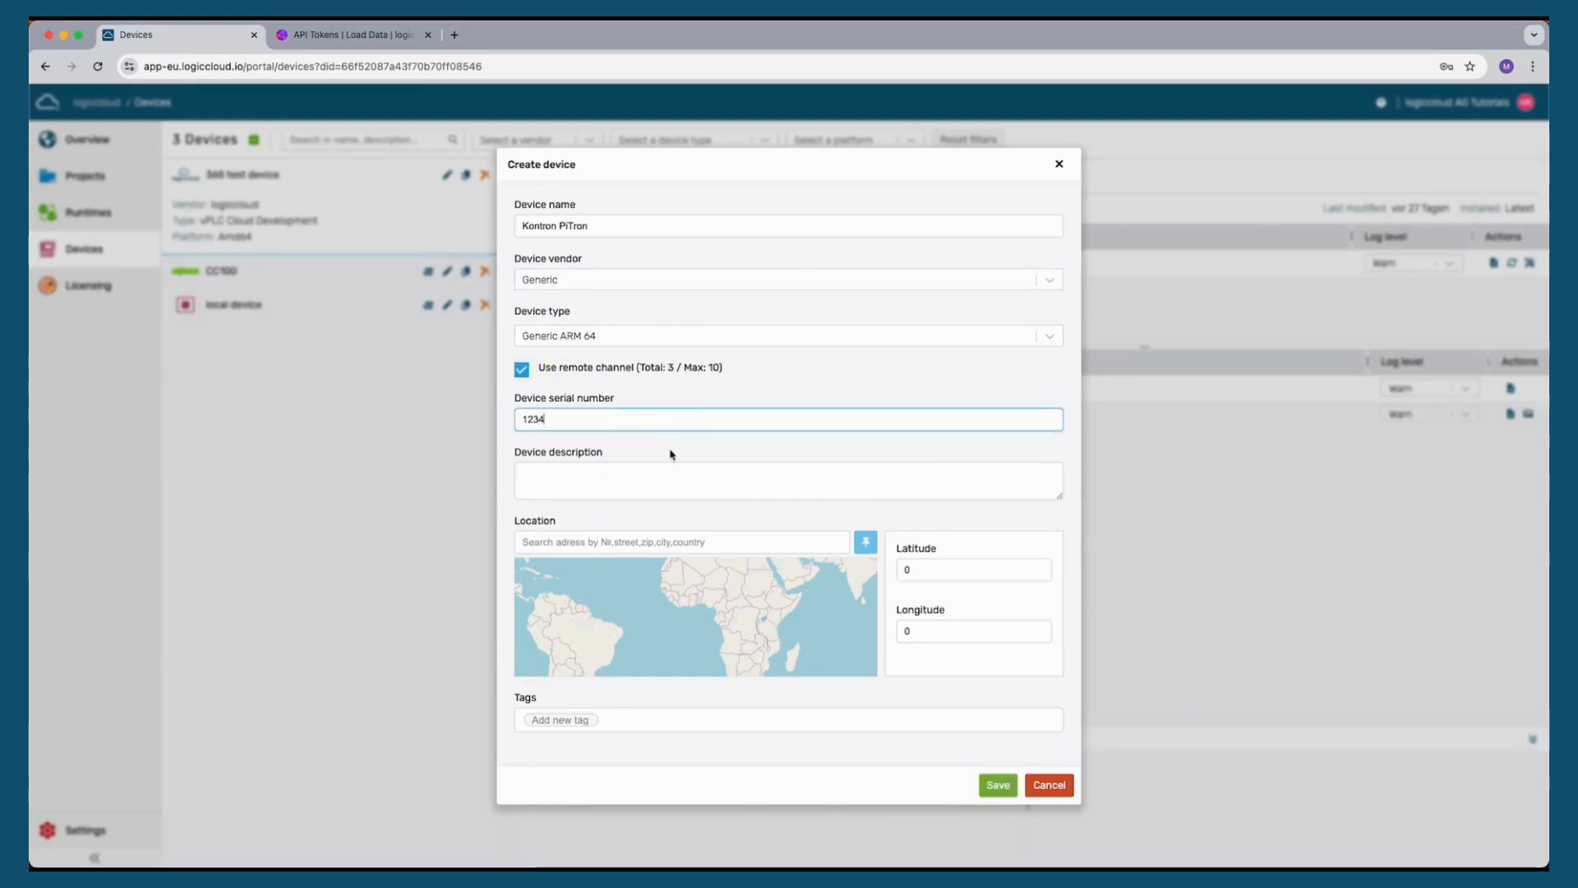
pyautogui.click(689, 448)
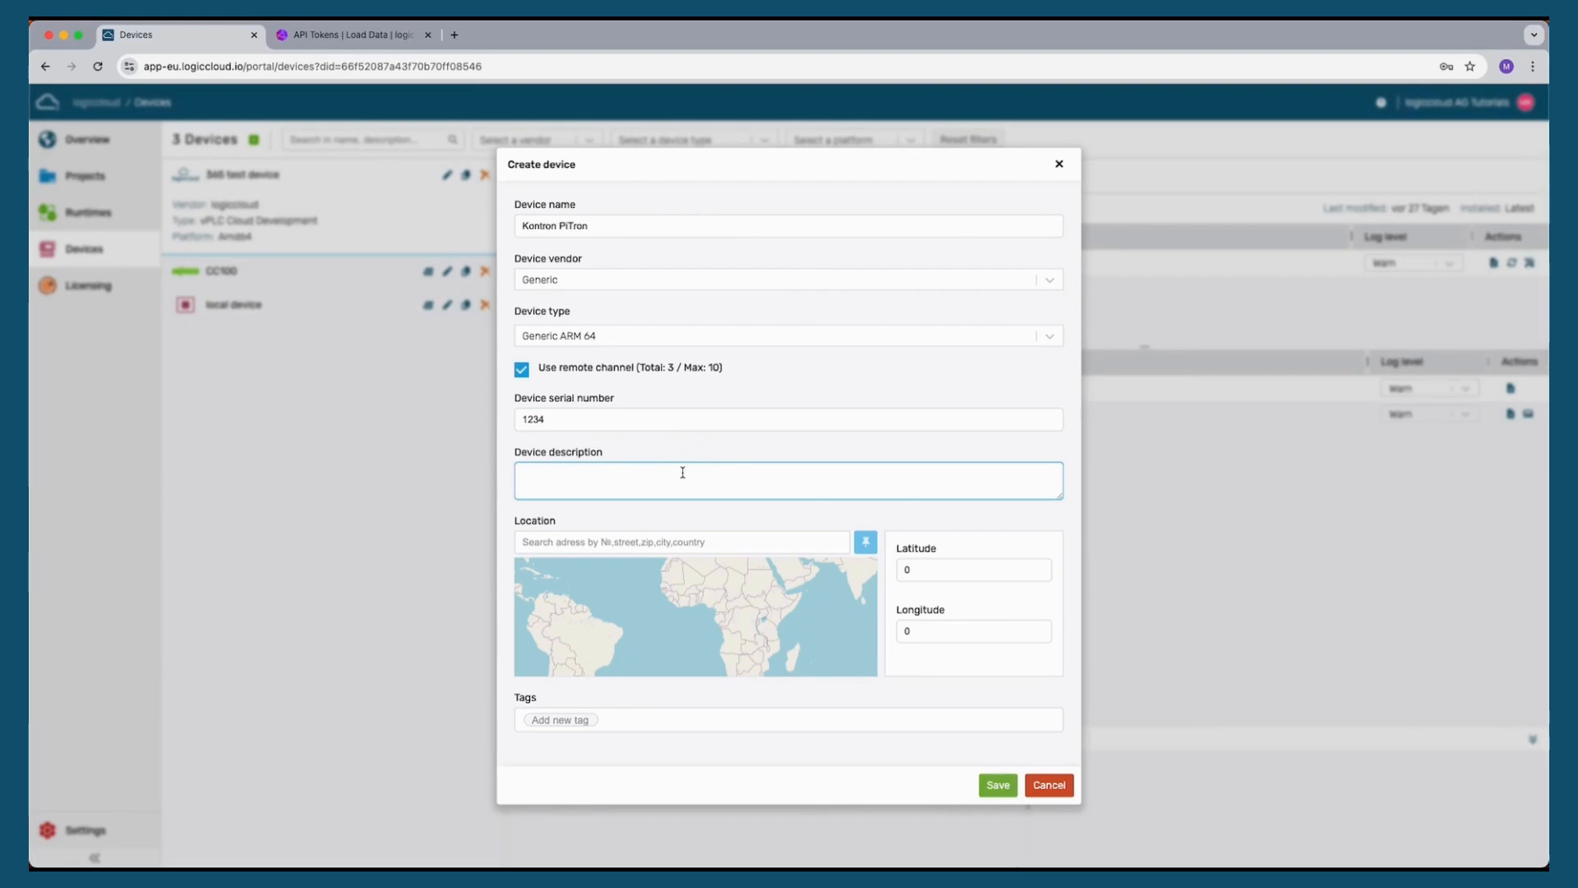
pyautogui.click(998, 785)
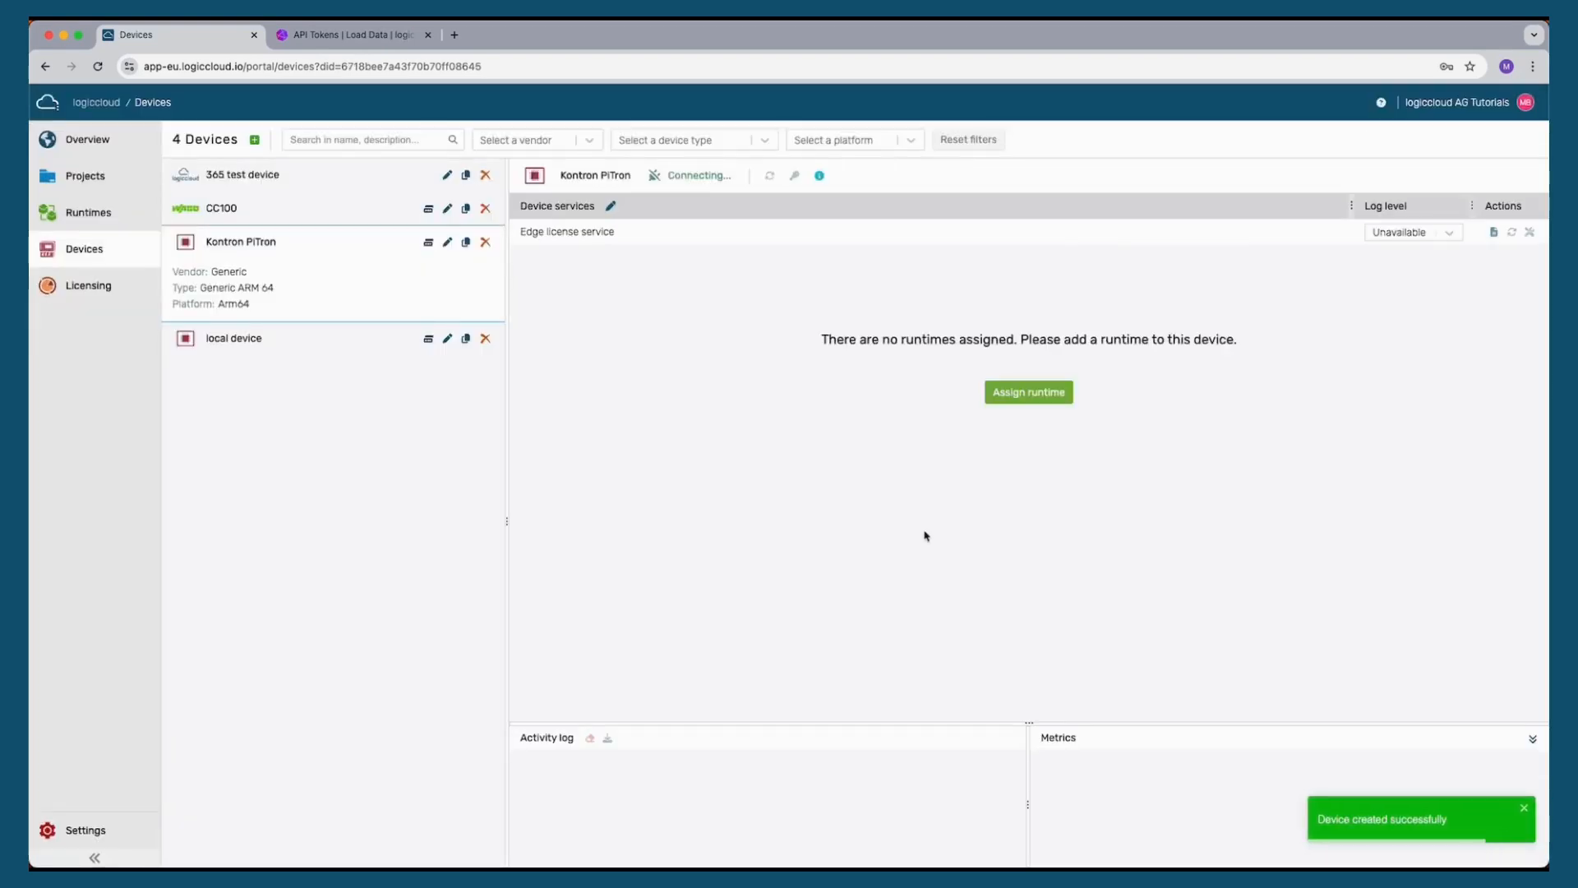
# Assign the Kontron PiTron Demo Runtime to the new Kontron PiTron device
pyautogui.click(1020, 393)
pyautogui.click(634, 372)
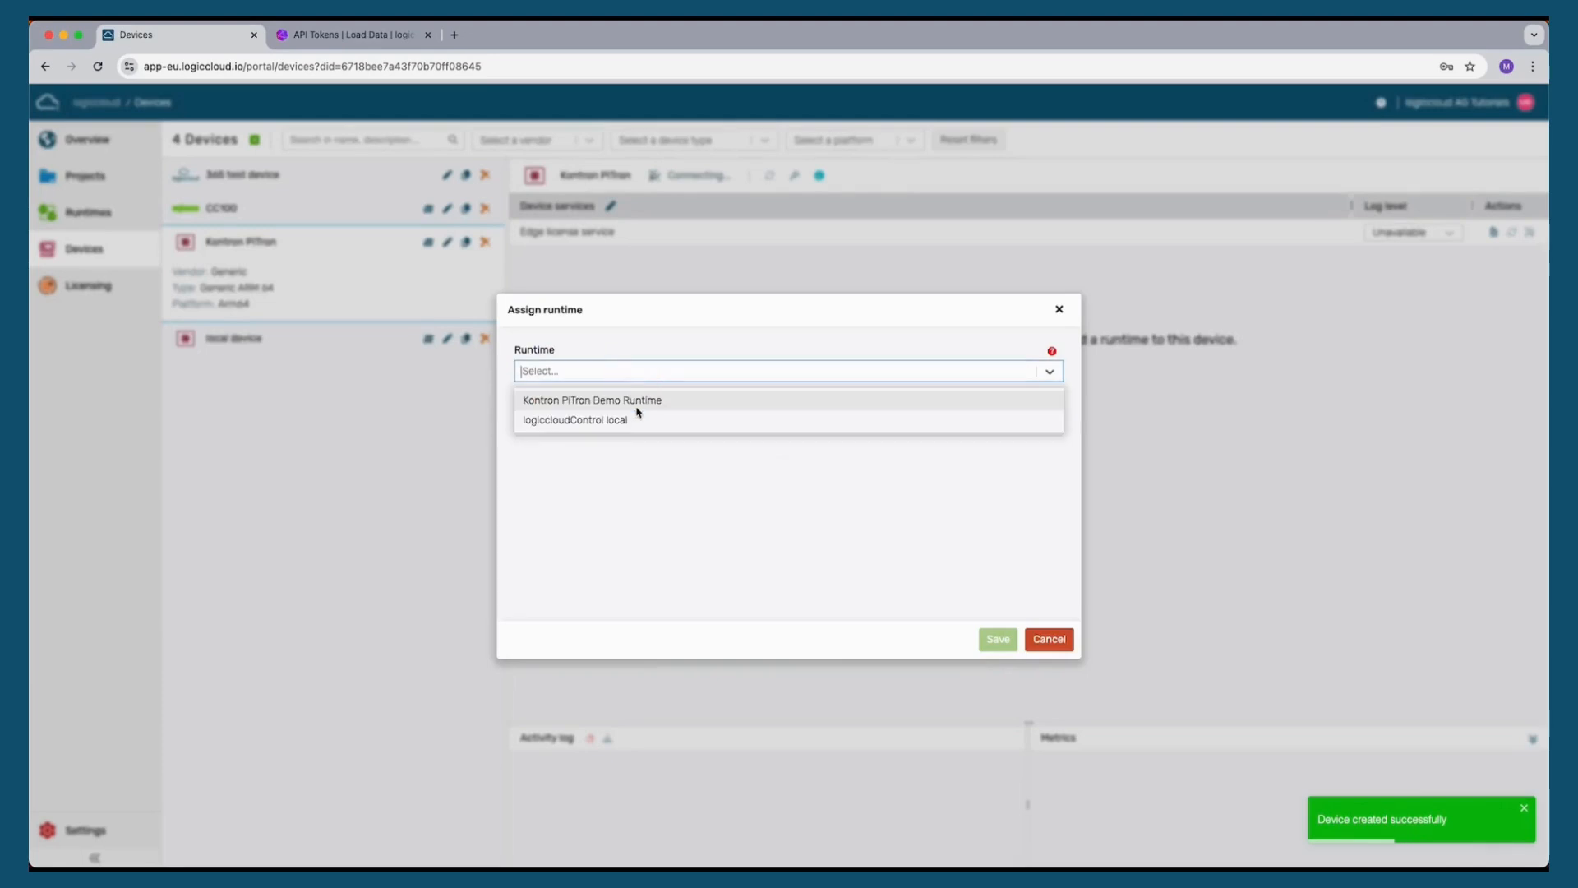
pyautogui.click(638, 403)
pyautogui.click(998, 638)
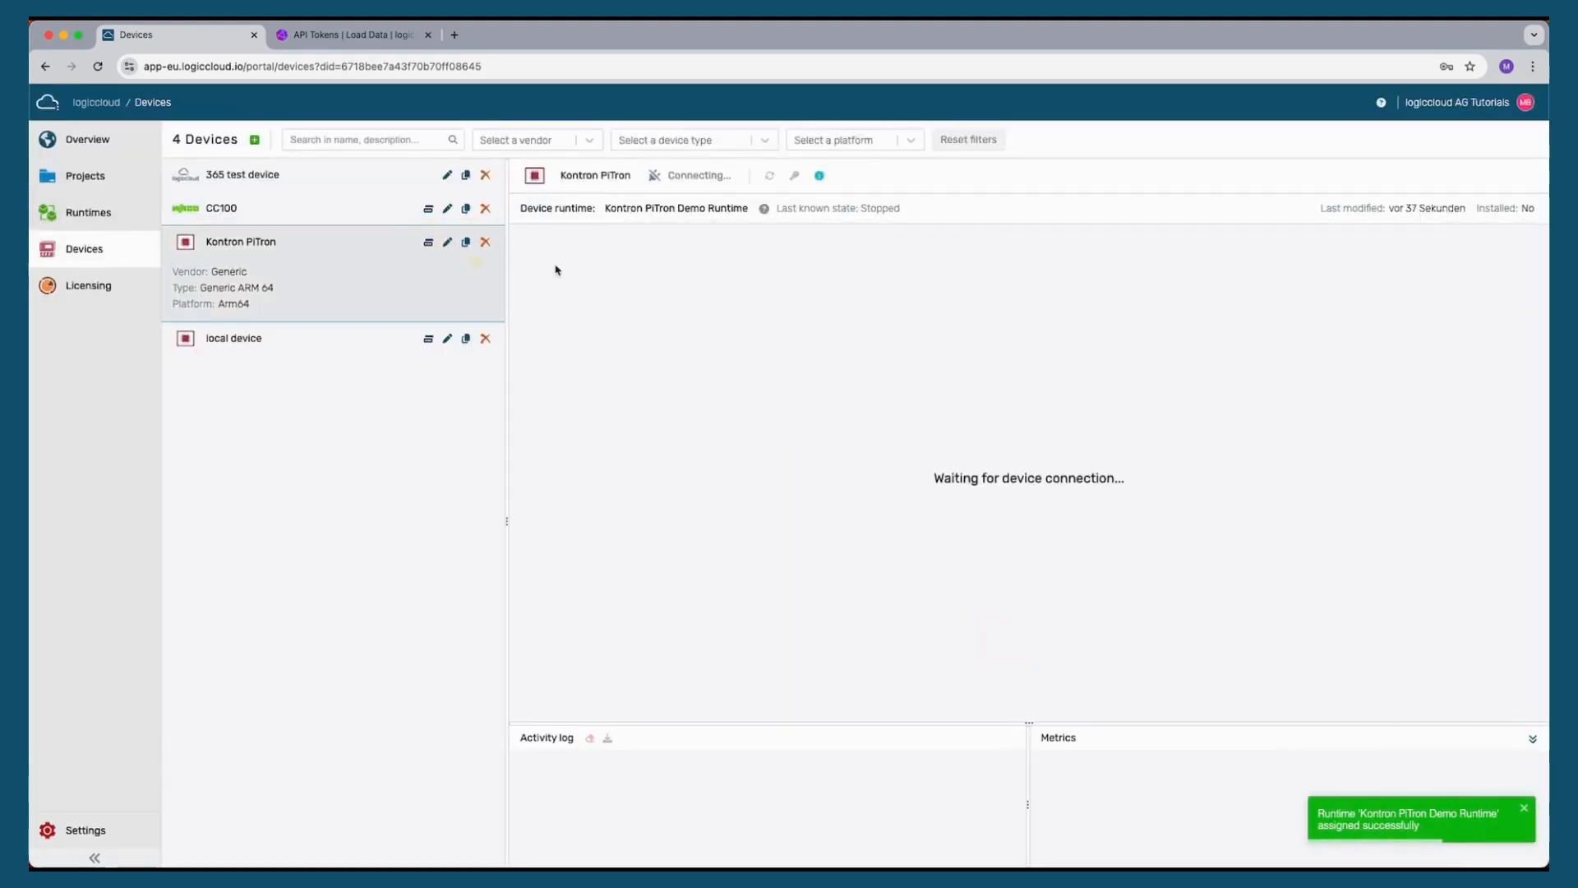
# Open the local control page at 192.168.178.186:8080 in a new browser tab
pyautogui.click(454, 36)
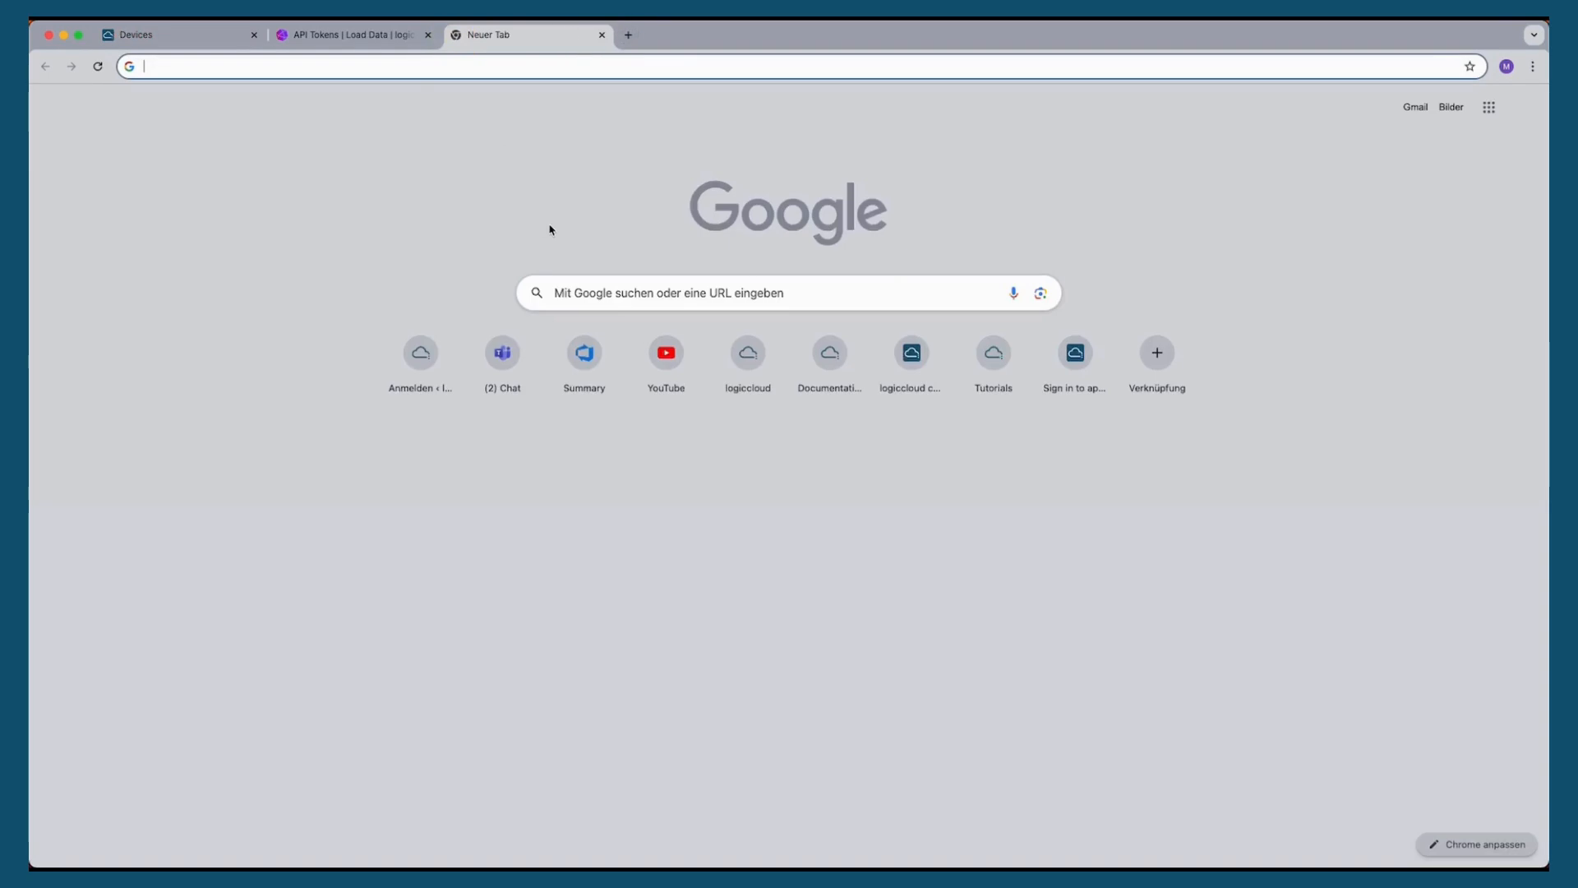
pyautogui.write('192')
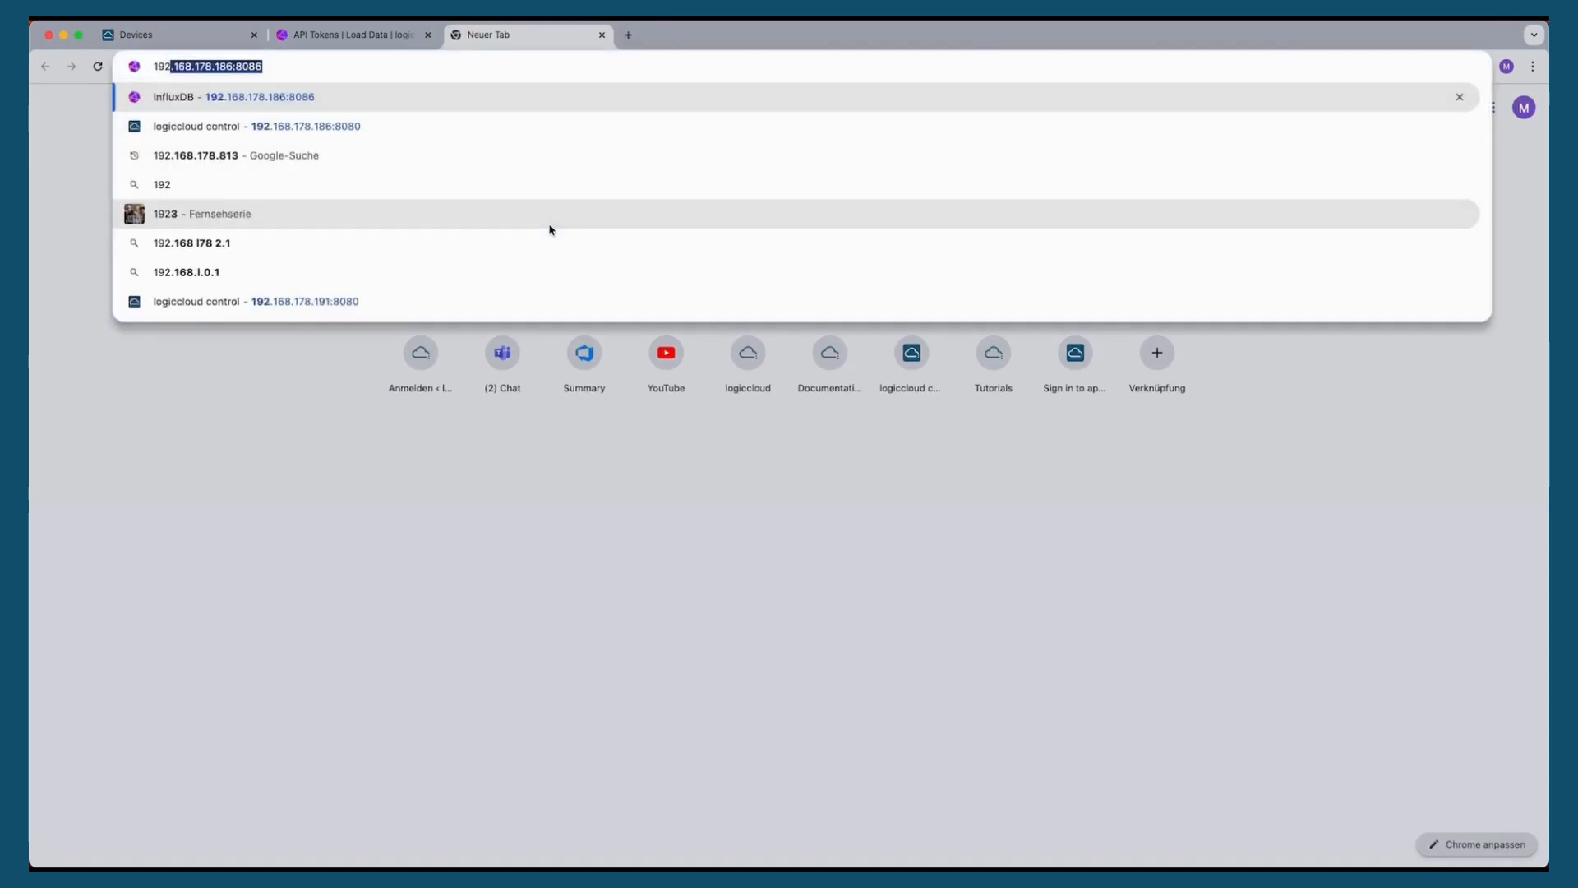
pyautogui.write('.168.178.186:8080')
pyautogui.press('Return')
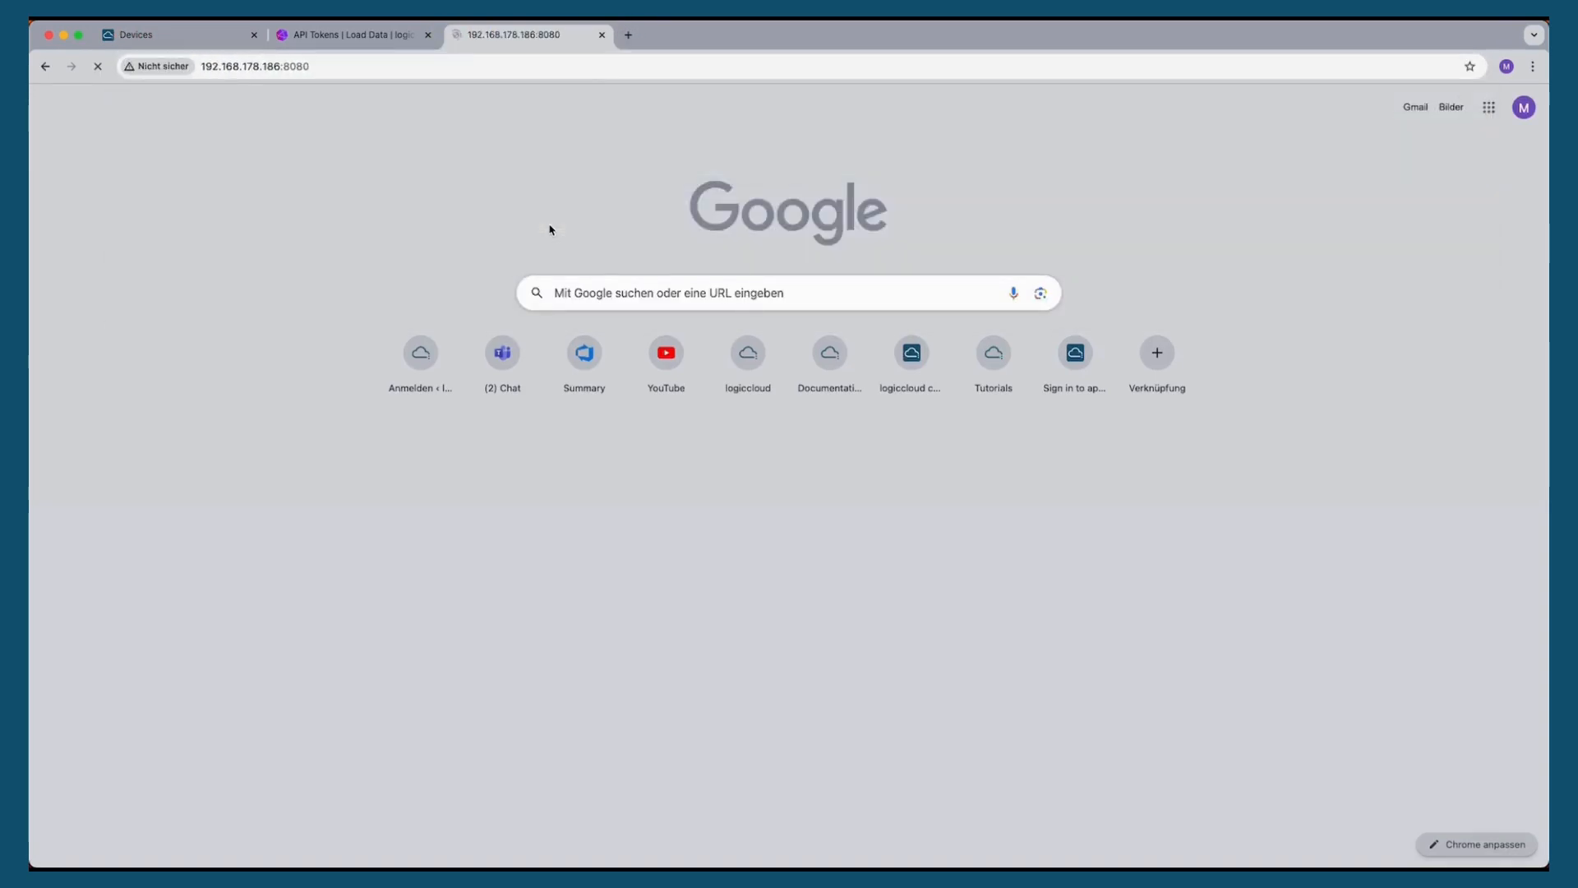
# Paste the copied device token into the upload field and connect the device
pyautogui.click(708, 531)
pyautogui.press('cmd+v')
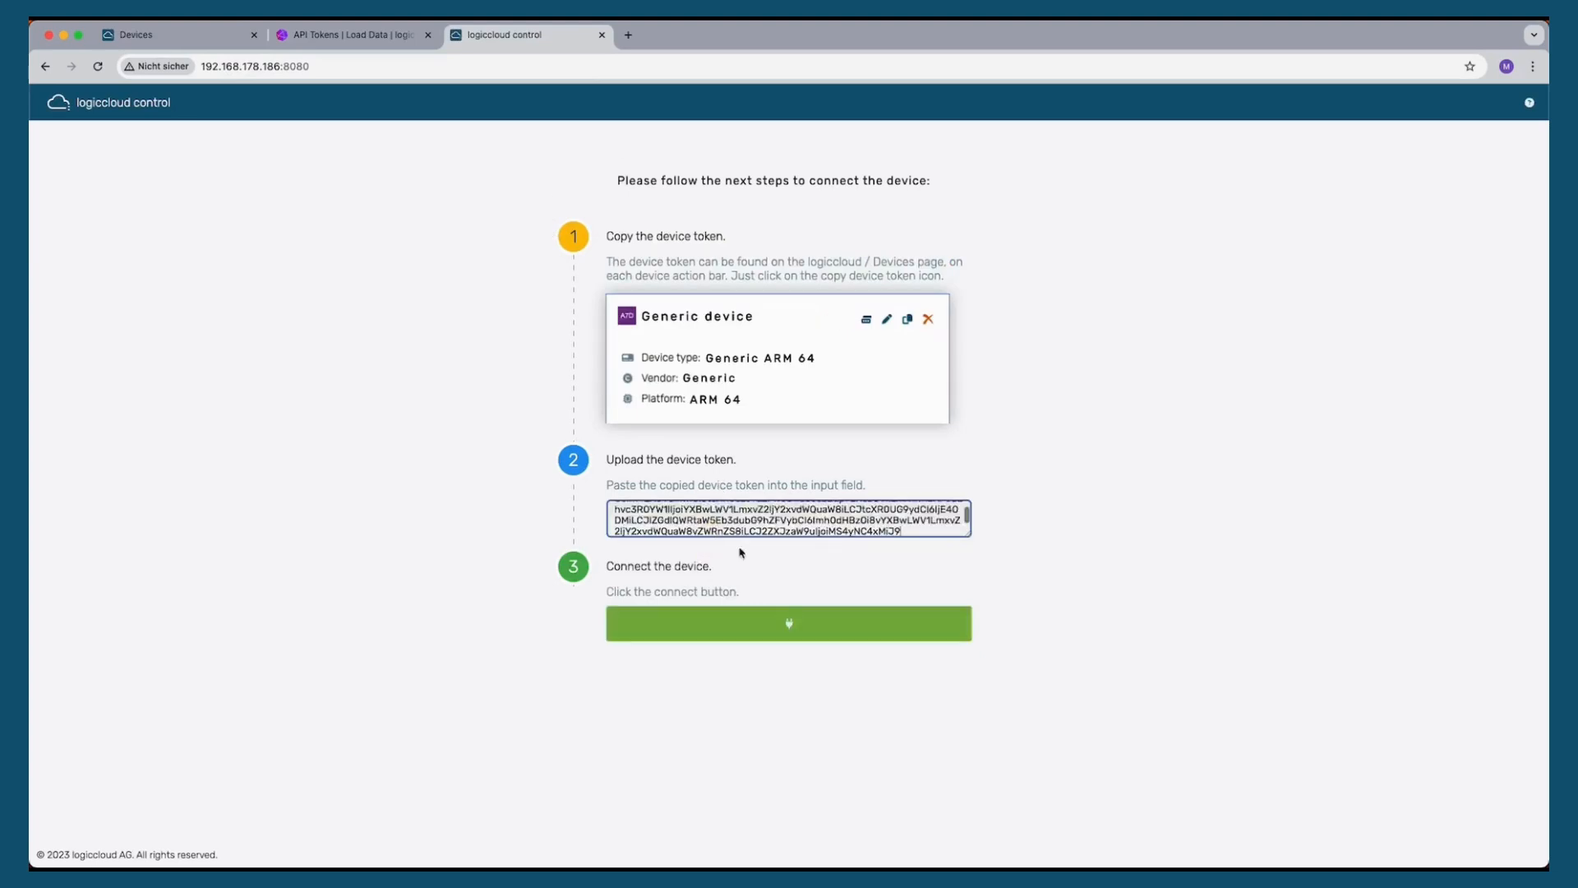
pyautogui.click(838, 622)
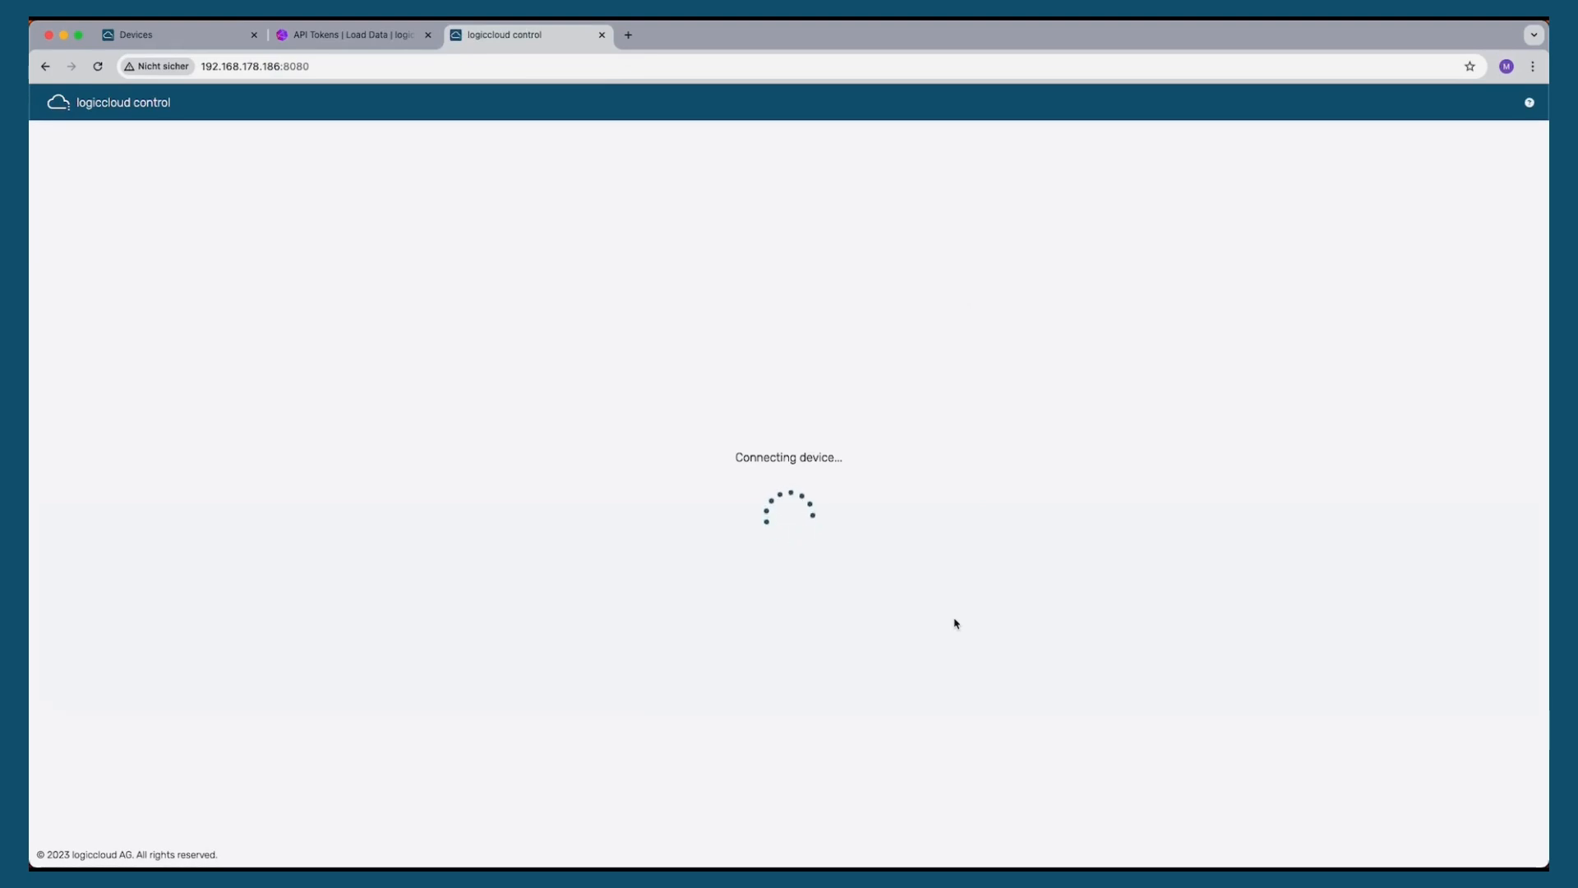
# Log in with the administrator password and dismiss the save-password prompt
pyautogui.write('•••')
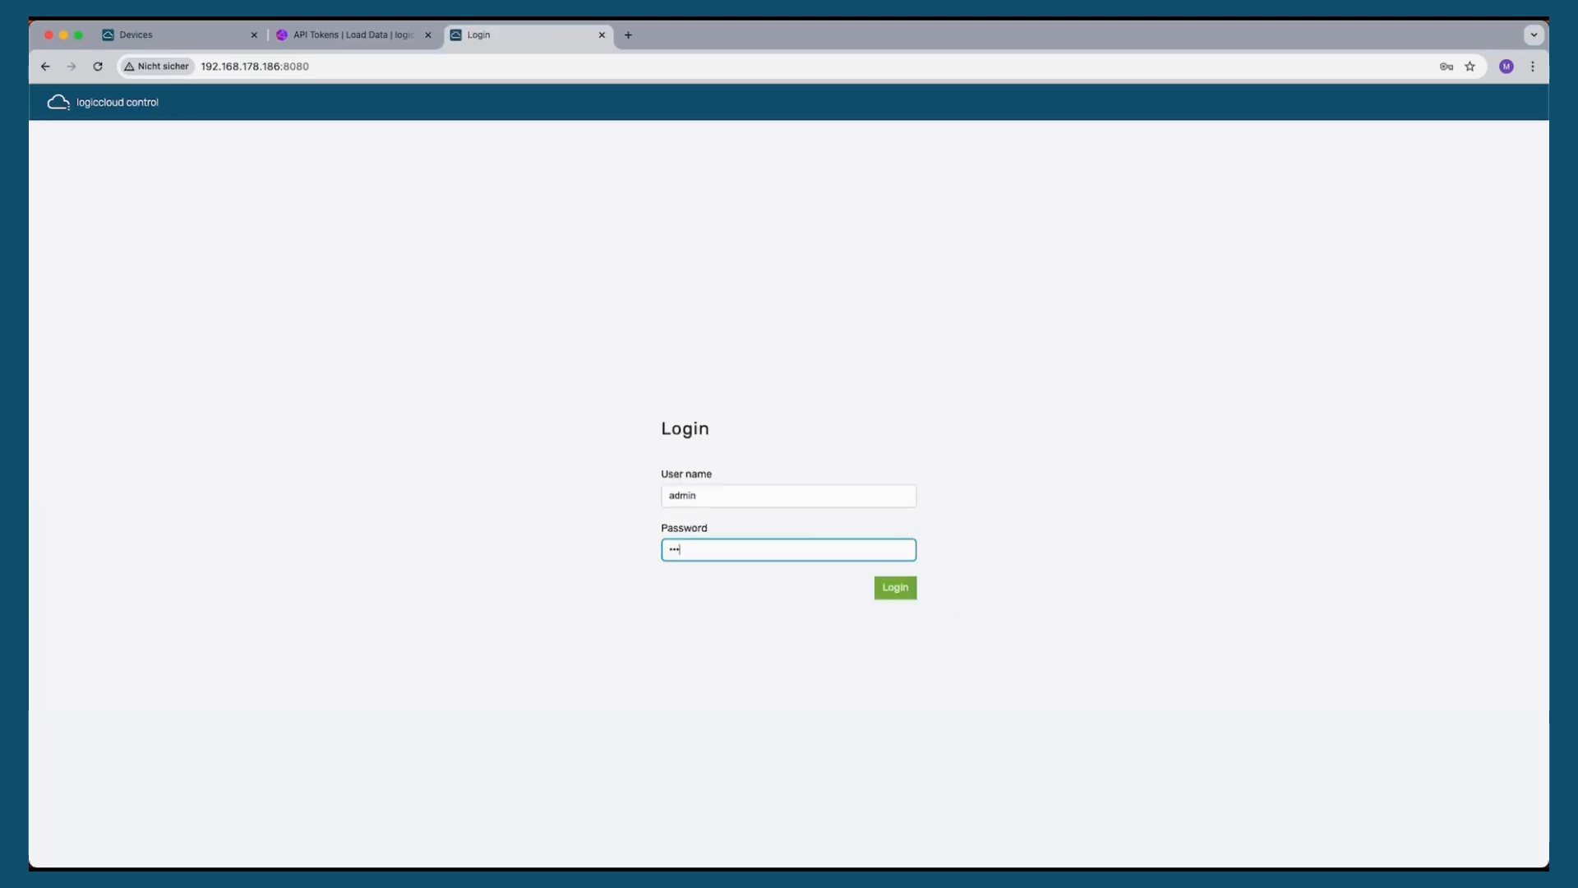
pyautogui.press('Return')
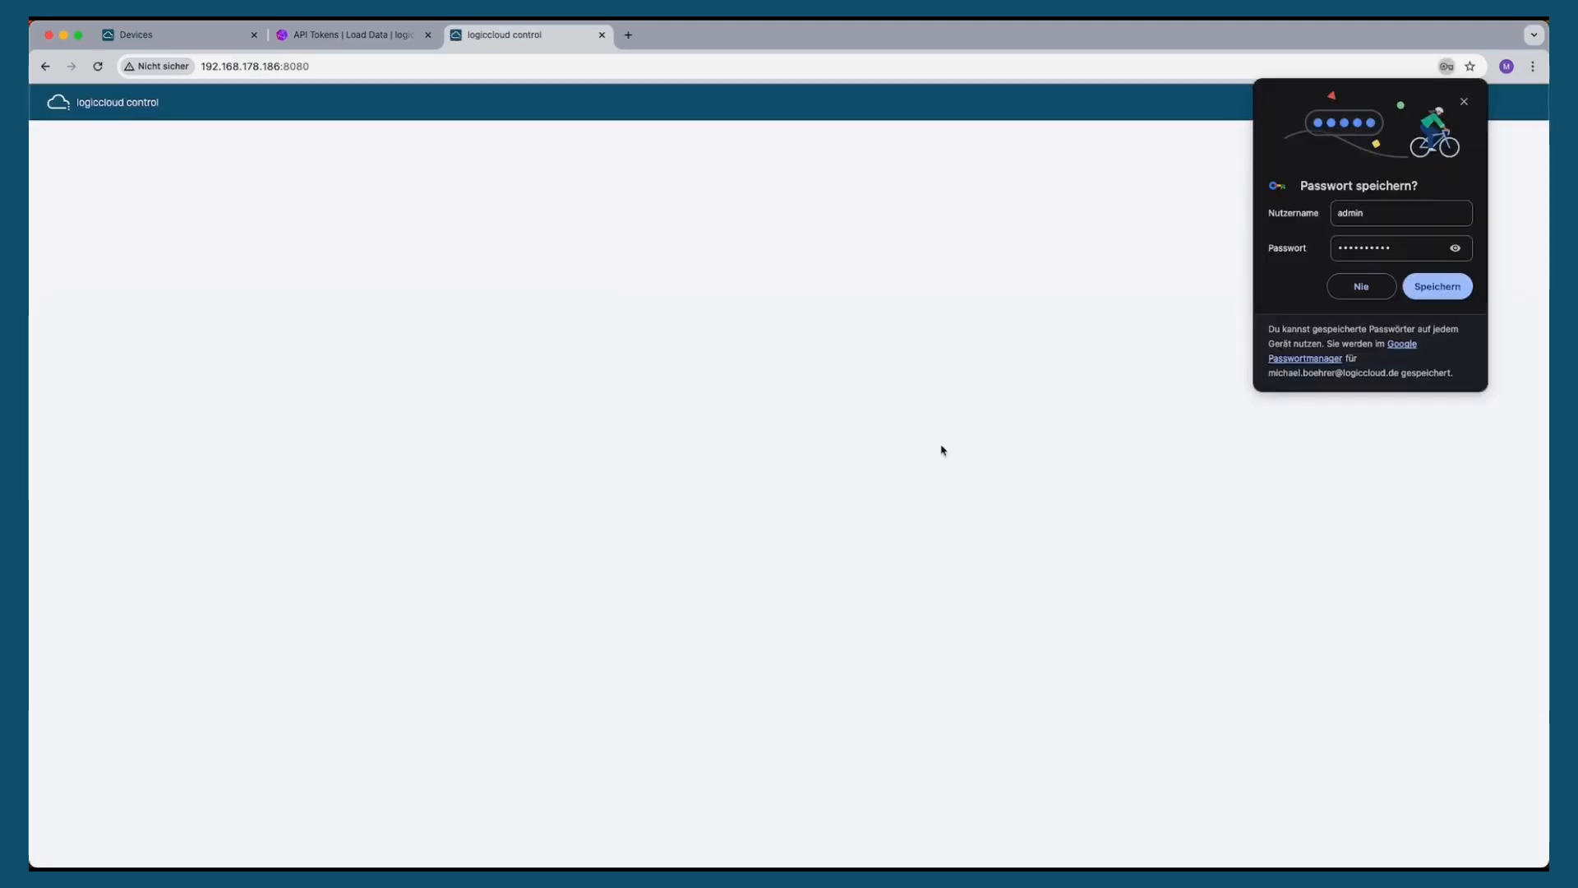
pyautogui.click(1465, 103)
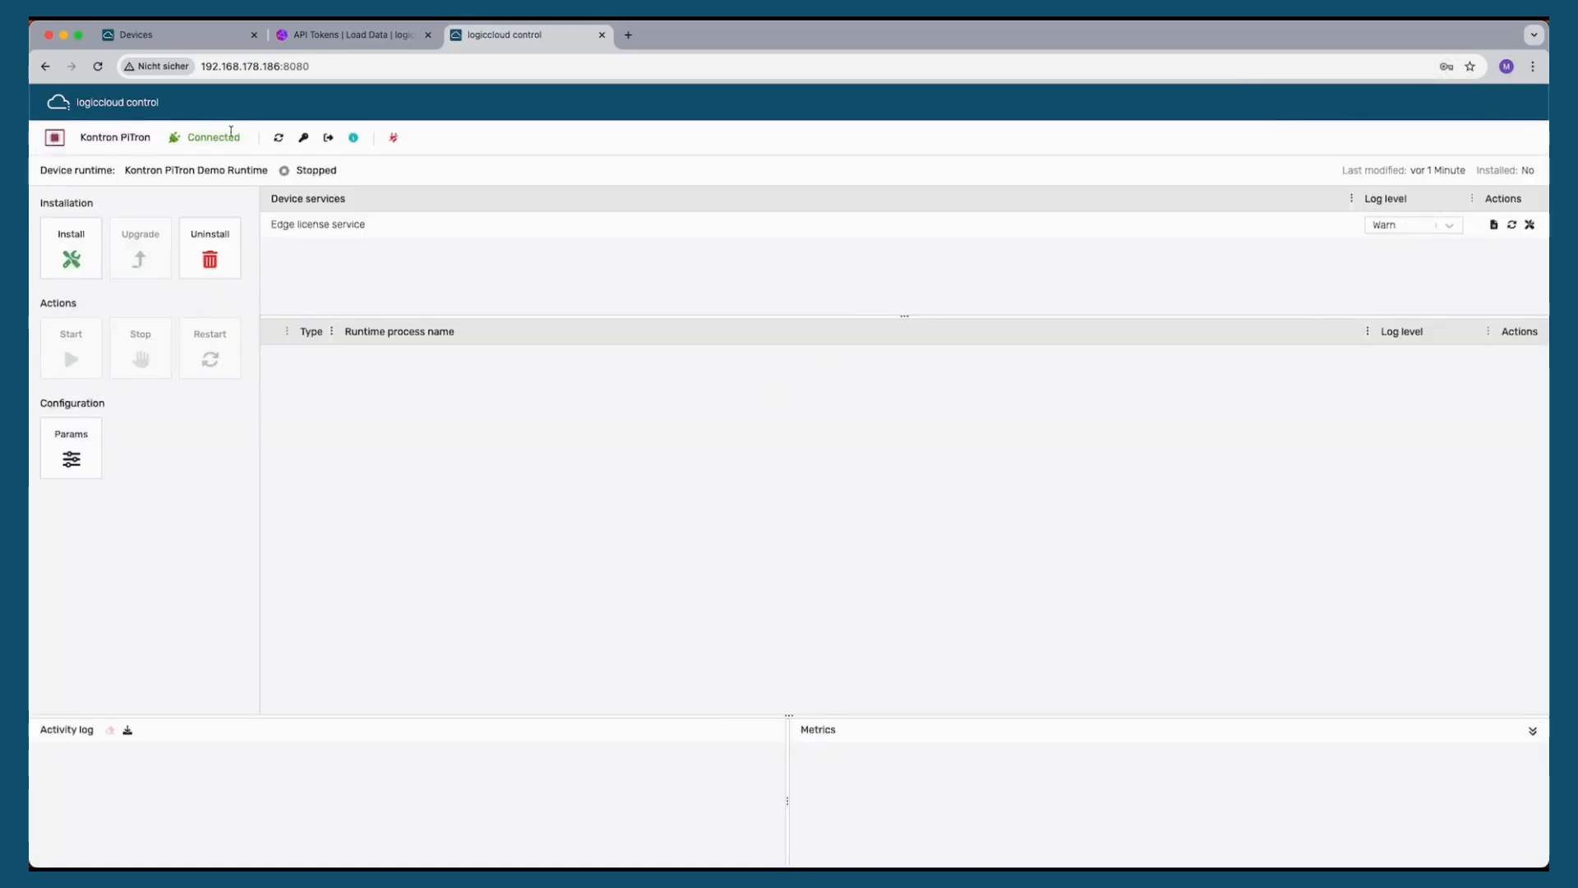
# Install the Kontron PiTron Demo Runtime on the device
pyautogui.click(71, 249)
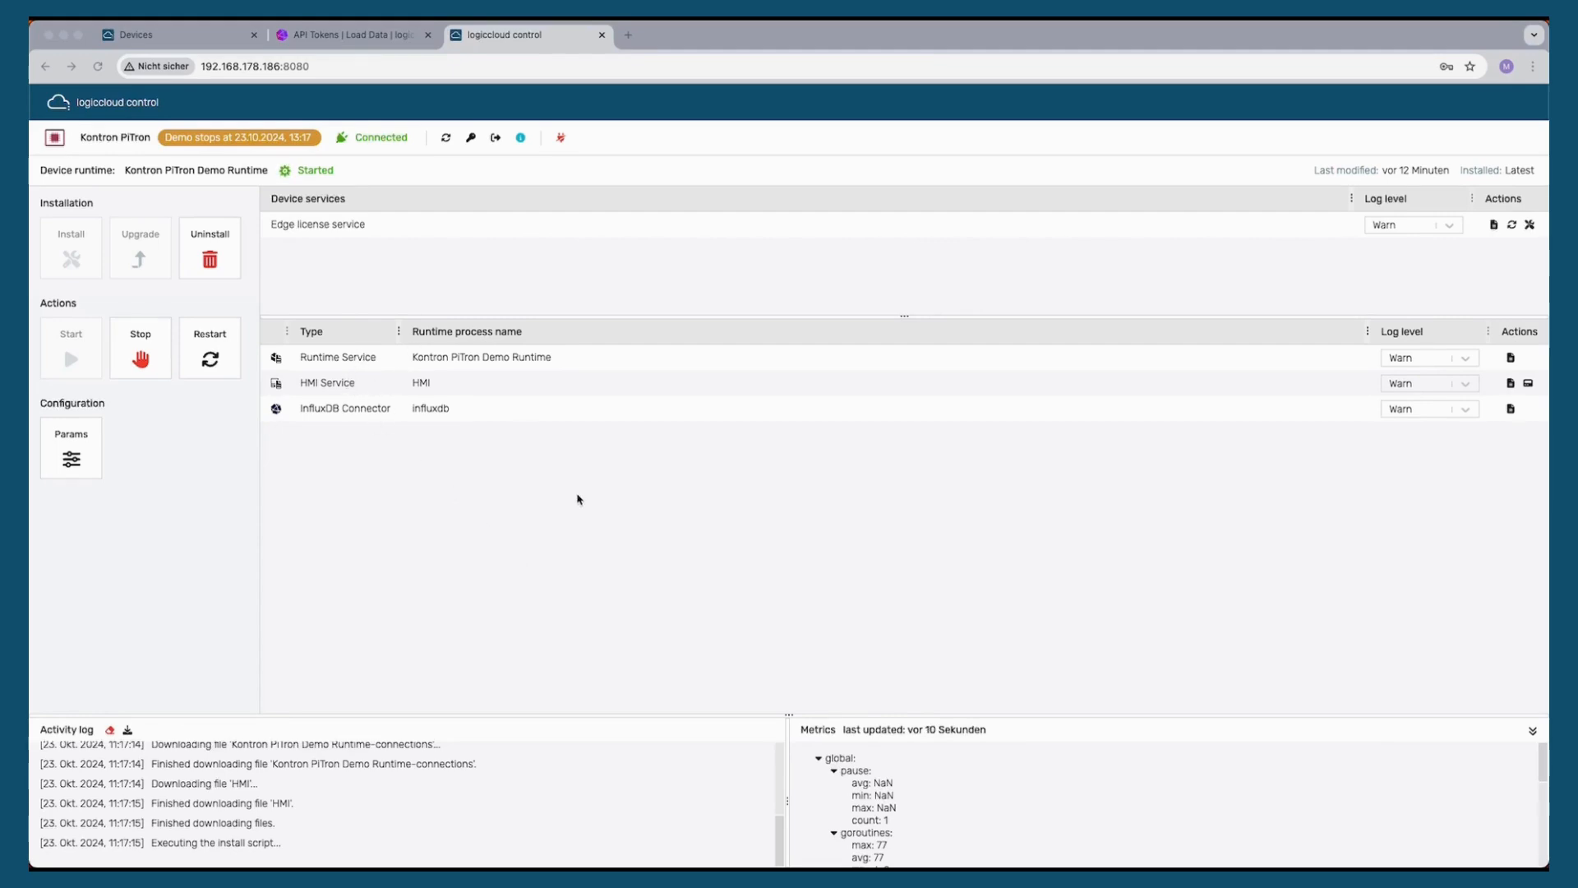
# Open the HMI service, switch the pump on, and set the temperature setpoint to 80.00
pyautogui.click(1528, 384)
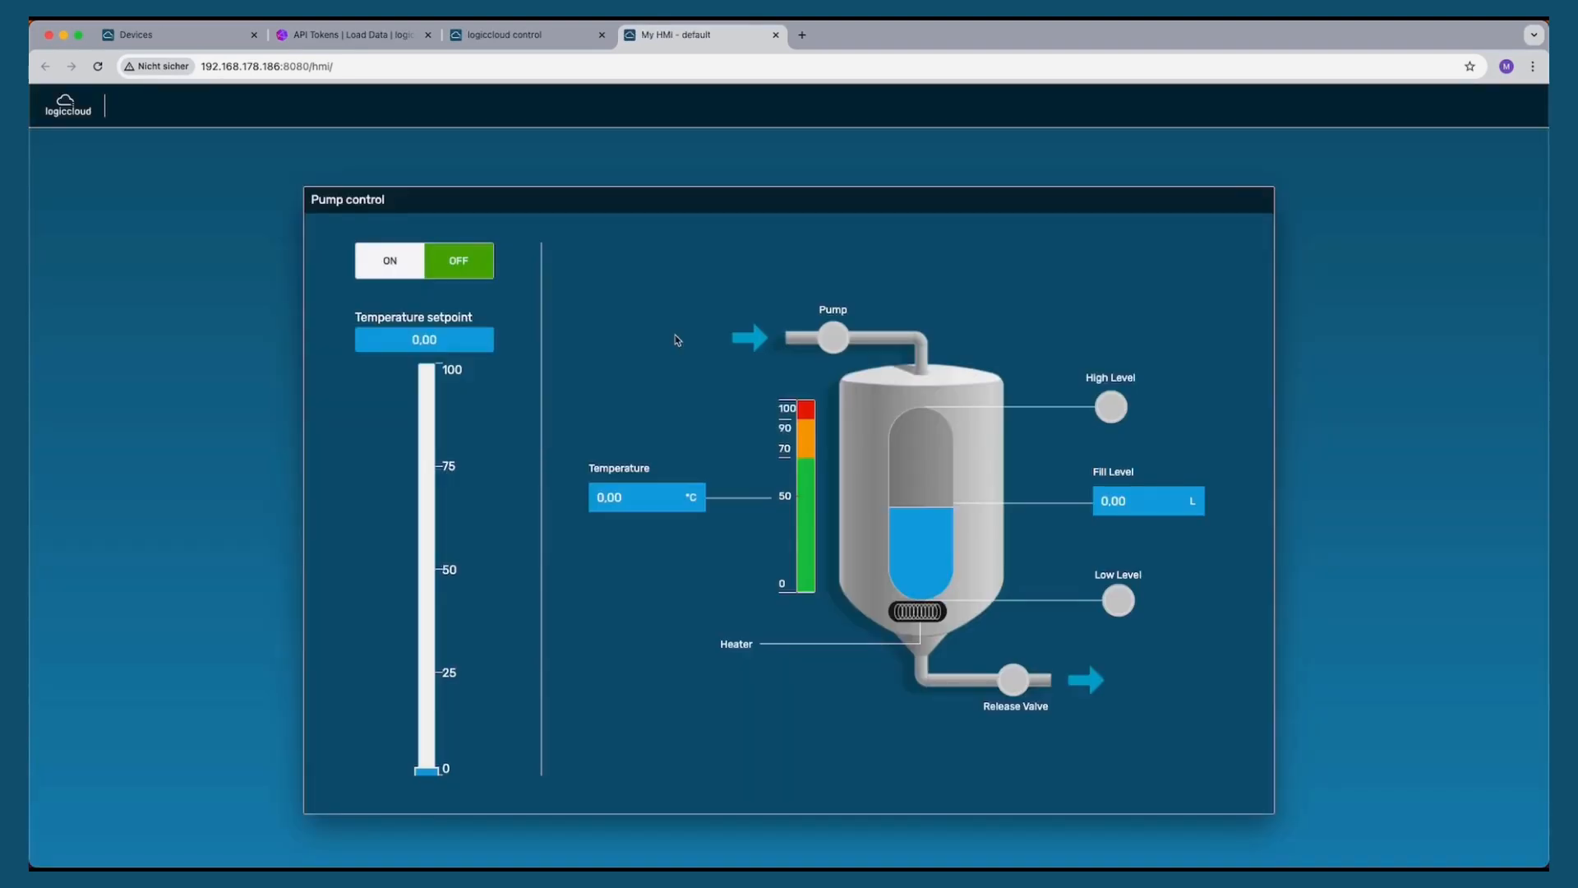
pyautogui.click(410, 276)
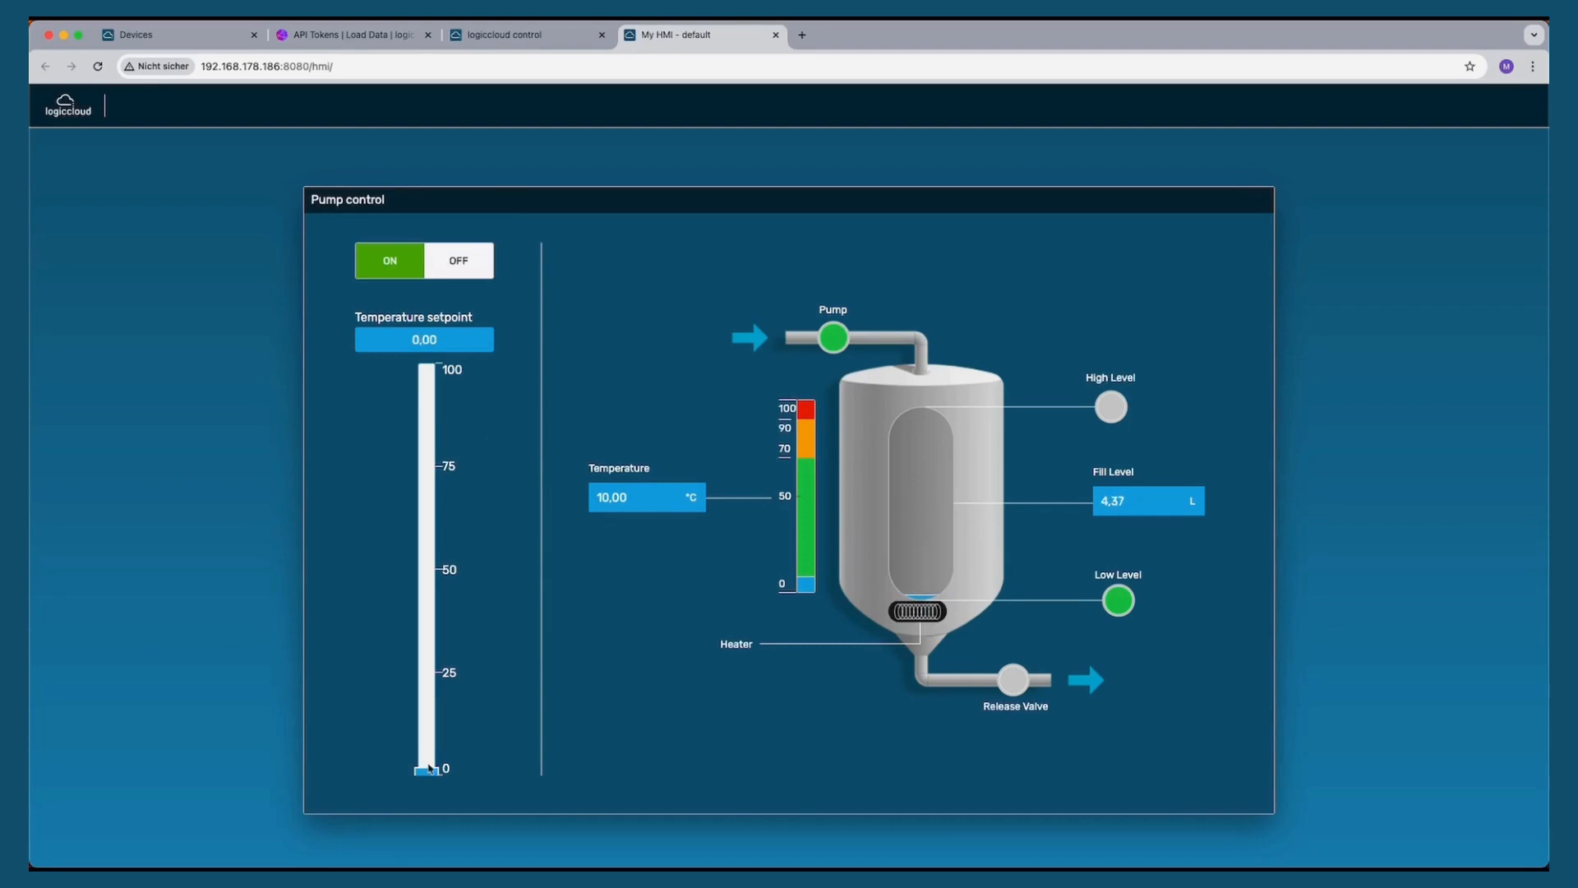
pyautogui.moveTo(429, 769); pyautogui.dragTo(433, 442)
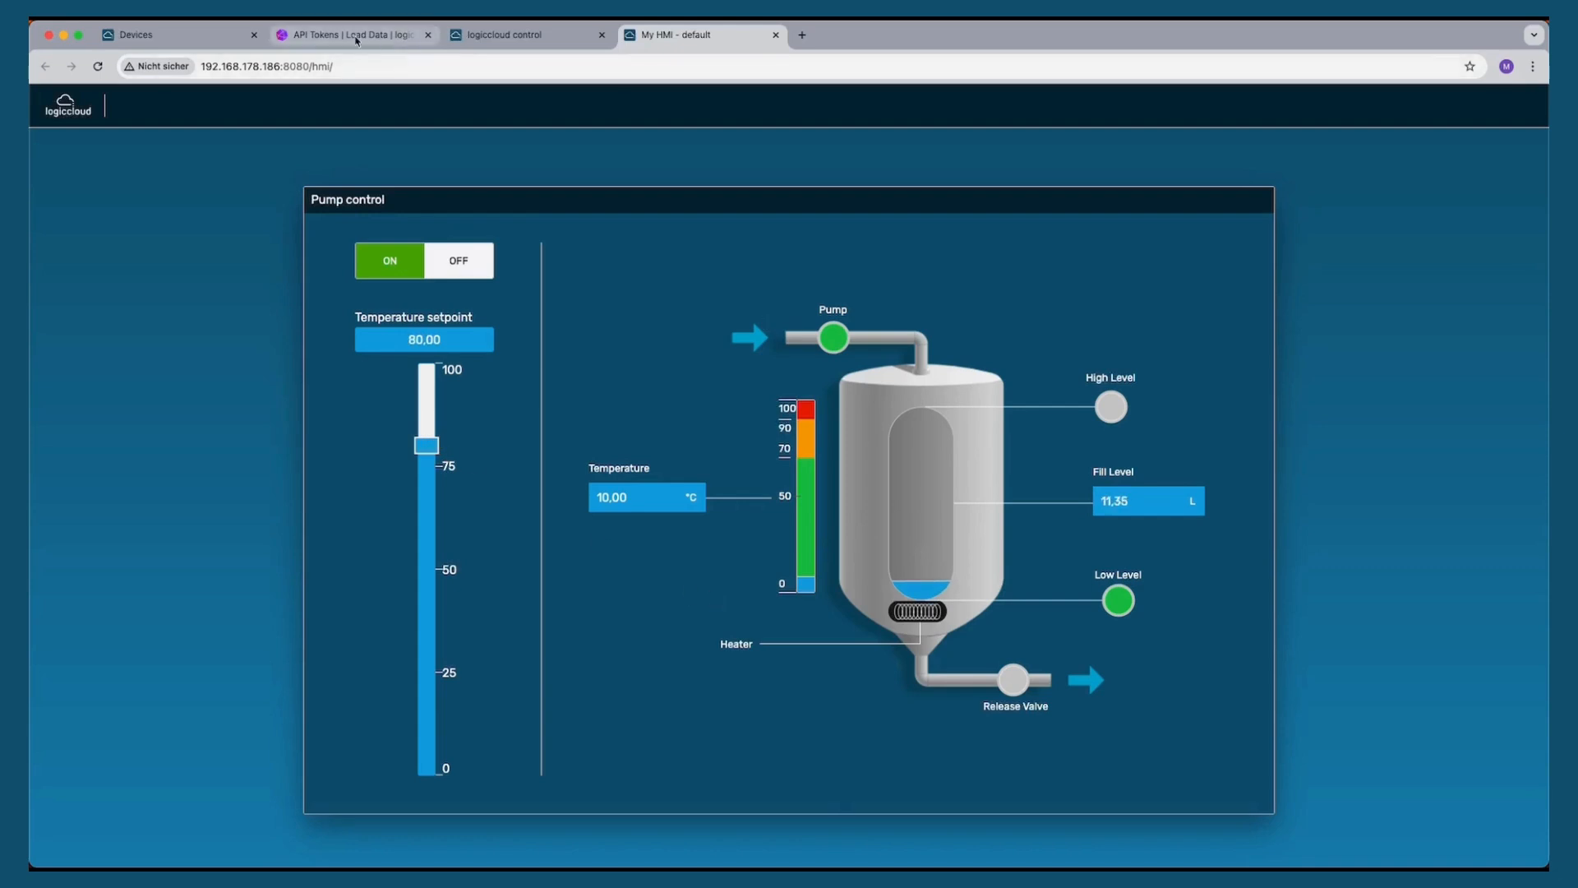
# Open the buckets list in the InfluxDB Load Data section
pyautogui.click(354, 35)
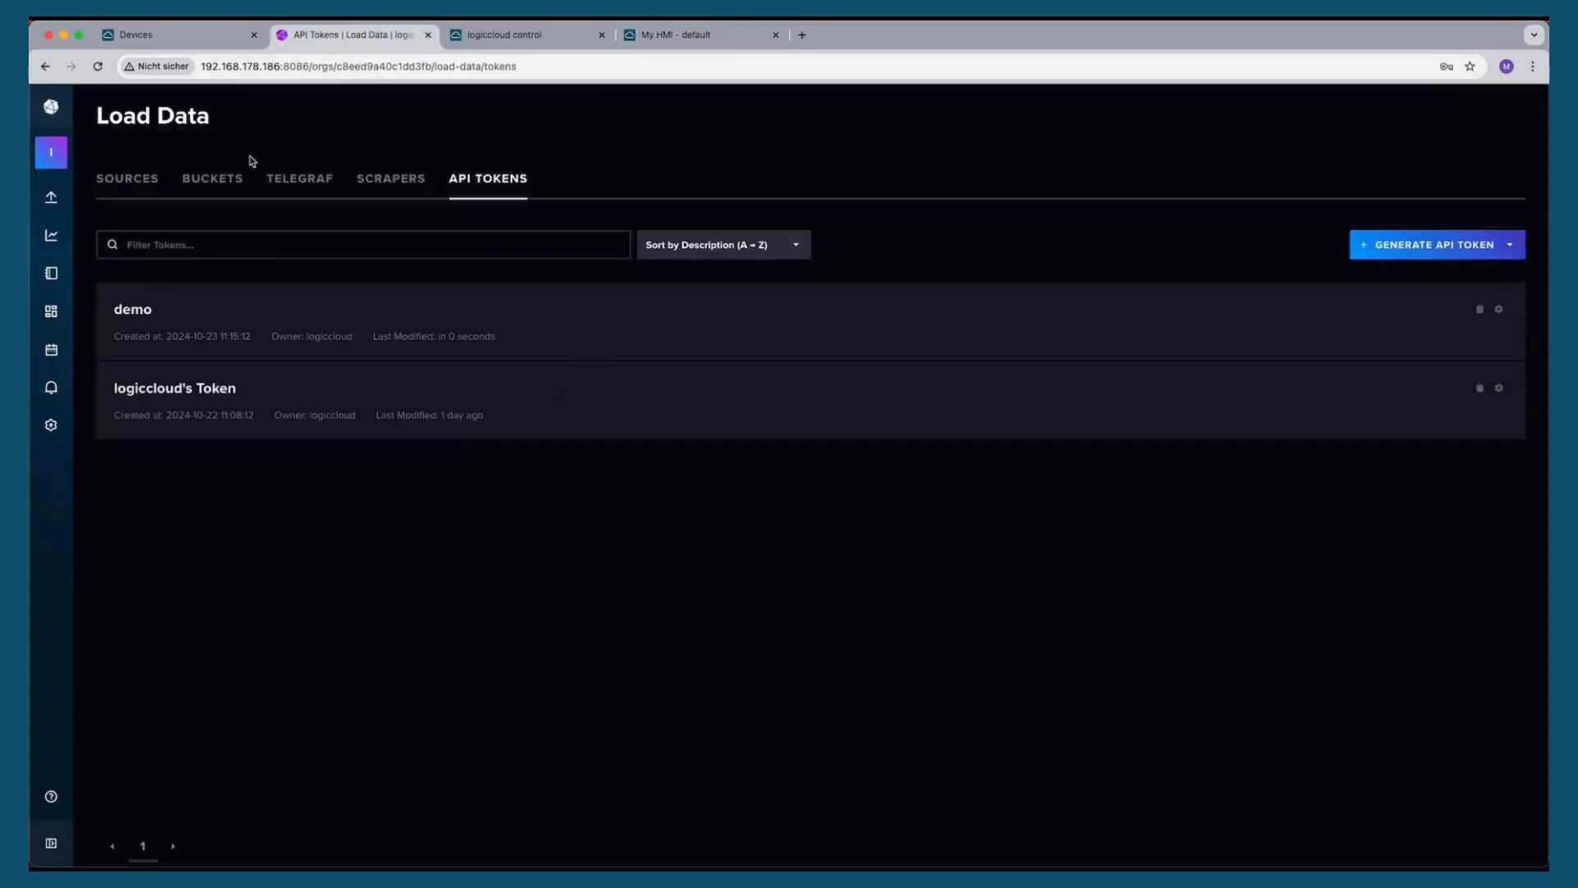
pyautogui.moveTo(51, 197)
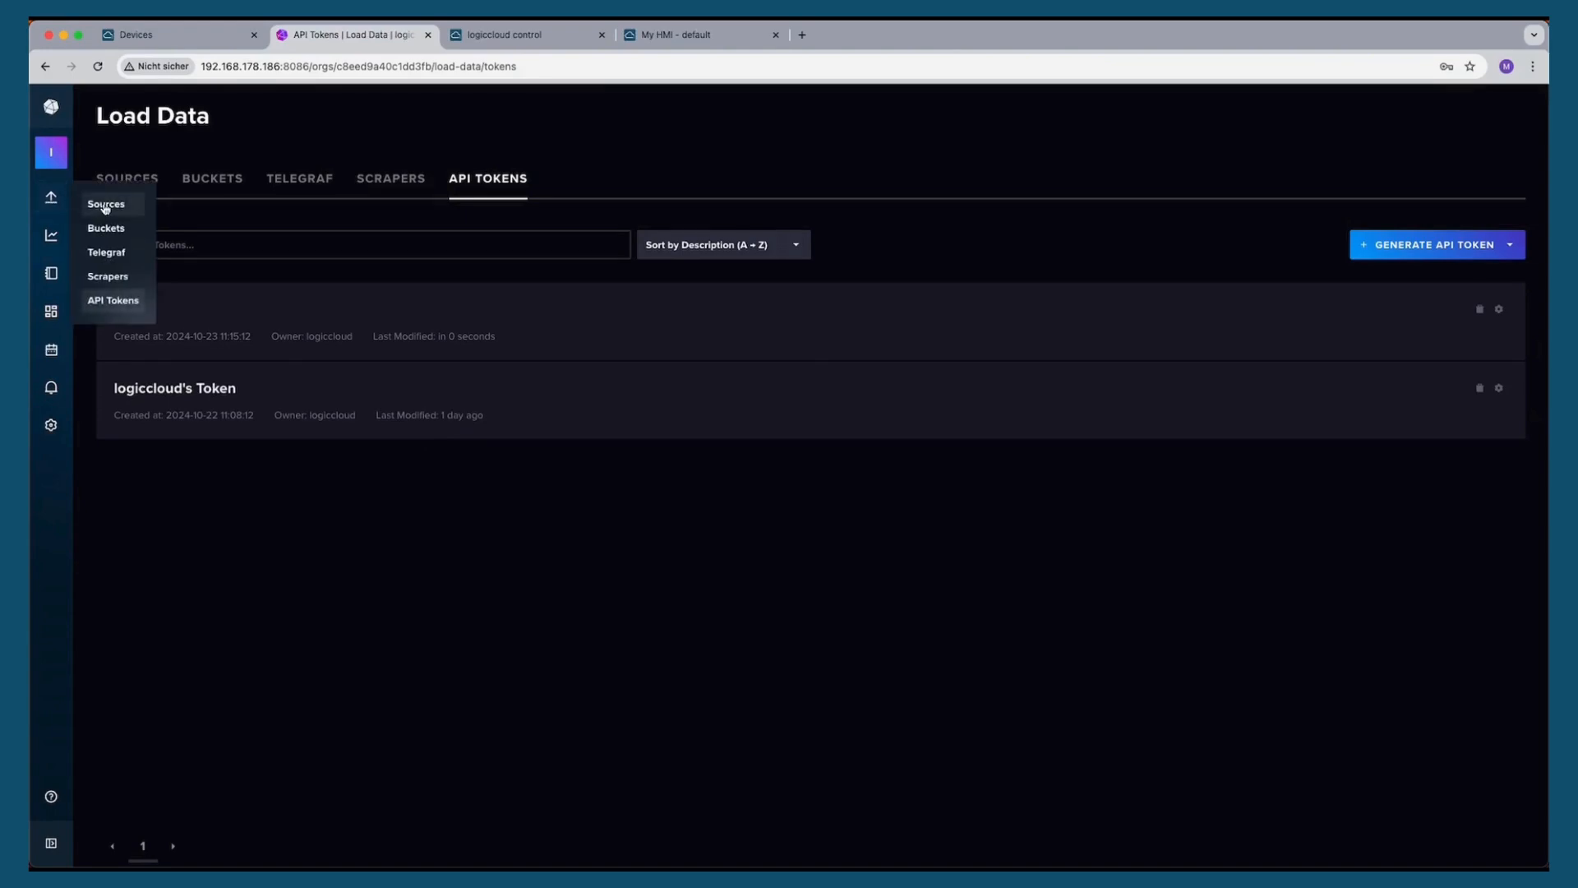
pyautogui.click(106, 205)
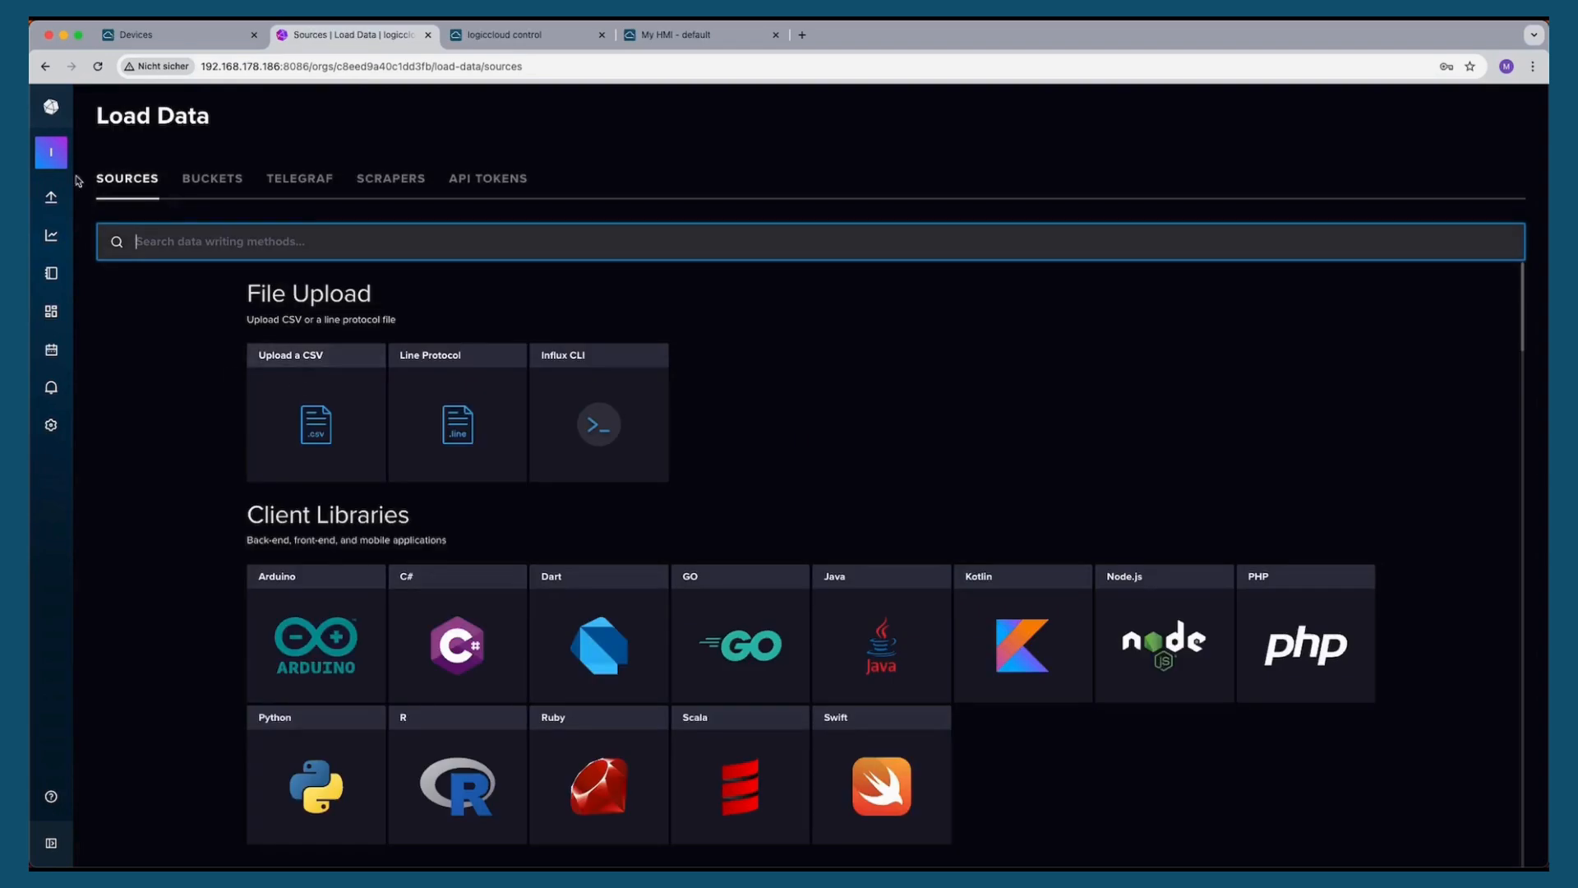
pyautogui.moveTo(51, 197)
pyautogui.click(106, 229)
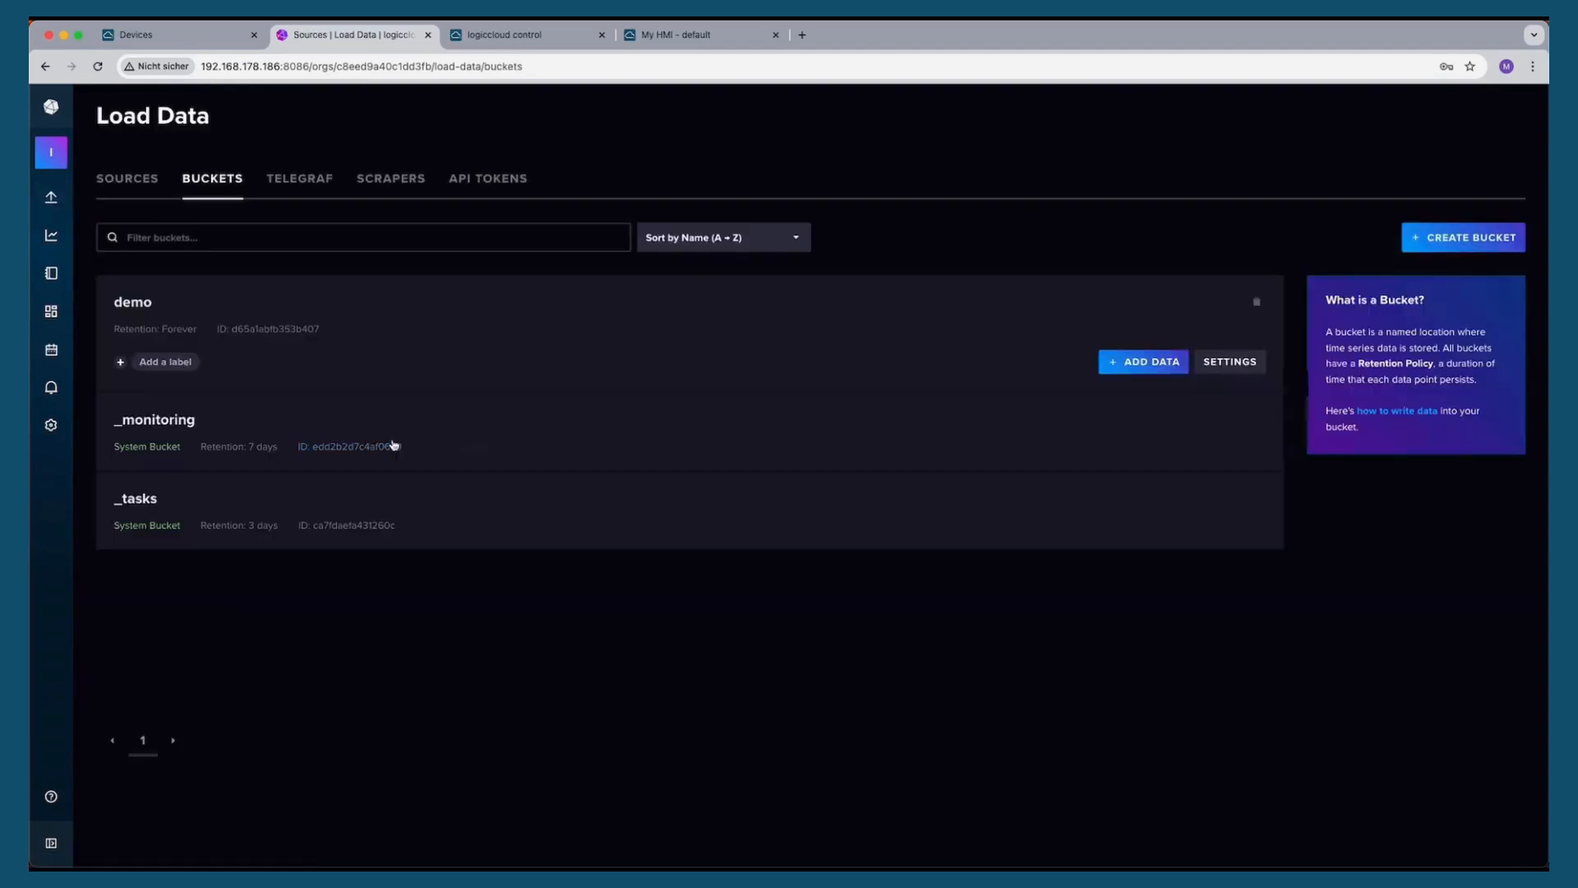
# Query the demo bucket's data measurement for the Filling and TempSensor fields in the Data Explorer
pyautogui.click(254, 346)
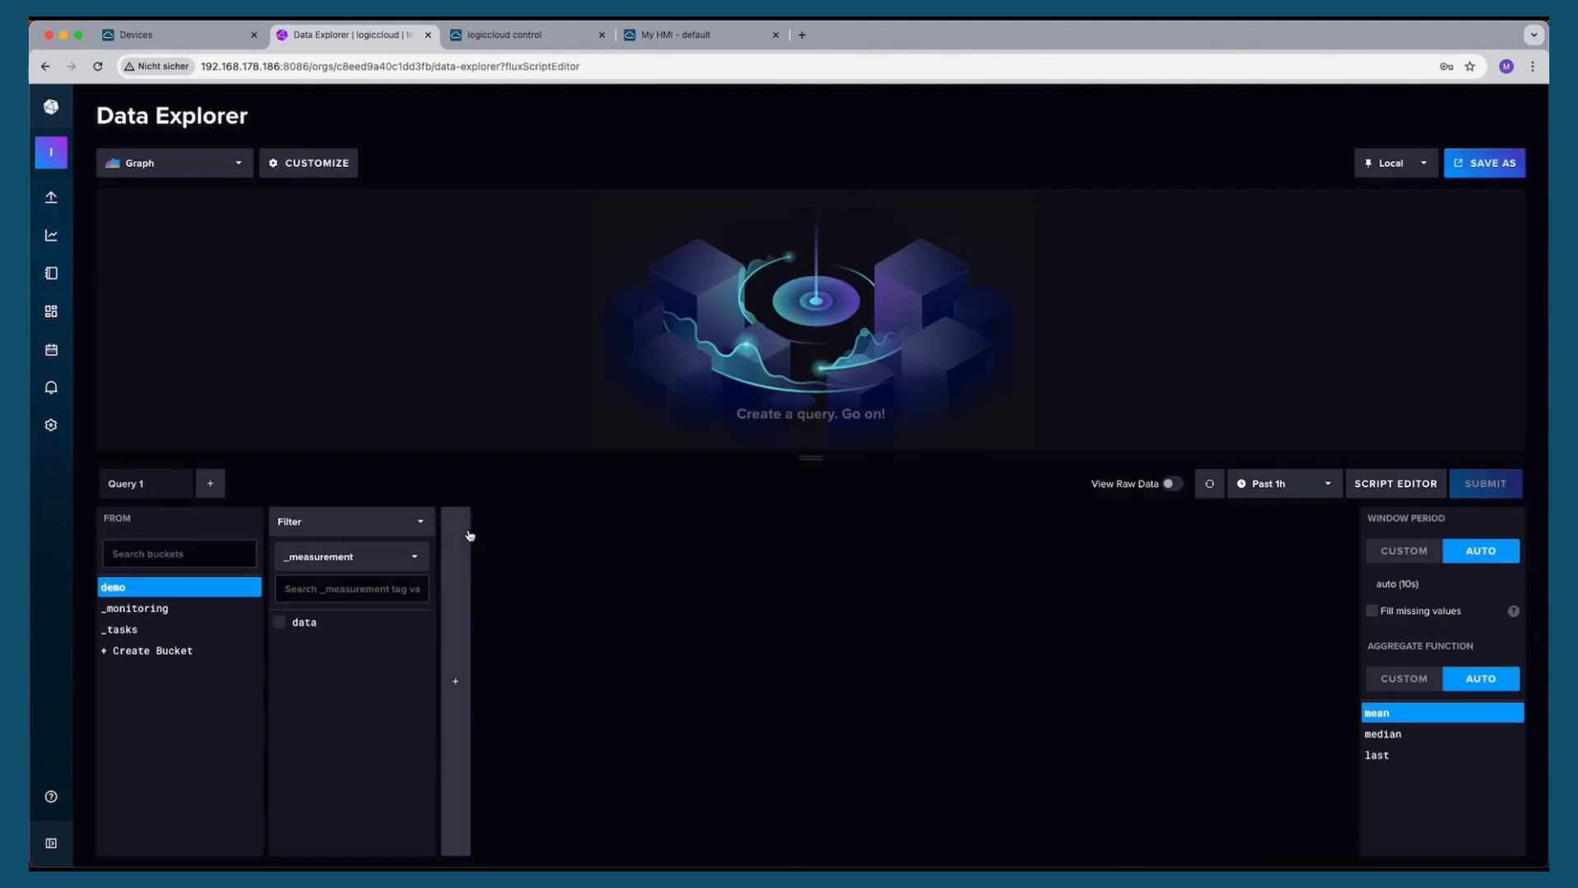
pyautogui.click(314, 628)
pyautogui.click(458, 622)
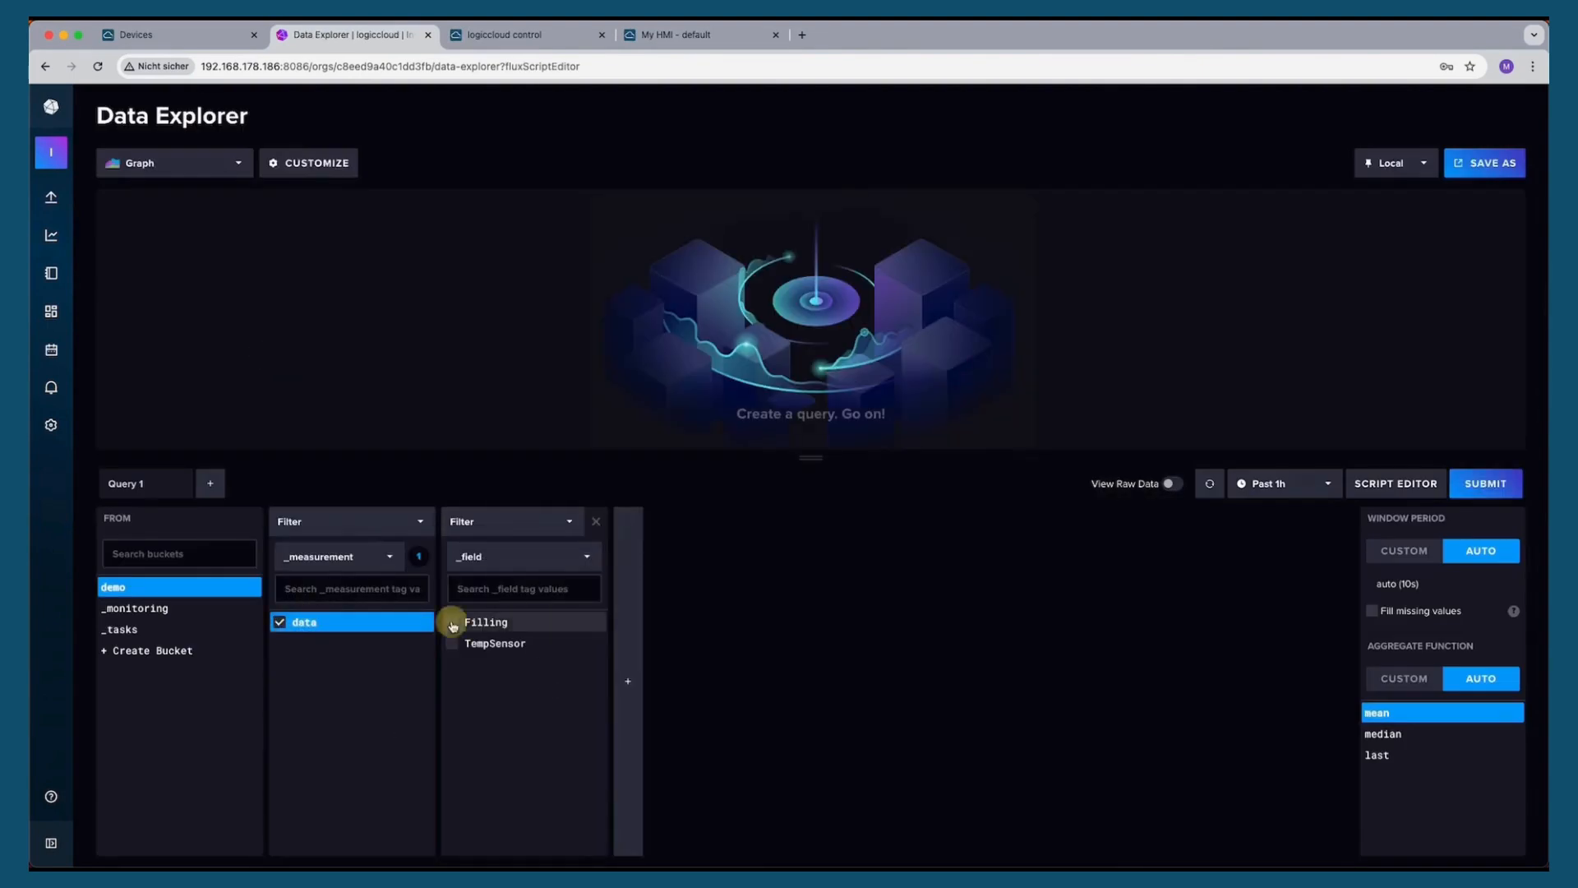
pyautogui.click(458, 643)
pyautogui.click(1498, 484)
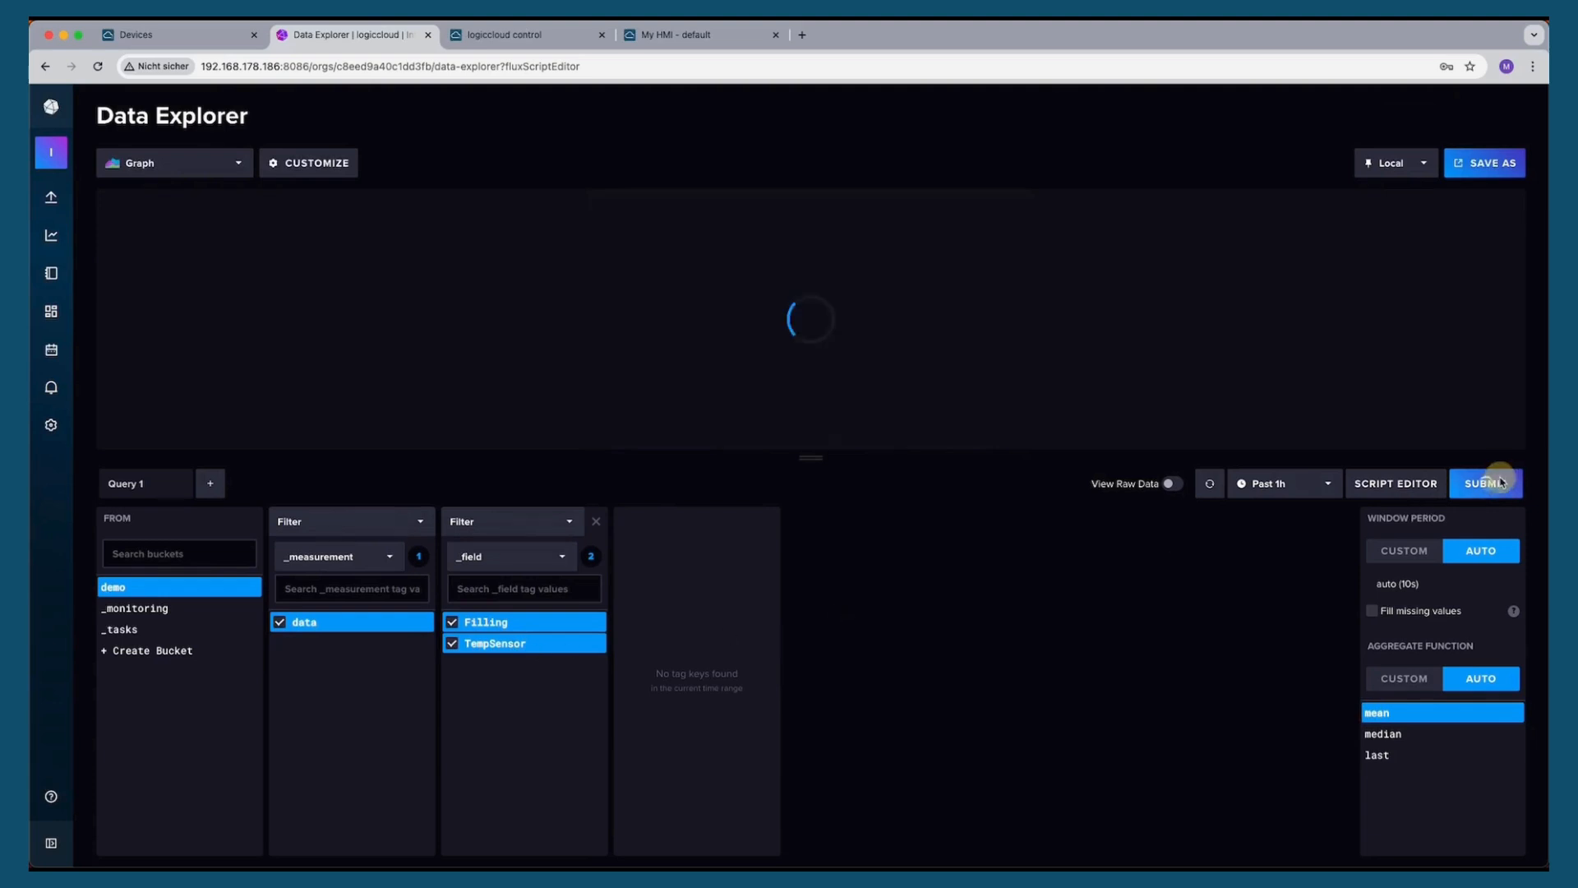
pyautogui.click(1499, 483)
pyautogui.click(1502, 484)
pyautogui.click(1501, 483)
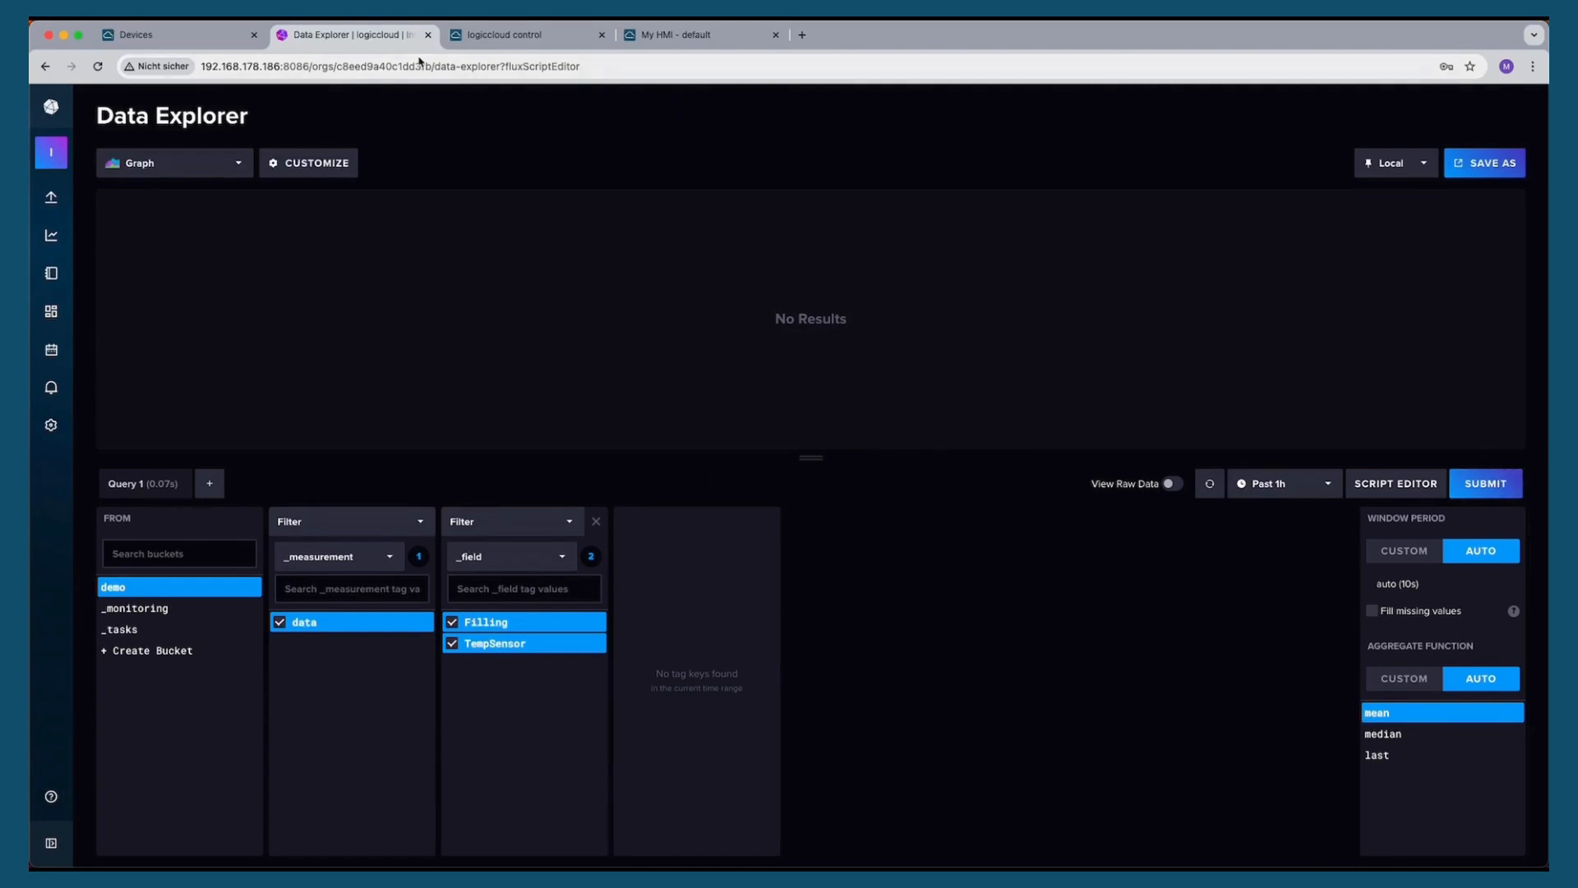
# In the Kontron PiTron Demo Runtime's influxdb connection mappings, add a mapping for the Filling variable
pyautogui.click(181, 37)
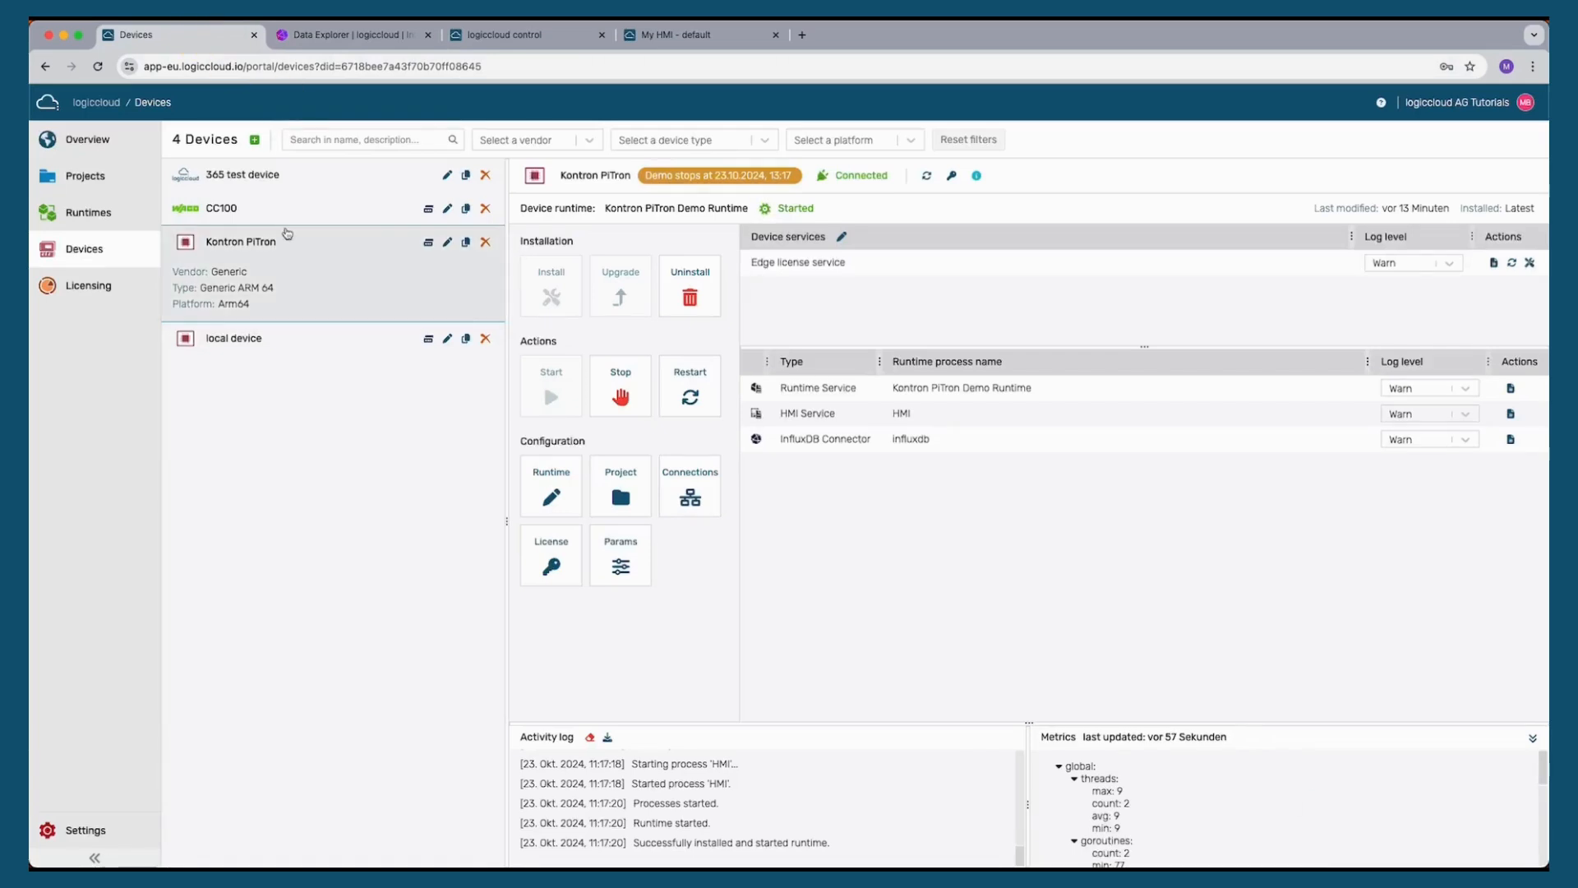
pyautogui.click(97, 218)
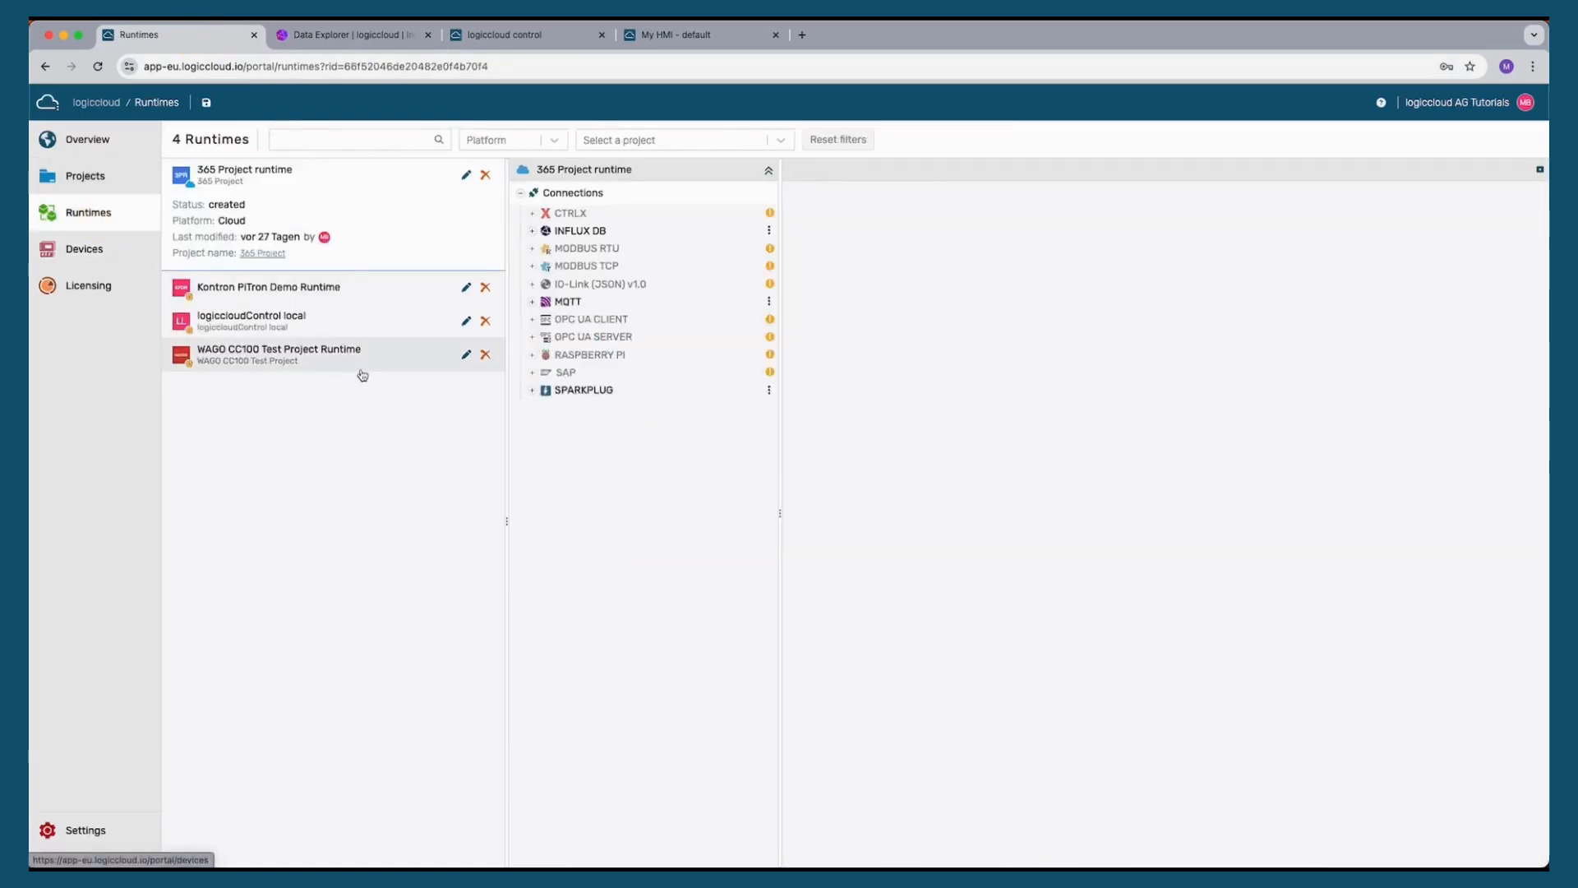
pyautogui.click(349, 290)
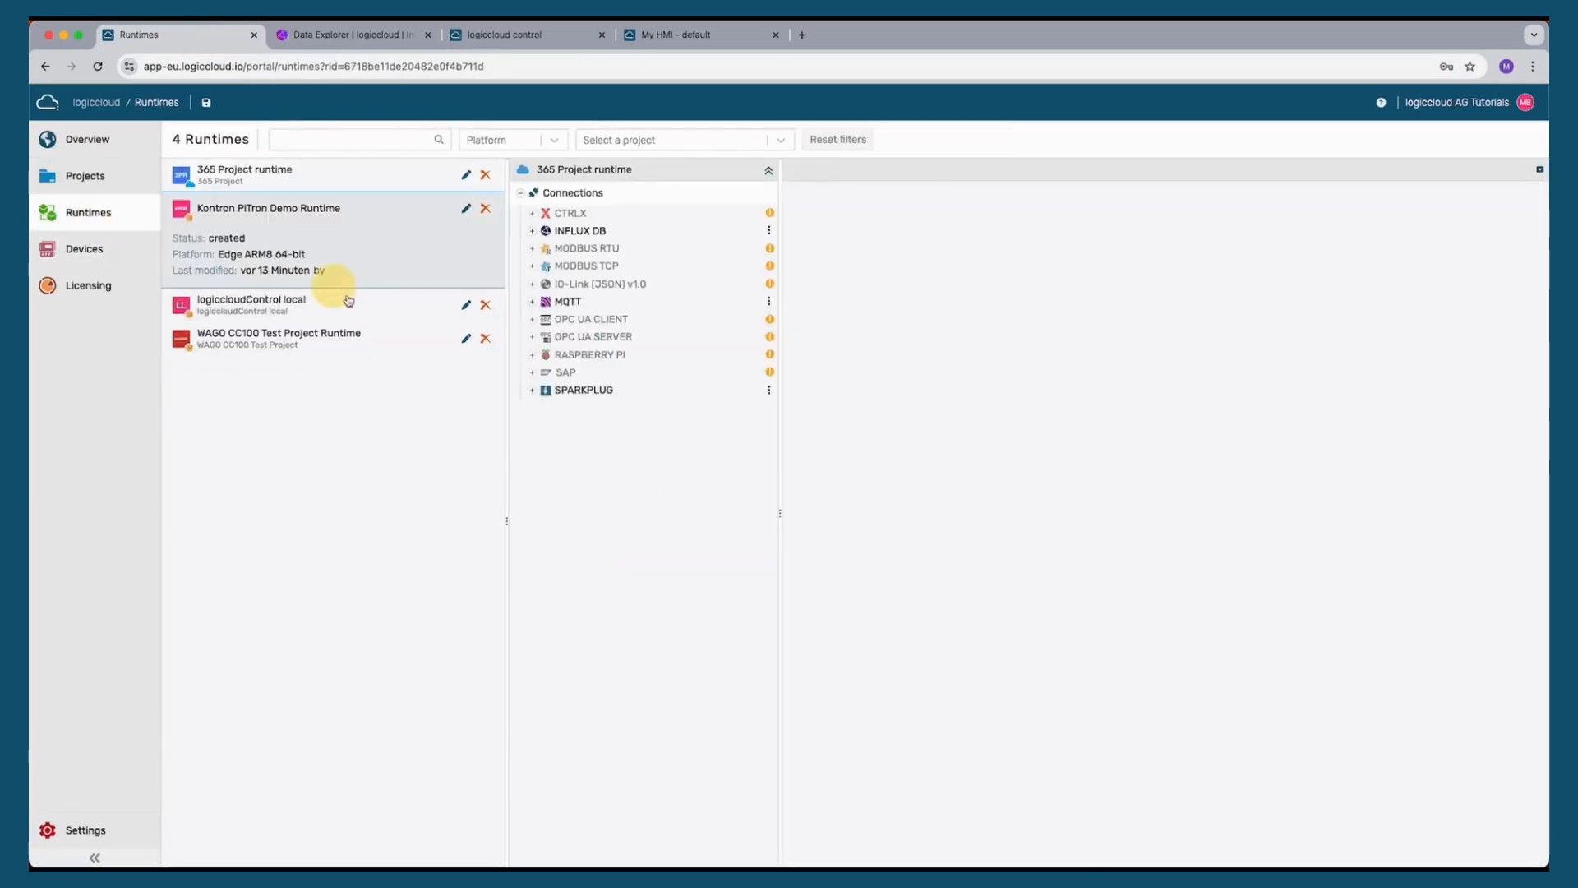
pyautogui.click(590, 233)
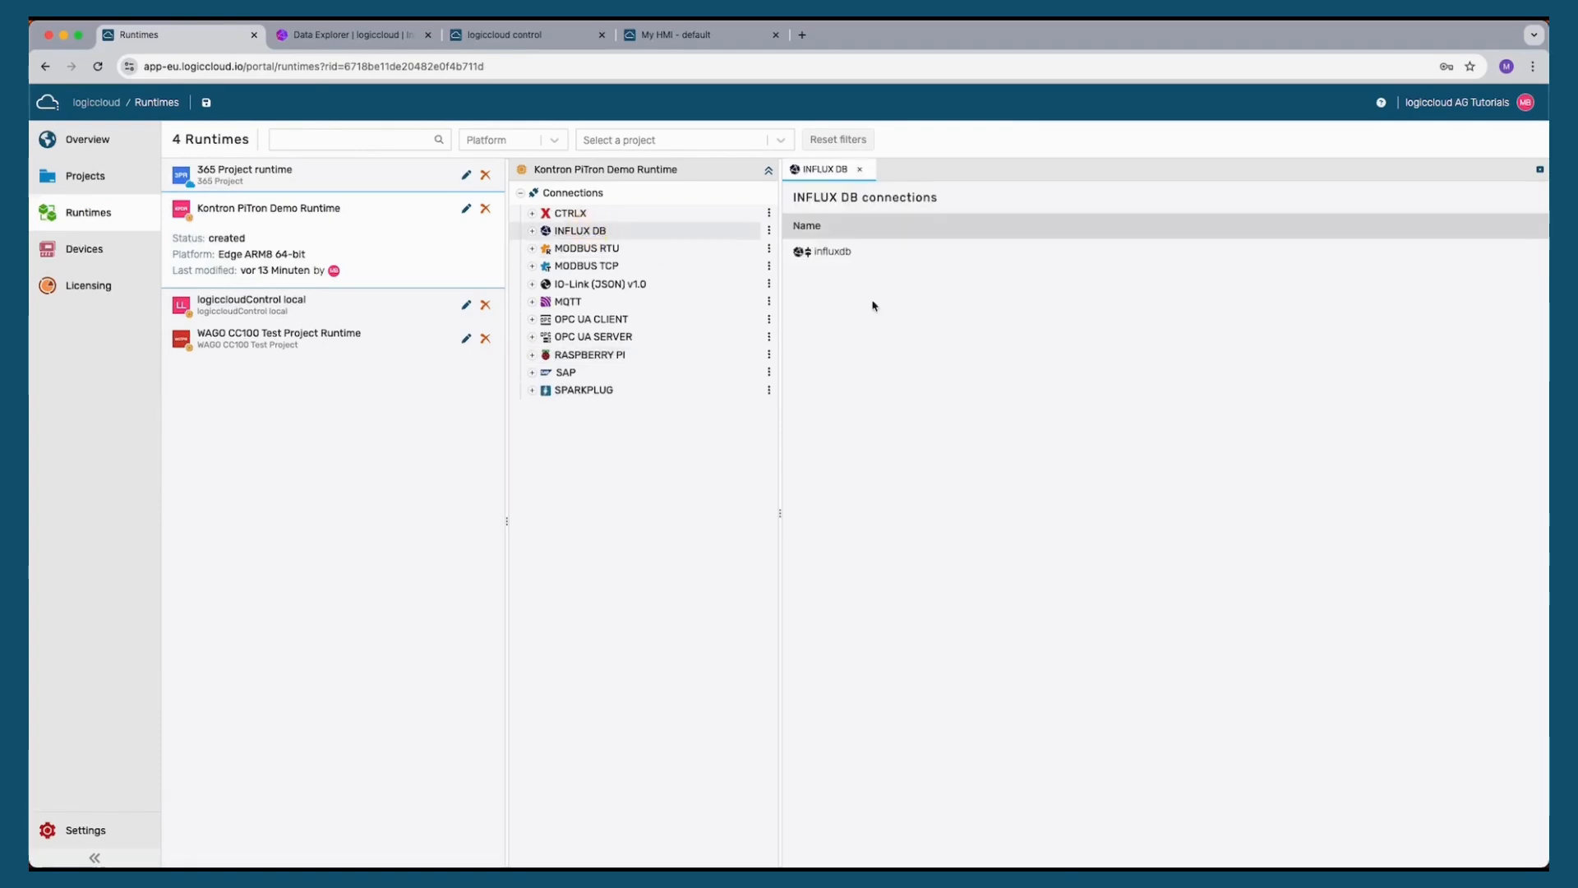
pyautogui.click(532, 231)
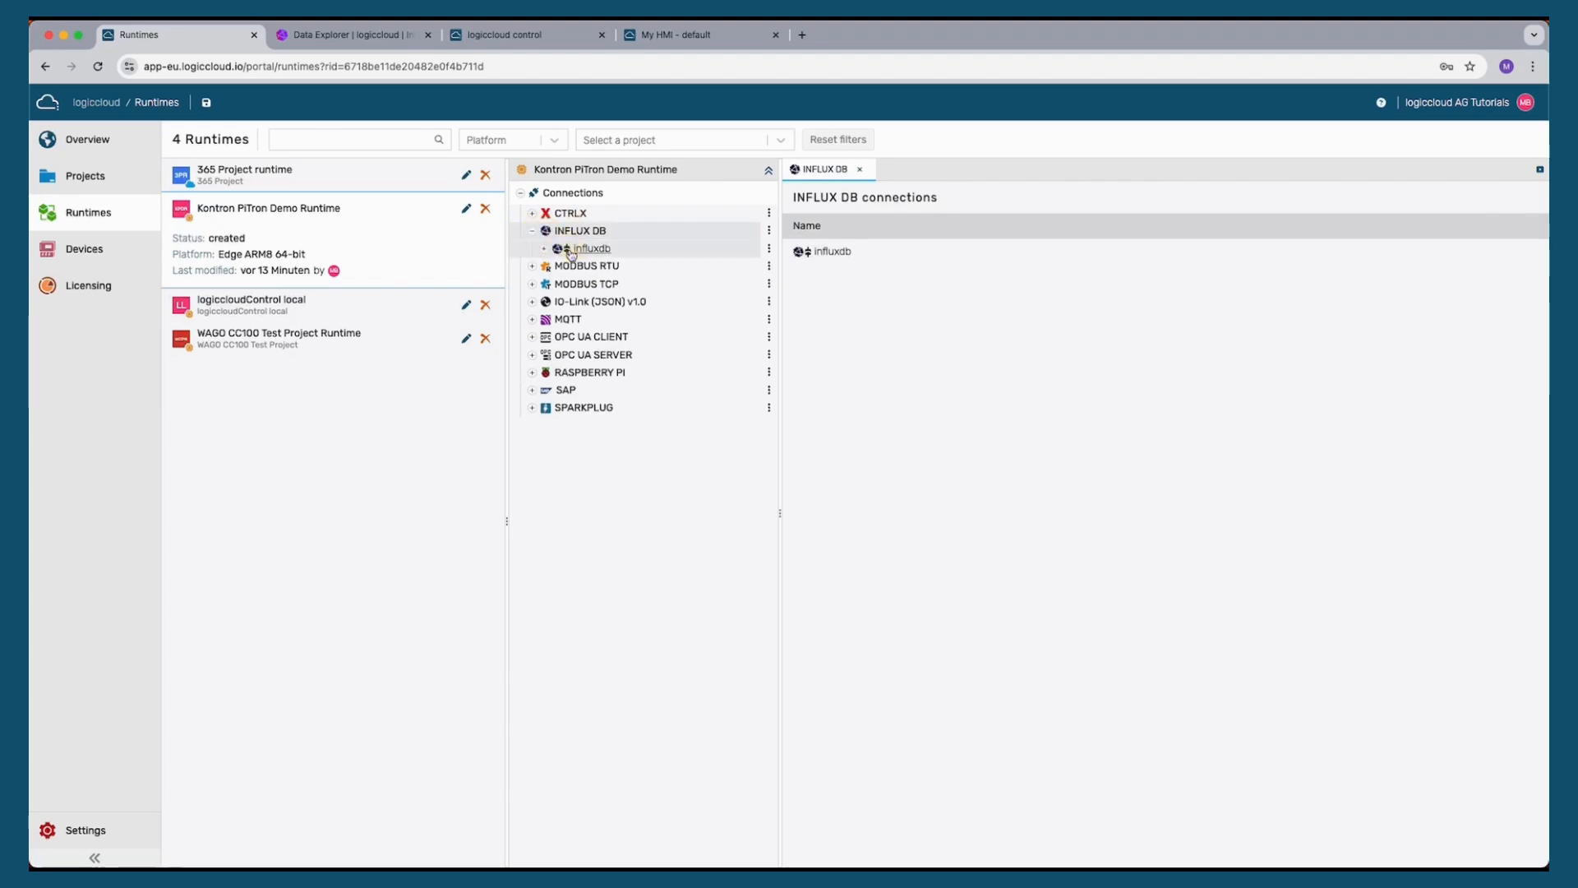
pyautogui.click(580, 248)
pyautogui.click(543, 248)
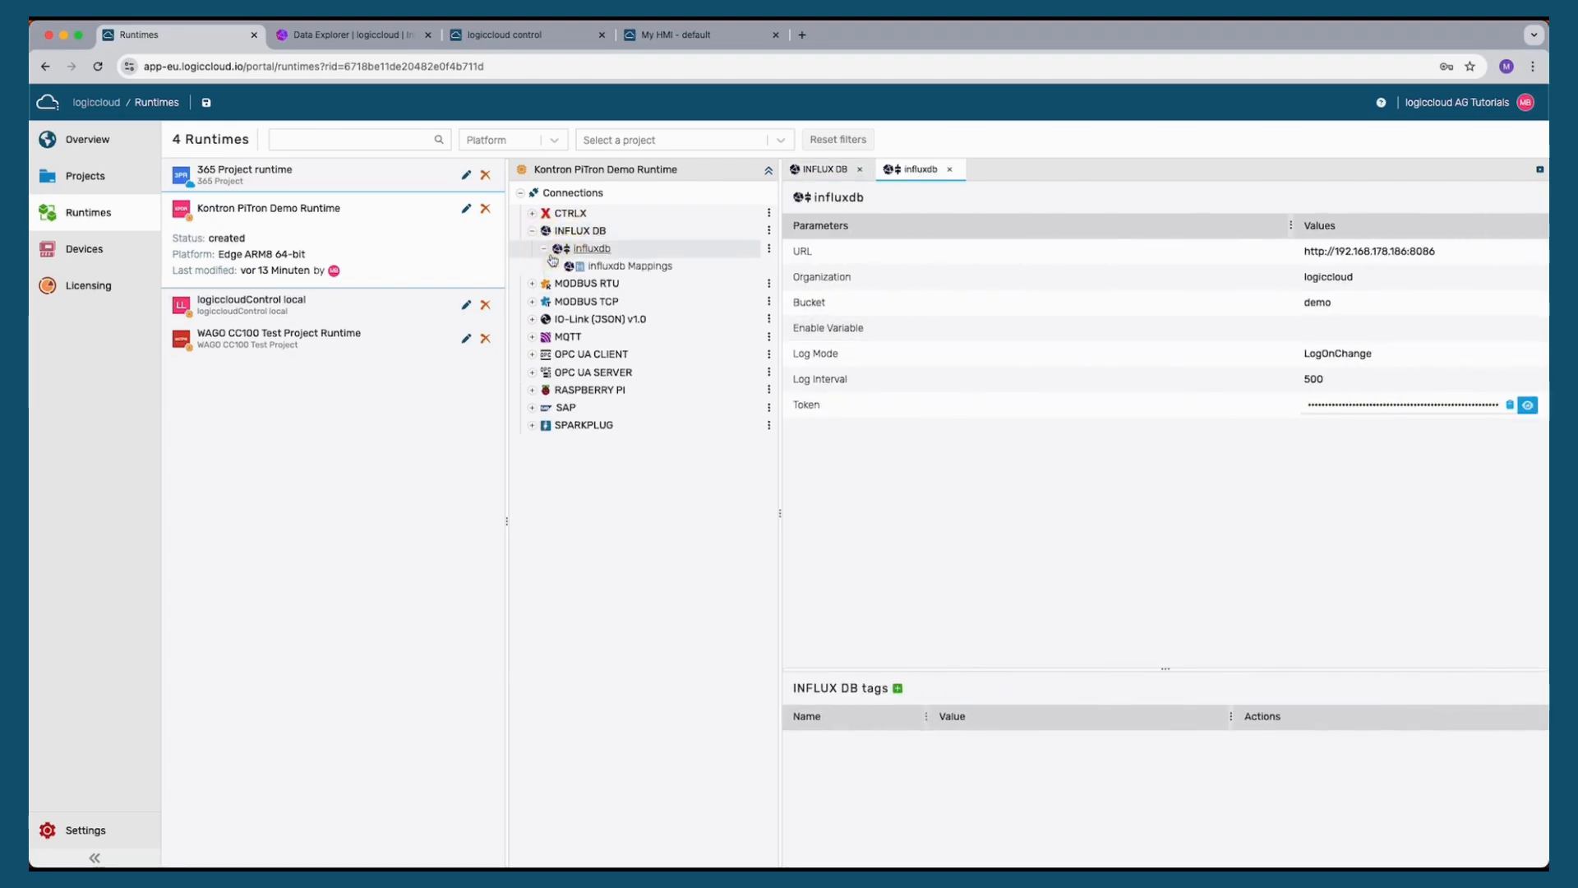
pyautogui.click(628, 266)
pyautogui.click(931, 197)
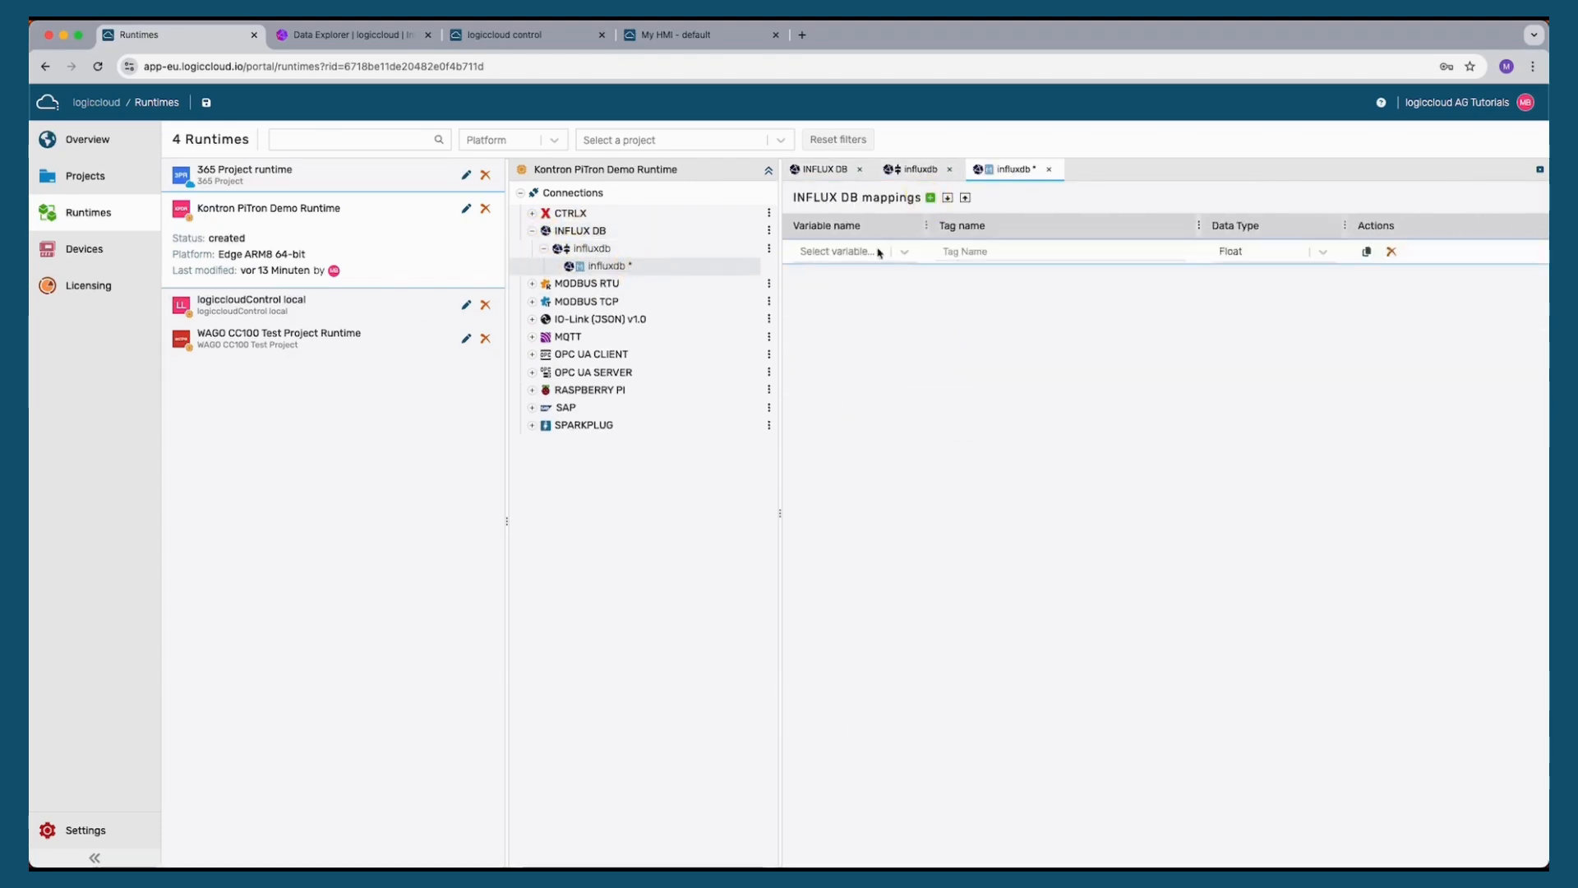
pyautogui.click(863, 249)
pyautogui.click(833, 283)
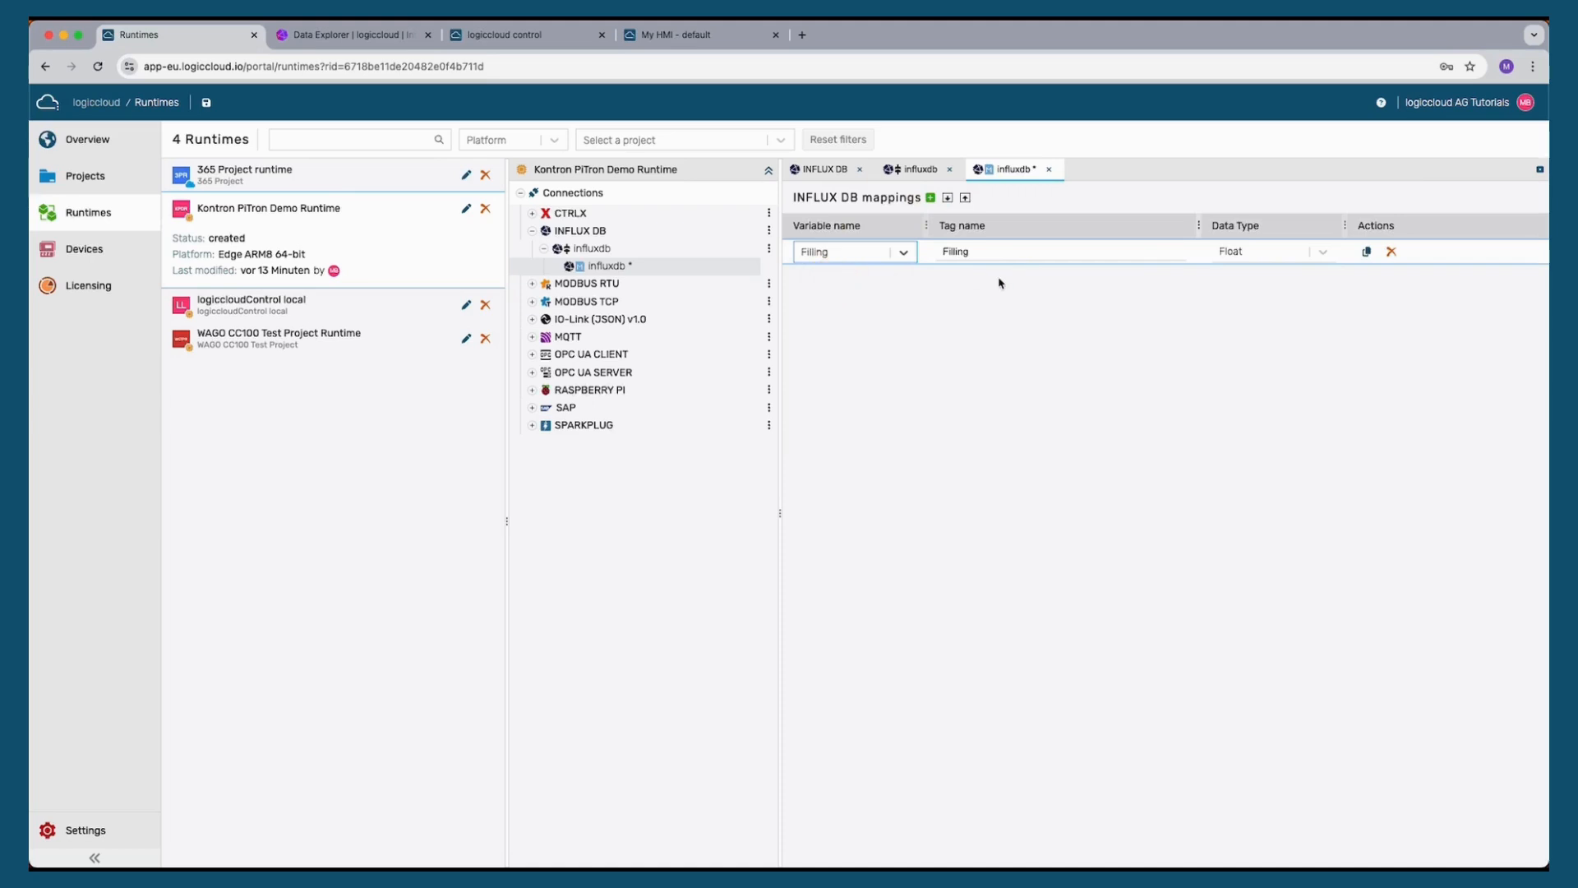
# Add a second mapping for the TempSensor variable and save the influxdb mappings
pyautogui.click(930, 197)
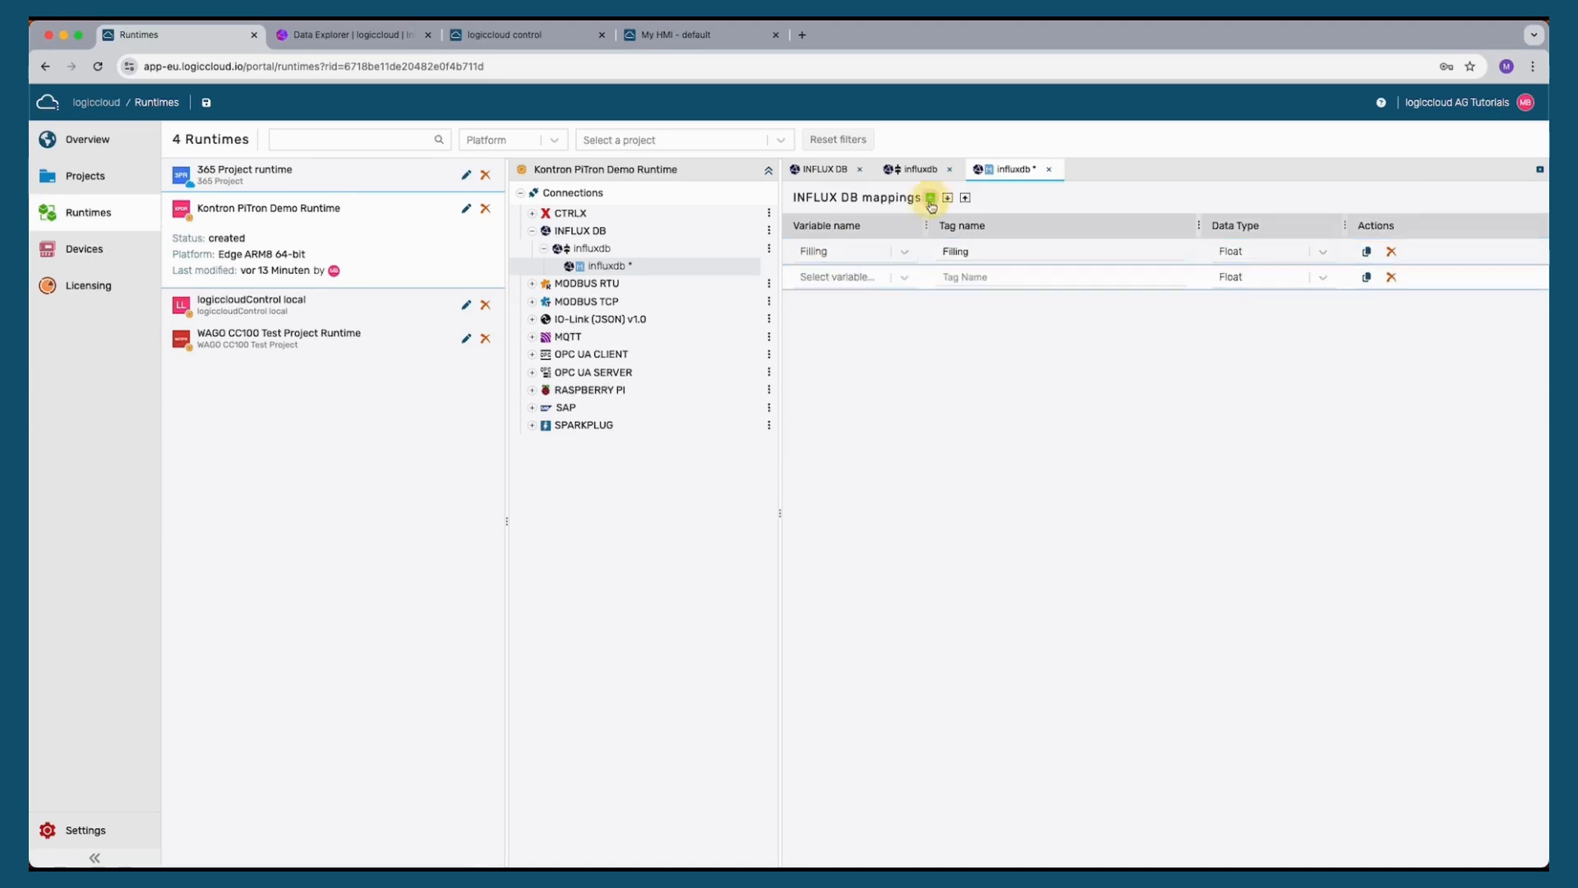
pyautogui.click(852, 277)
pyautogui.scroll(-3, 849, 361)
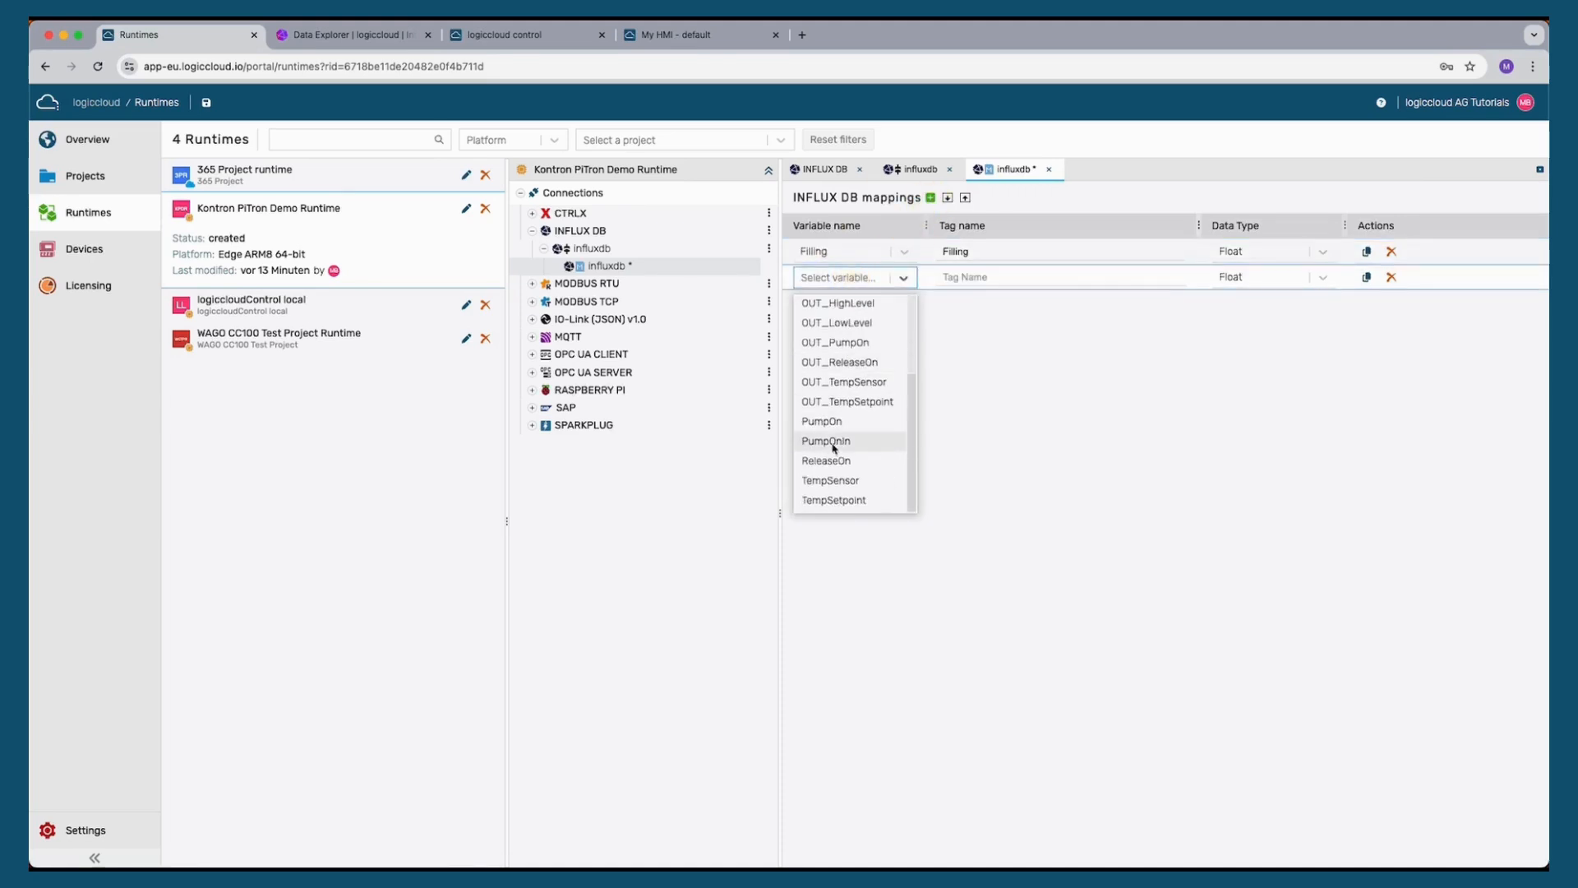
pyautogui.click(856, 482)
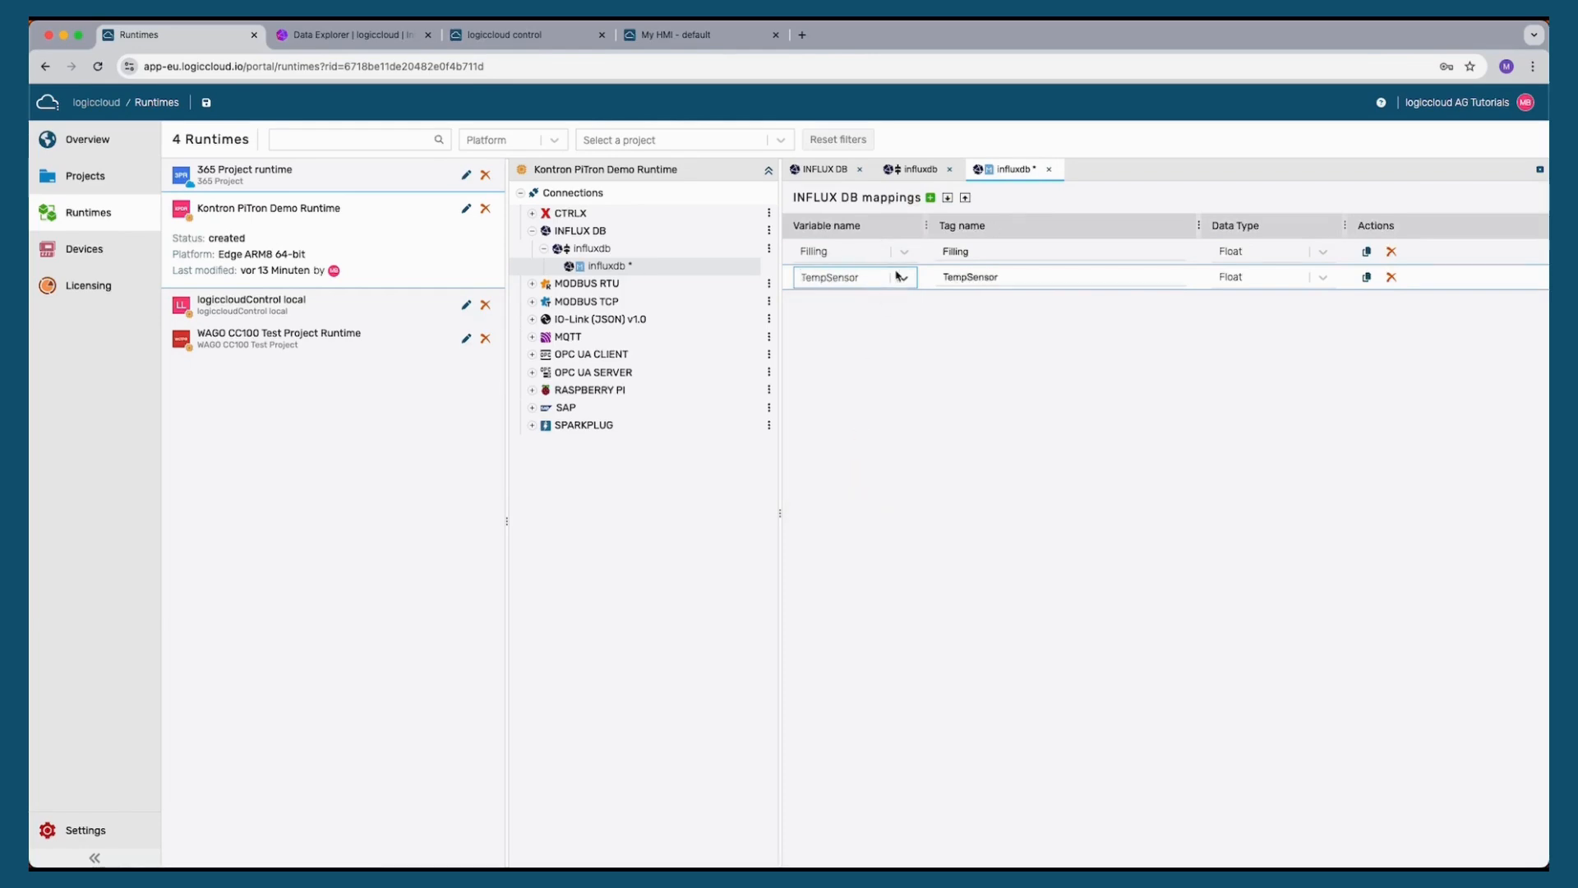
pyautogui.press('super+s')
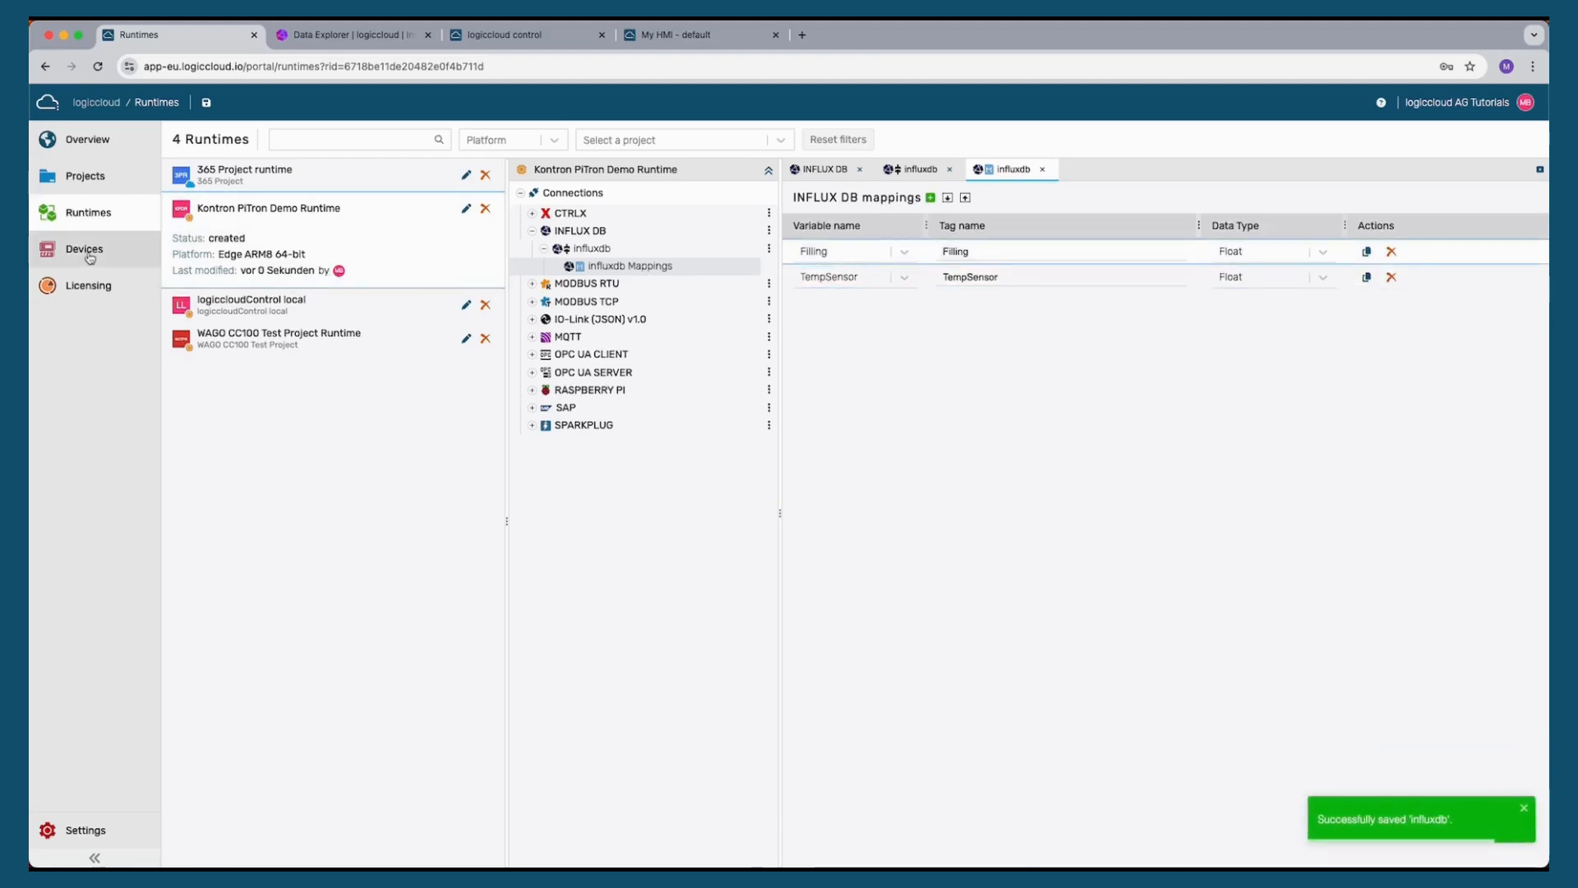
# Upgrade the runtime on the Kontron PiTron device and confirm the upgrade
pyautogui.click(85, 250)
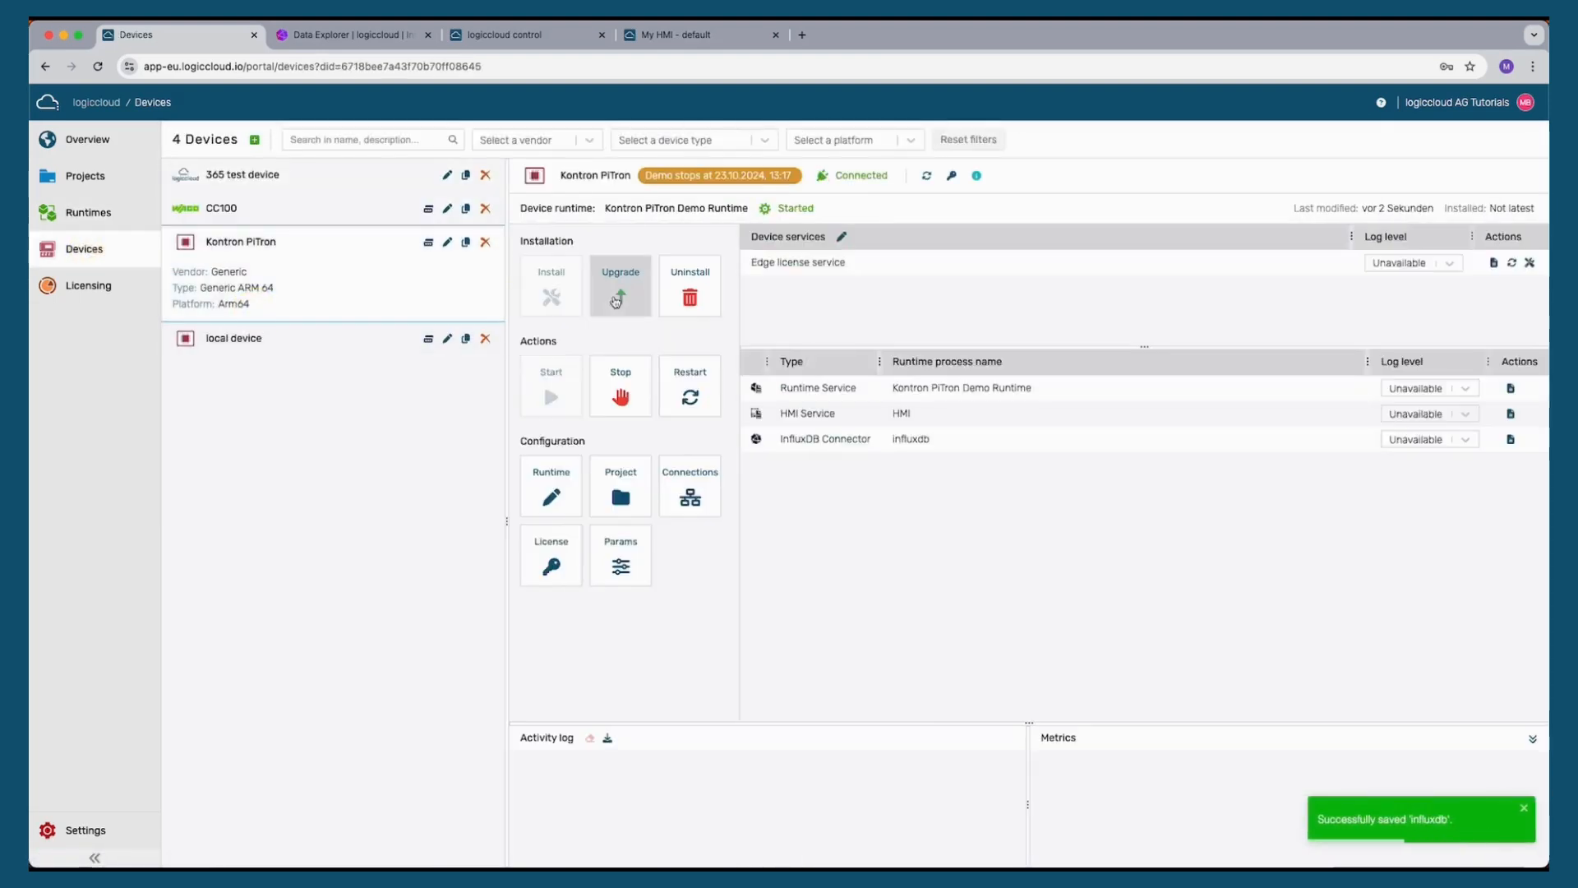
pyautogui.click(625, 284)
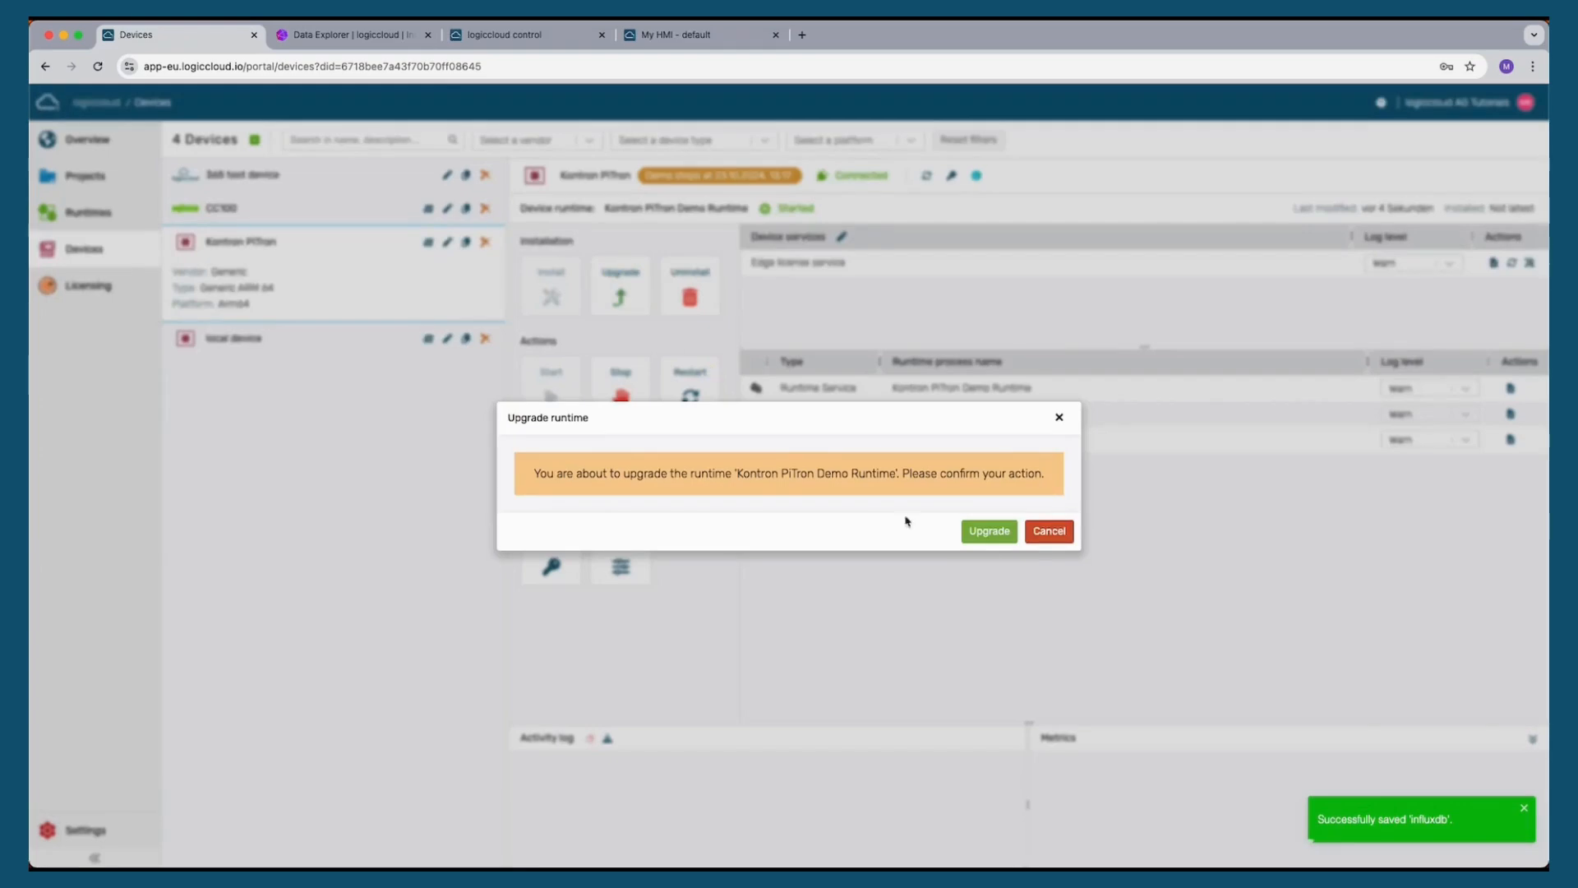
pyautogui.click(991, 533)
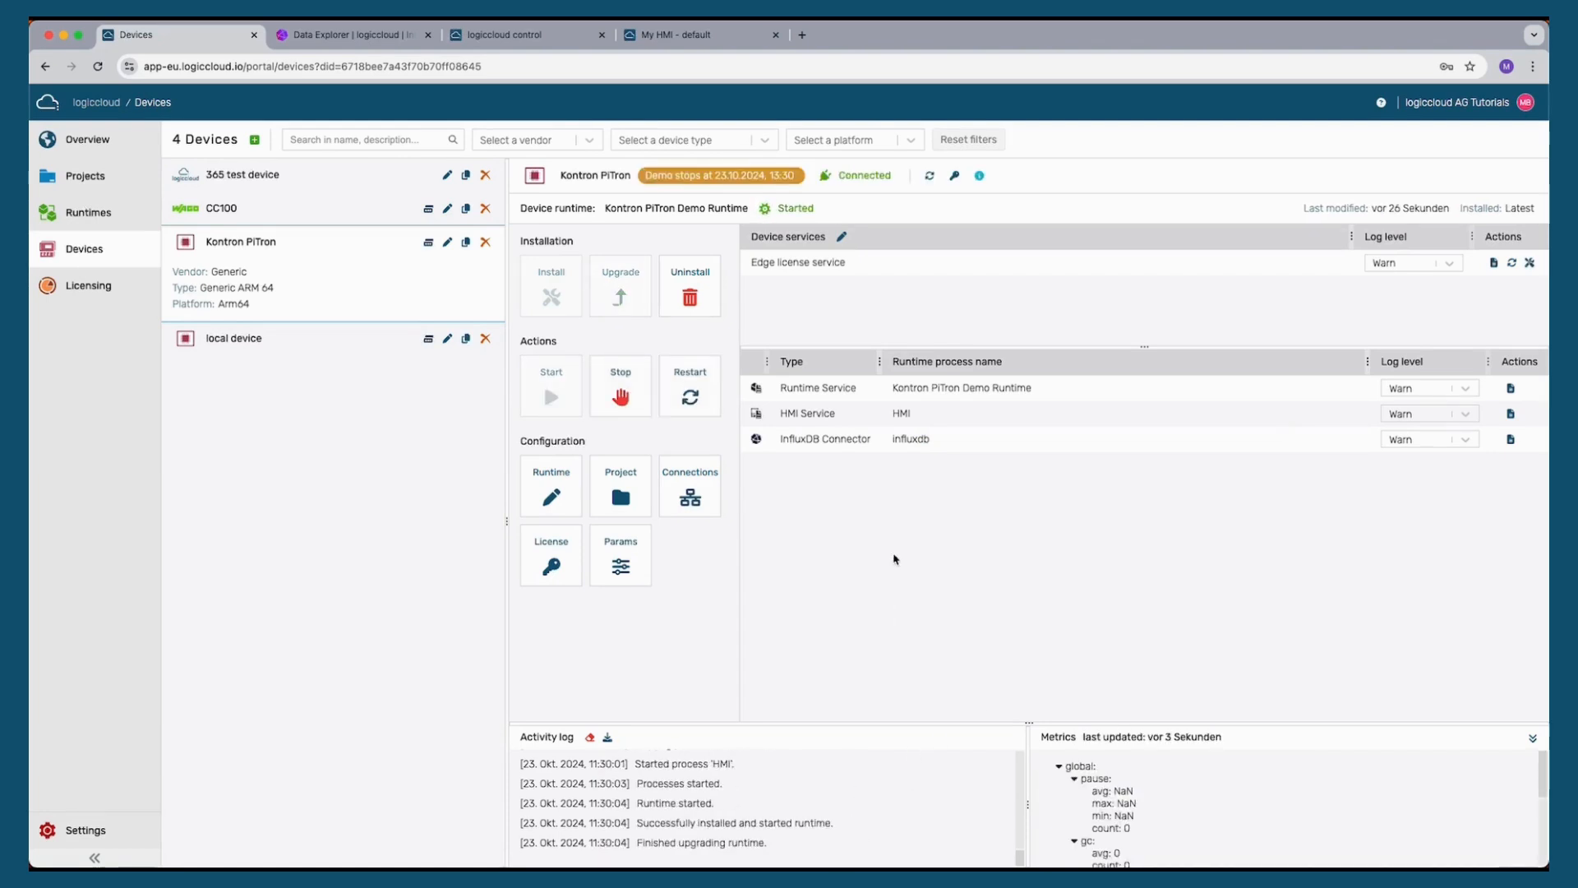
# Switch the pump control ON in the HMI
pyautogui.click(680, 38)
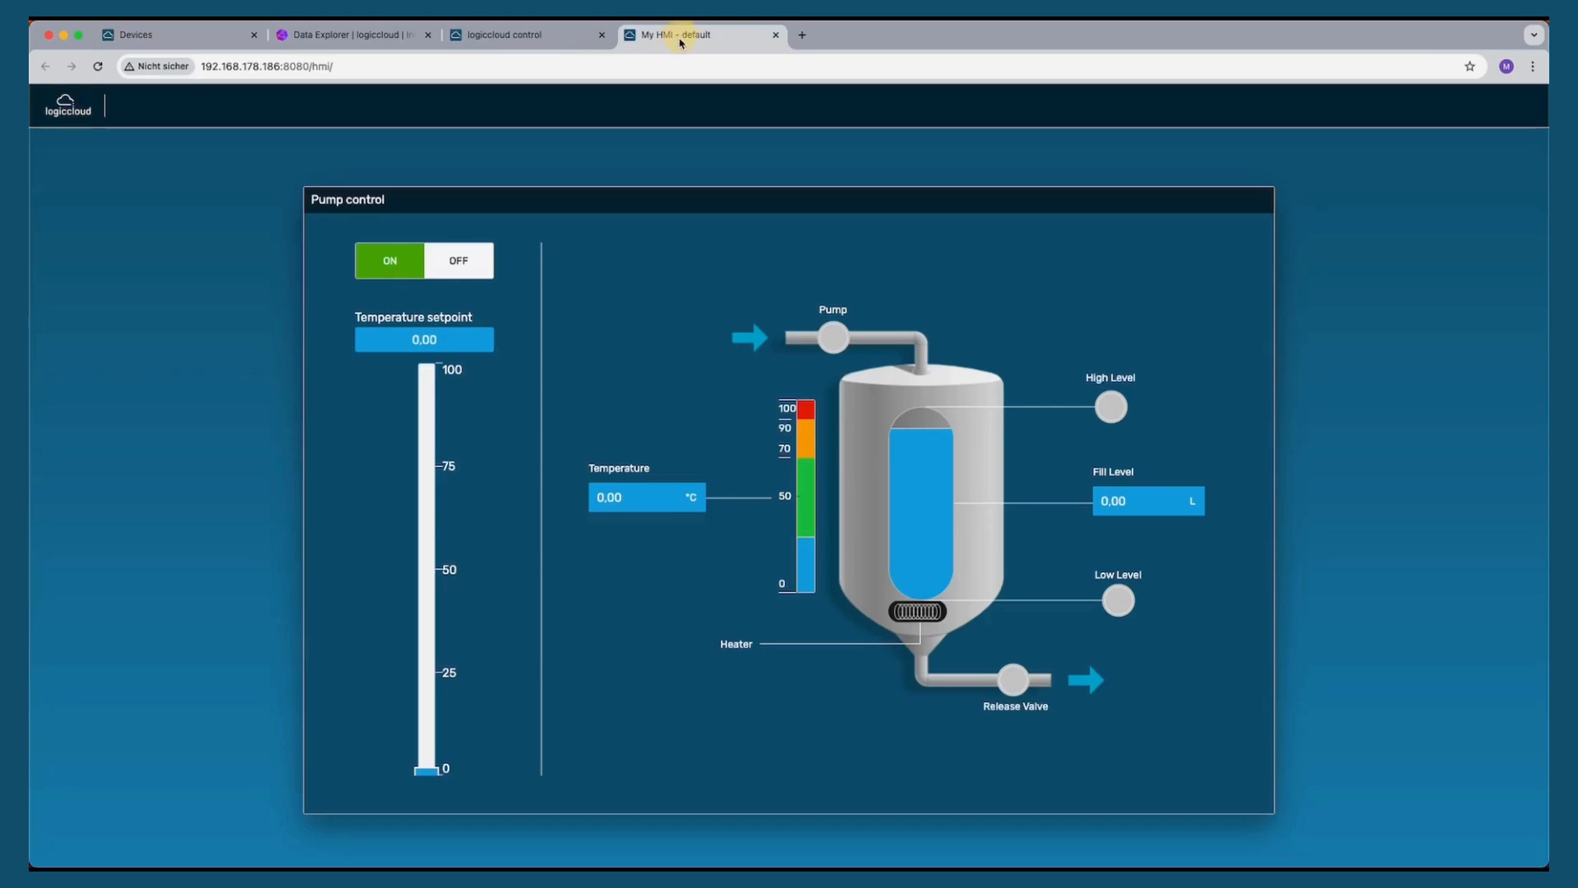
pyautogui.click(389, 265)
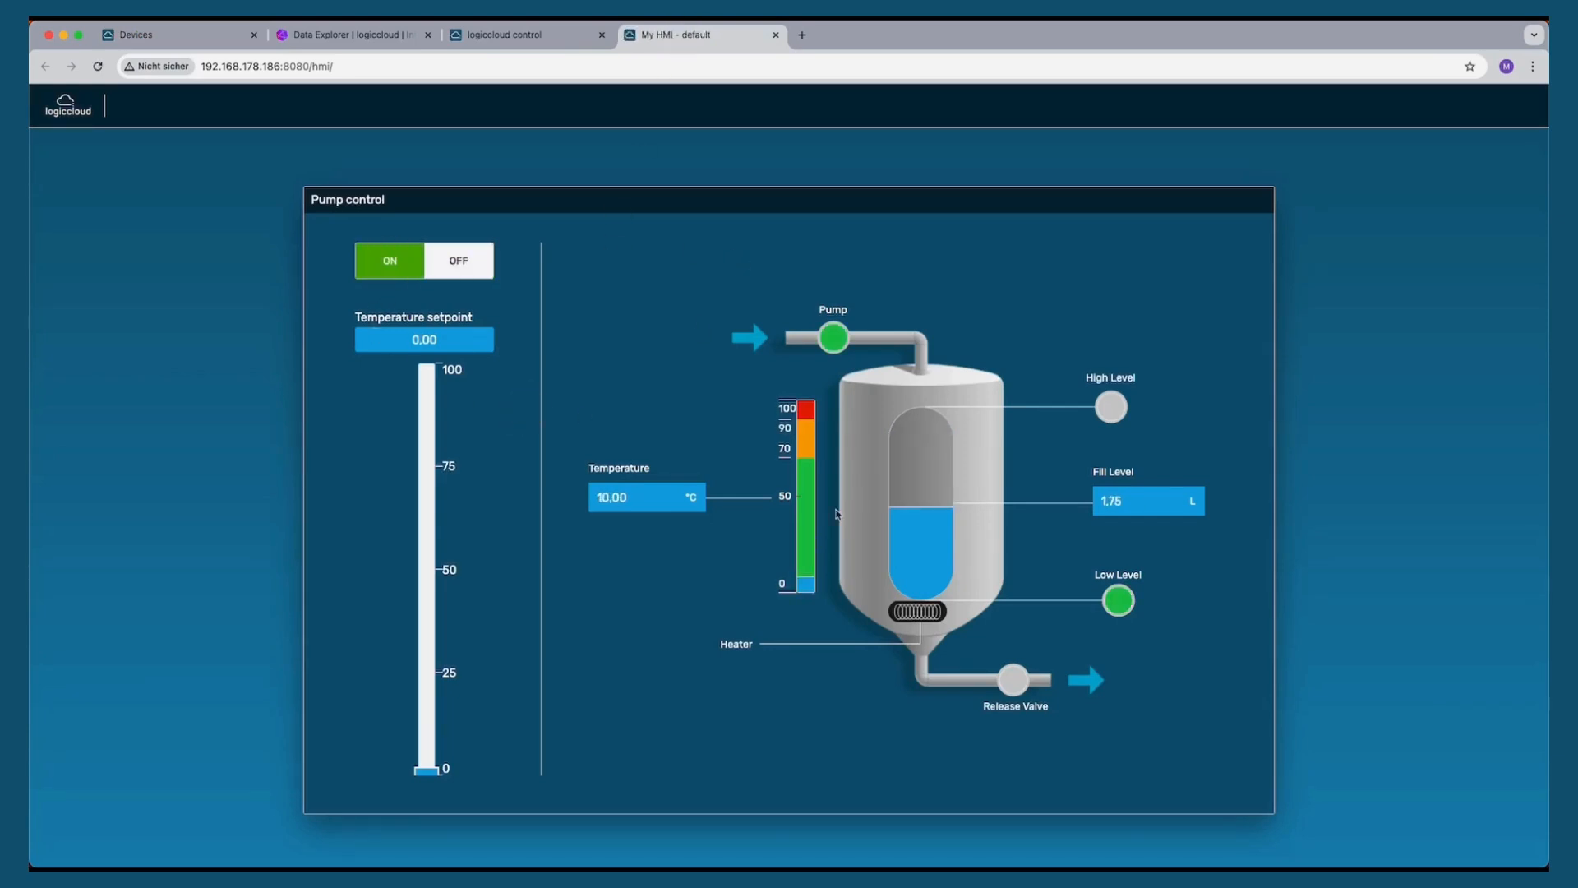
# Resubmit the Data Explorer query to view the logged Filling and TempSensor data
pyautogui.click(345, 34)
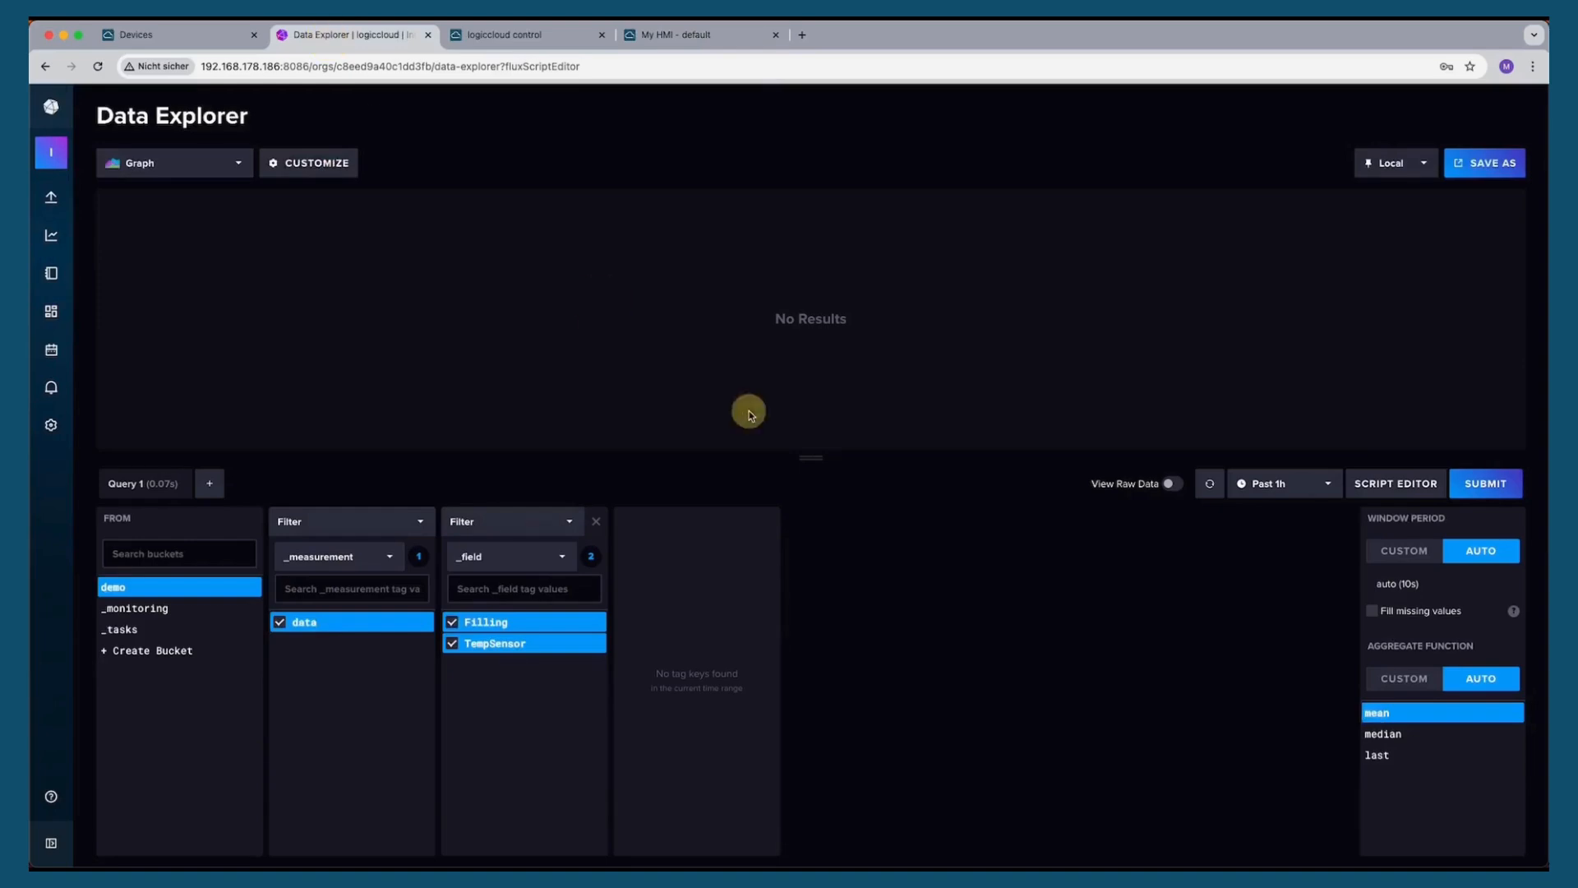
pyautogui.click(1486, 476)
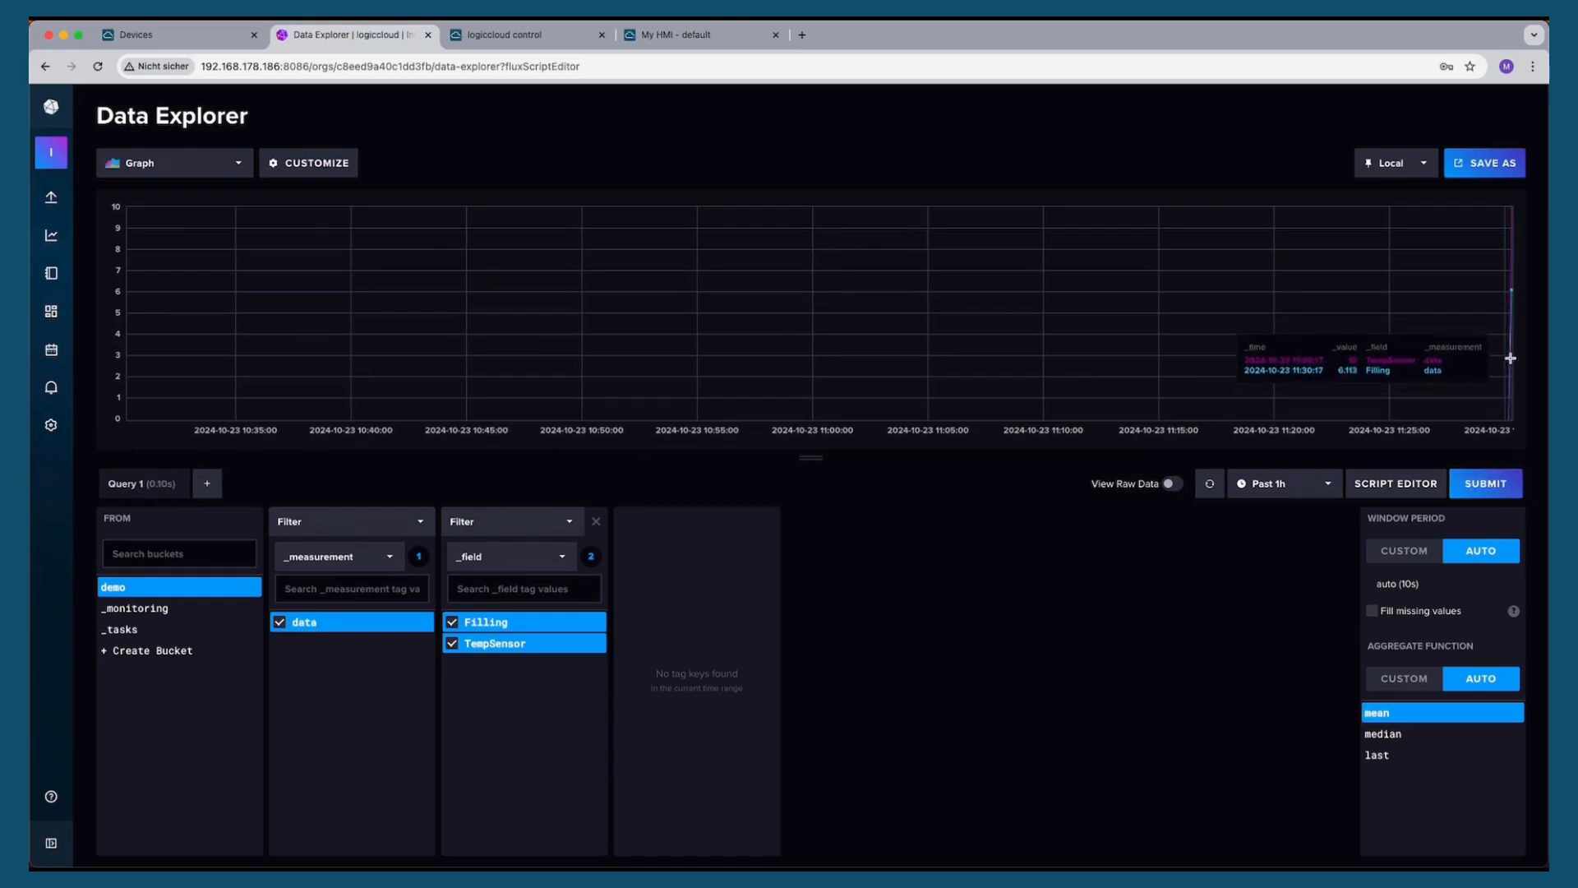
pyautogui.moveTo(1510, 356)
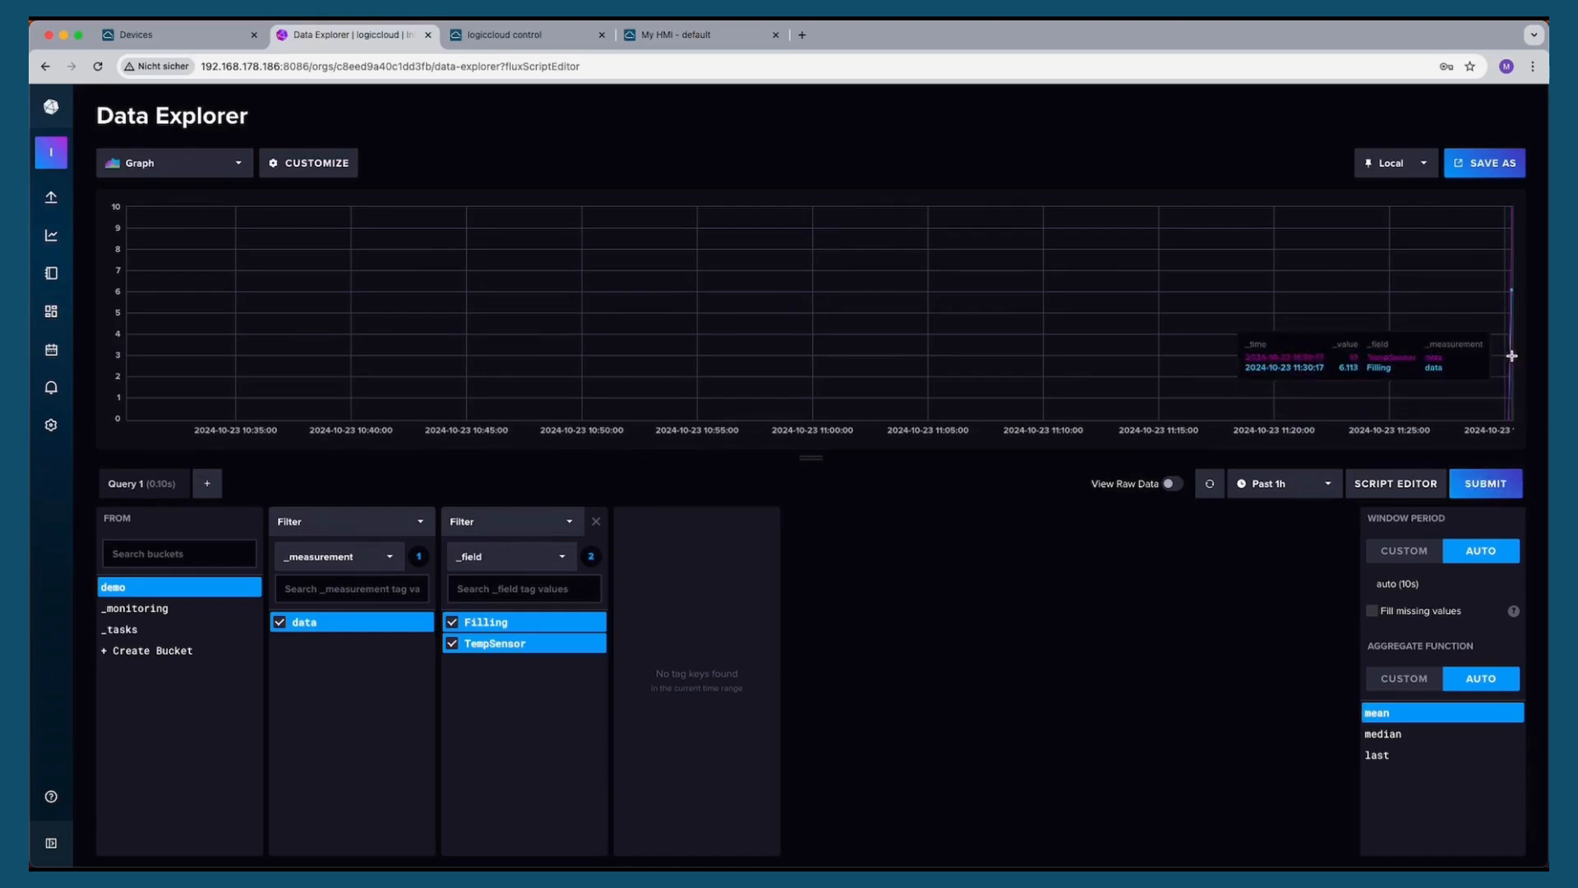
# Open Grafana at 192.168.178.186:3000 in a new browser tab
pyautogui.click(802, 35)
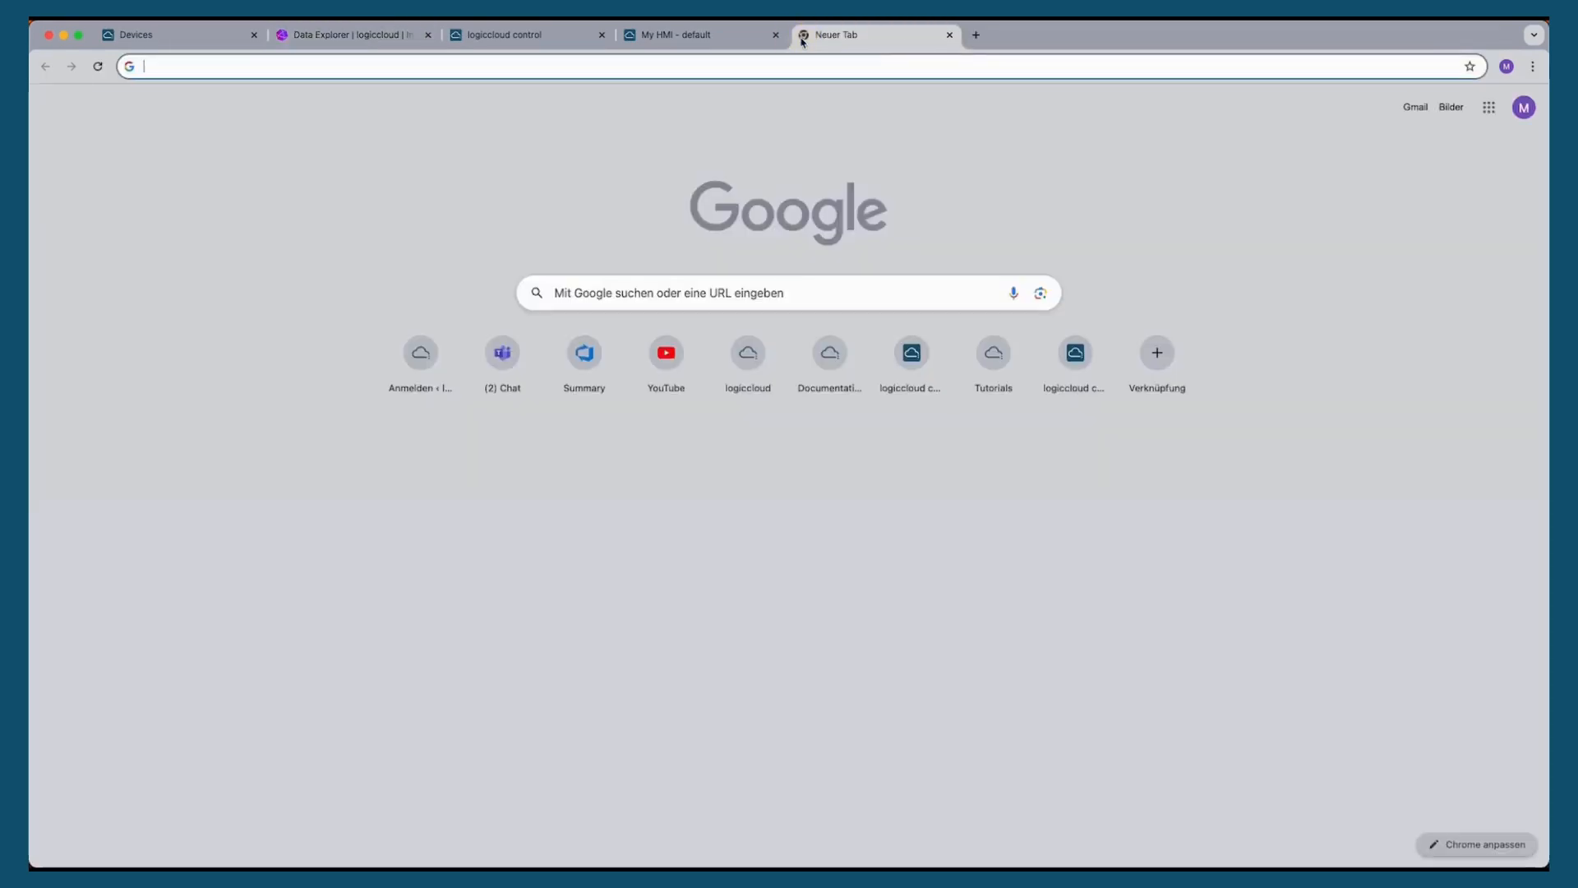
pyautogui.write('192.168.178.186:8')
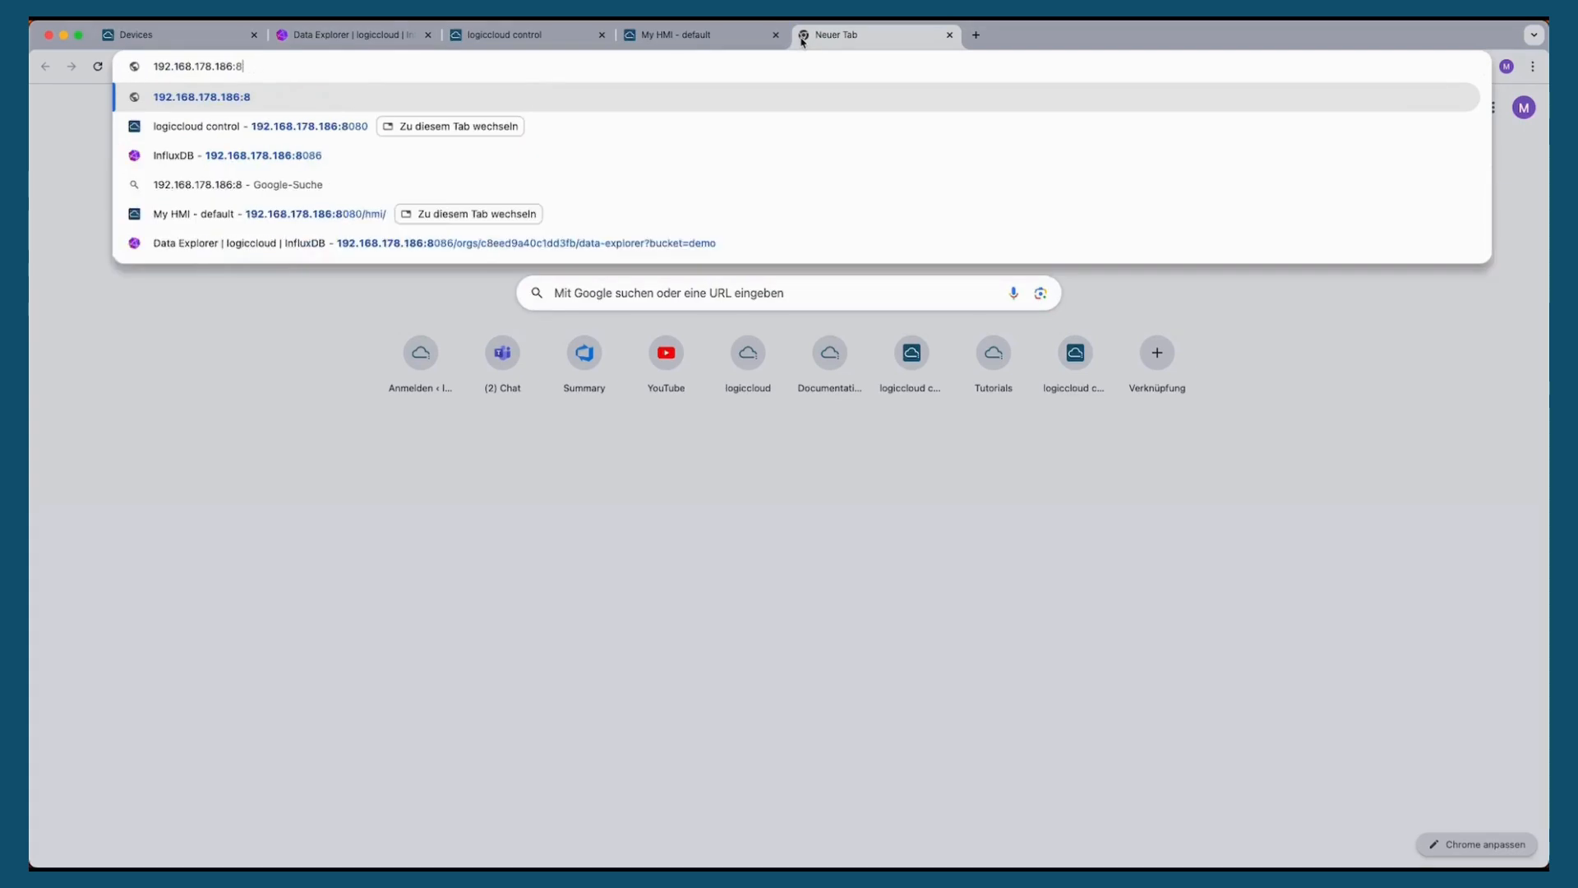
pyautogui.press('BackSpace')
pyautogui.write('3000')
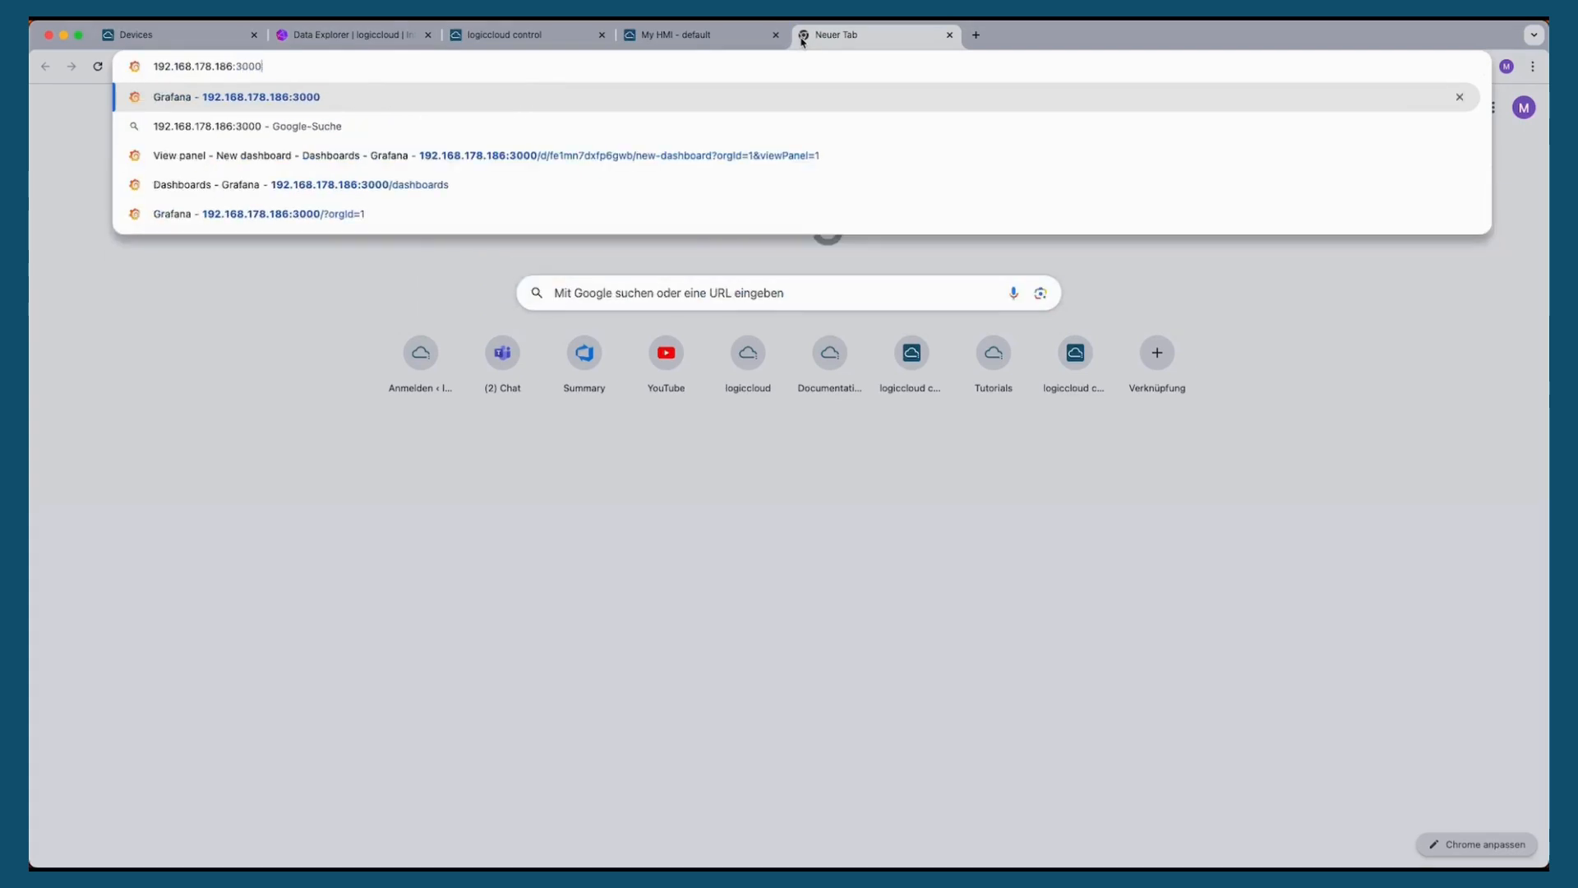
pyautogui.press('Return')
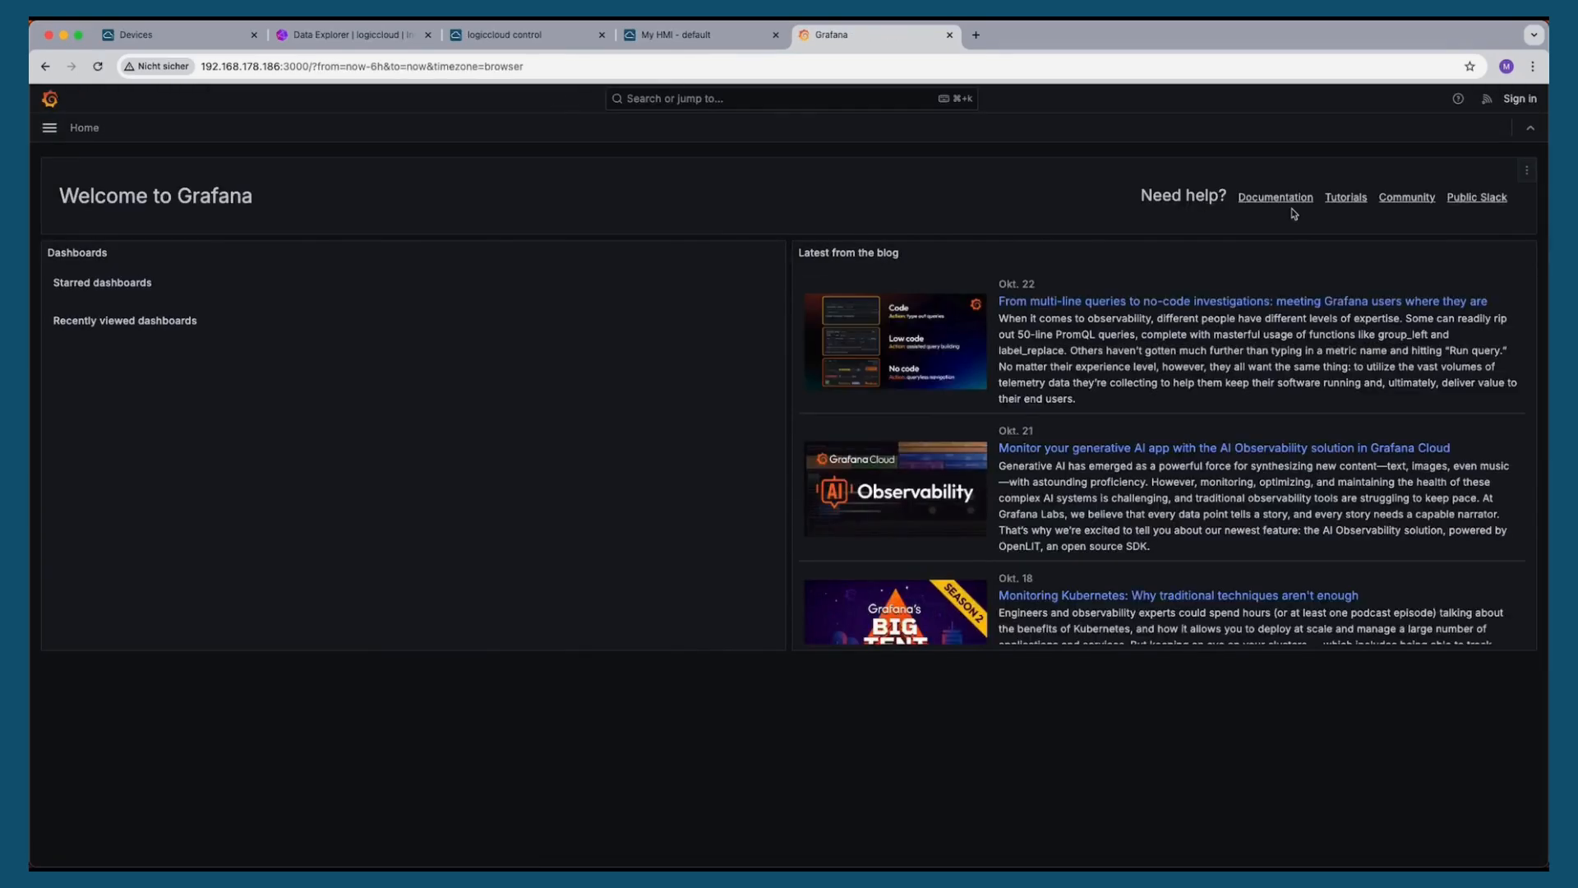
# Sign in to Grafana as admin with the account password, dismiss the browser warning and skip the password update
pyautogui.click(1520, 99)
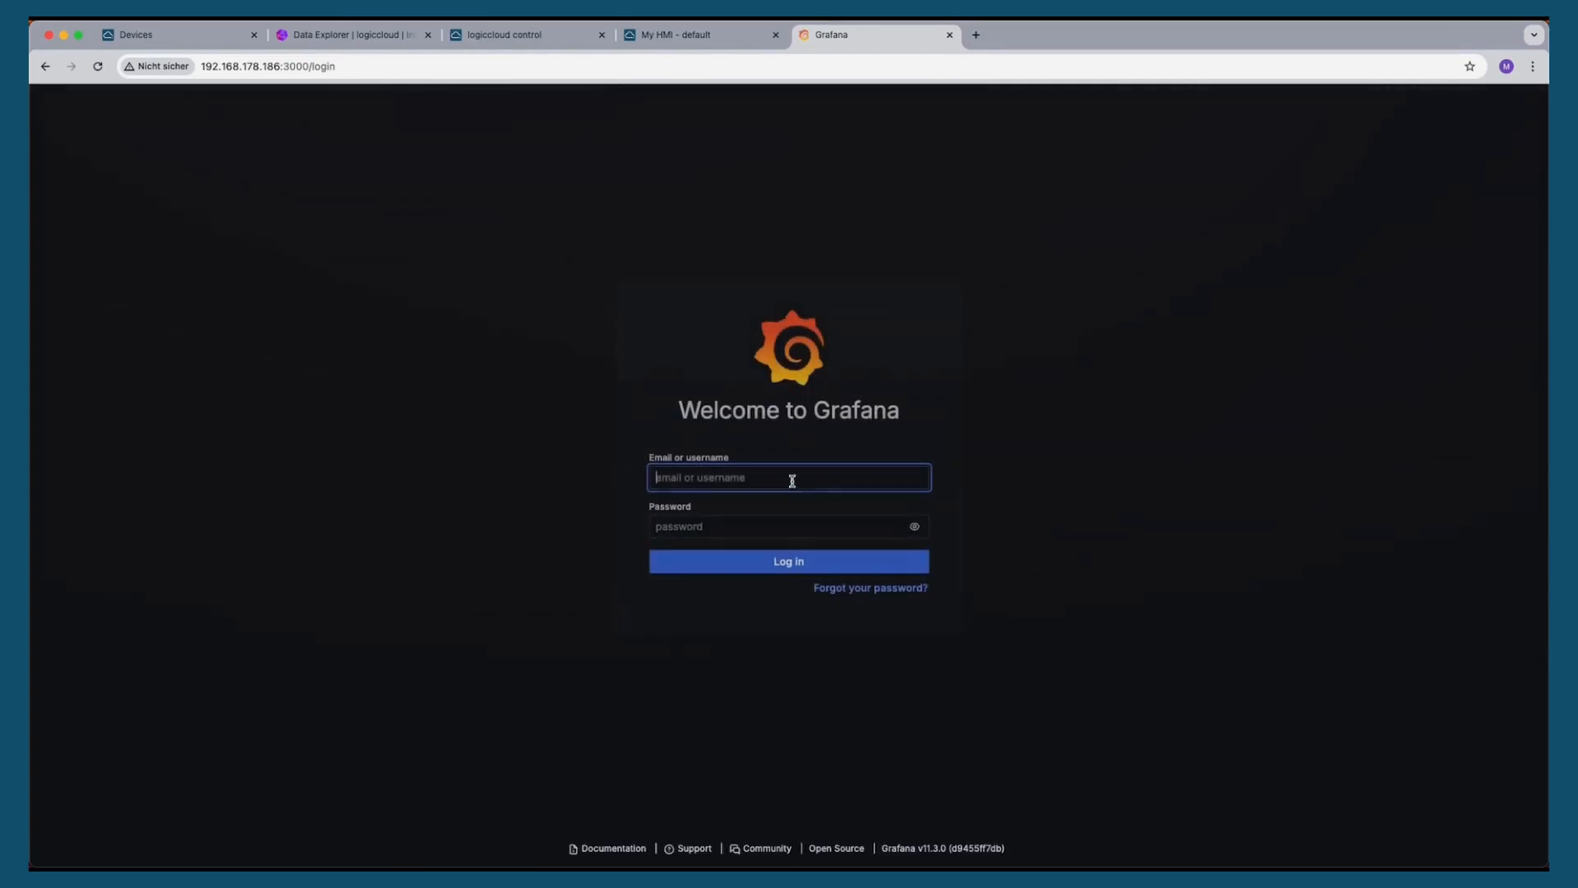
pyautogui.write('admin')
pyautogui.press('Tab')
pyautogui.write('admin')
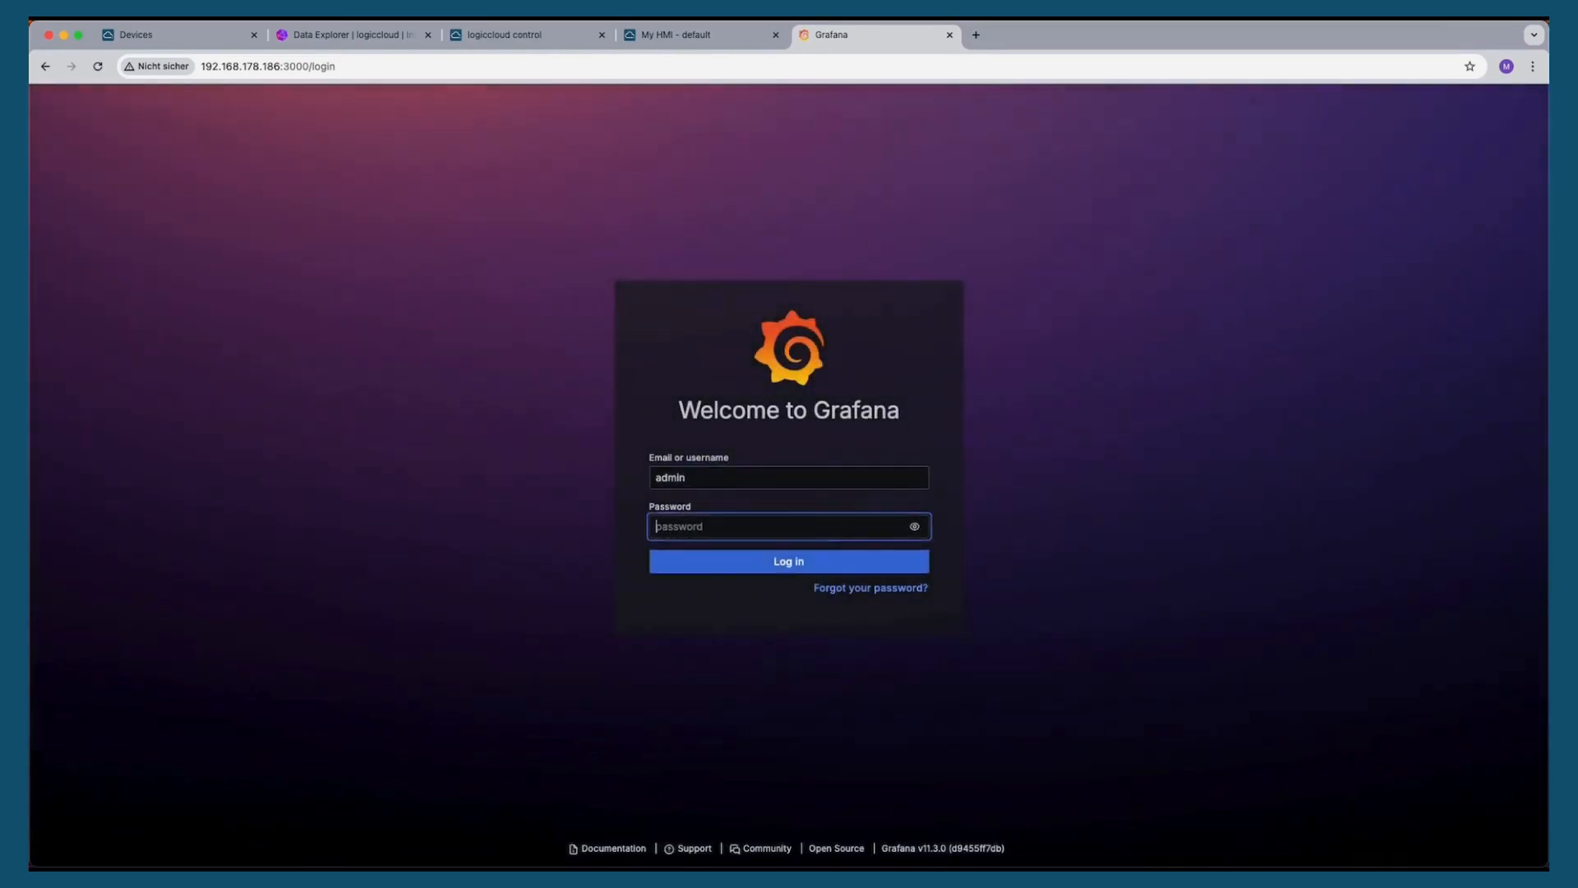
pyautogui.press('Return')
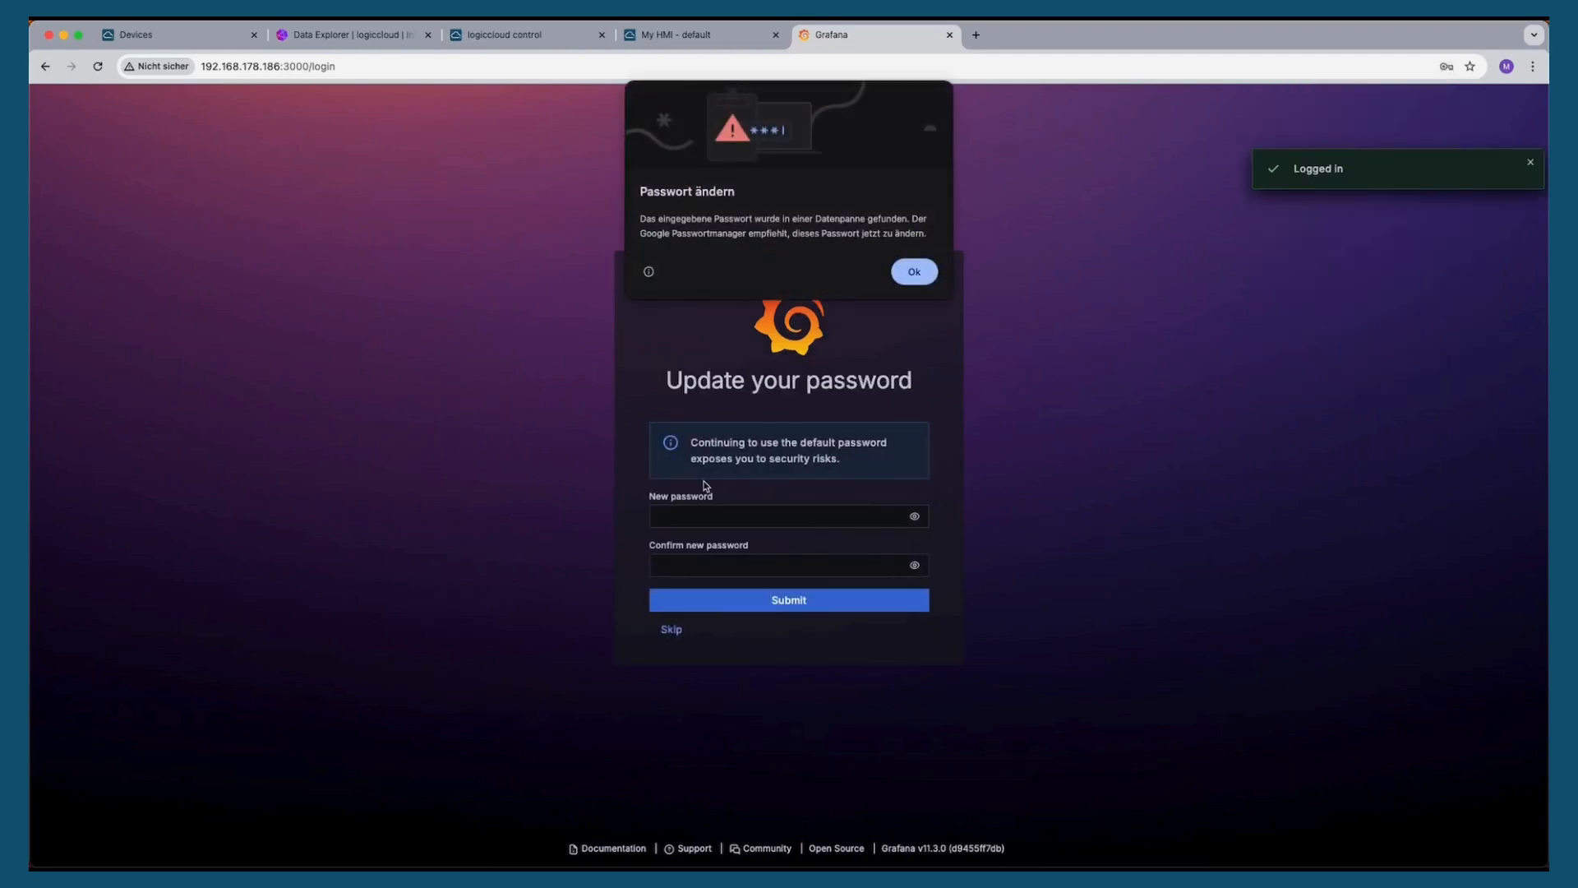
pyautogui.click(693, 644)
pyautogui.click(678, 629)
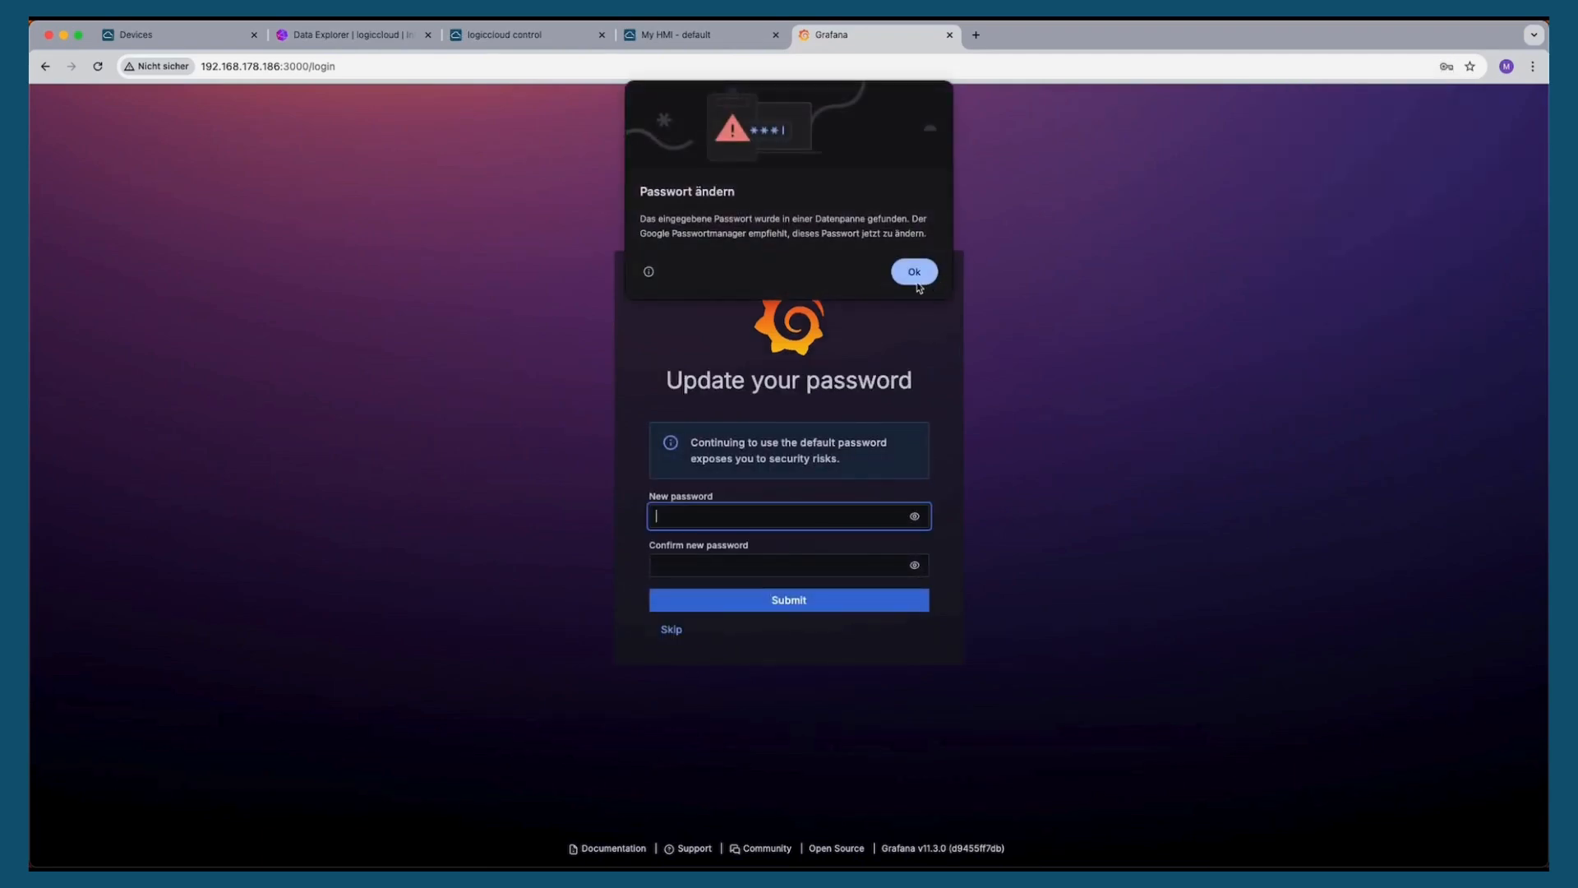
pyautogui.click(917, 278)
pyautogui.click(672, 629)
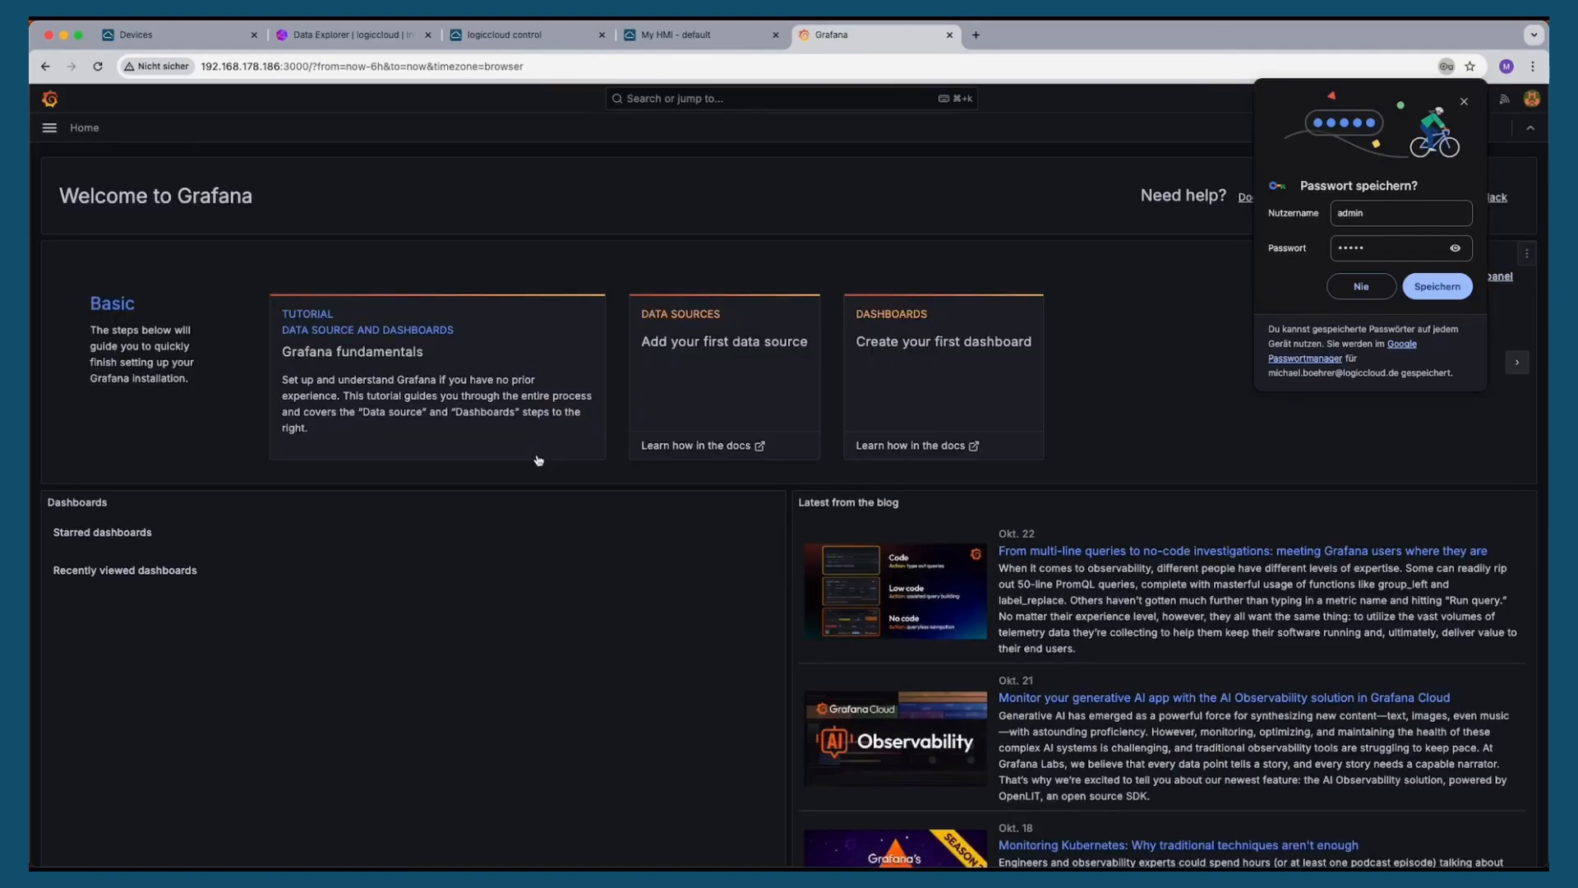
# Add a new InfluxDB data source from the Data sources connections page
pyautogui.click(49, 127)
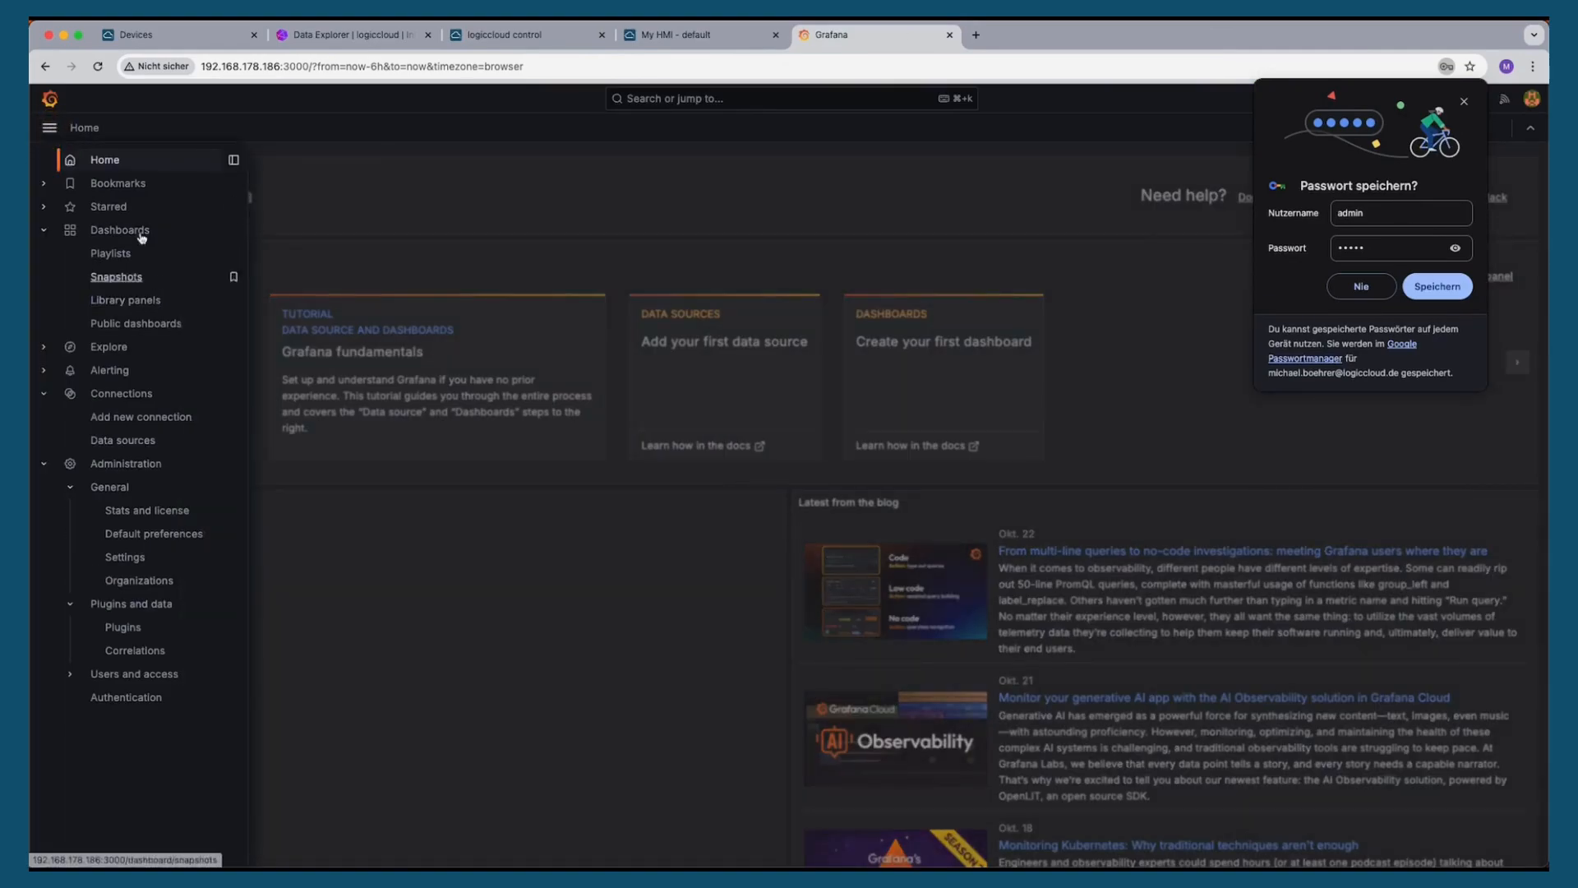
pyautogui.click(129, 450)
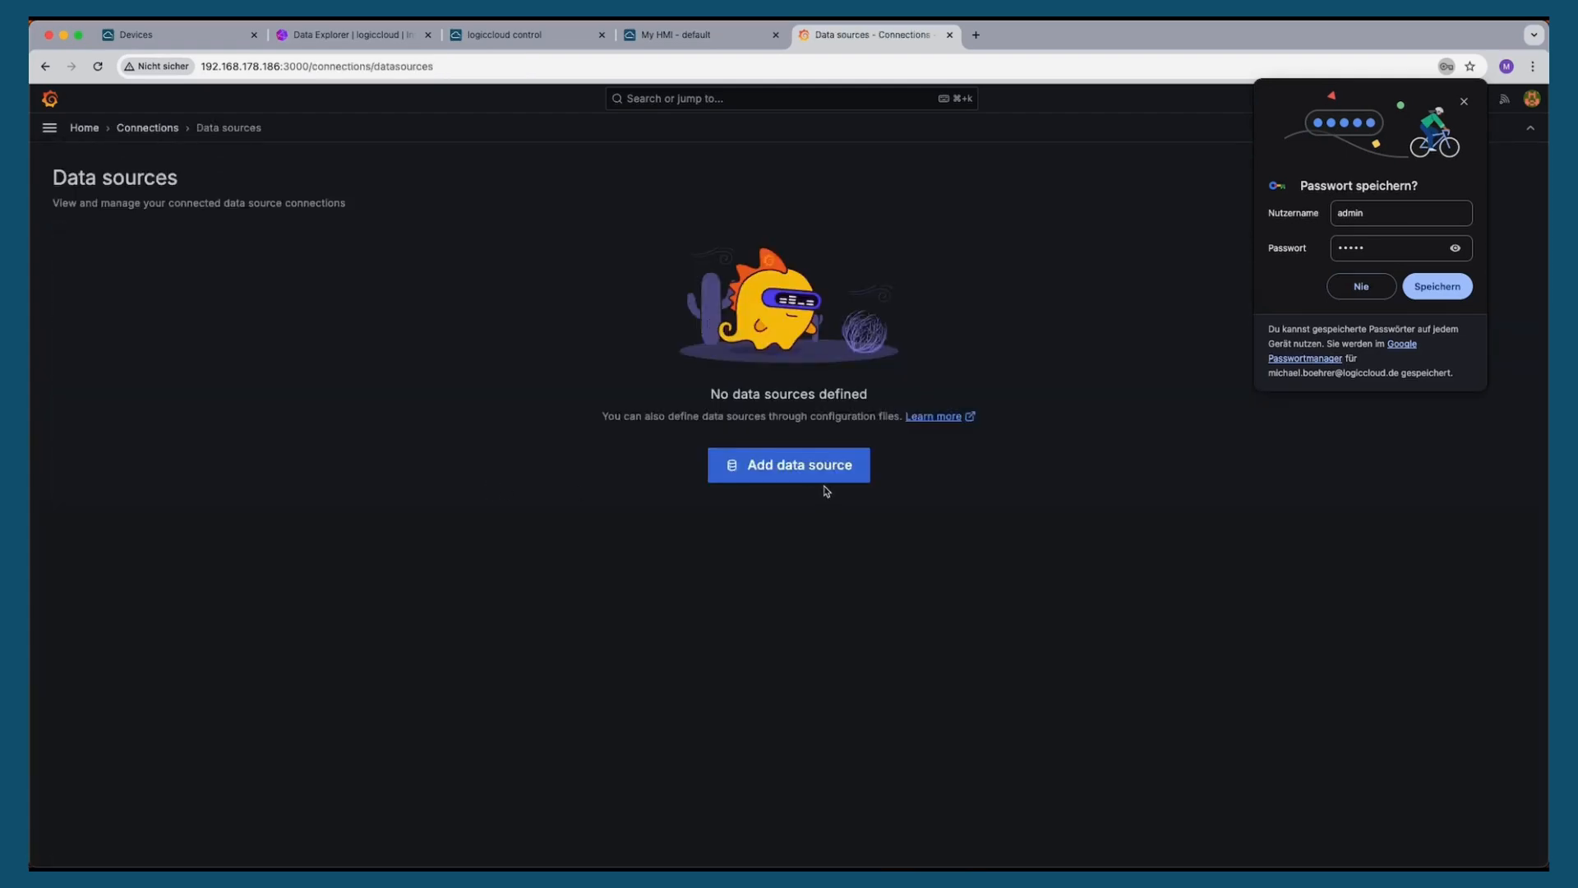
pyautogui.click(773, 462)
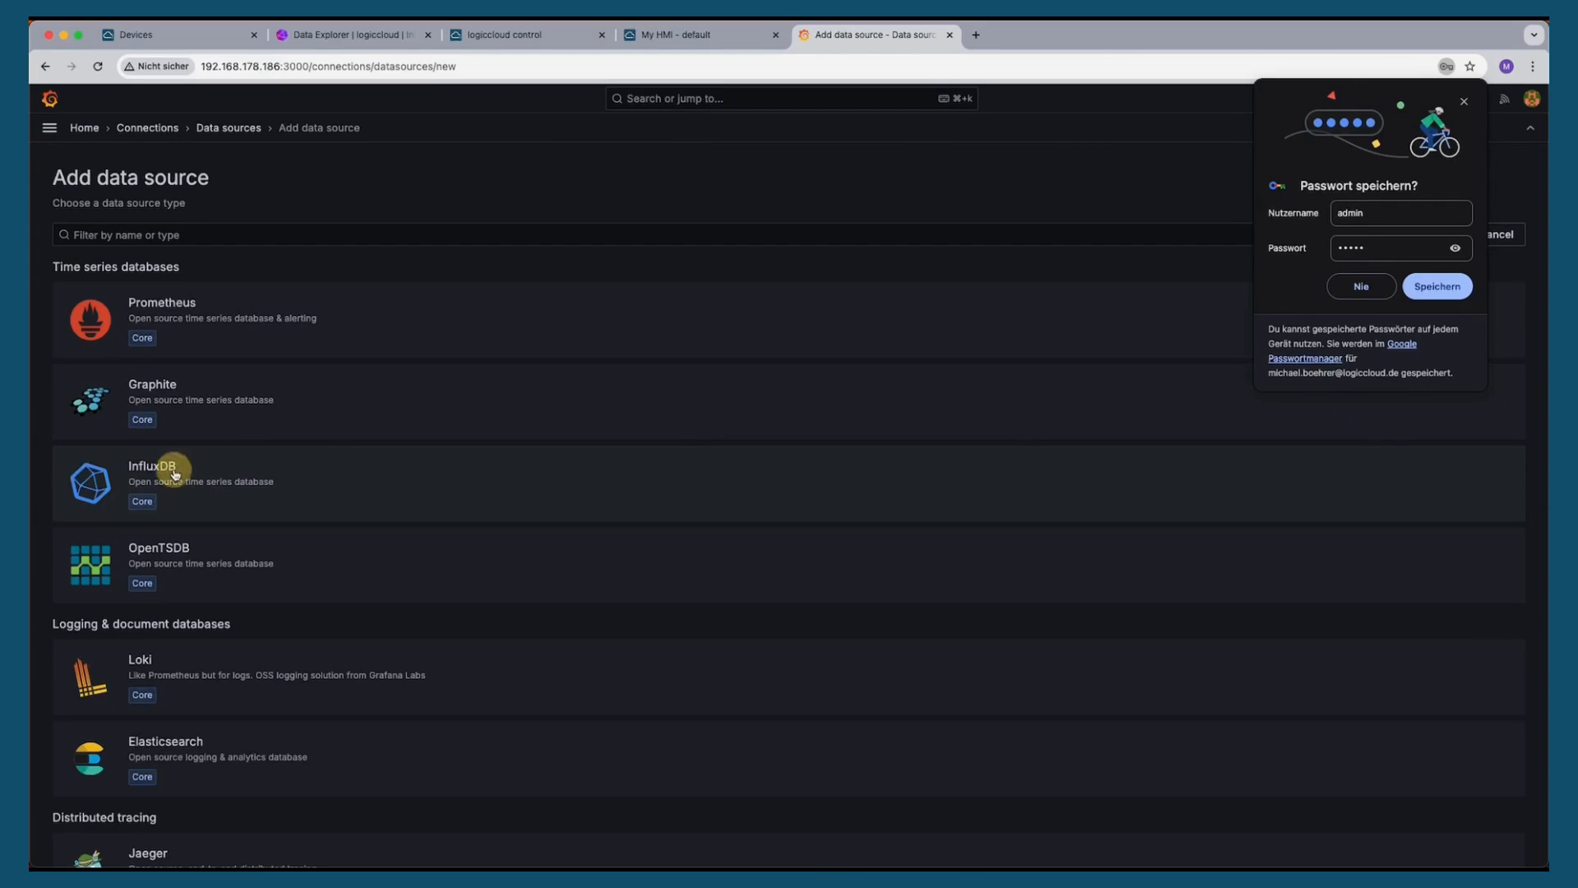
pyautogui.click(174, 474)
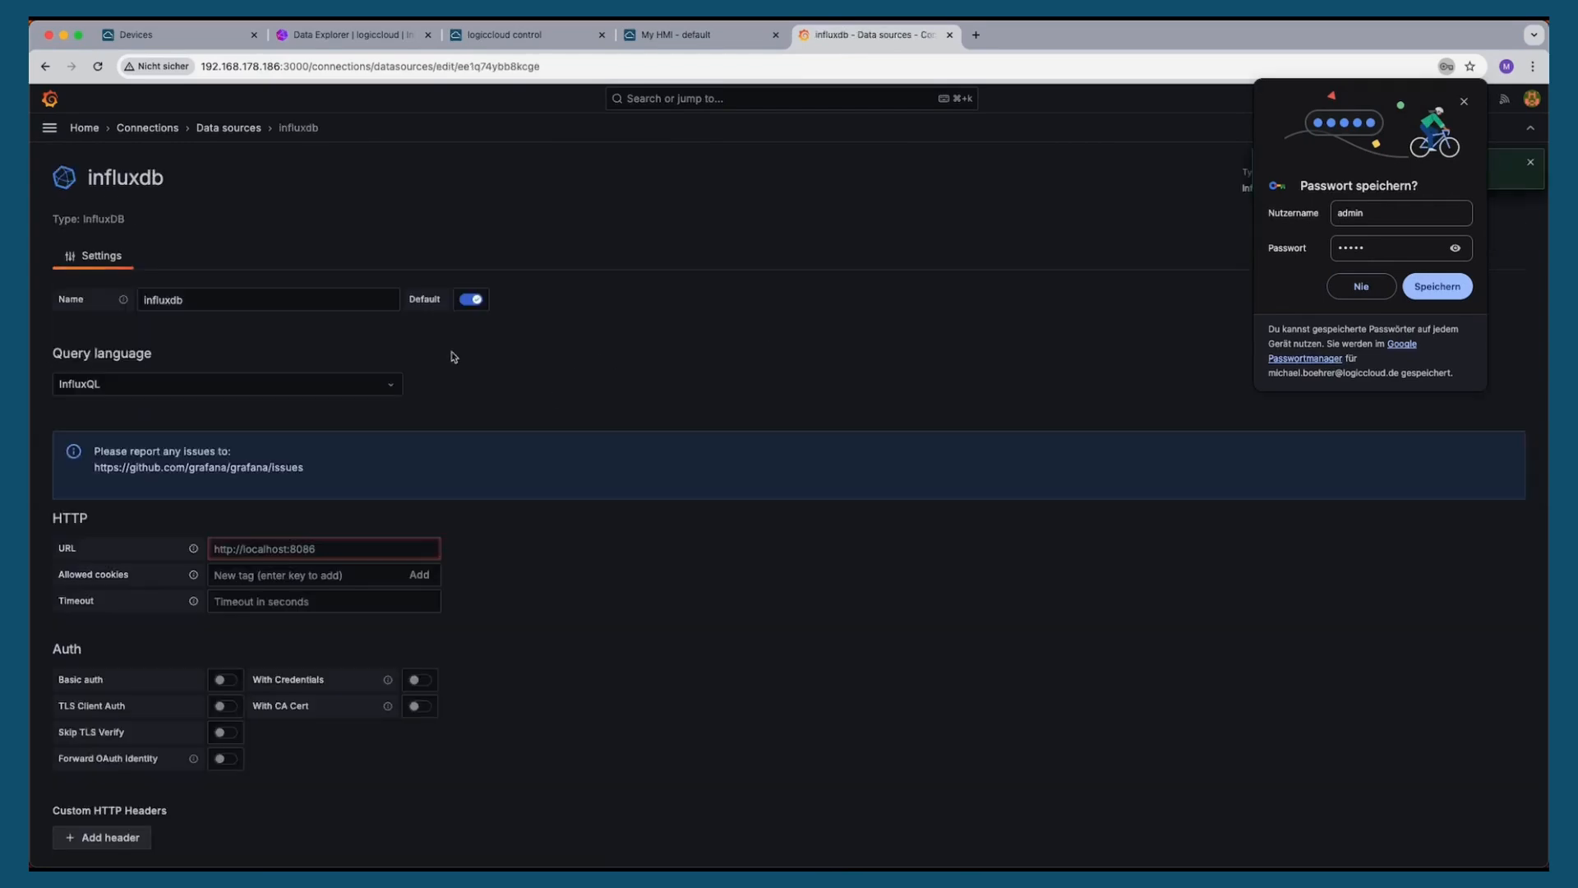
pyautogui.scroll(-1, 275, 381)
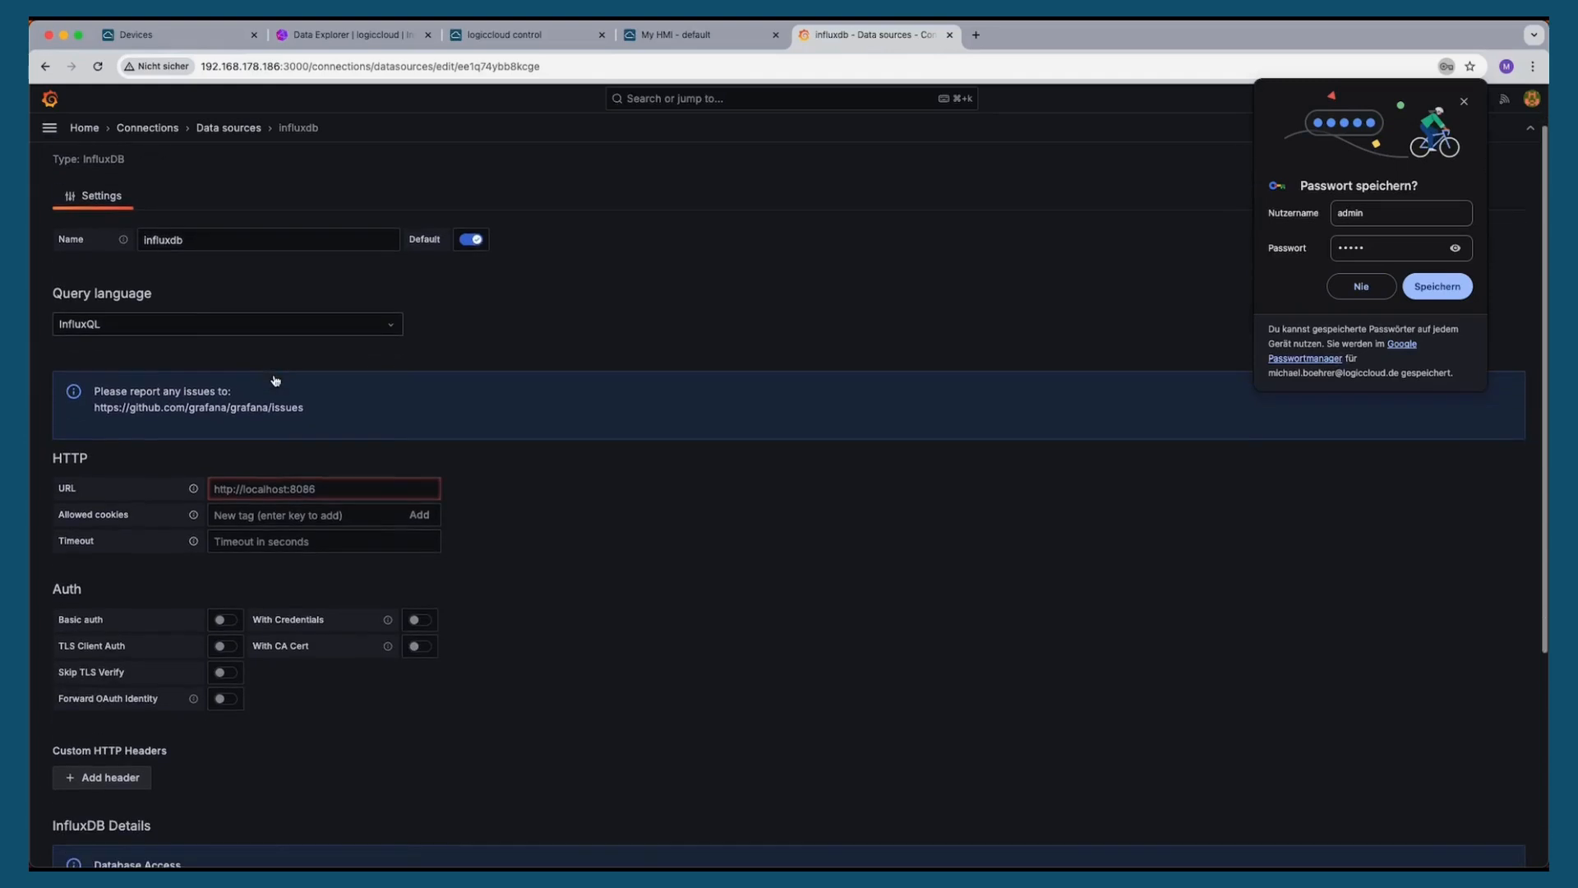
pyautogui.click(256, 488)
pyautogui.write('htt')
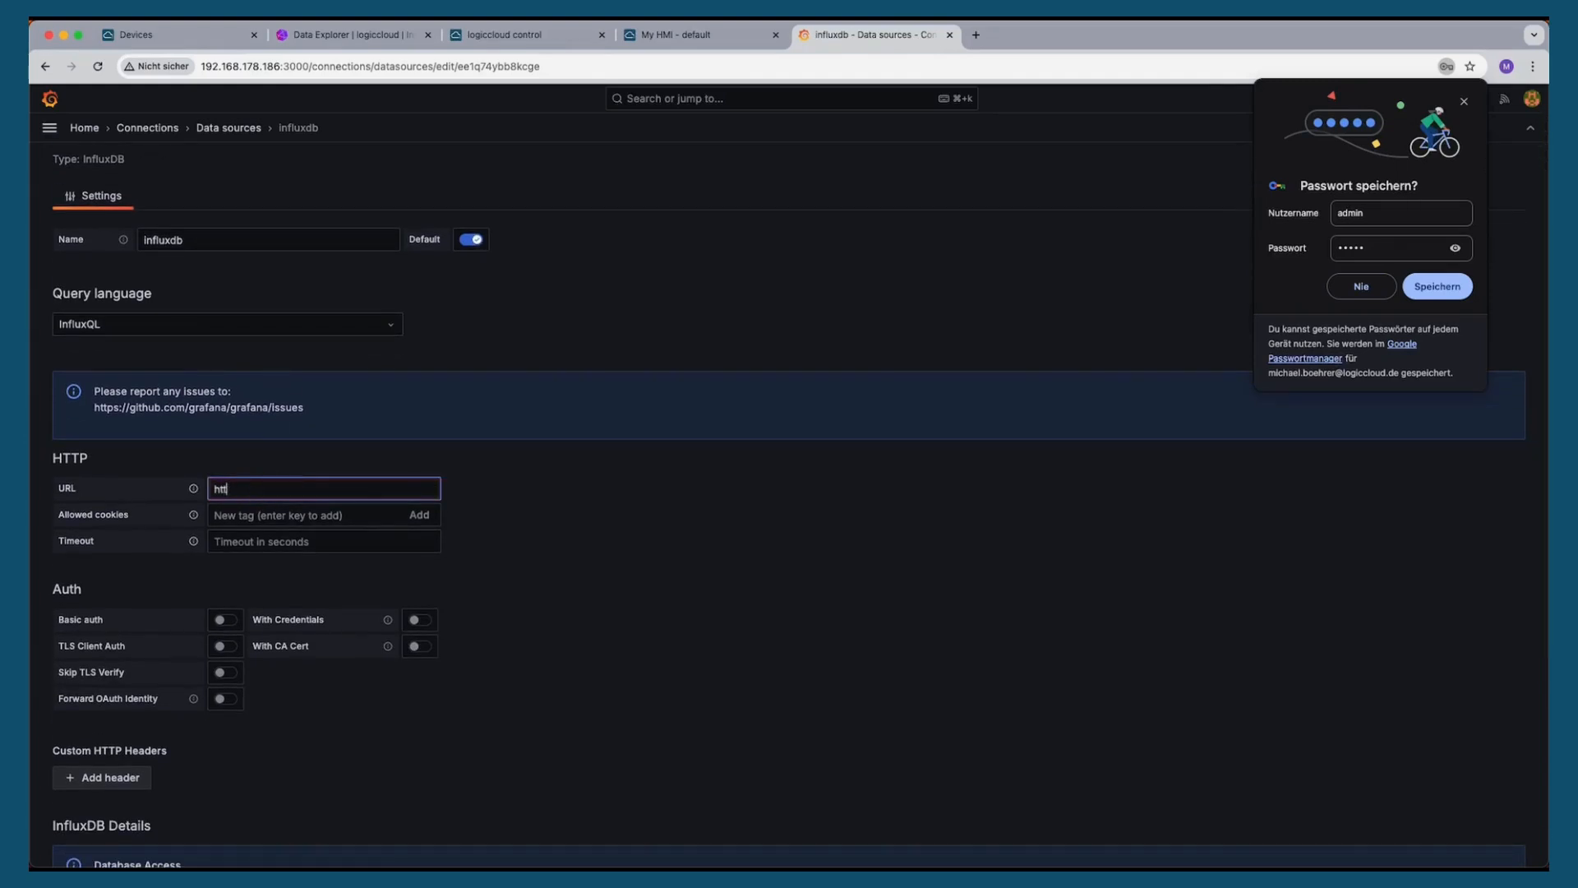
pyautogui.write('p://192.168.178.186:8086')
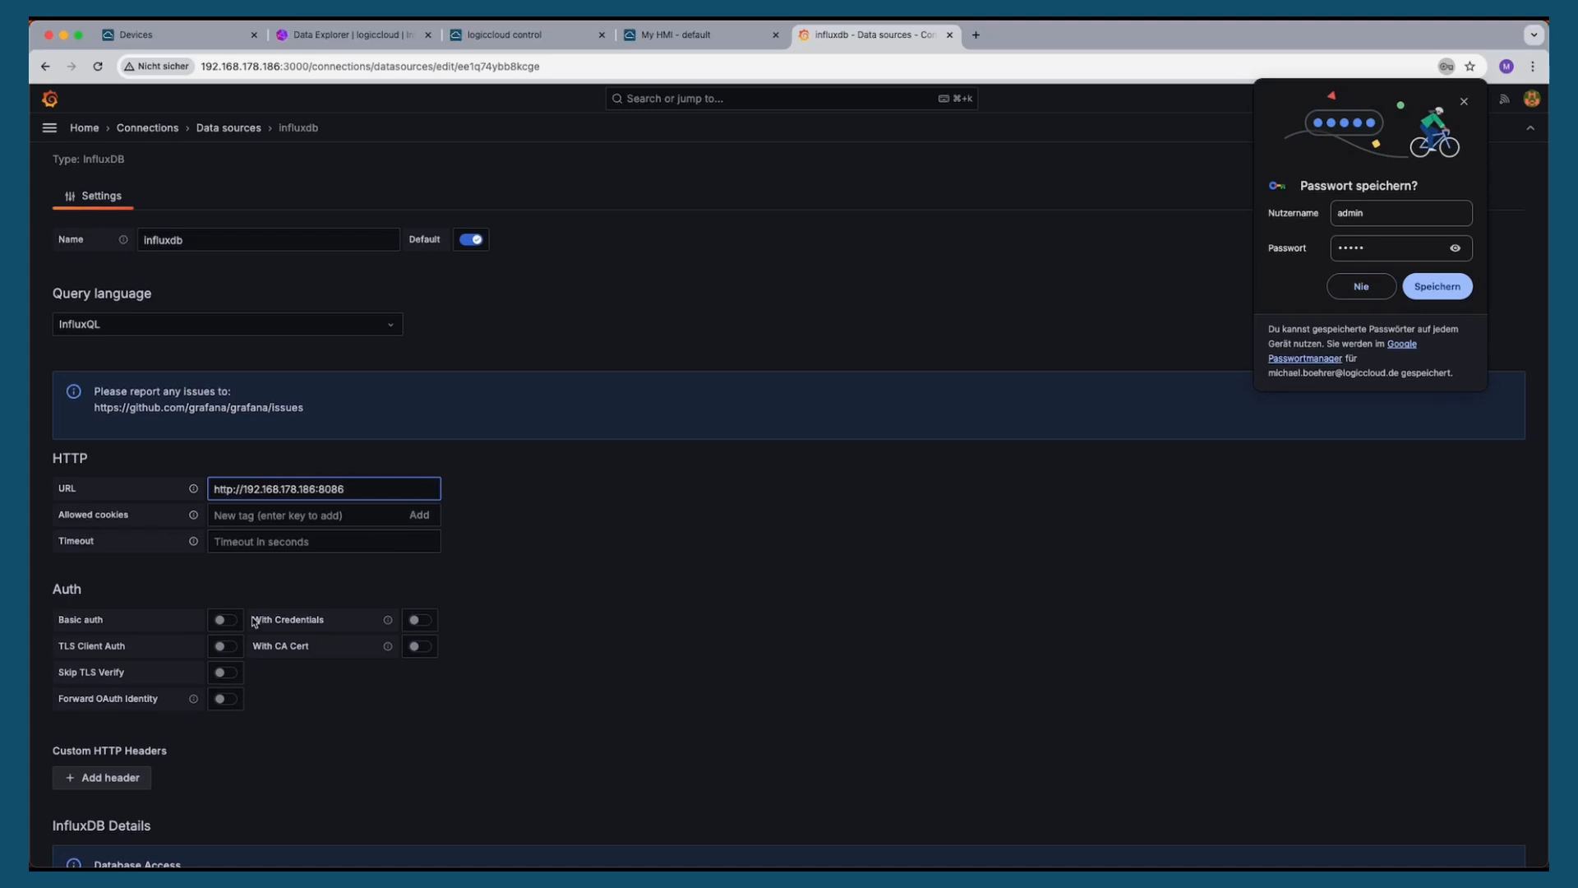
# Set the database to demo and user to logiccloud, enter the password, and save and test the data source
pyautogui.scroll(-5, 379, 543)
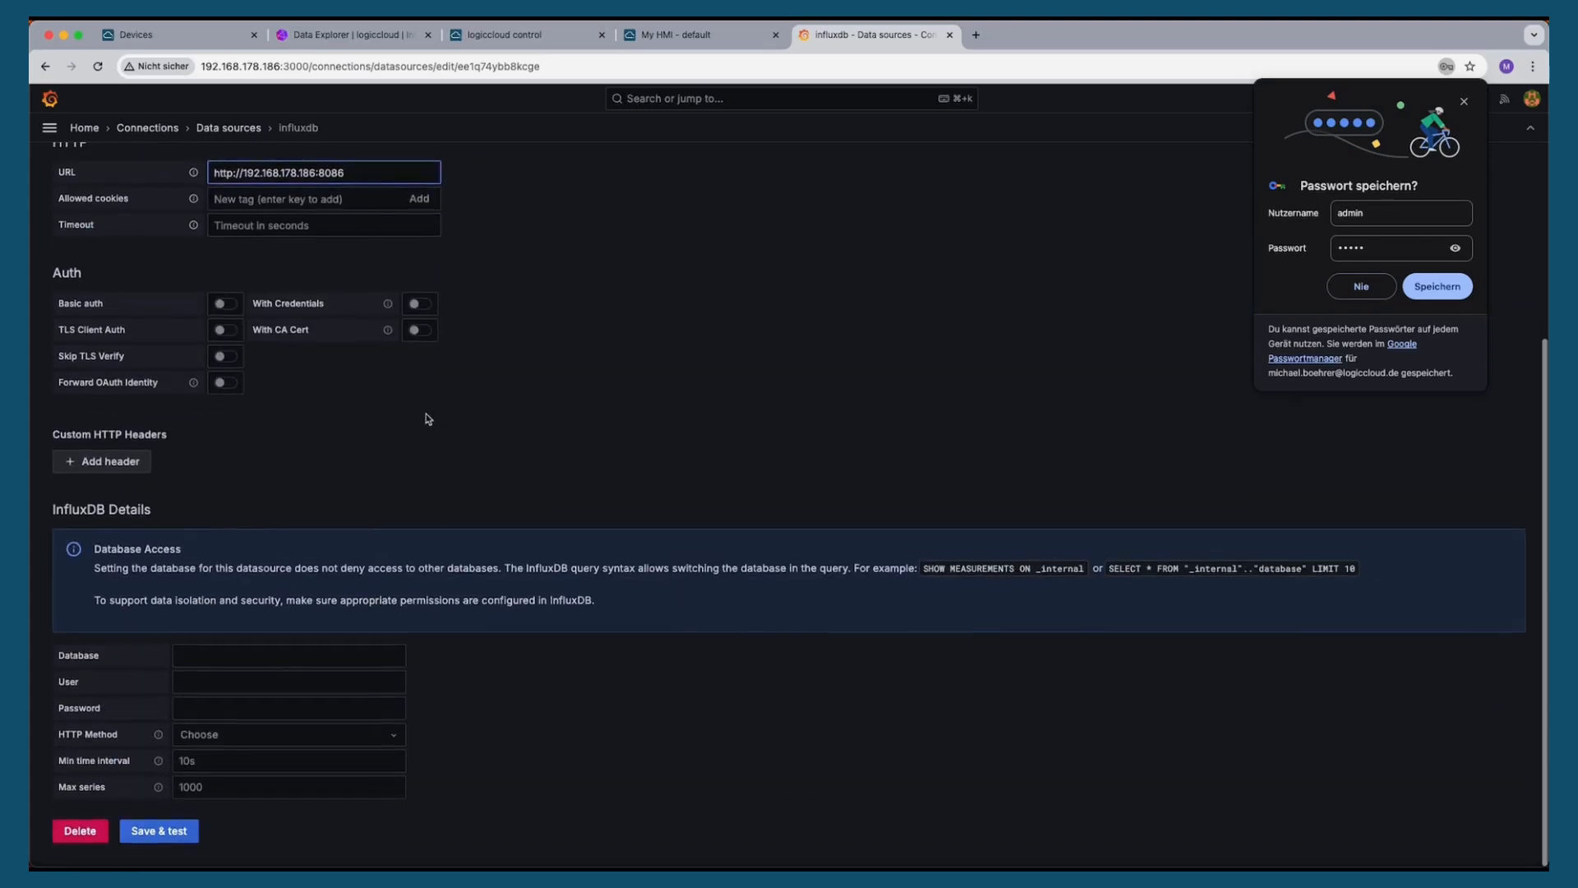
pyautogui.click(209, 654)
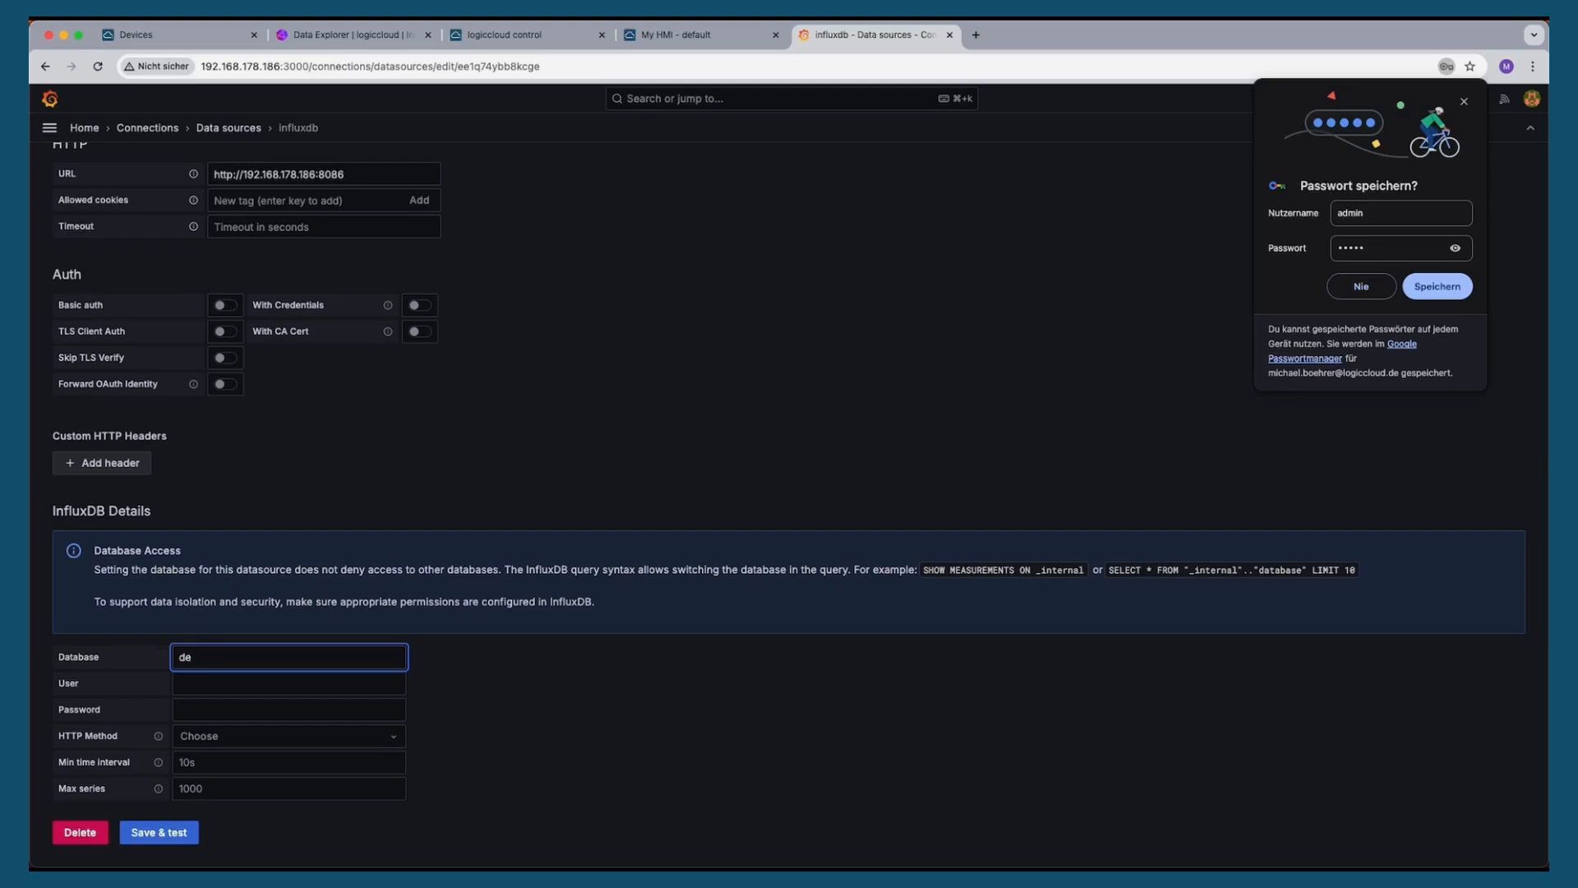
pyautogui.press('Tab')
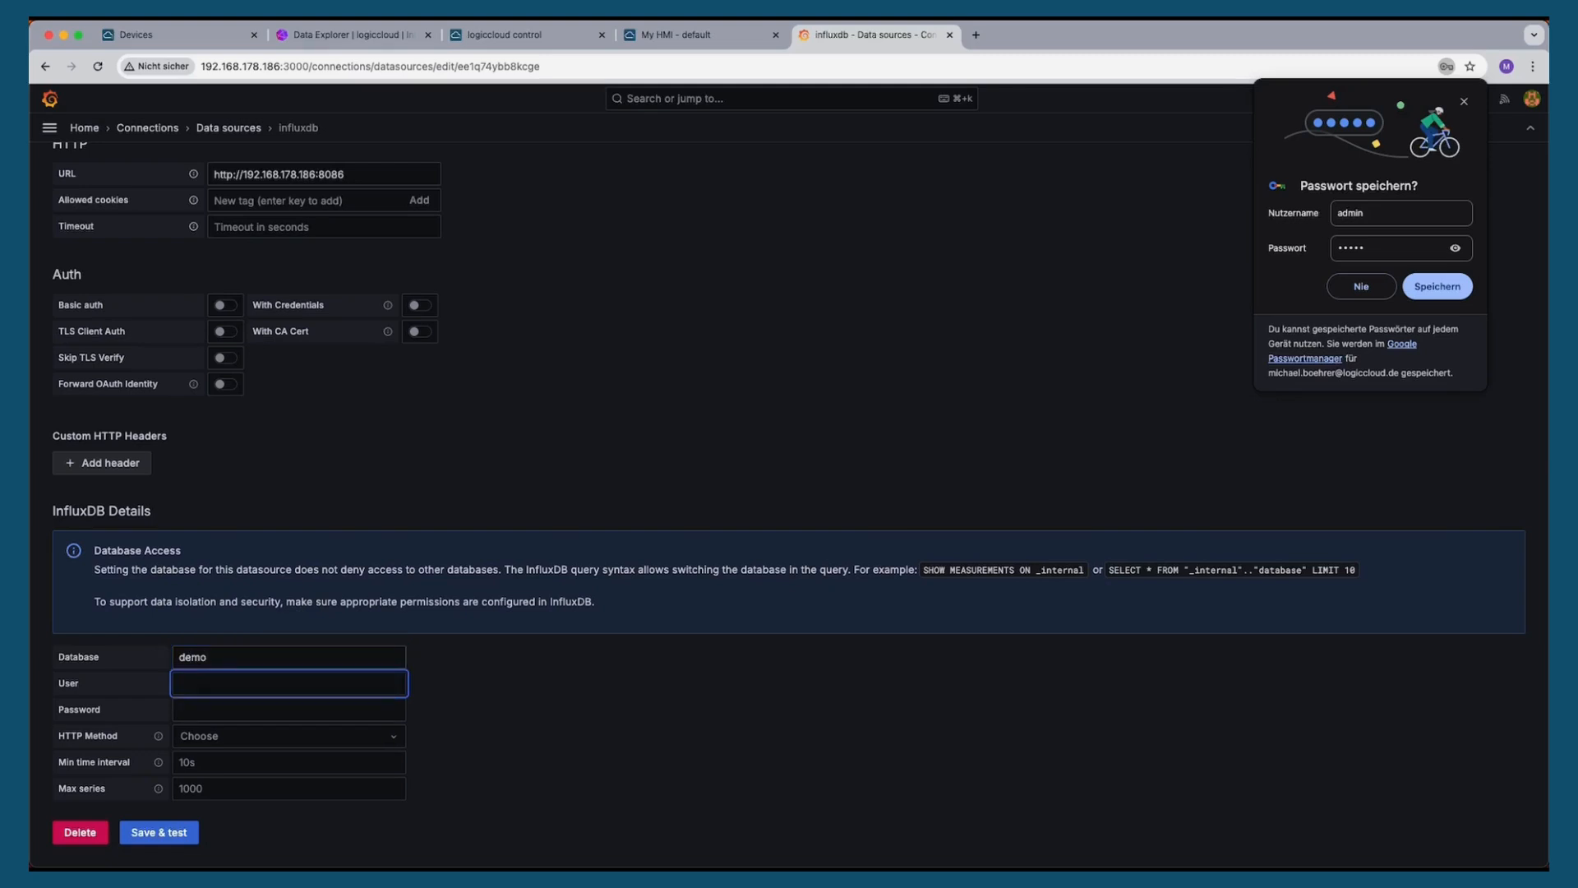
pyautogui.write('logiccloud')
pyautogui.press('Tab')
pyautogui.write('l')
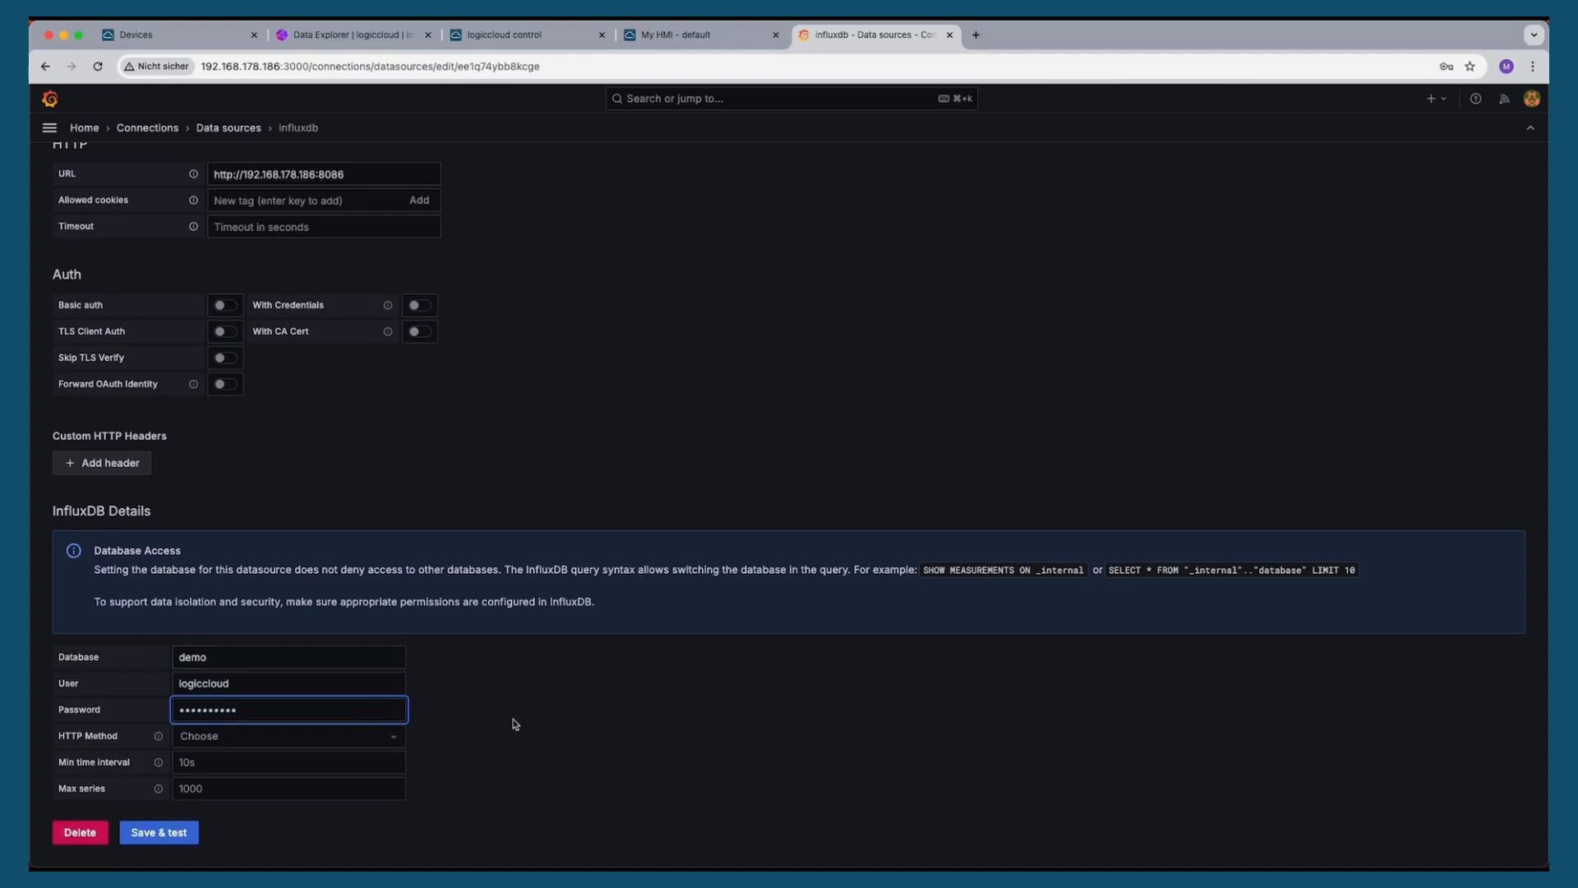
pyautogui.click(160, 832)
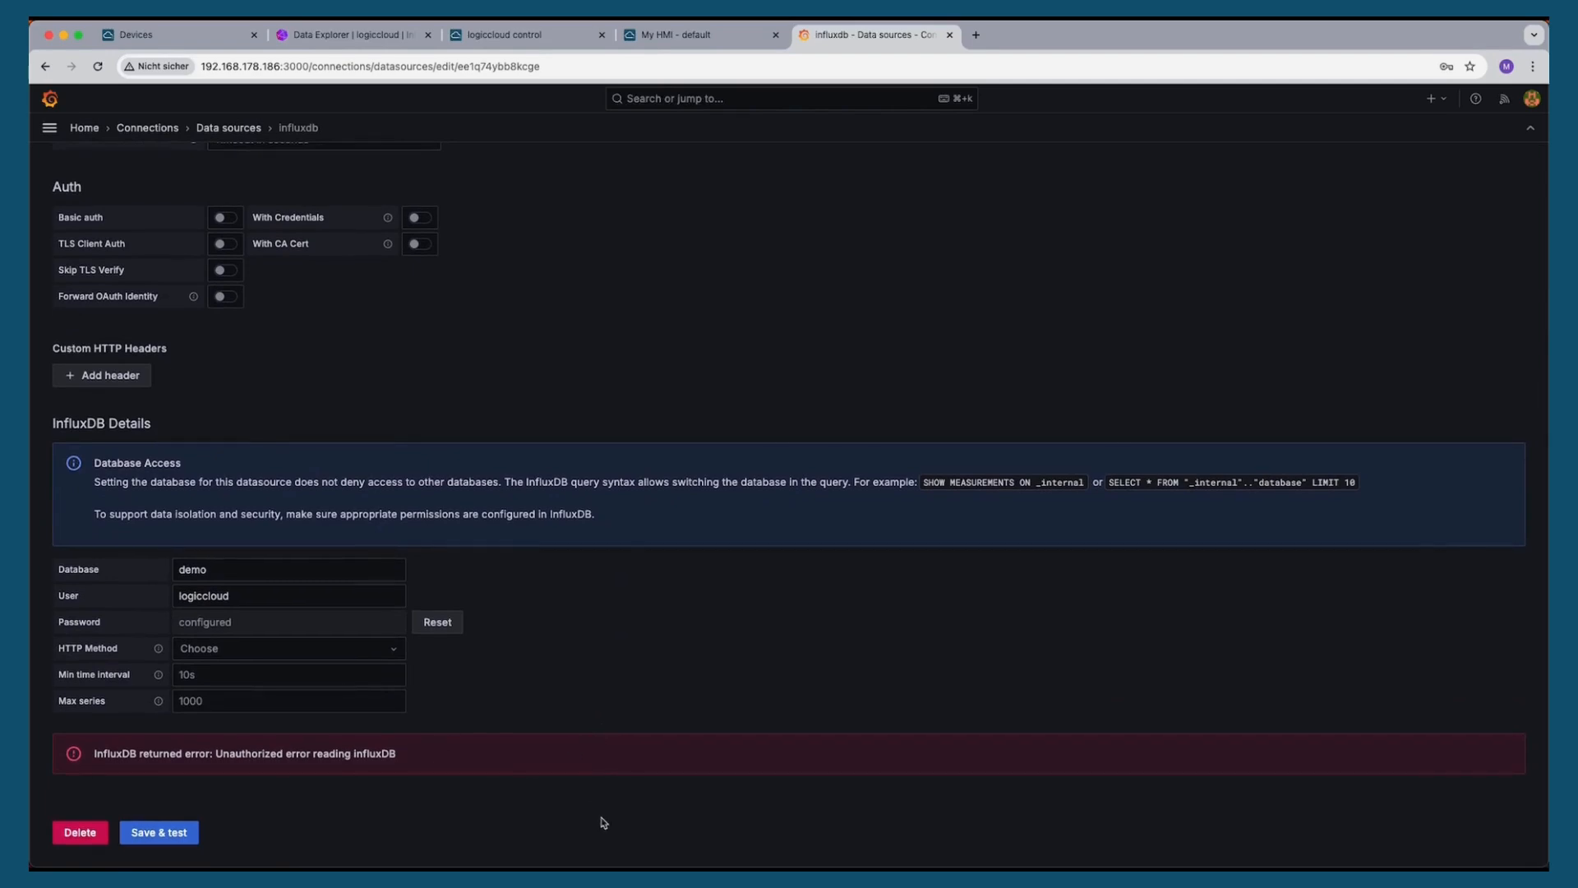
# In the setup script editor, prefix the InfluxDB API token with "Token " and copy the whole token line
pyautogui.press('super+Tab')
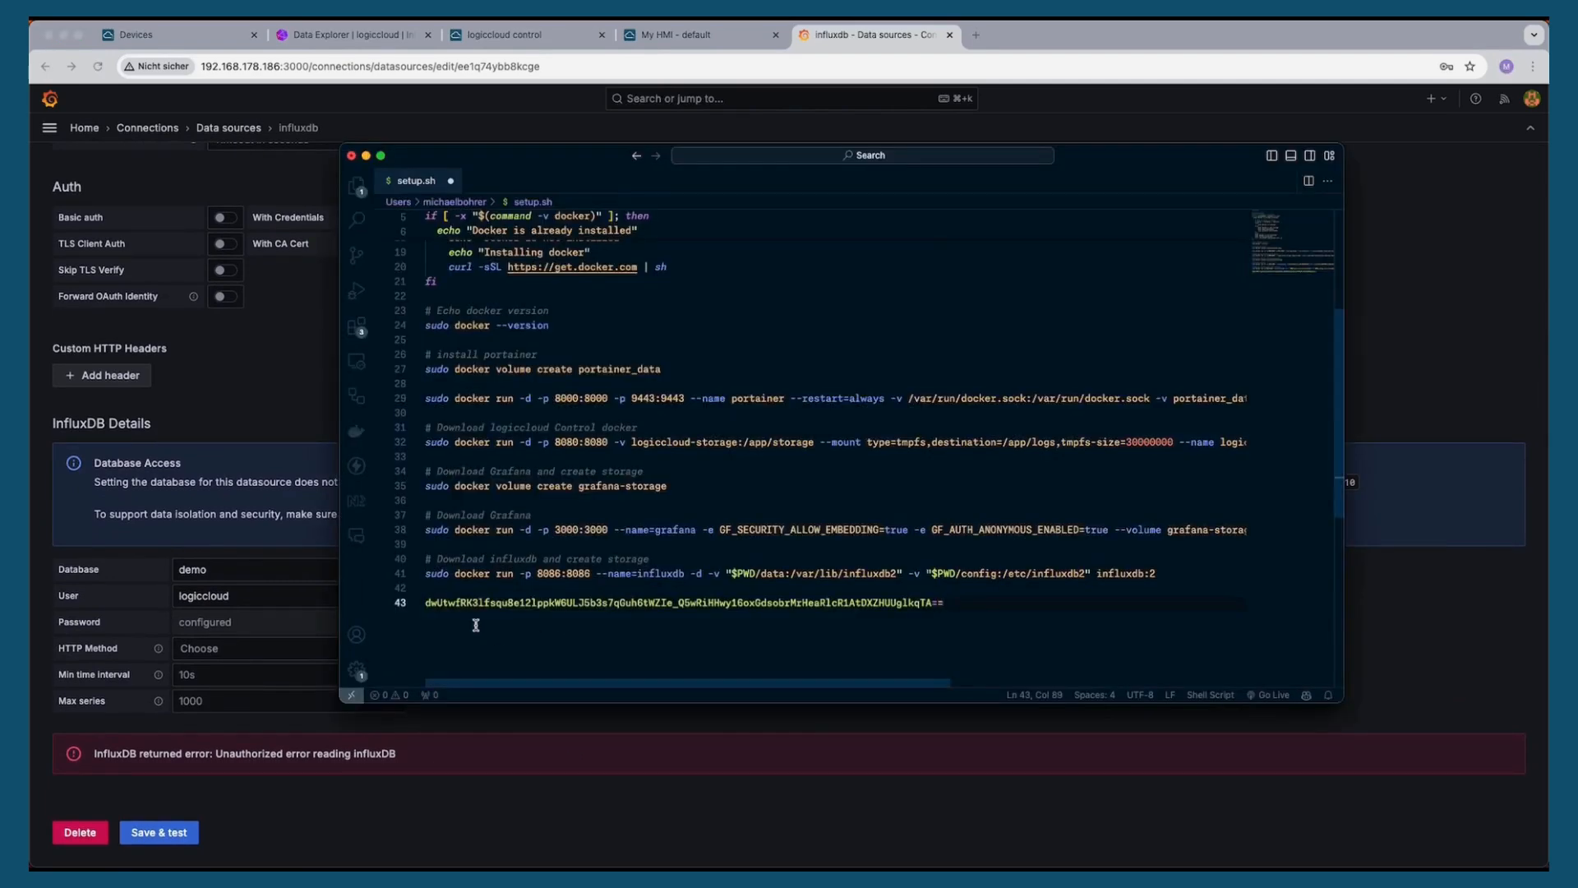
pyautogui.doubleClick(426, 603)
pyautogui.click(426, 602)
pyautogui.write('Token')
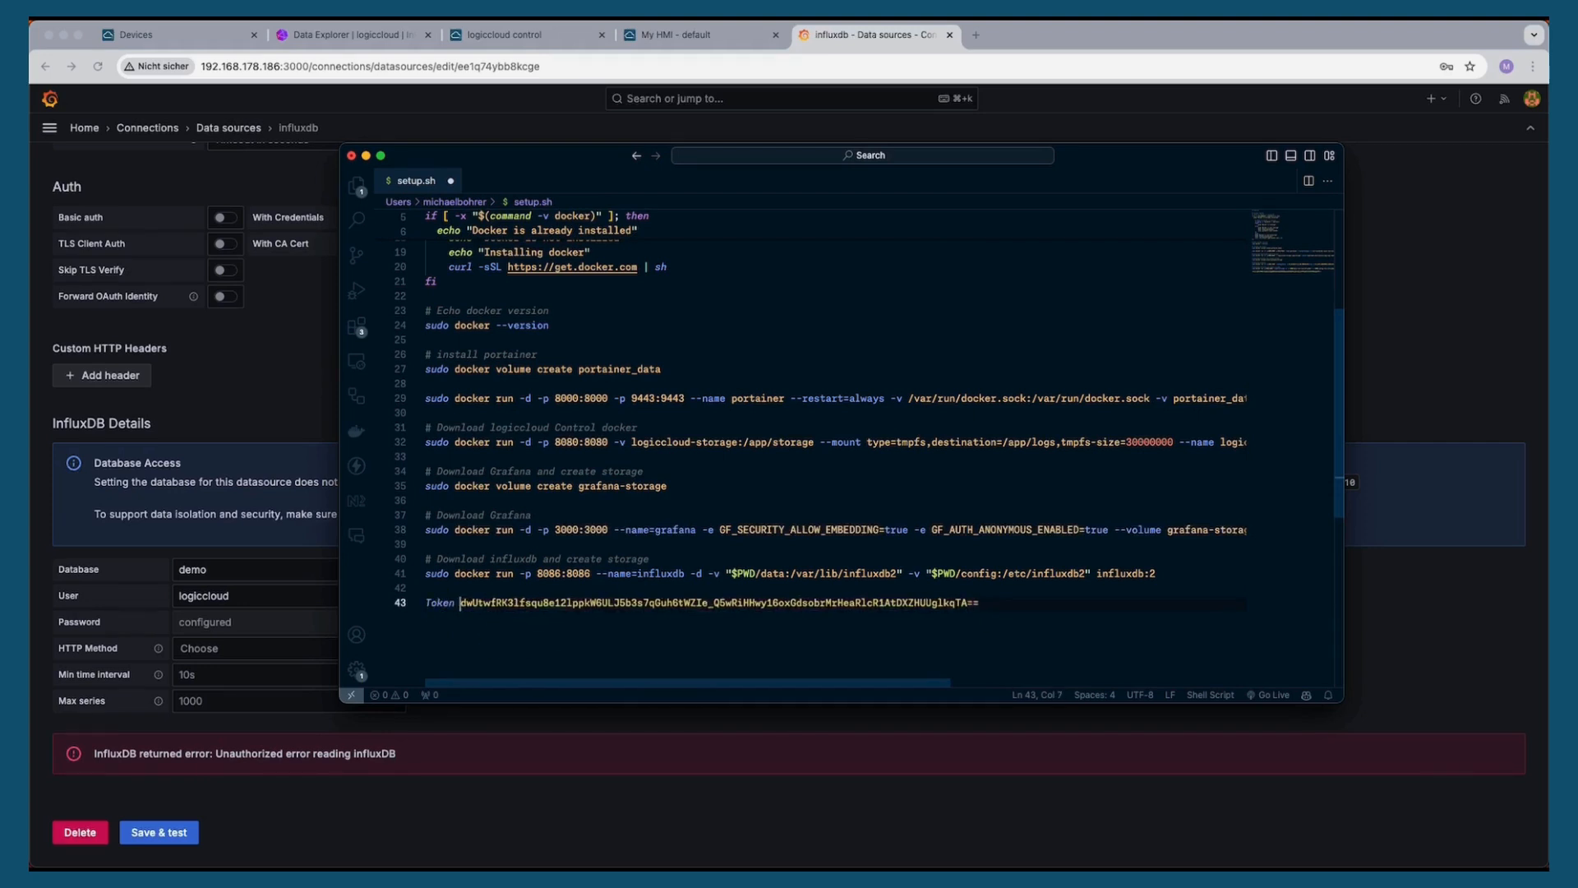
pyautogui.moveTo(1018, 599); pyautogui.dragTo(394, 604)
# Add a custom Authorization HTTP header with the copied token as its value and save and test the data source
pyautogui.click(259, 403)
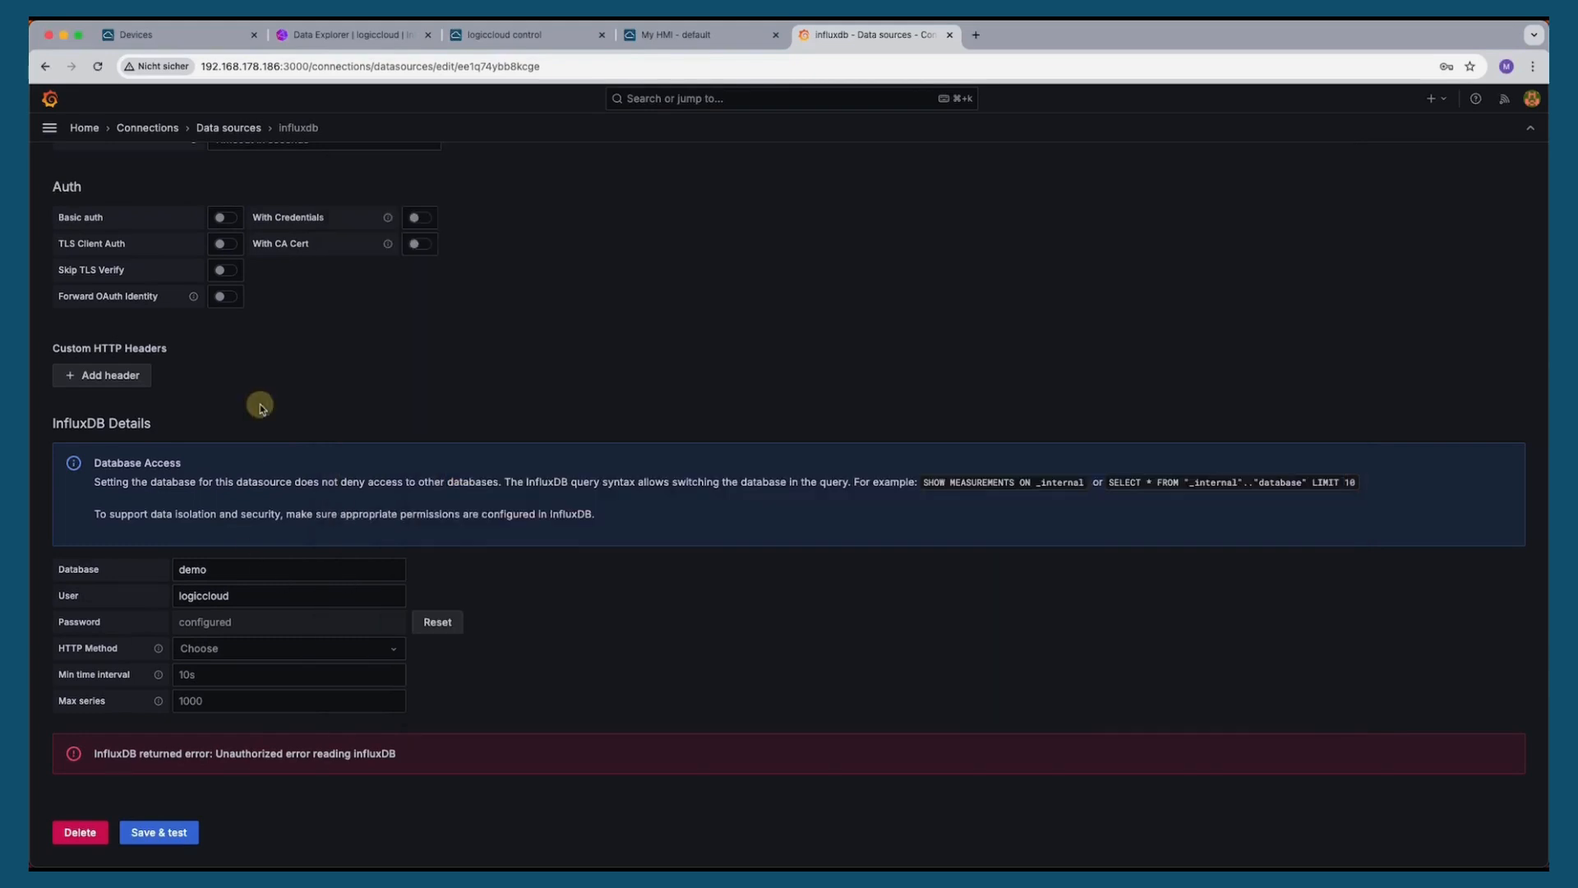
pyautogui.click(115, 375)
pyautogui.click(193, 375)
pyautogui.write('A')
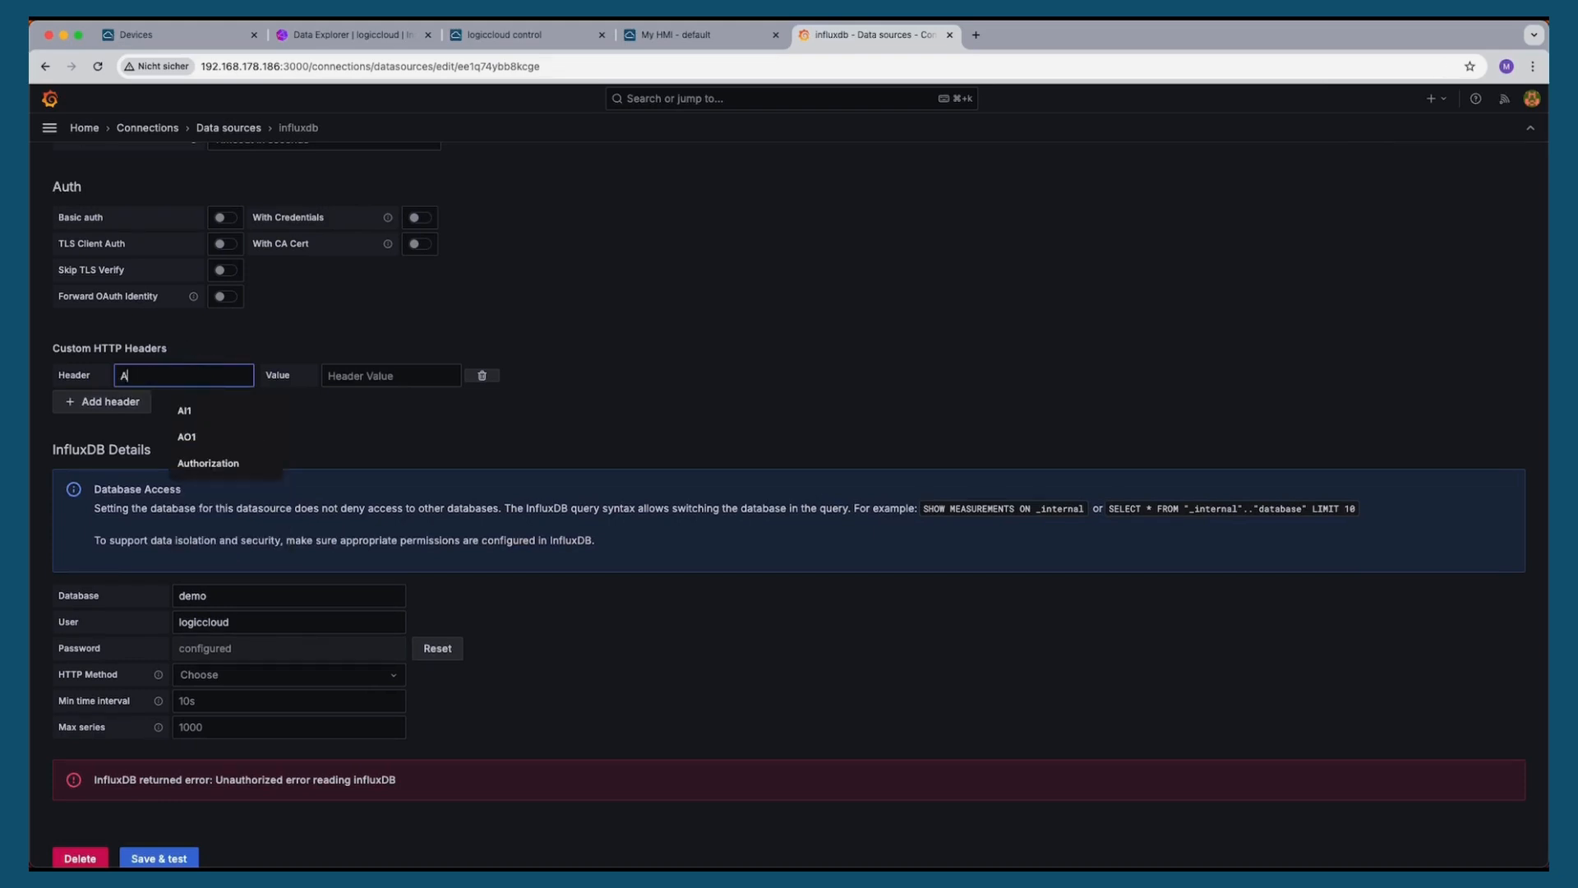
pyautogui.click(208, 463)
pyautogui.click(391, 376)
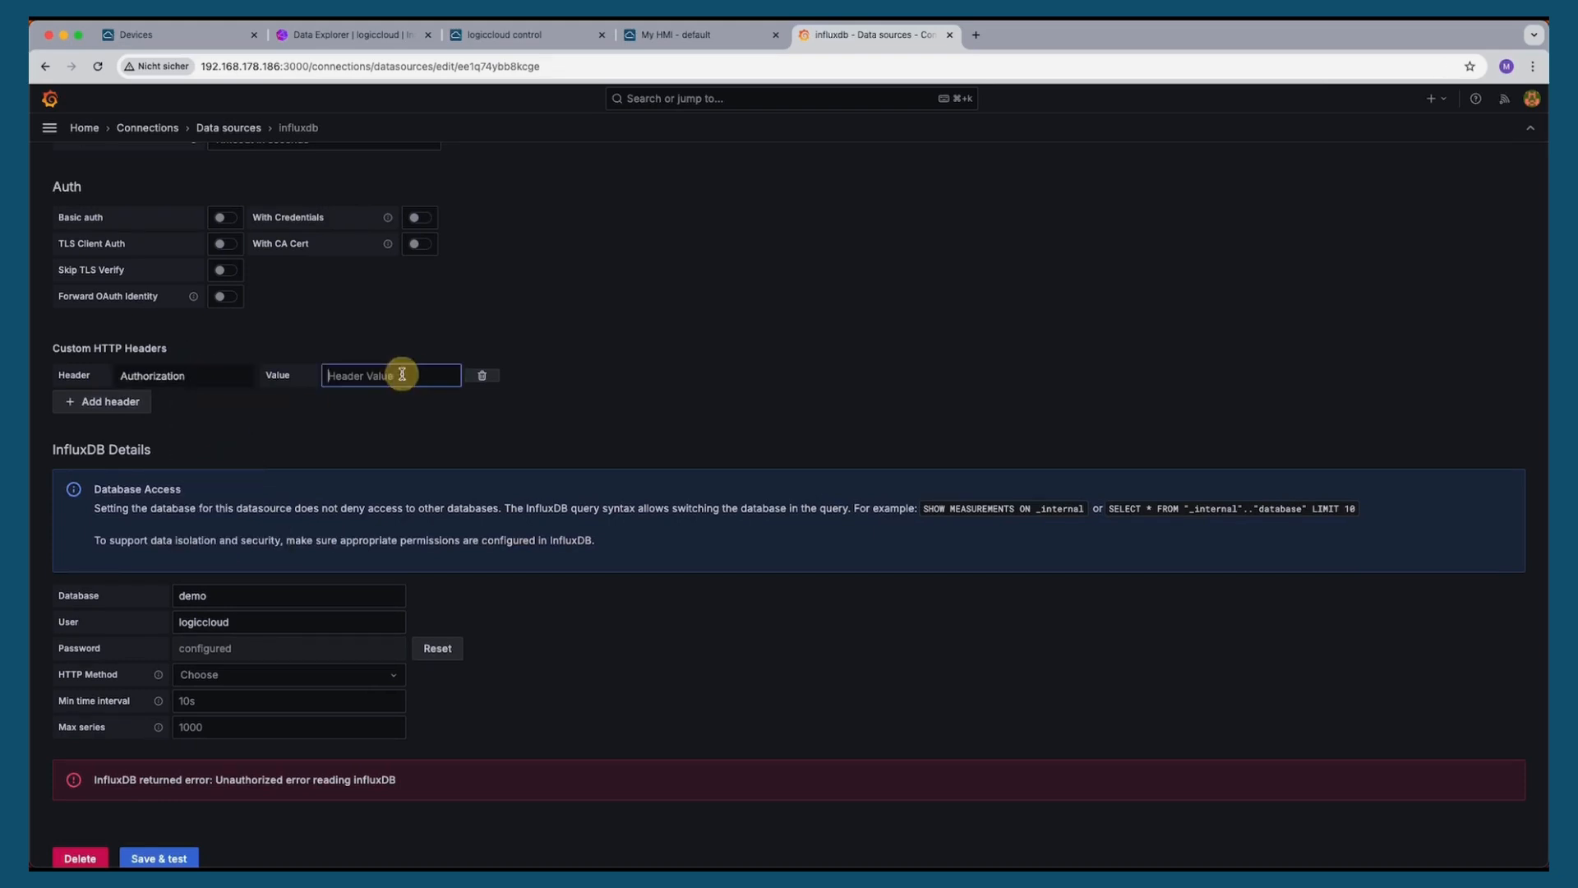
pyautogui.press('super+v')
pyautogui.click(174, 856)
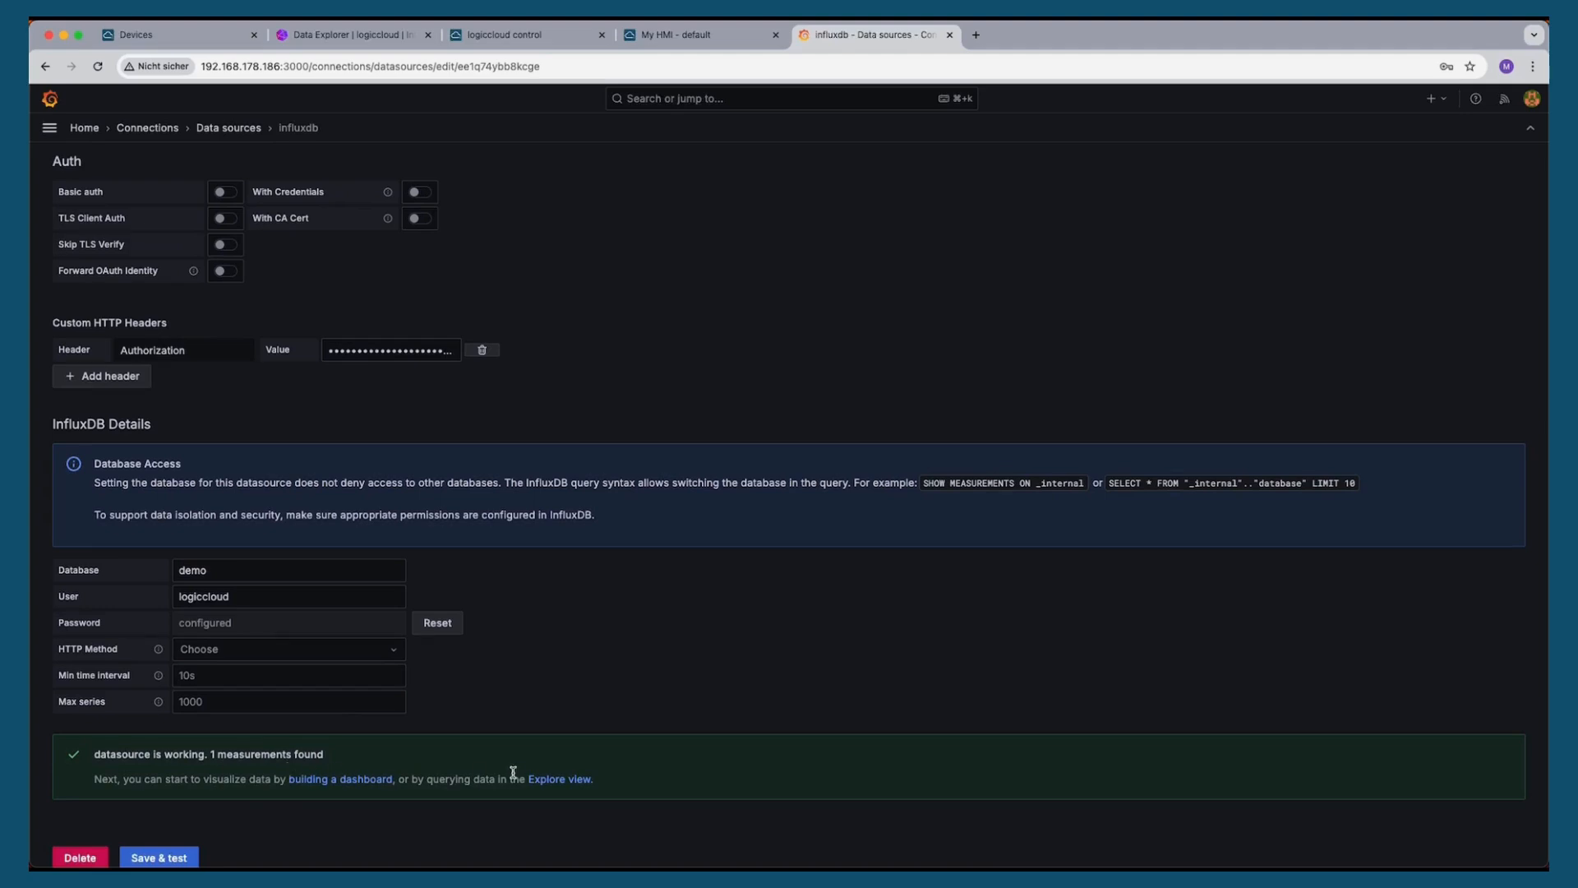
# Open the Grafana Dashboards page
pyautogui.scroll(6, 649, 638)
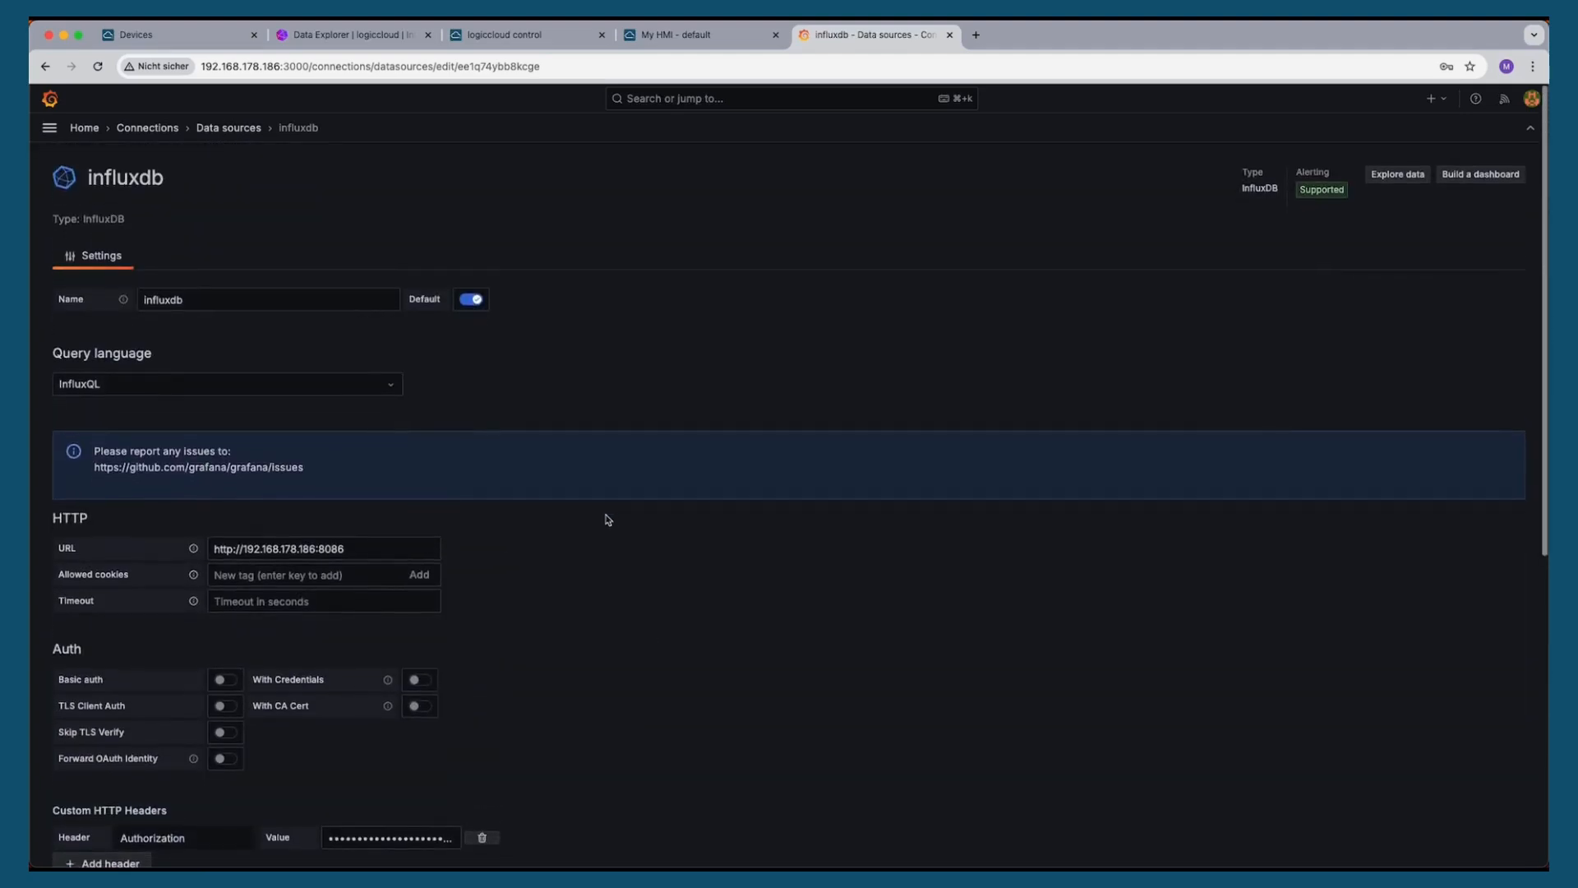
pyautogui.click(48, 129)
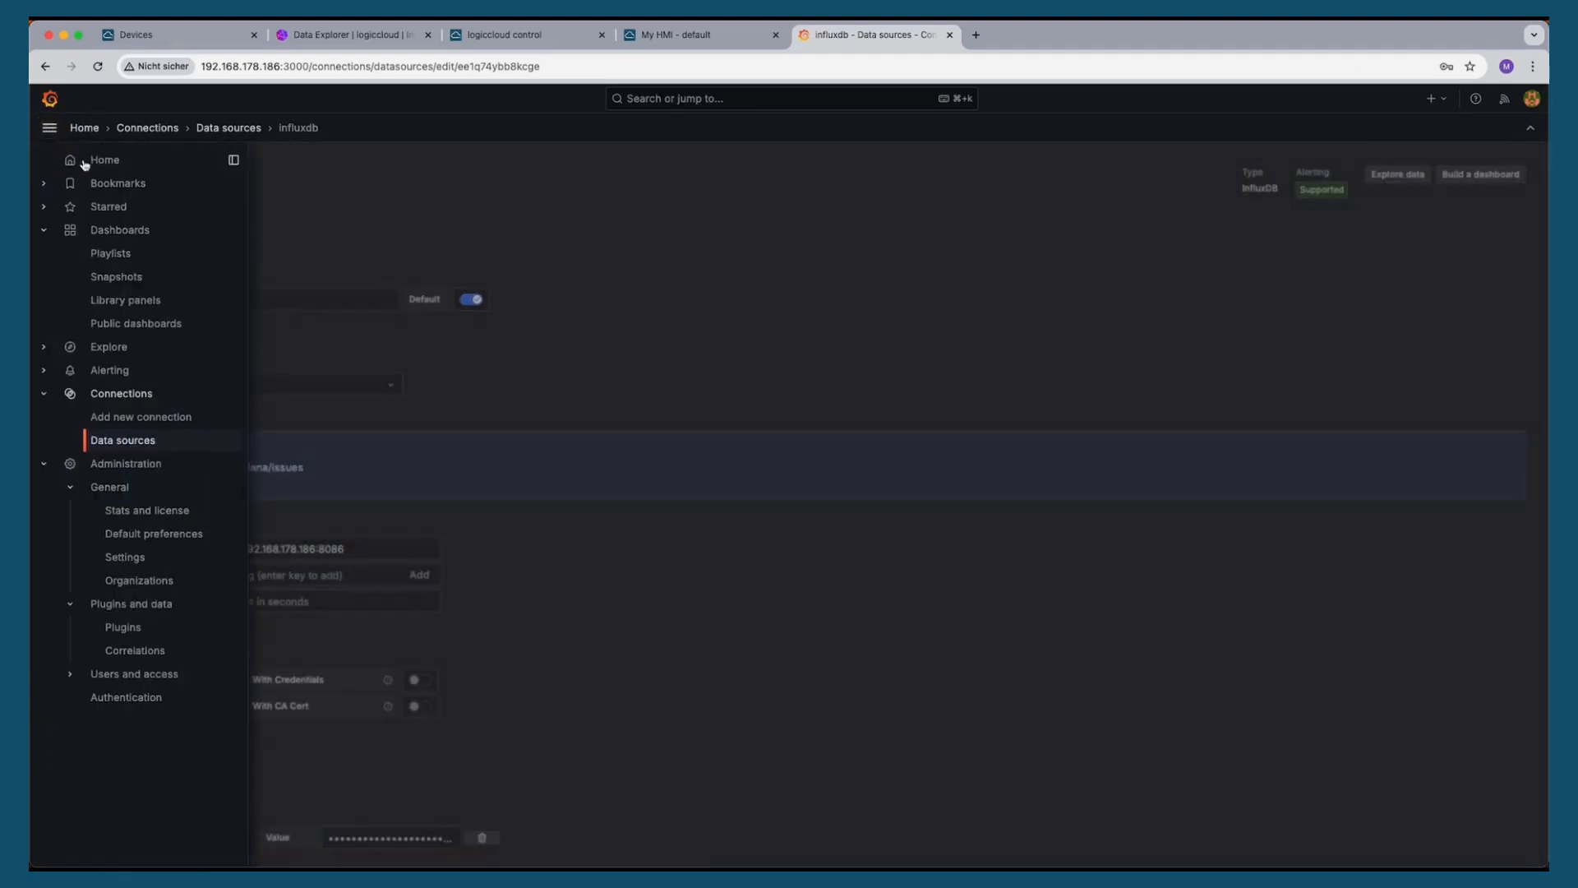
pyautogui.click(117, 230)
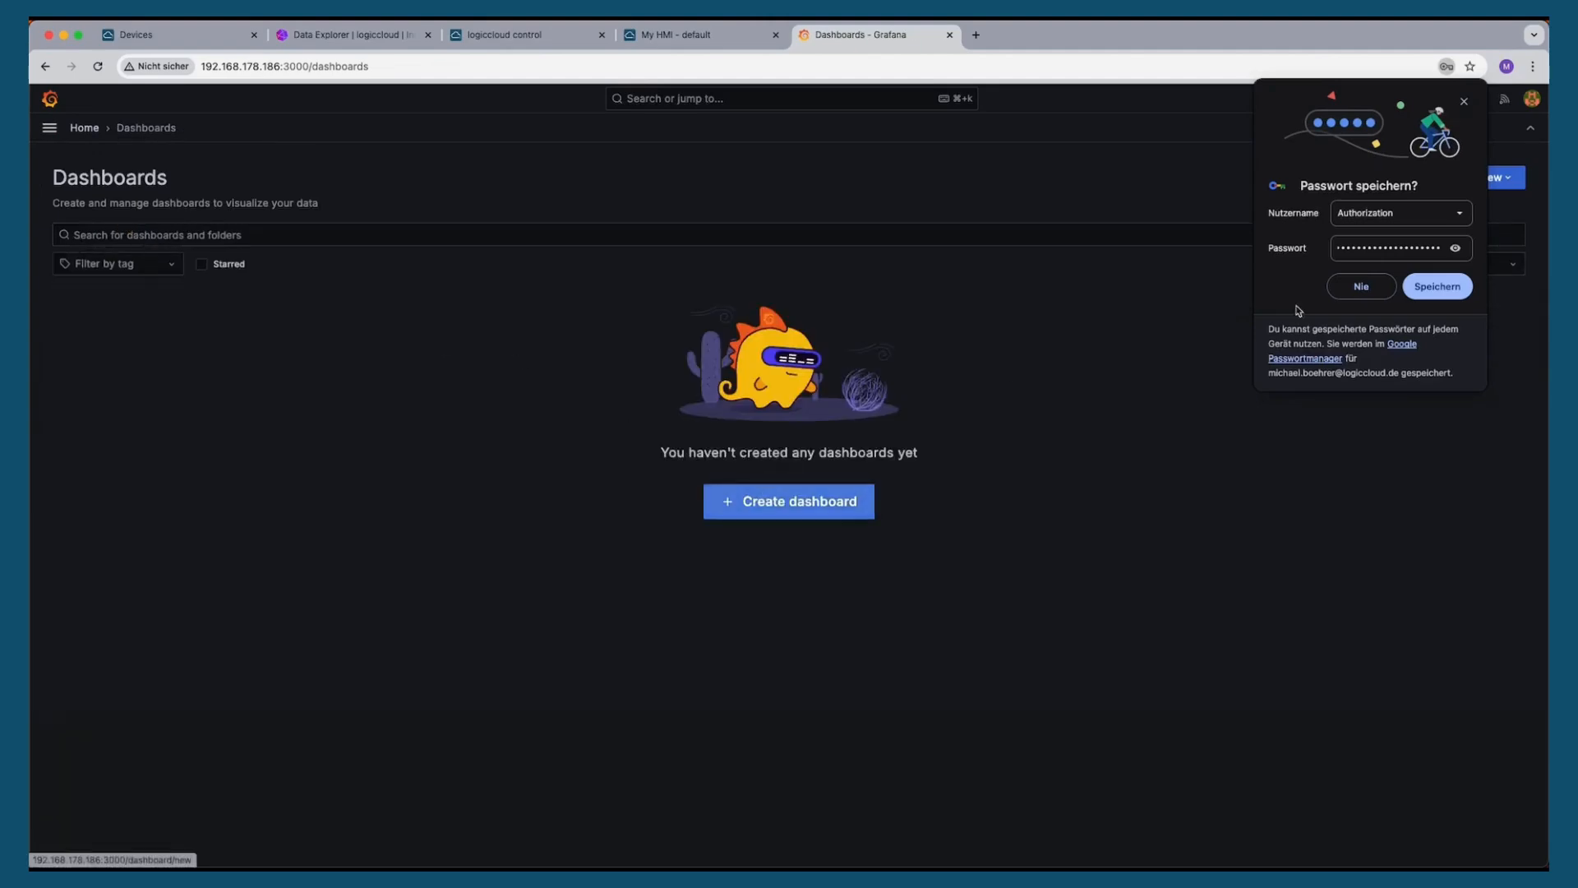
# Create a new dashboard with a panel querying the influxdb data source's data measurement, field Filling
pyautogui.click(1464, 102)
pyautogui.click(777, 511)
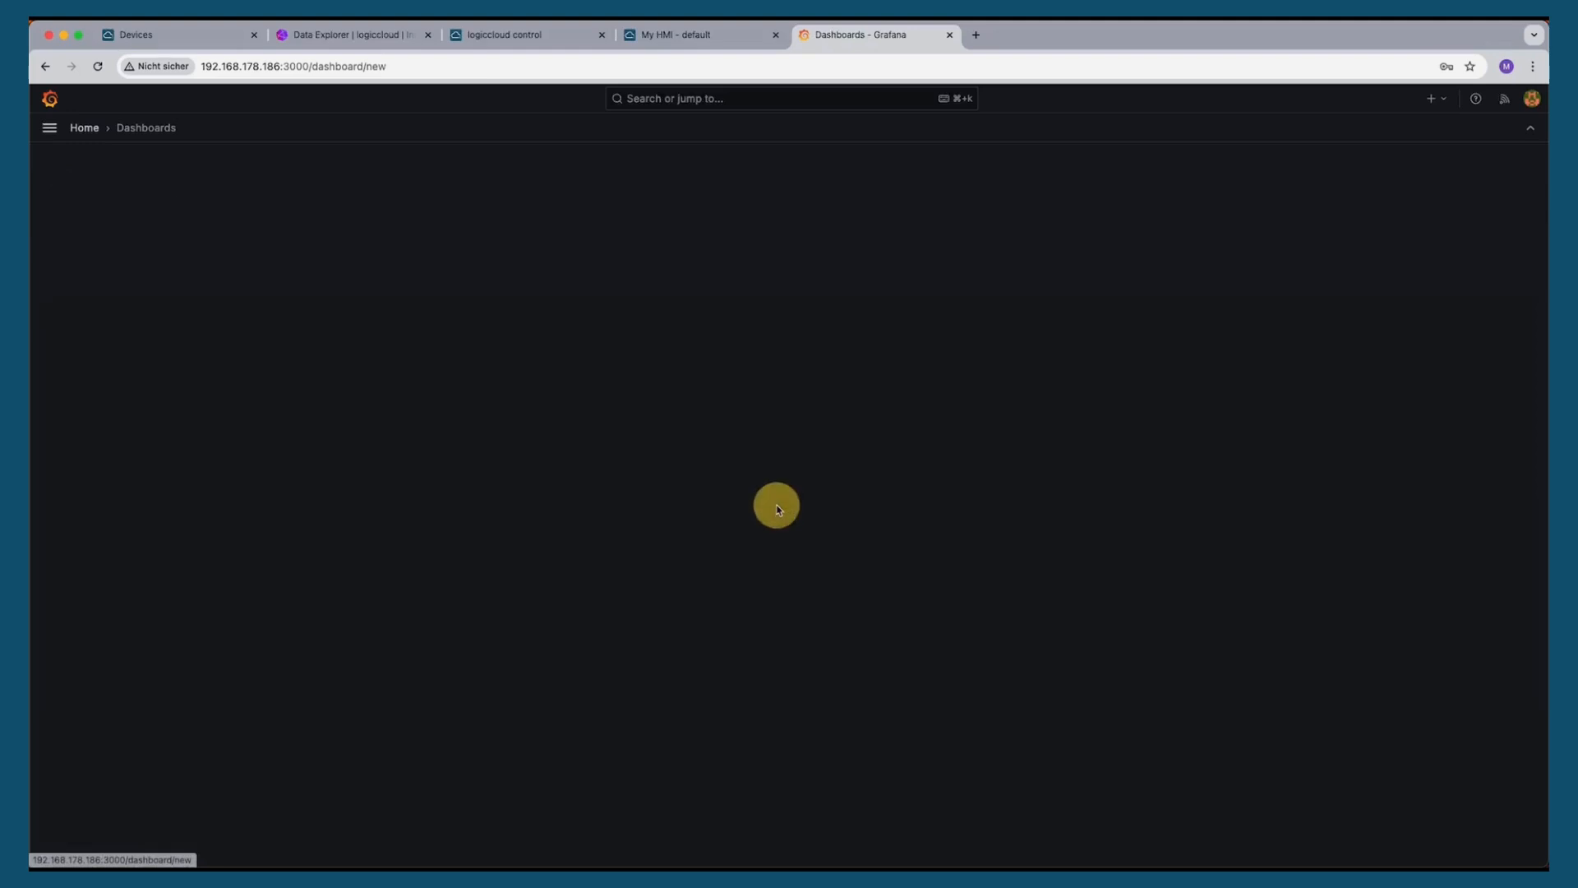
pyautogui.click(814, 396)
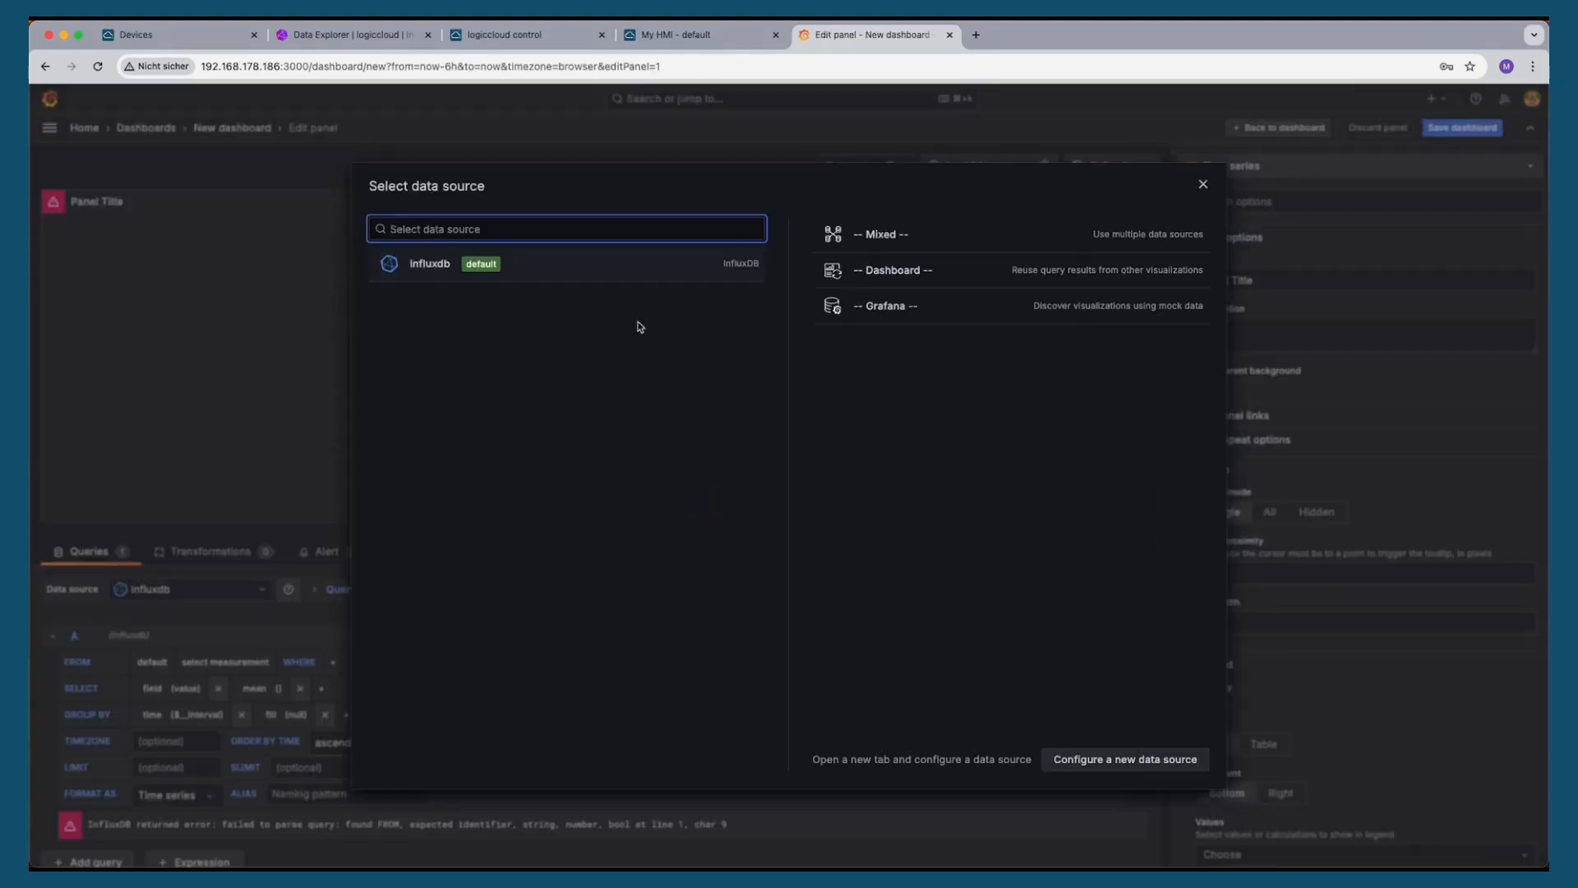
pyautogui.click(424, 278)
pyautogui.scroll(-1, 328, 616)
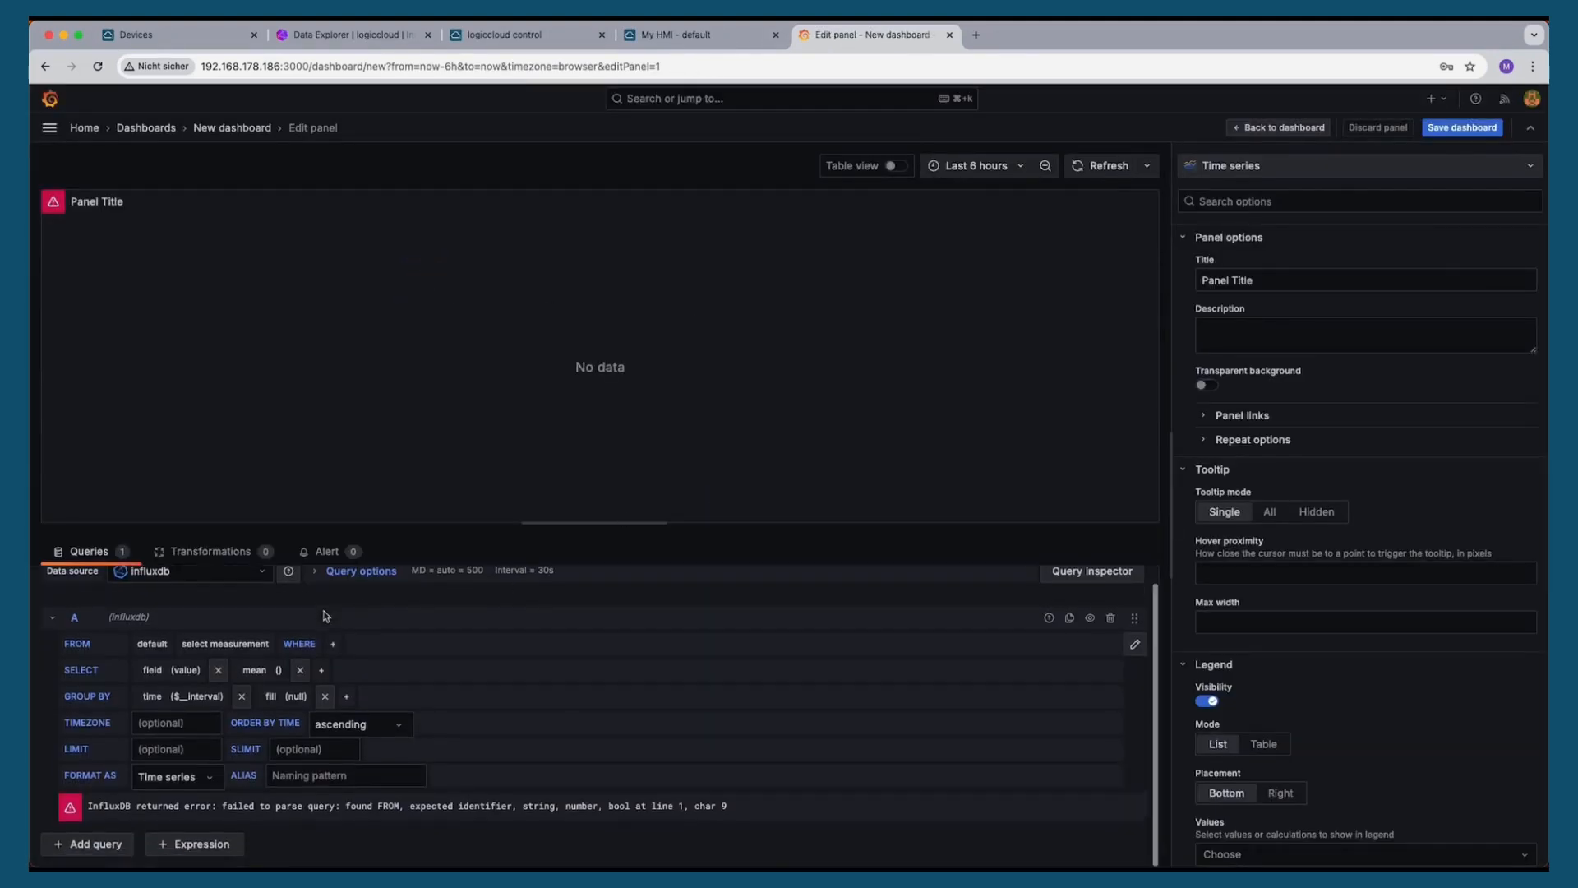
pyautogui.click(227, 646)
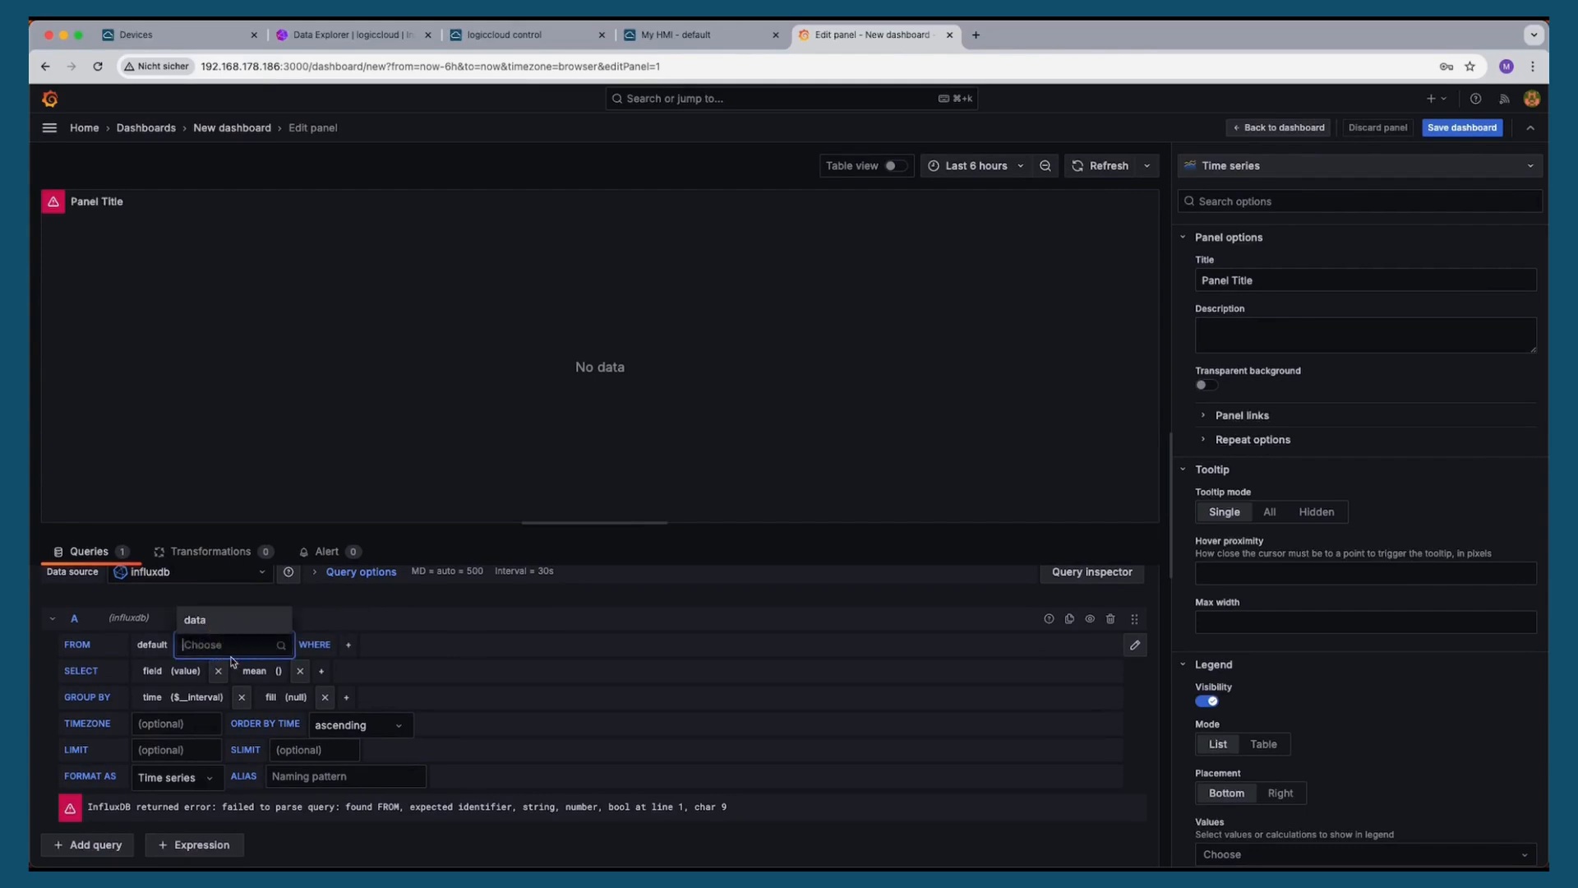
pyautogui.click(212, 622)
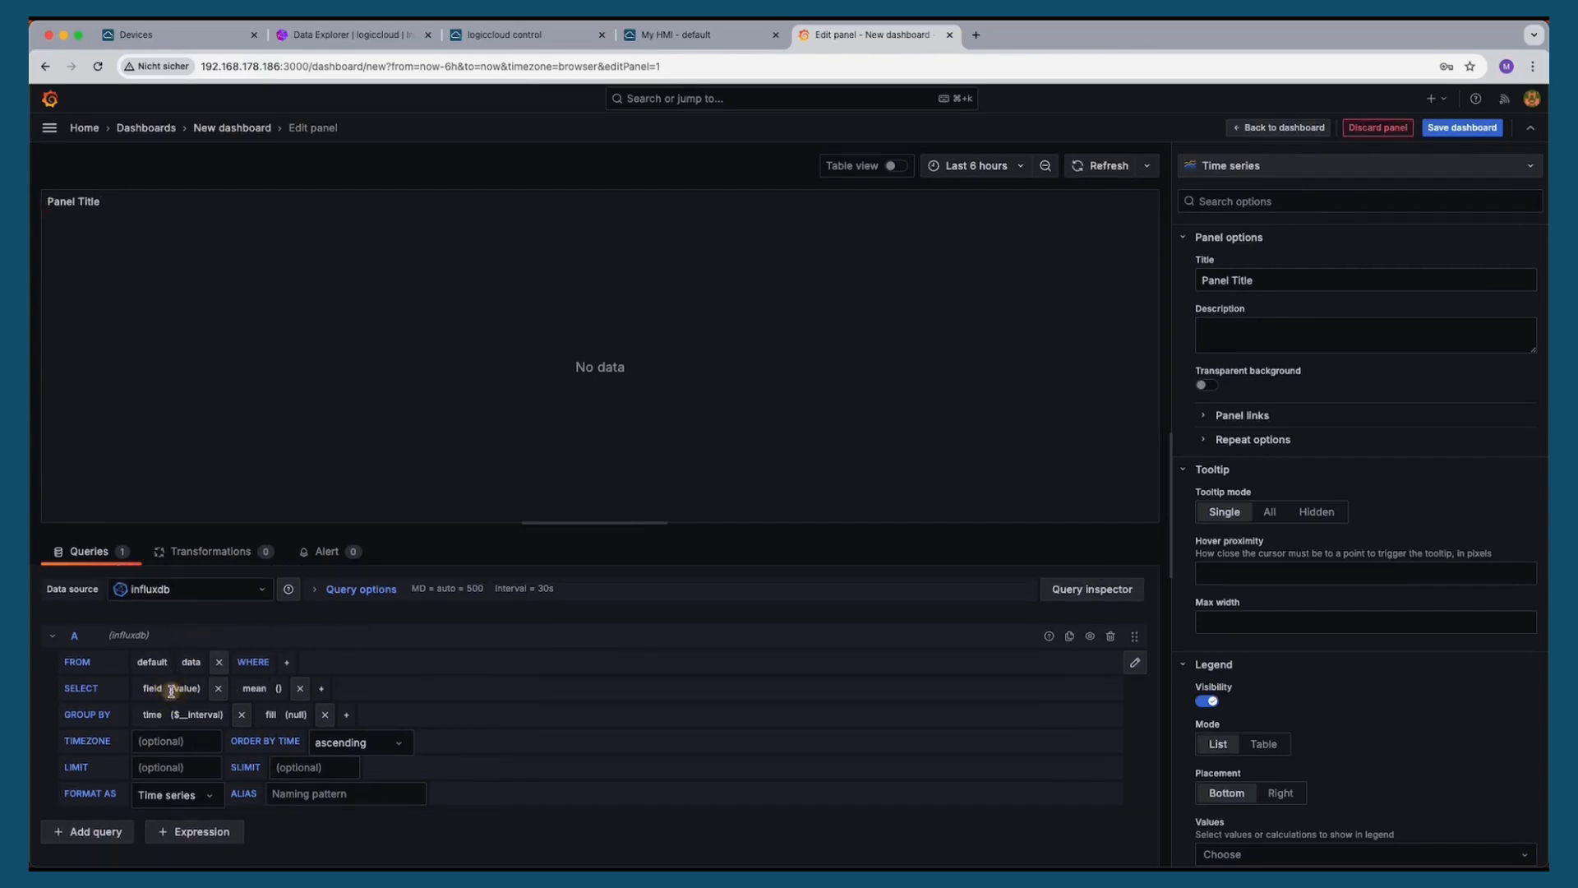
pyautogui.click(190, 690)
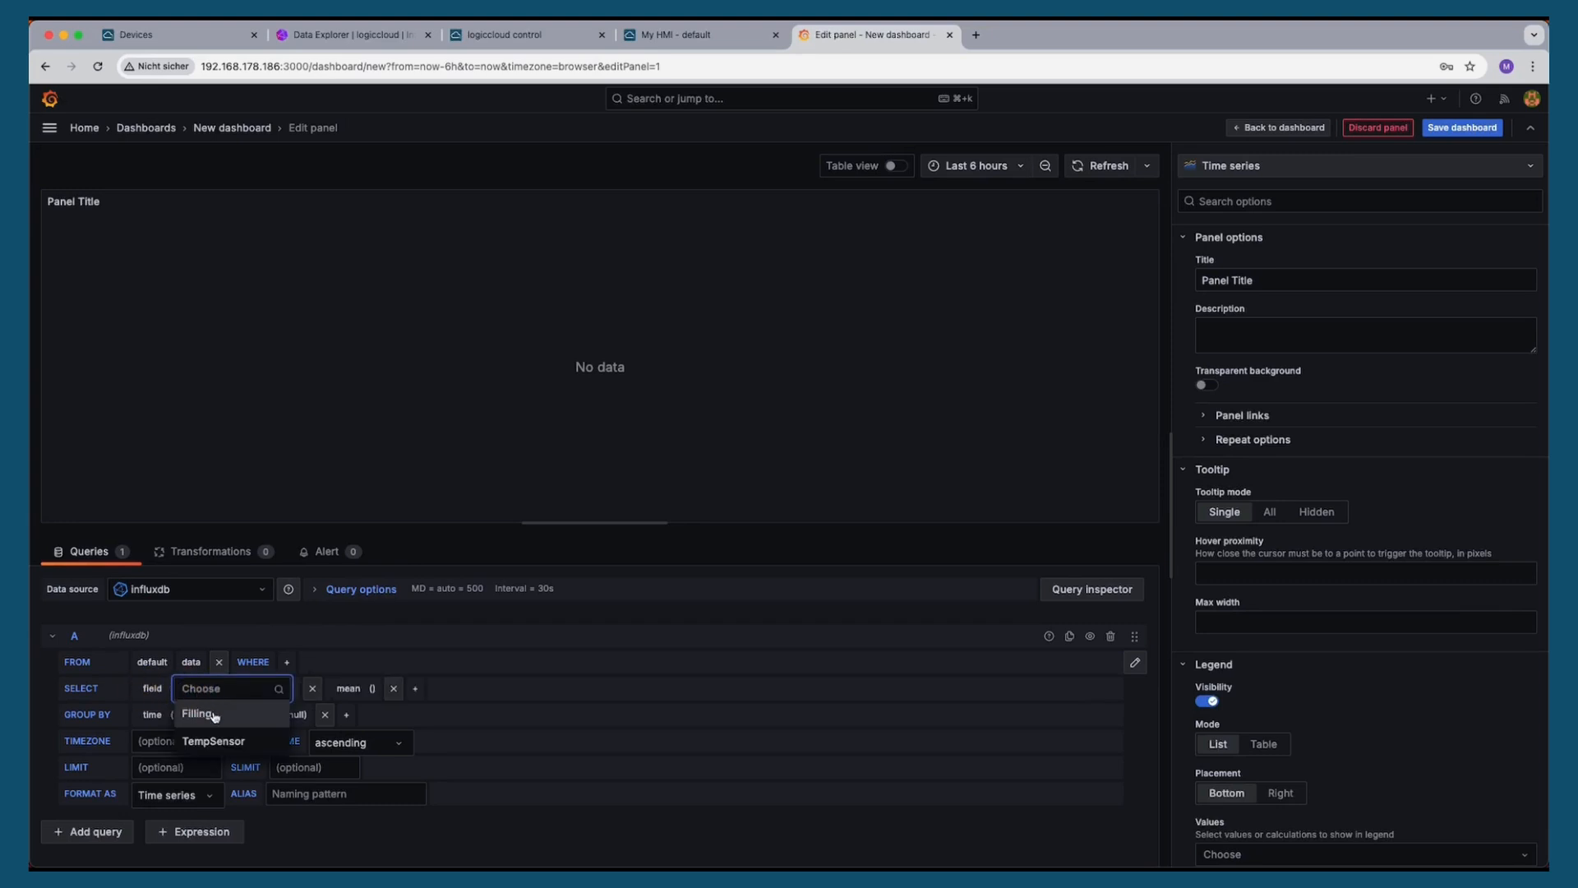
pyautogui.click(213, 715)
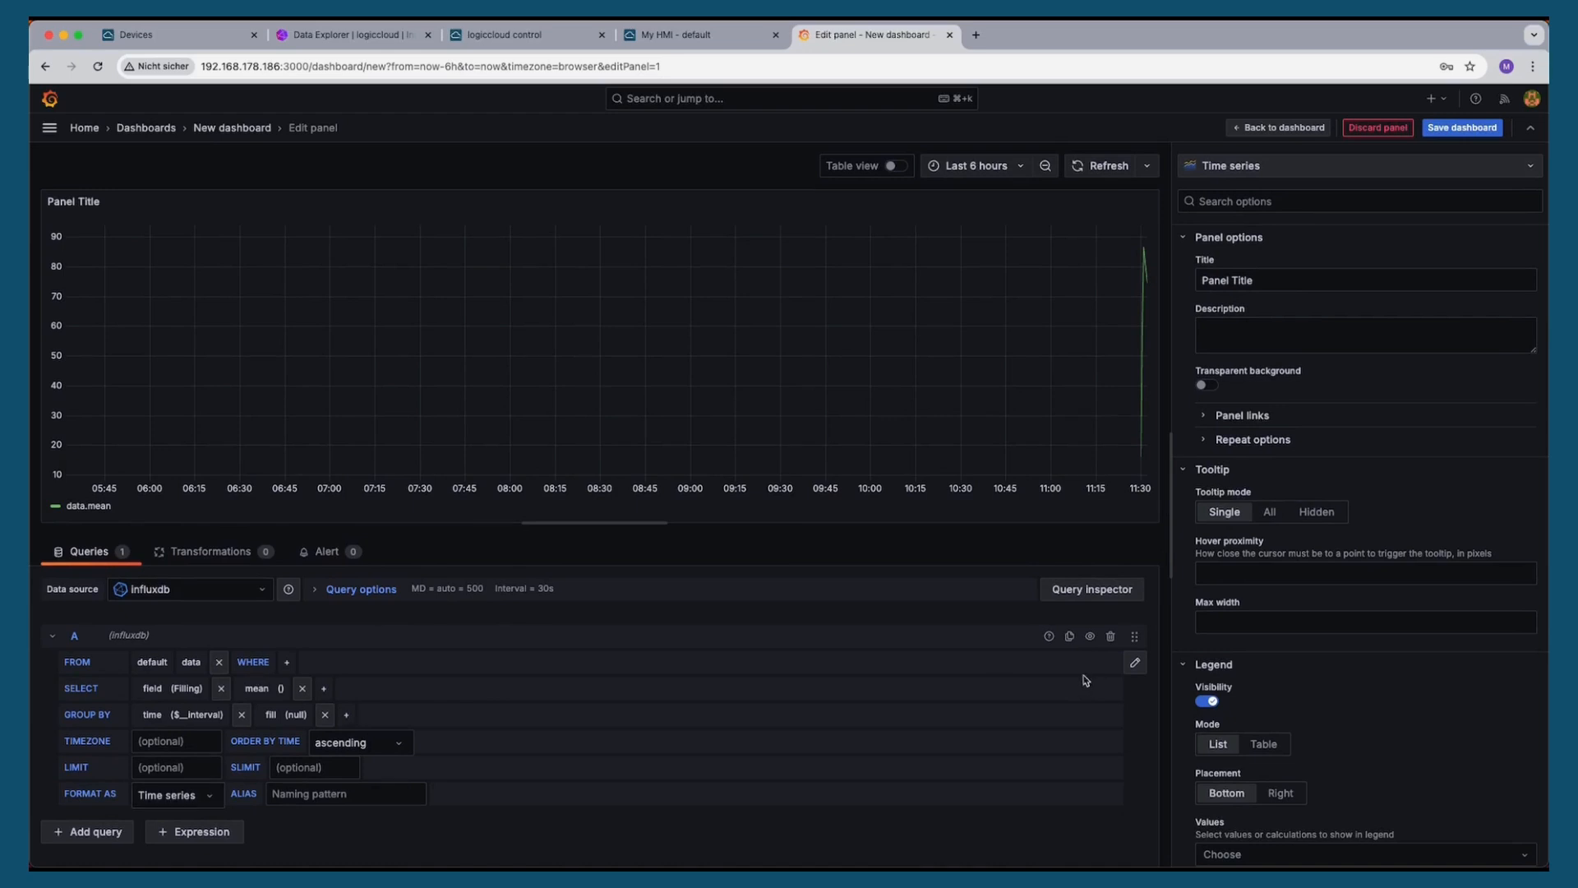
# Duplicate the query and set the second query's field to TempSensor
pyautogui.click(1070, 635)
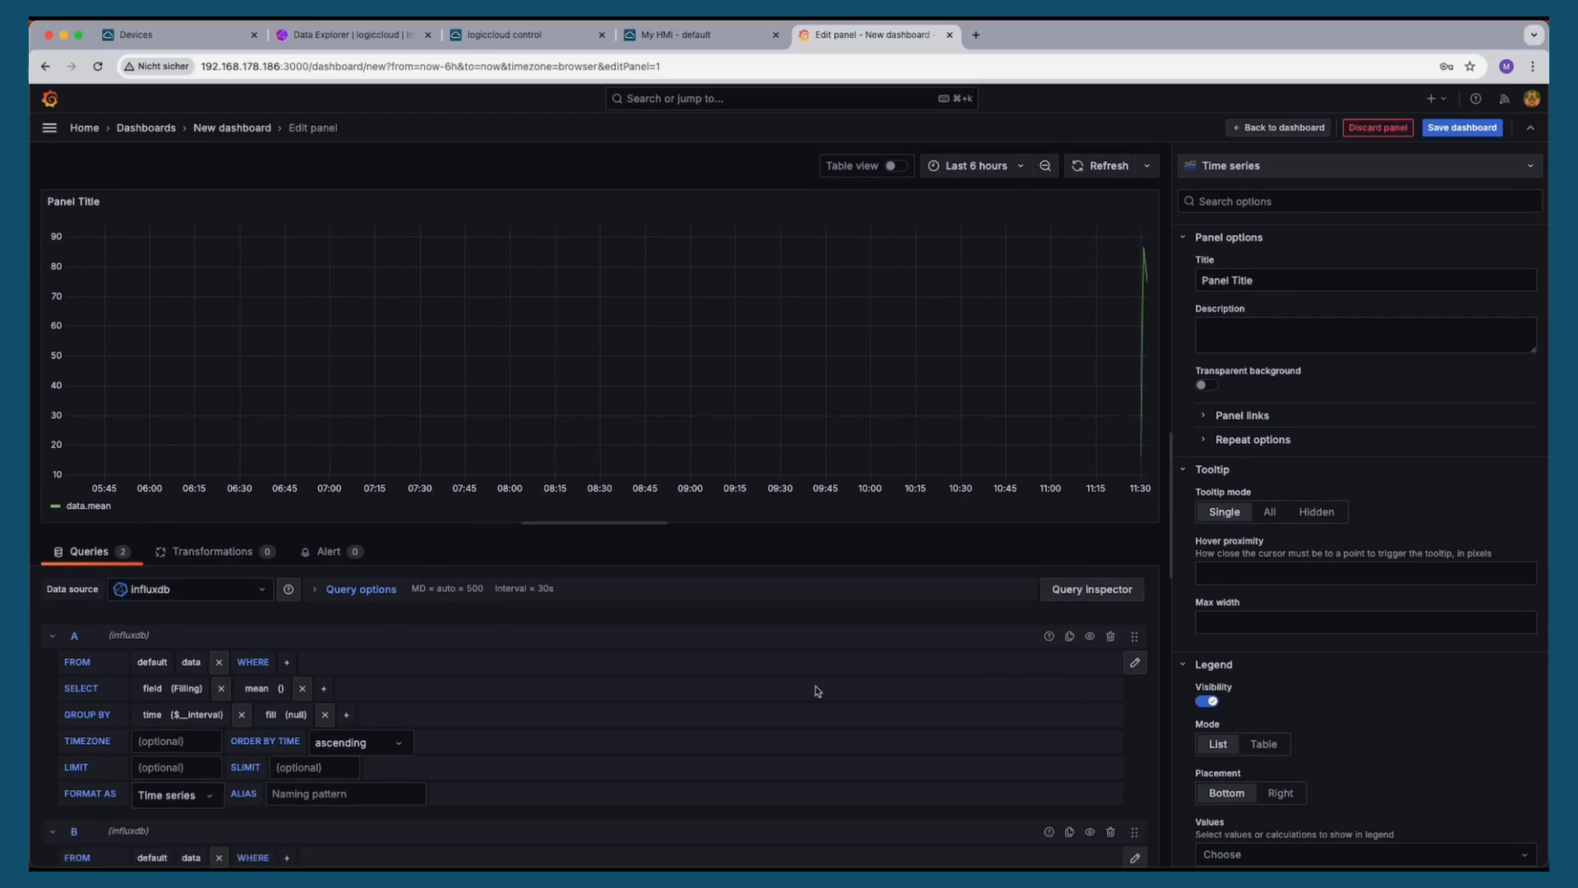
pyautogui.click(196, 709)
pyautogui.click(221, 751)
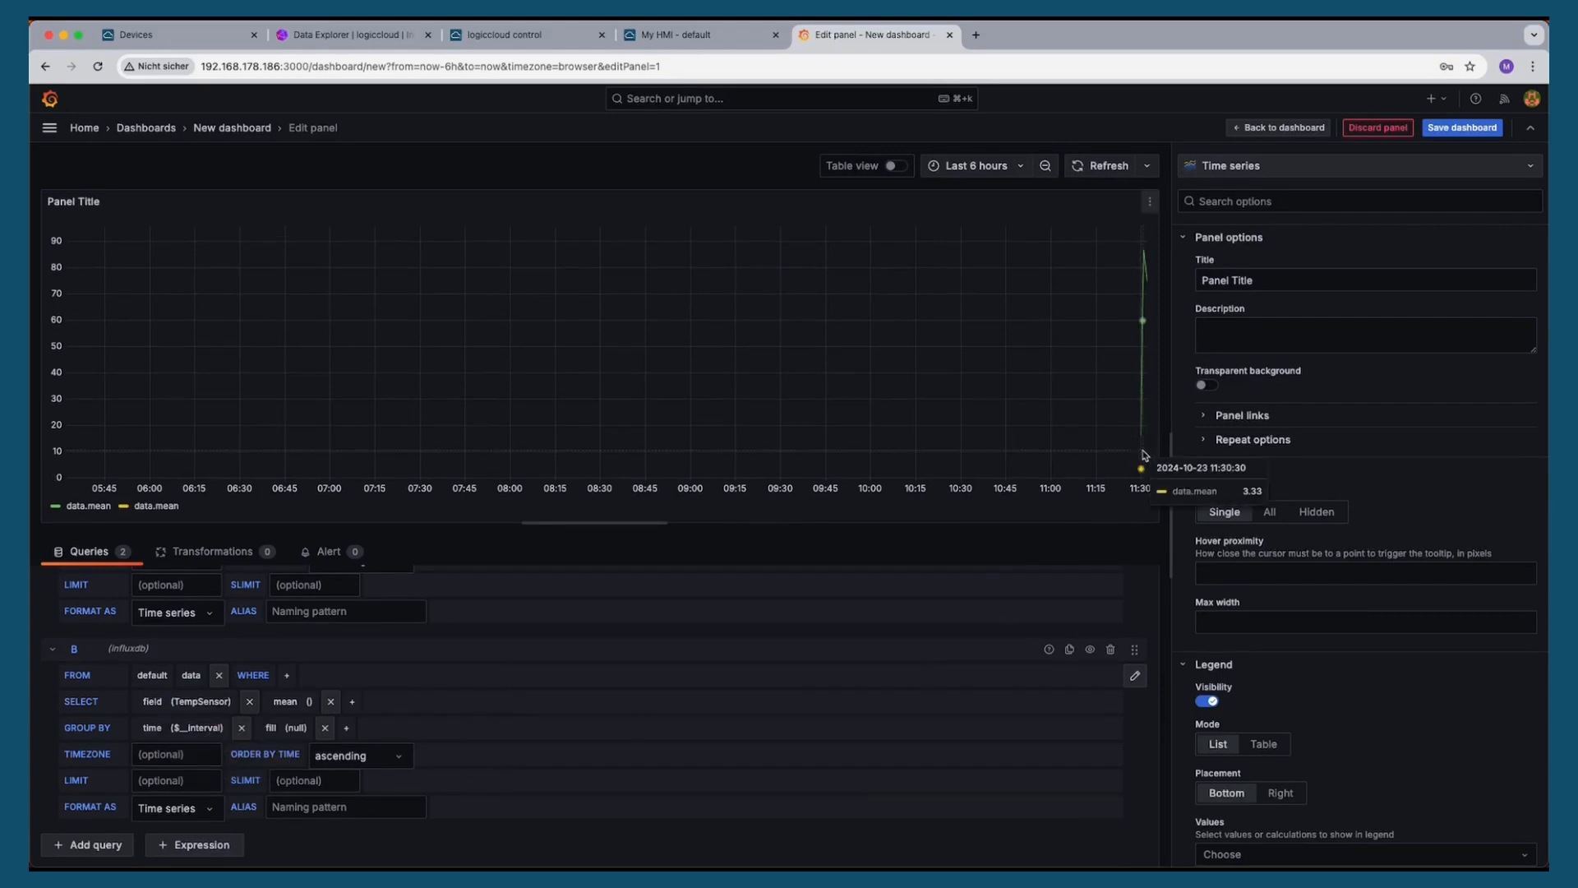
# Set the time range to the last 5 minutes and save the dashboard
pyautogui.click(991, 165)
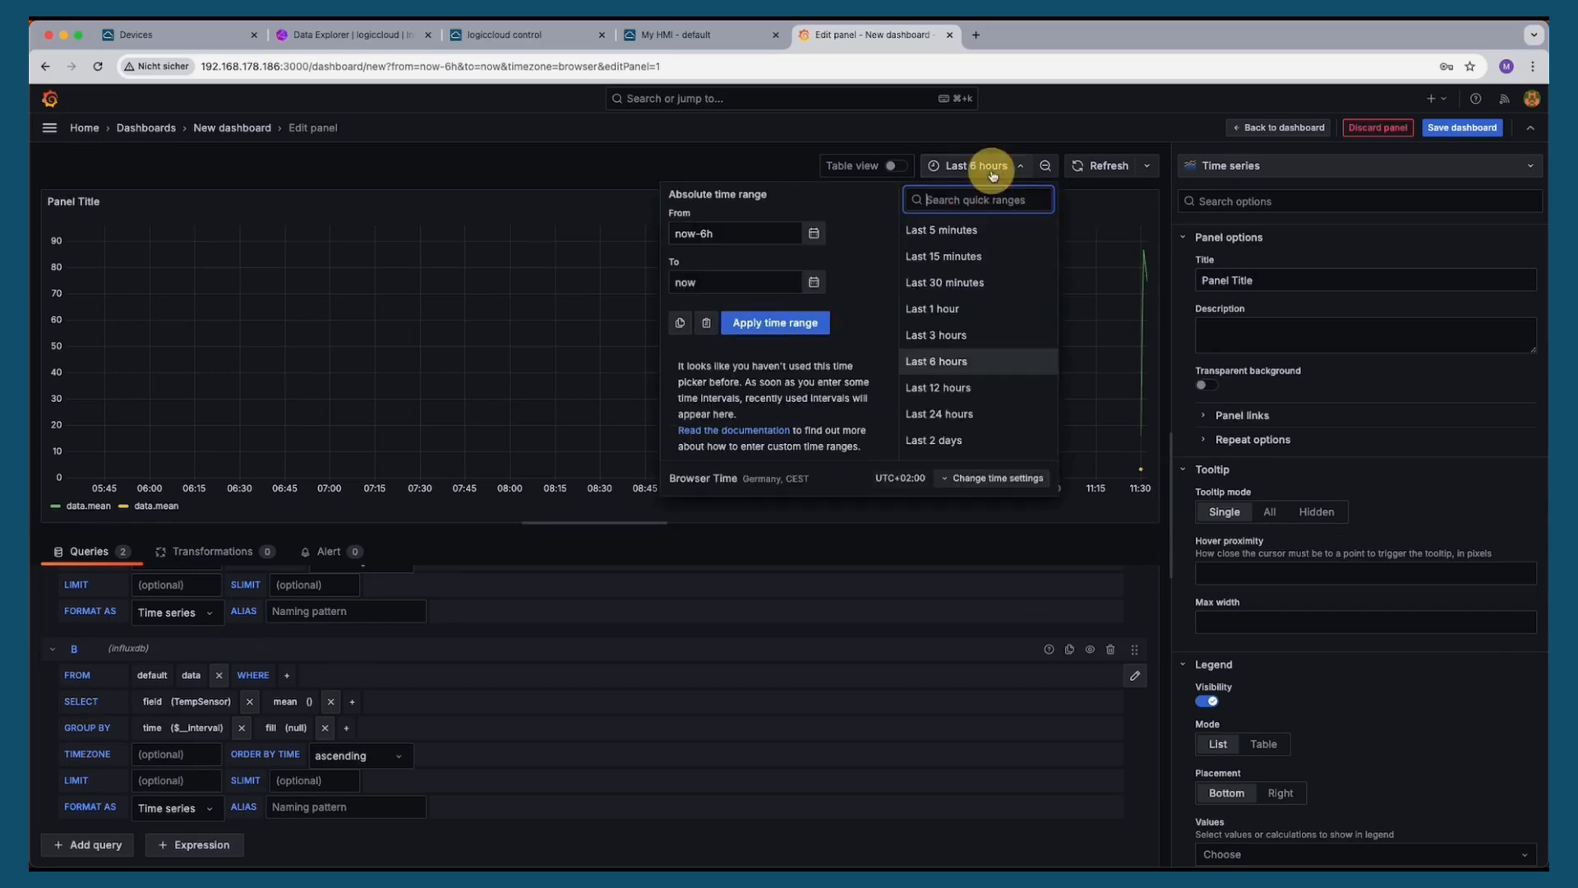
pyautogui.click(954, 226)
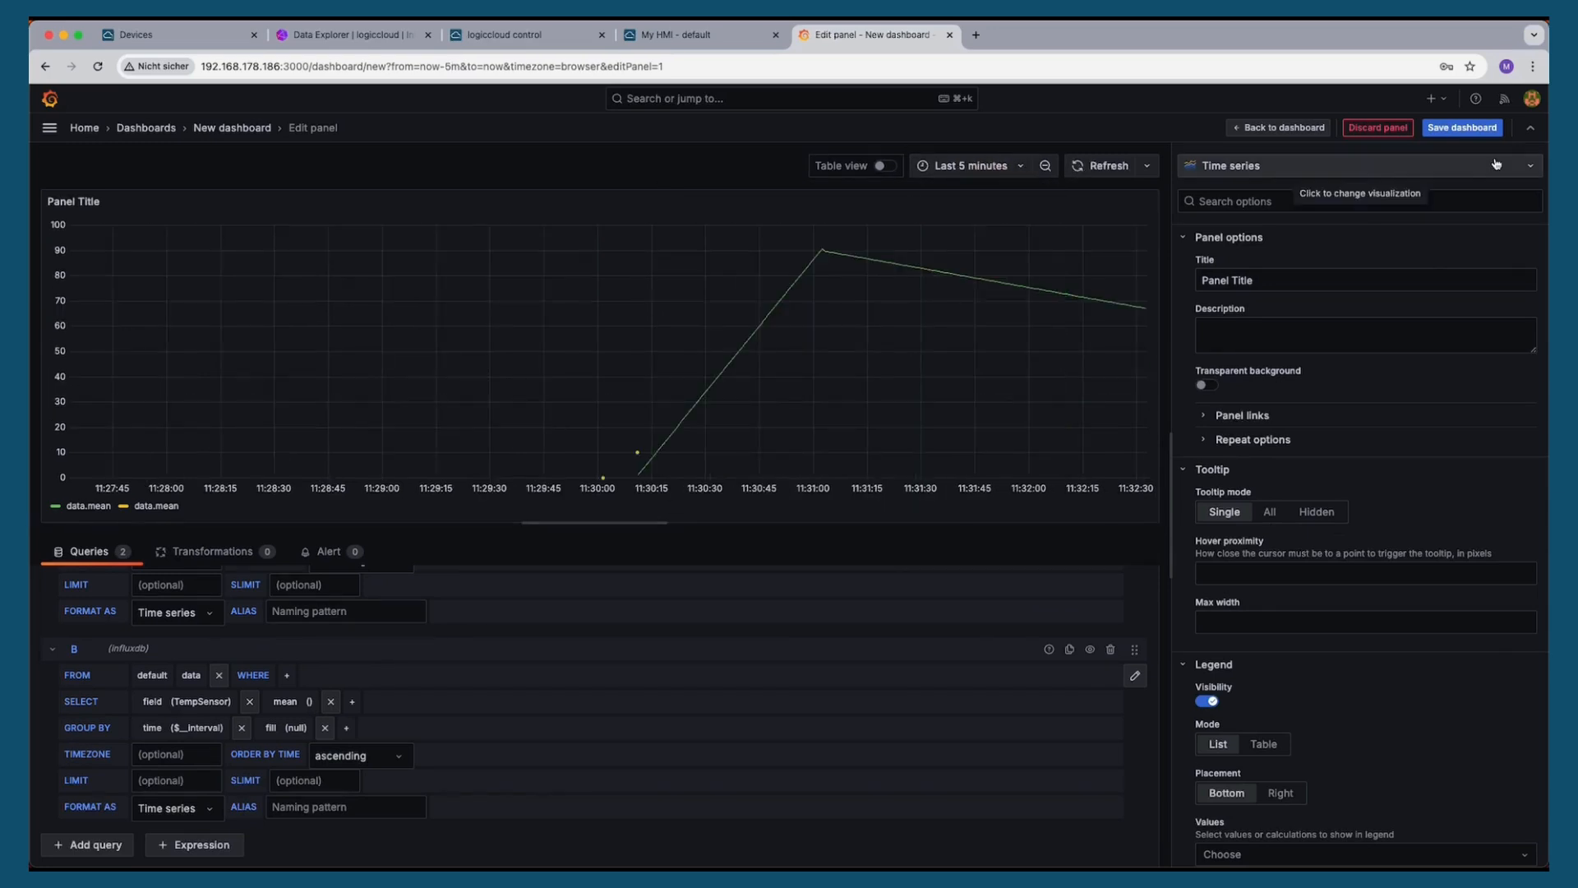
pyautogui.click(1455, 132)
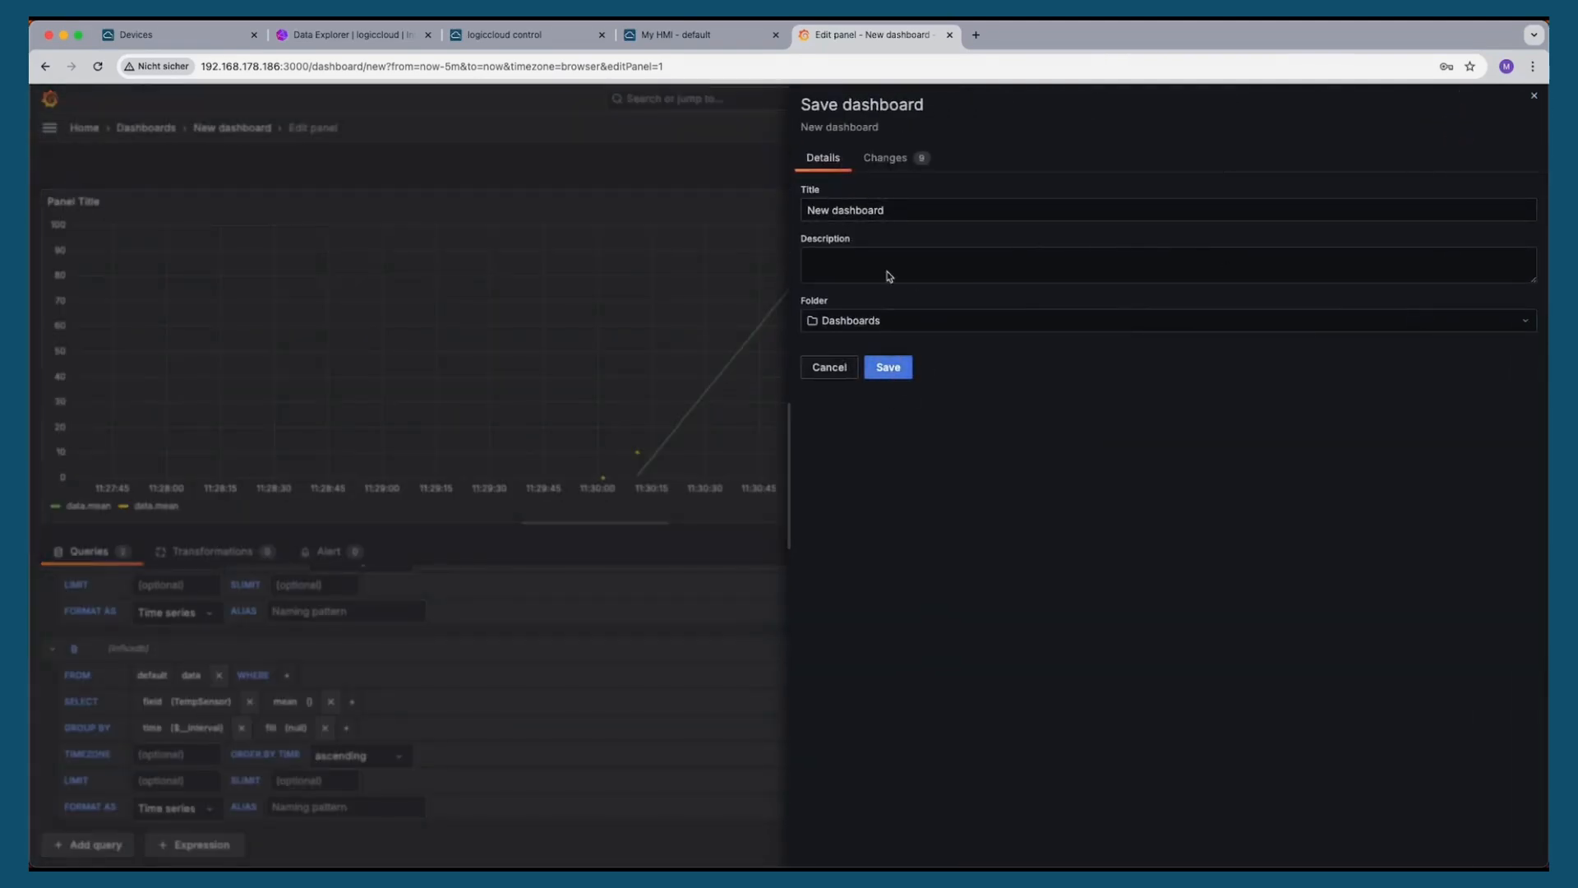
pyautogui.click(888, 368)
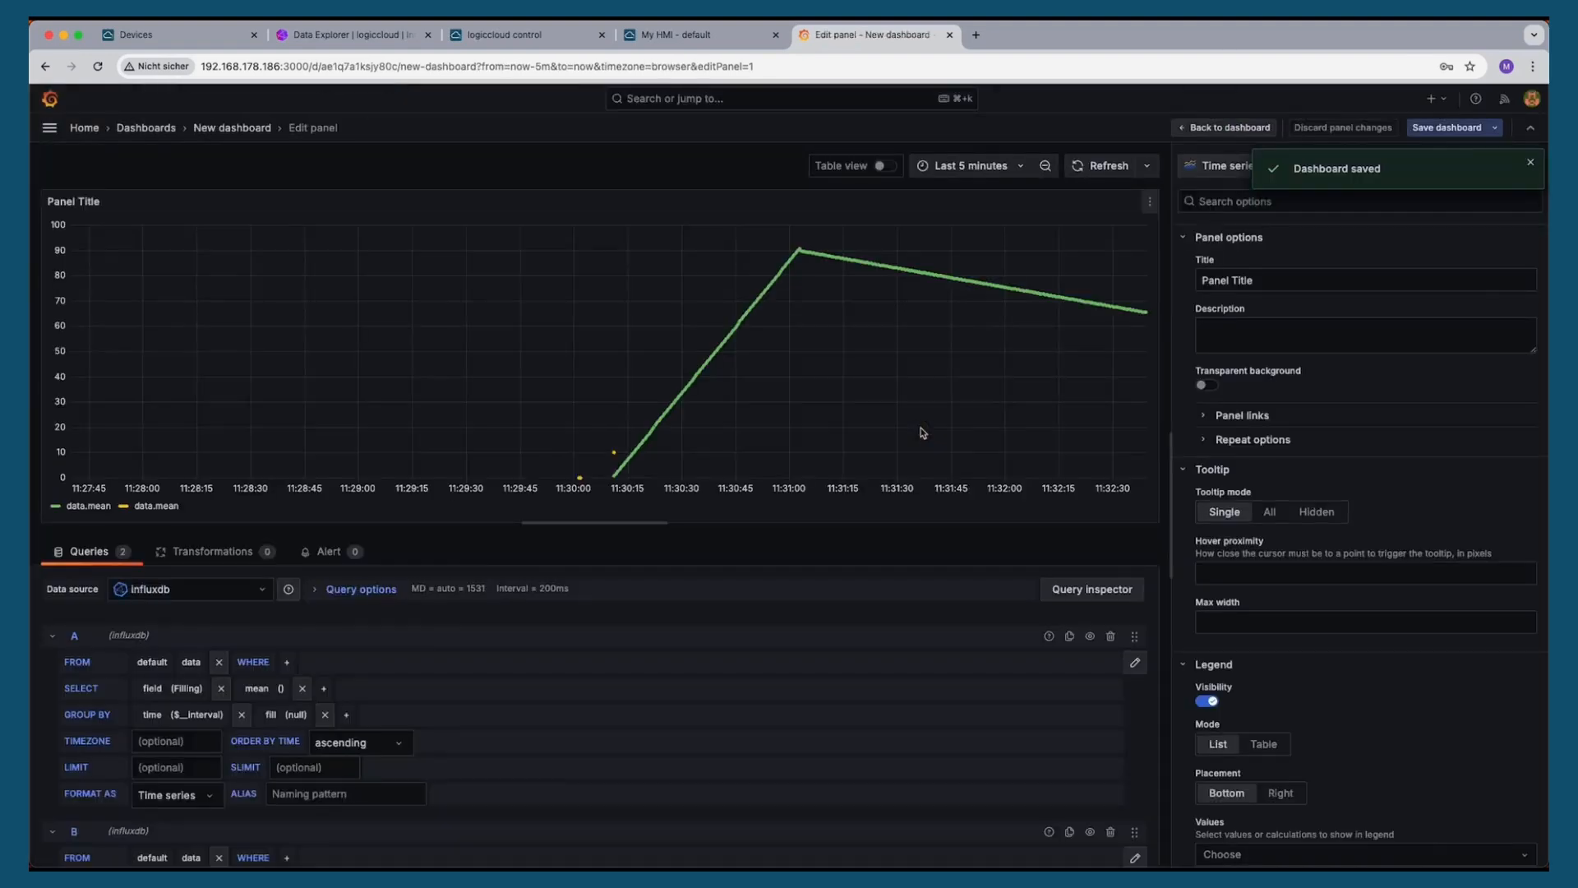
# Return to the dashboard and enlarge the panel to fill the whole page
pyautogui.click(1531, 162)
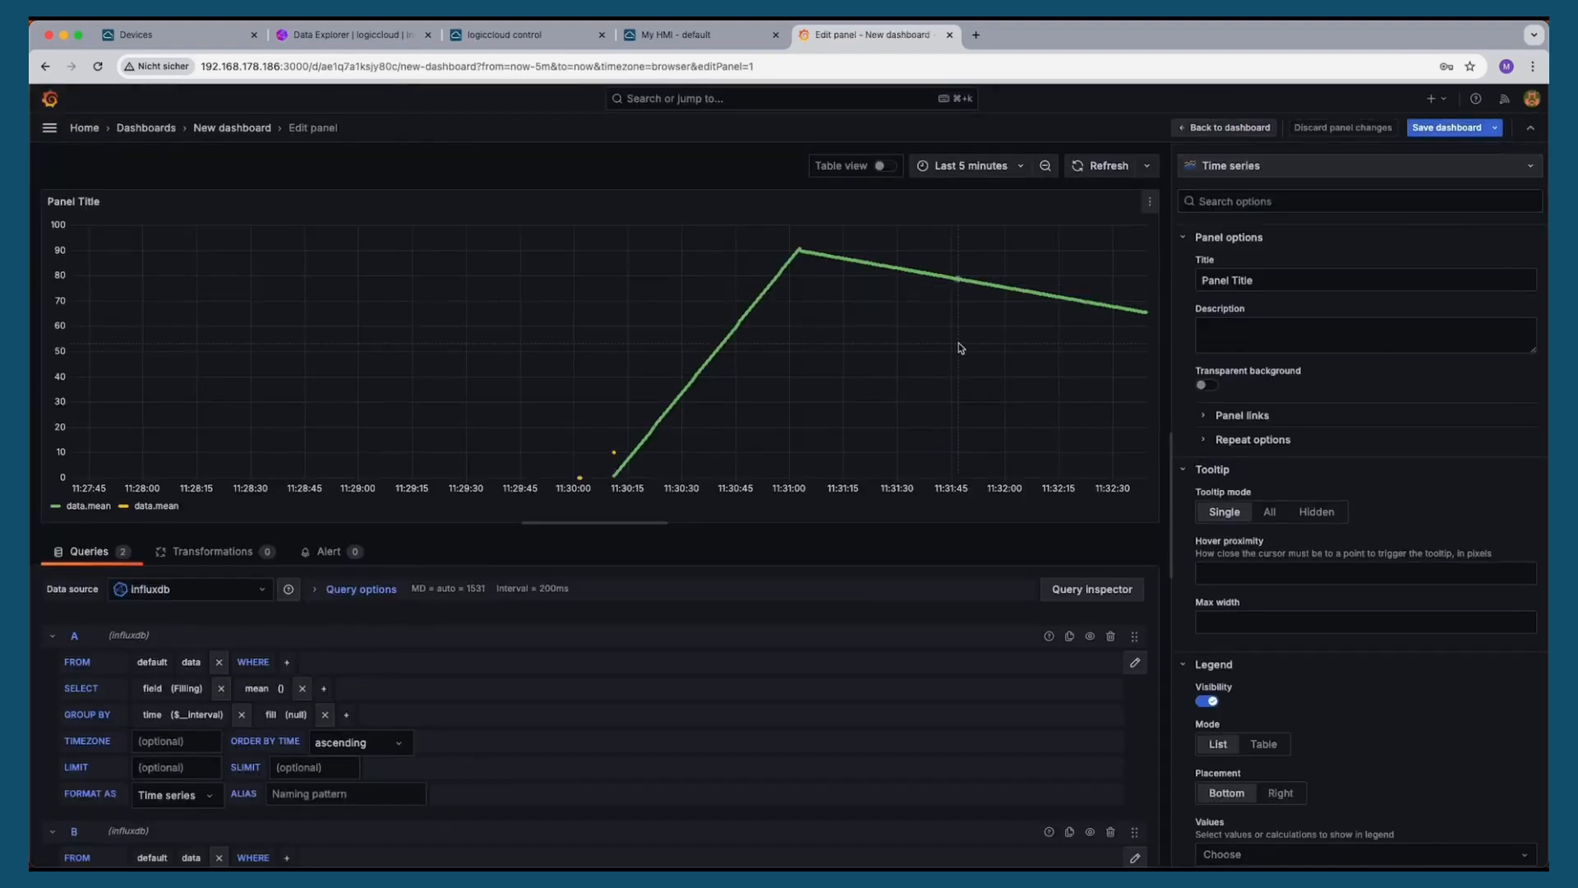
pyautogui.click(232, 128)
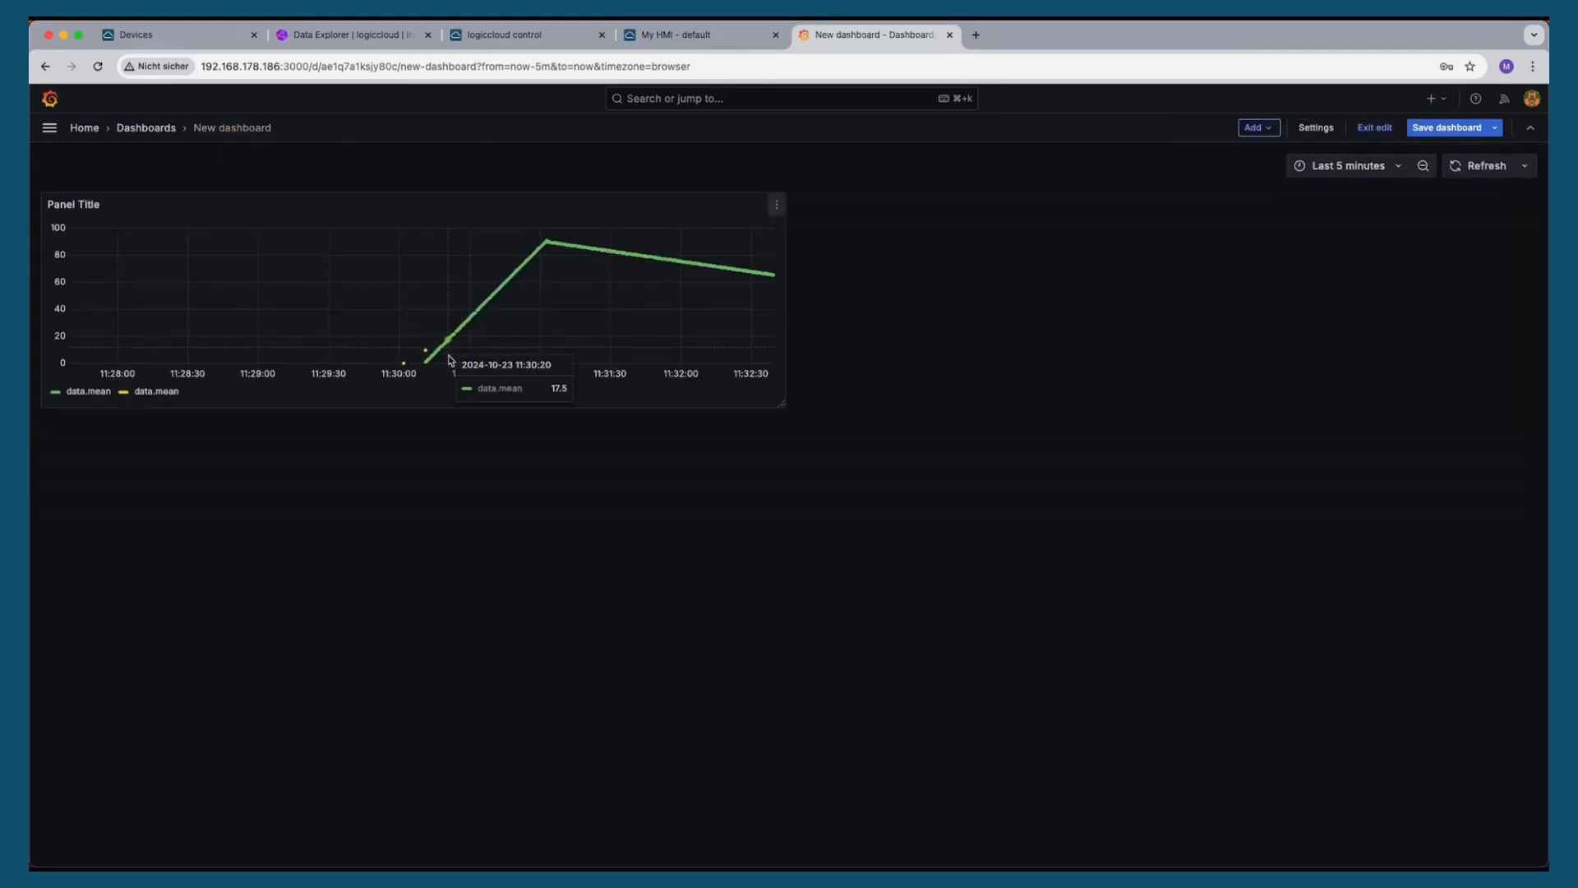
pyautogui.moveTo(781, 407); pyautogui.dragTo(1530, 847)
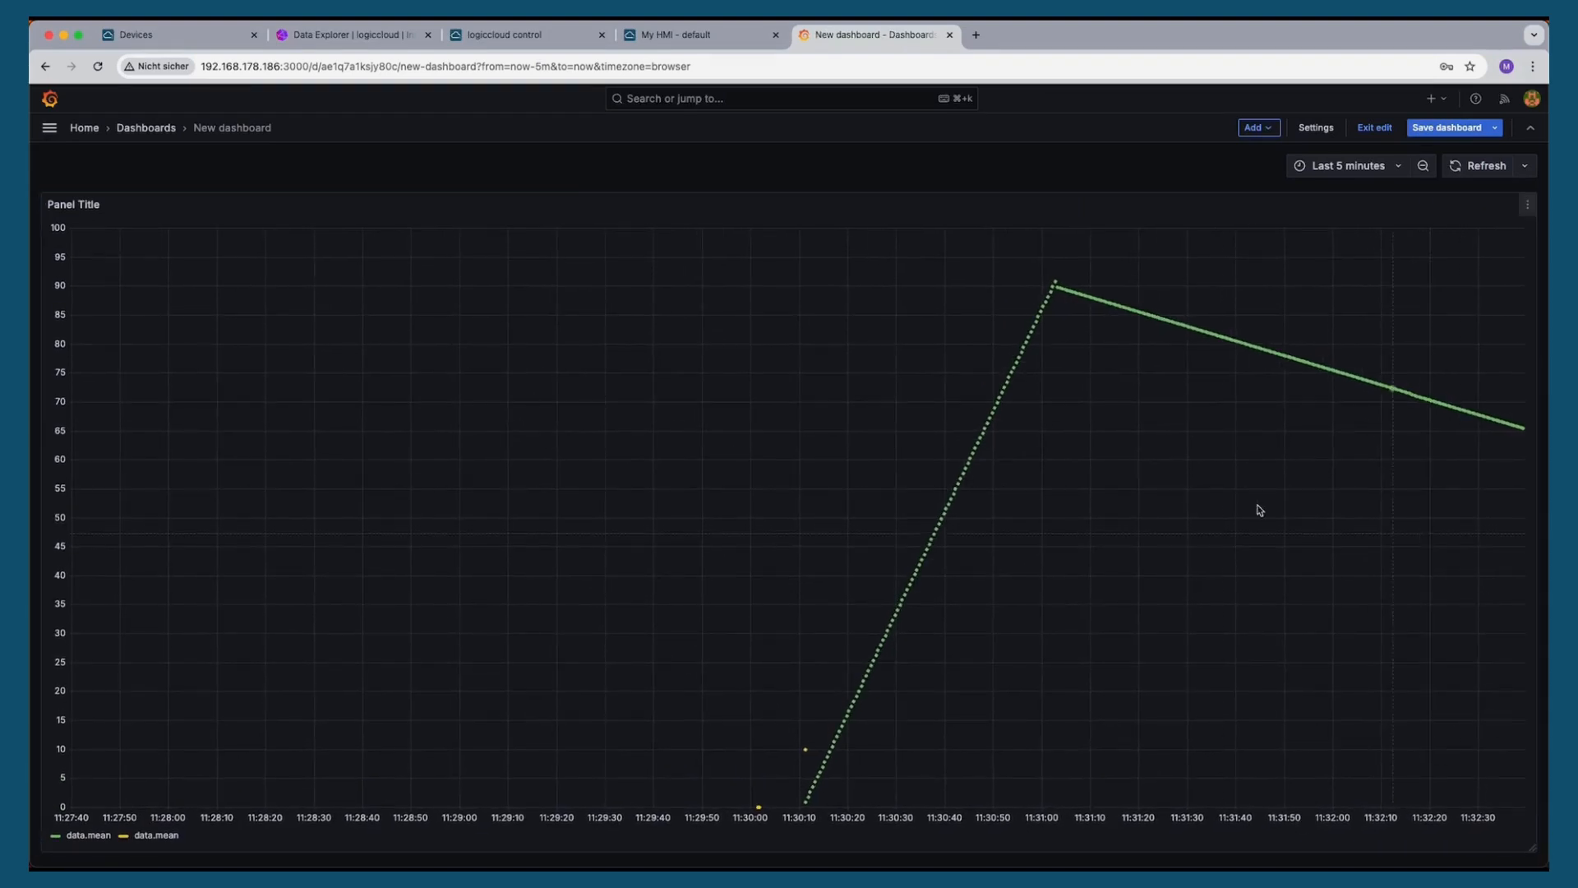
# Open the panel's embed sharing options, turn off Lock time range, and select the iframe source URL
pyautogui.click(1530, 206)
pyautogui.click(1438, 280)
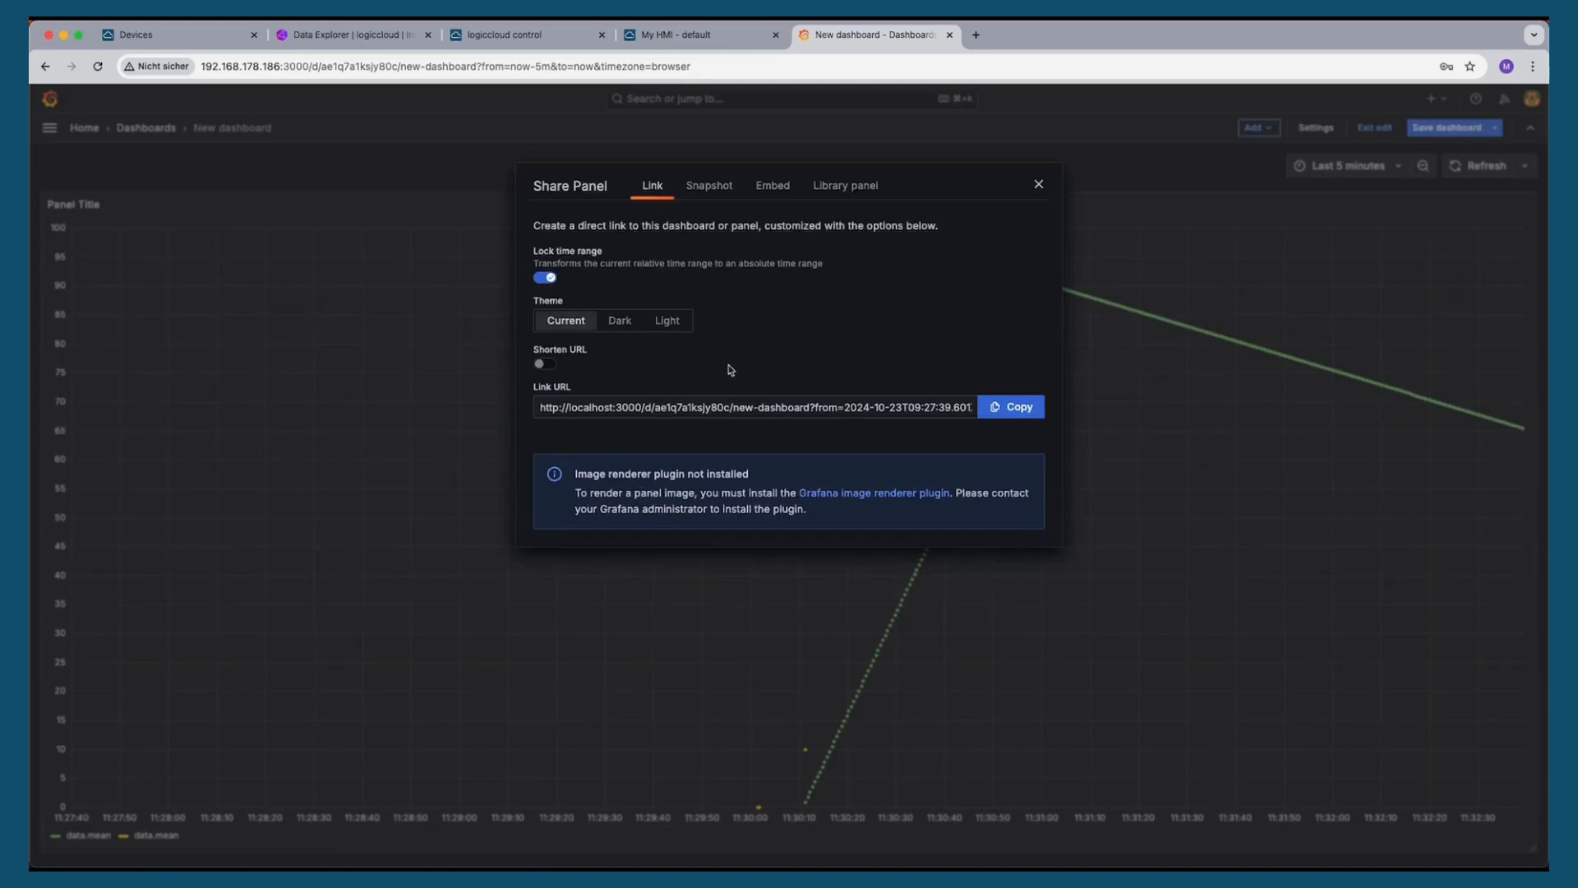
pyautogui.click(774, 196)
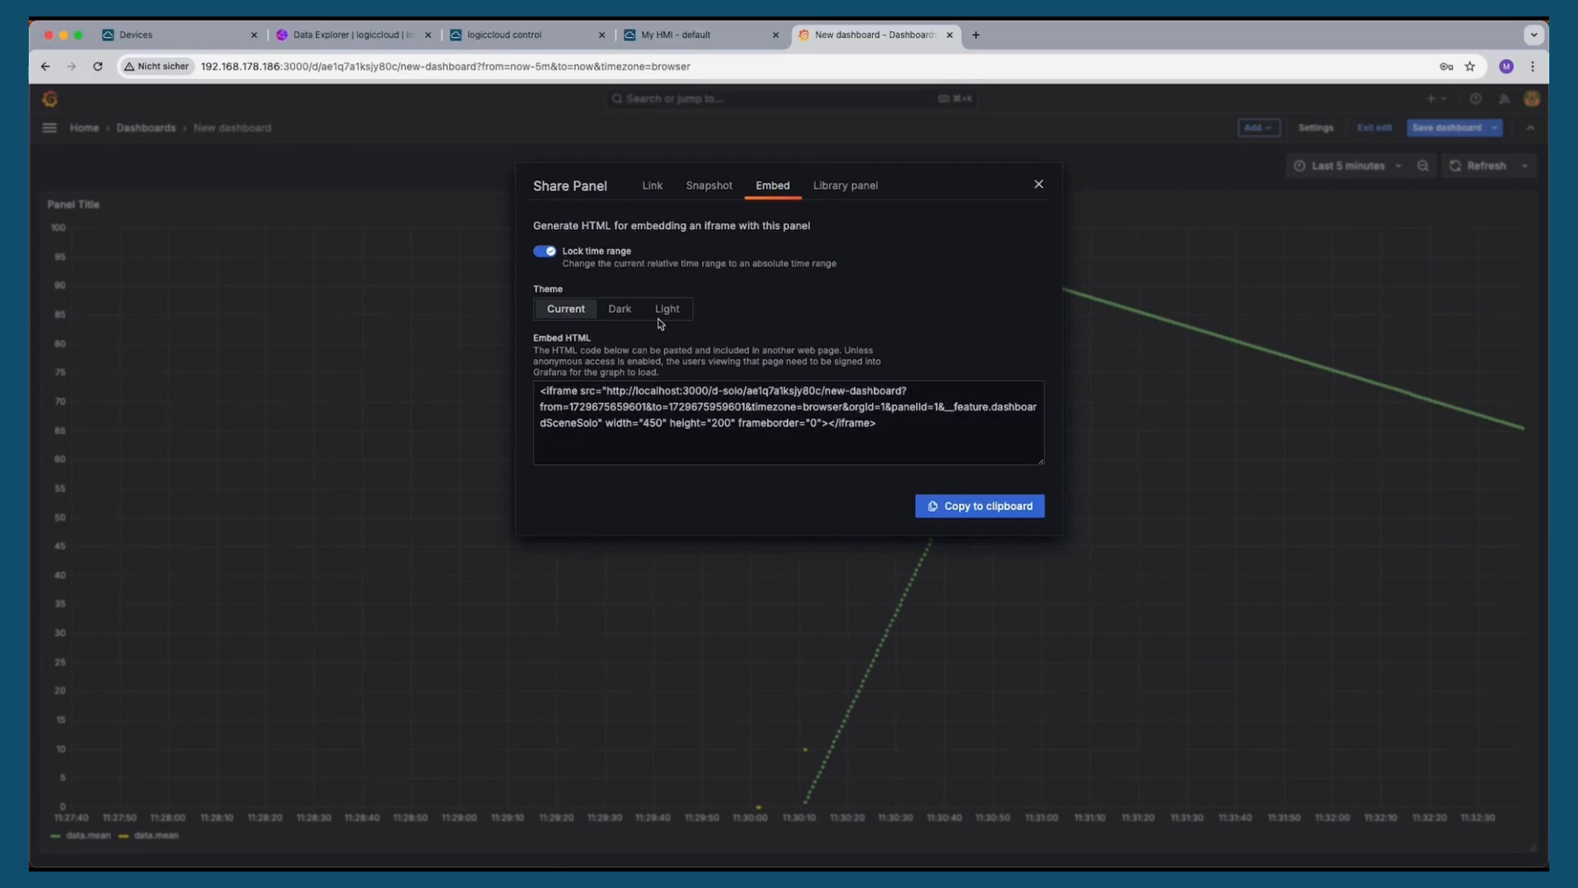
pyautogui.click(549, 249)
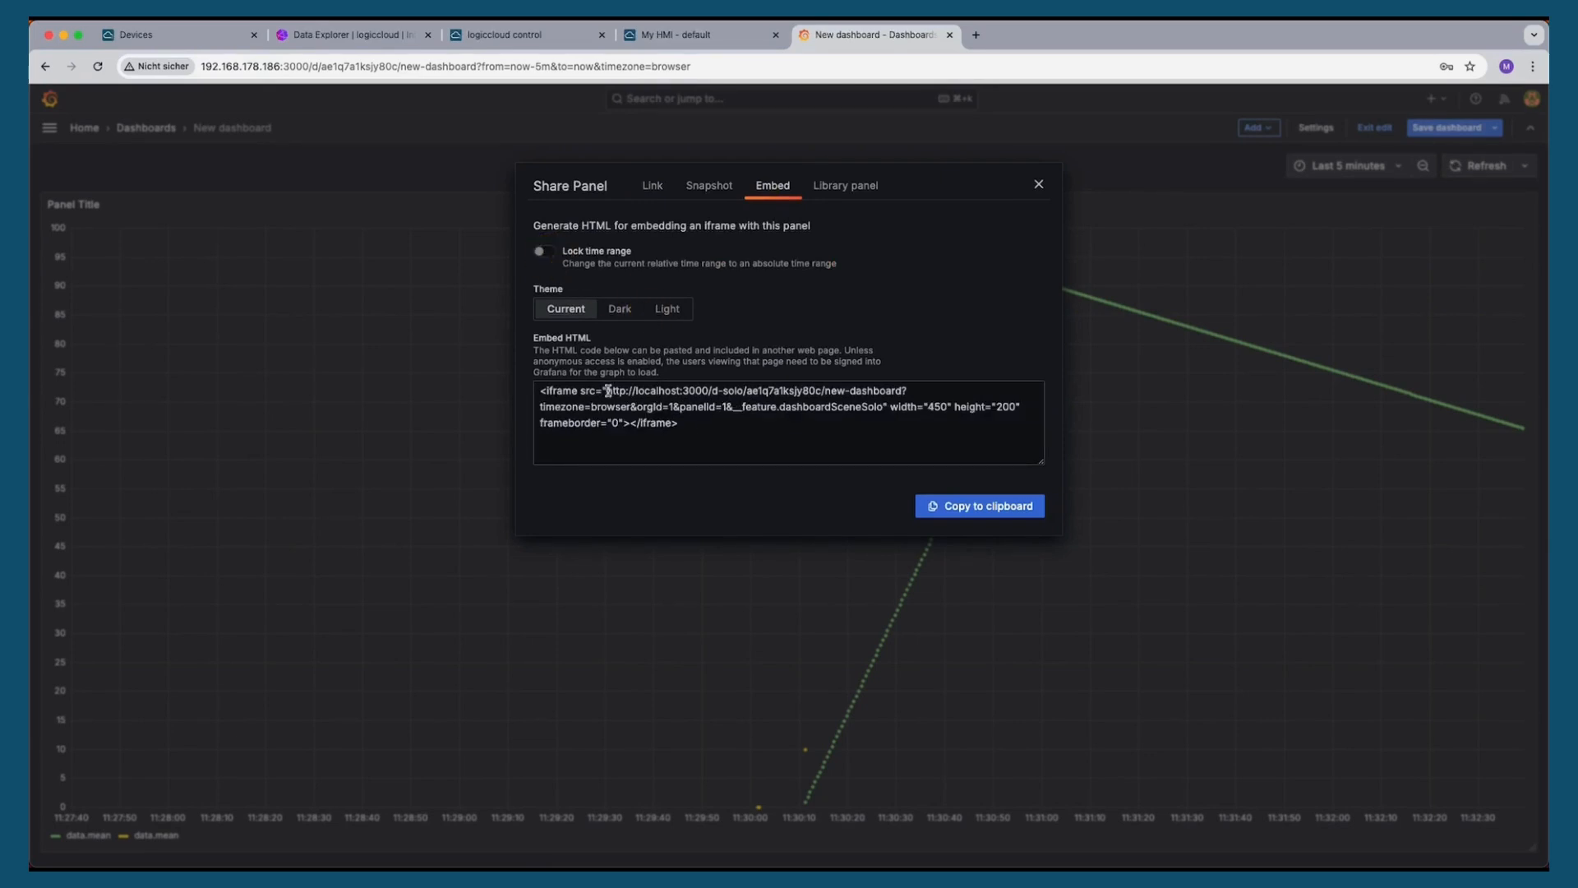
pyautogui.moveTo(607, 390); pyautogui.dragTo(882, 409)
pyautogui.press('super+c')
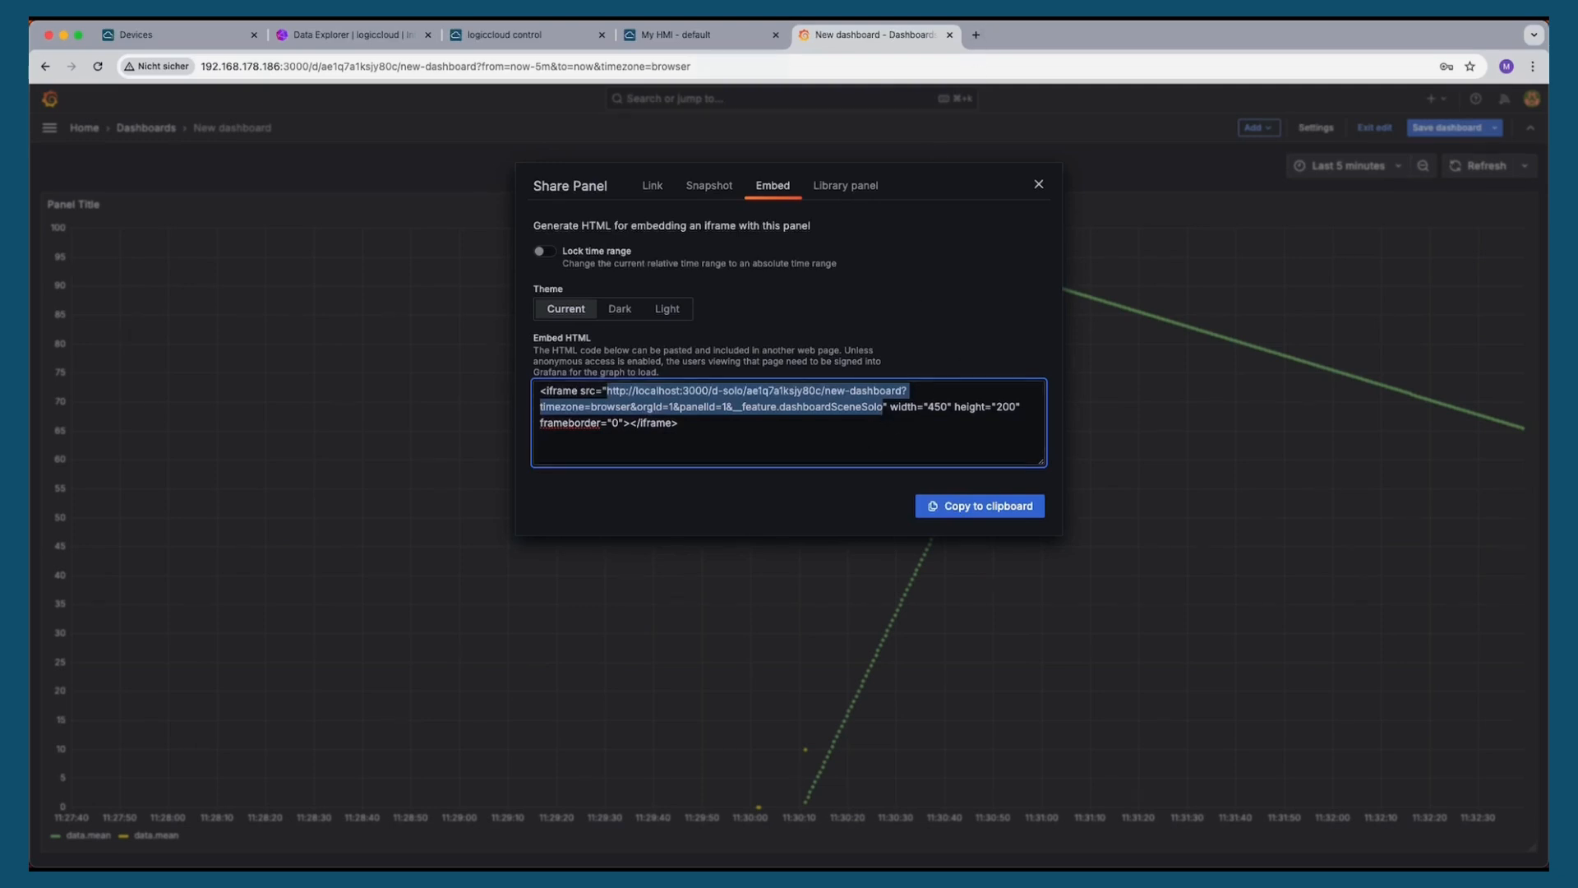
# In the setup script editor, paste the embed URL on a new line below the token
pyautogui.press('super+Tab')
pyautogui.click(1001, 606)
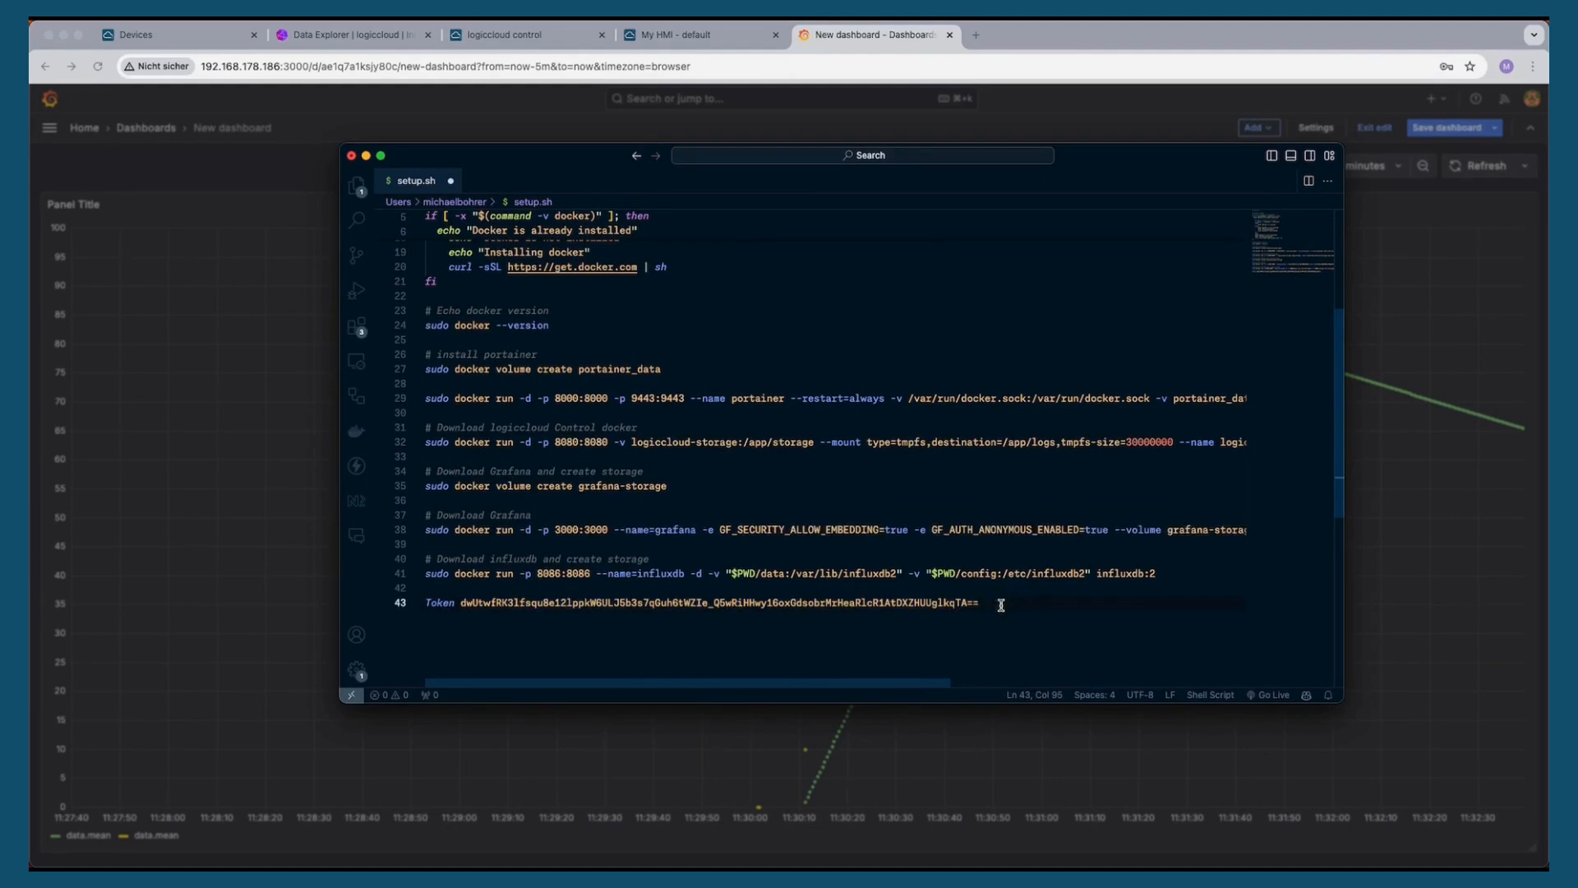
pyautogui.press('Return')
pyautogui.press('Return')
pyautogui.press('super+v')
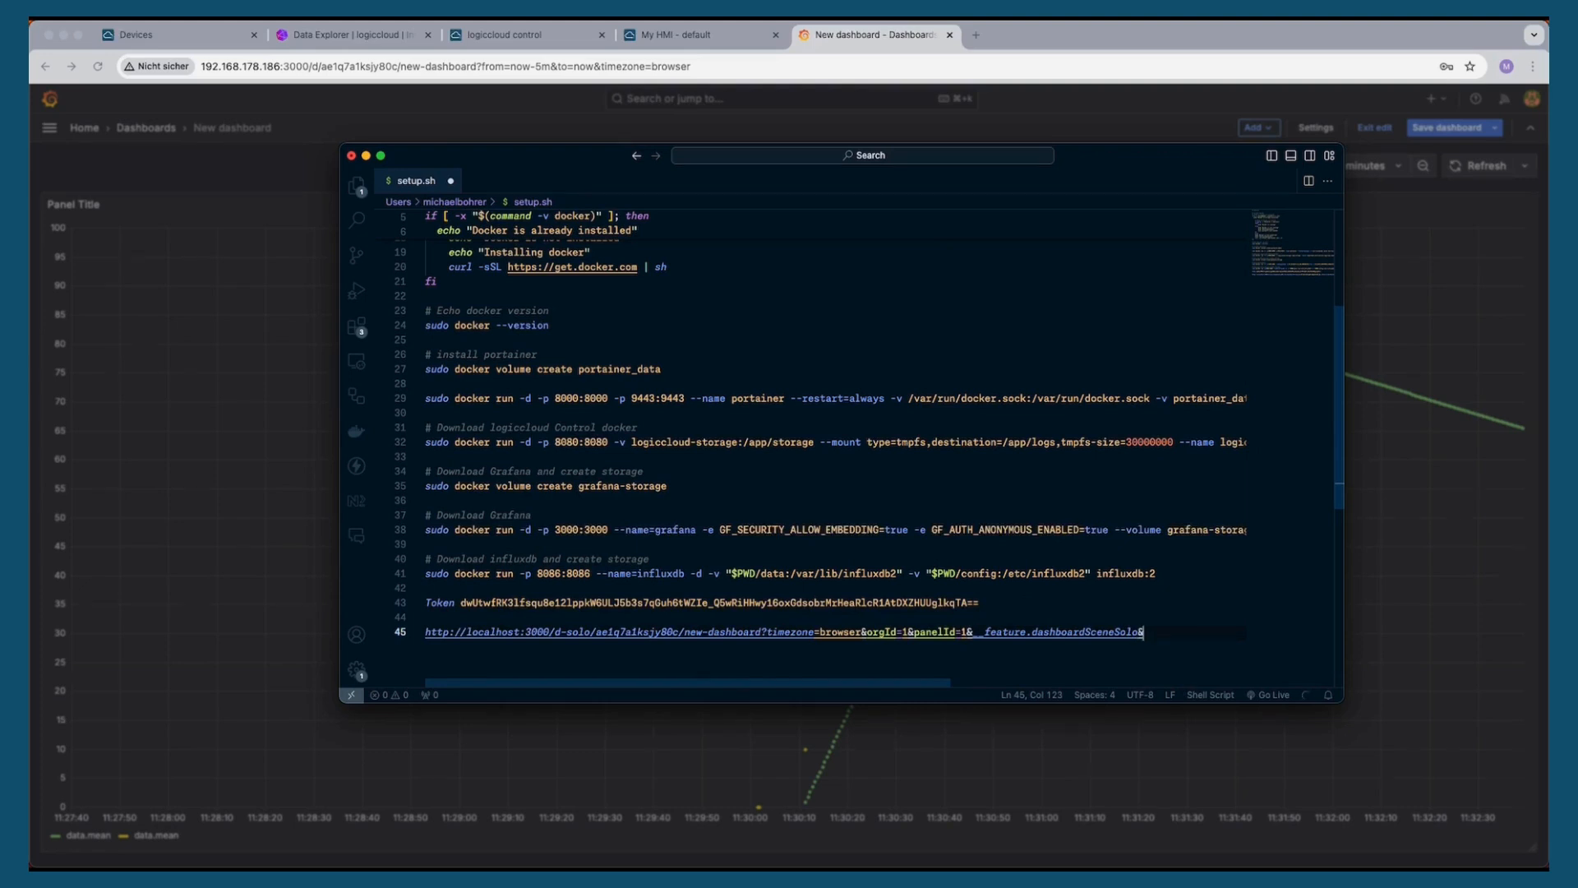
# Append "&refresh=5s" to the end of the pasted URL
pyautogui.write('&refresh=5s')
pyautogui.moveTo(1233, 641); pyautogui.dragTo(325, 638)
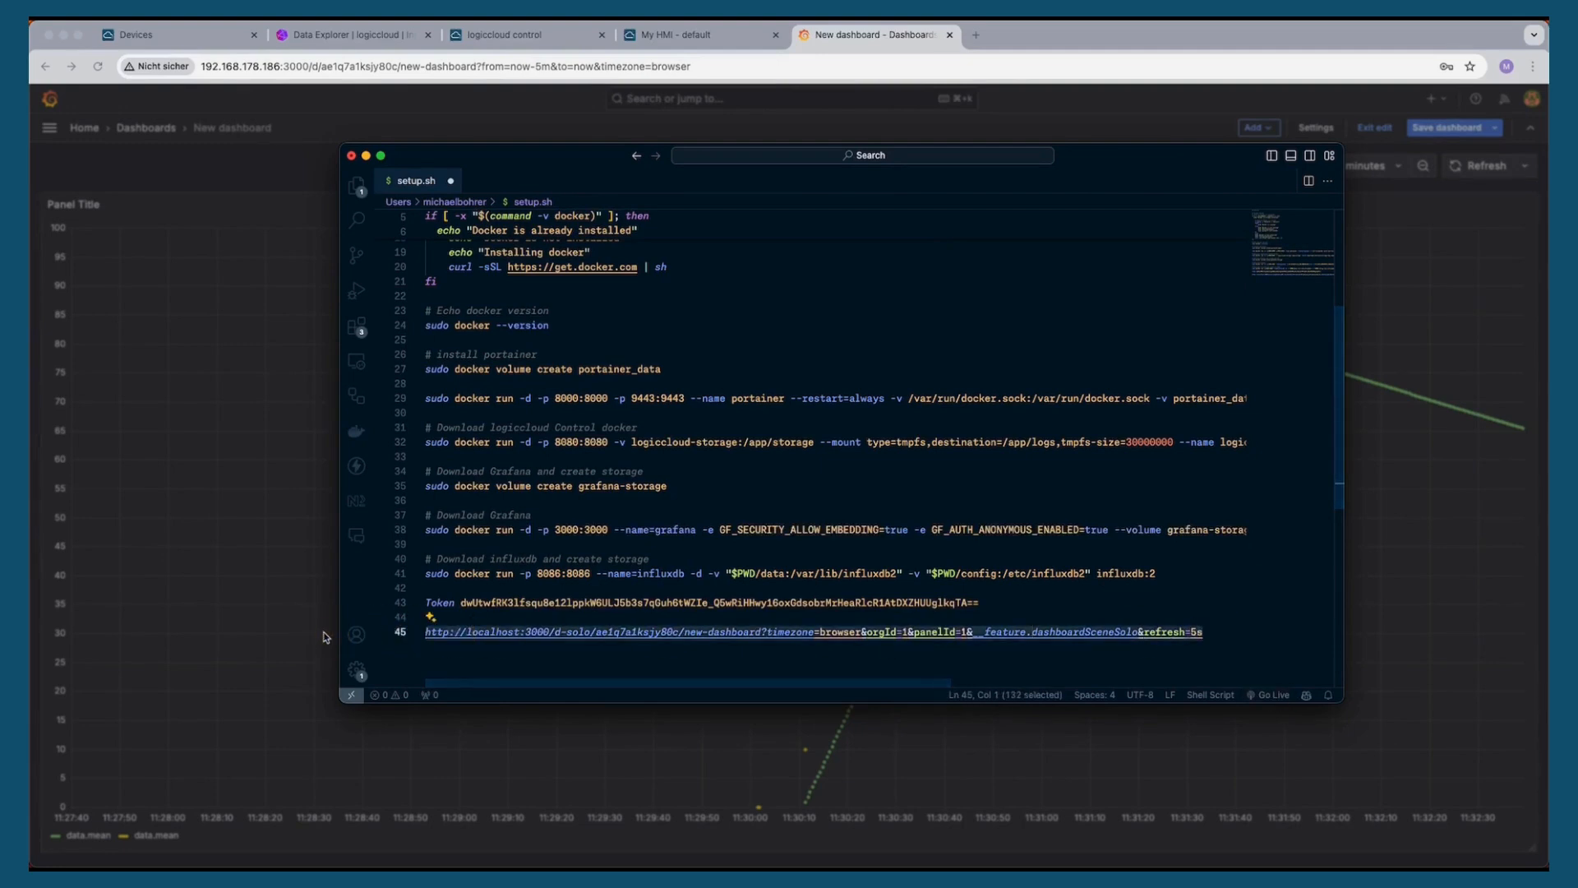
pyautogui.click(602, 664)
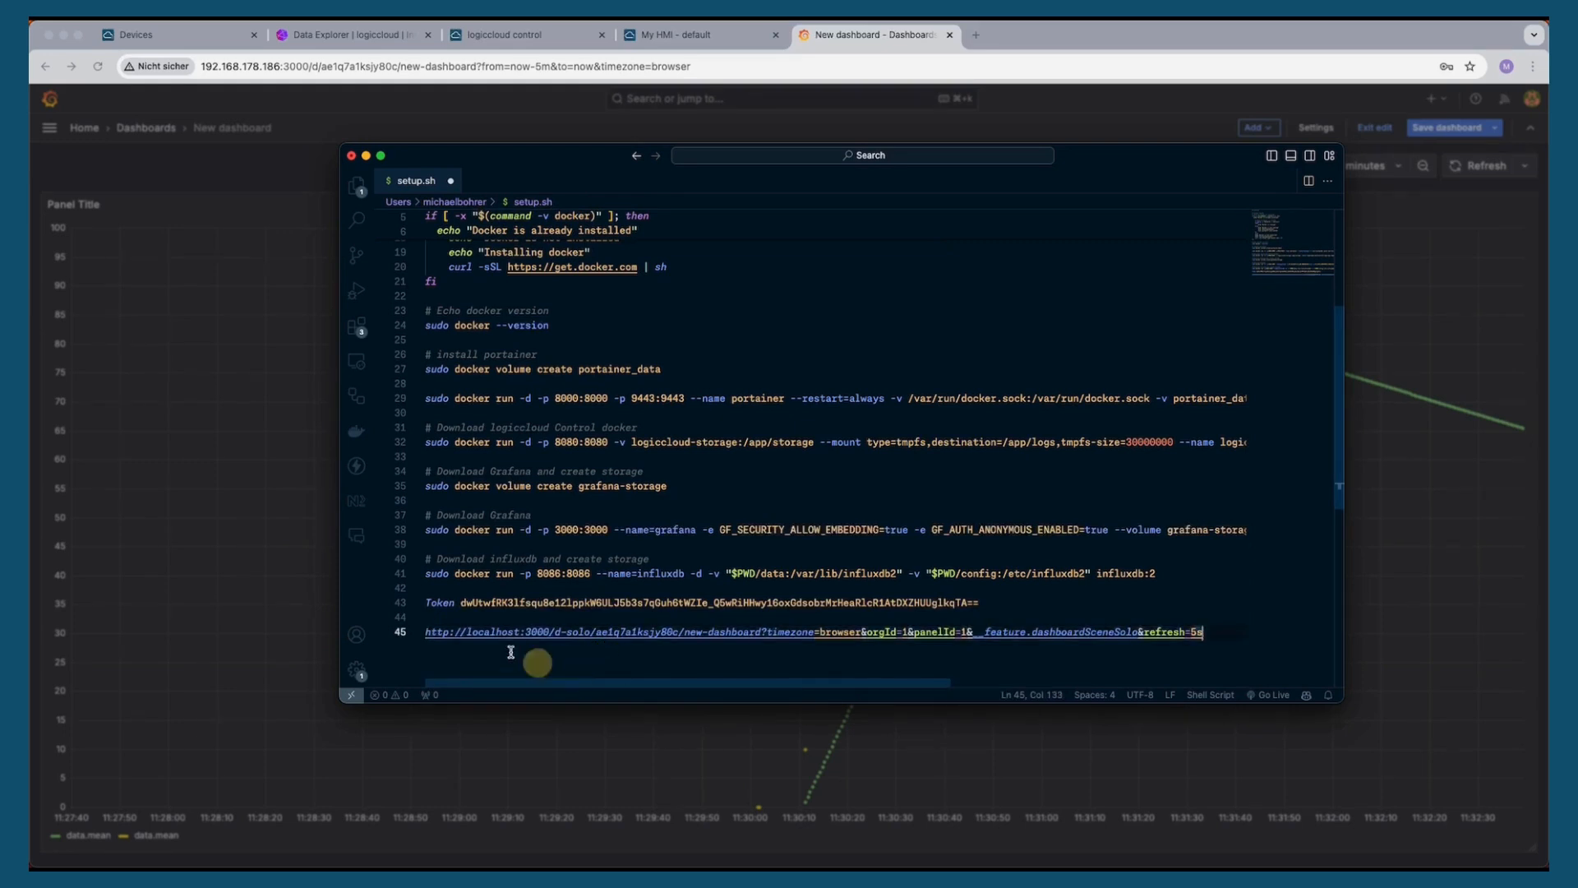
# Replace localhost in the URL with 192.168.178.186 and select the whole URL line
pyautogui.doubleClick(481, 632)
pyautogui.write('192.168.')
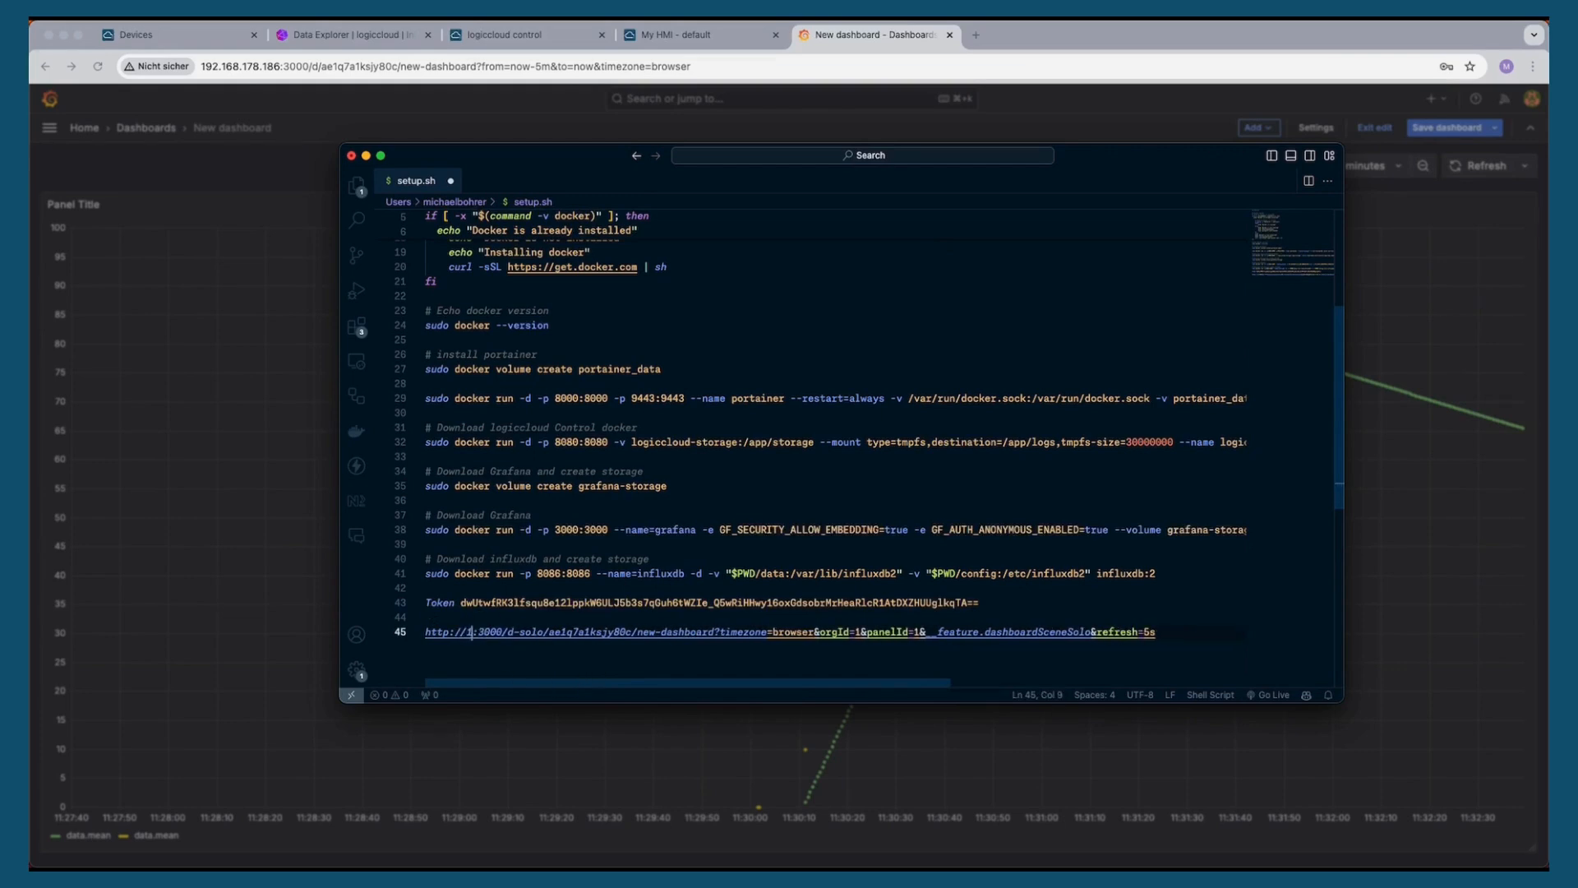
pyautogui.write('178.186')
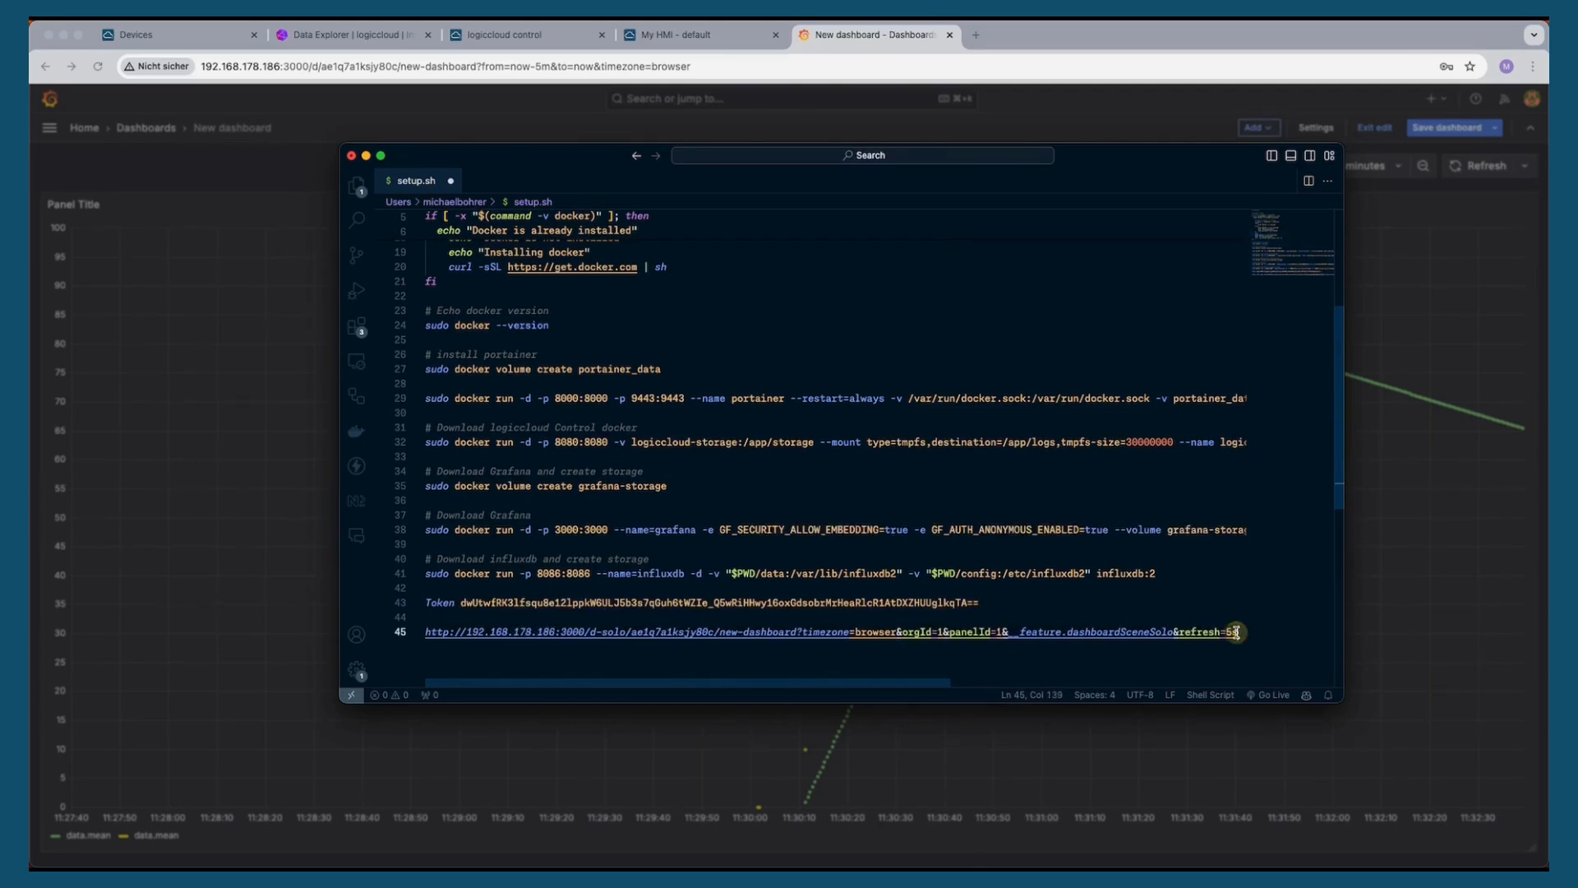
pyautogui.click(1239, 631)
pyautogui.keyDown('shift'); pyautogui.click(424, 633); pyautogui.keyUp('shift')
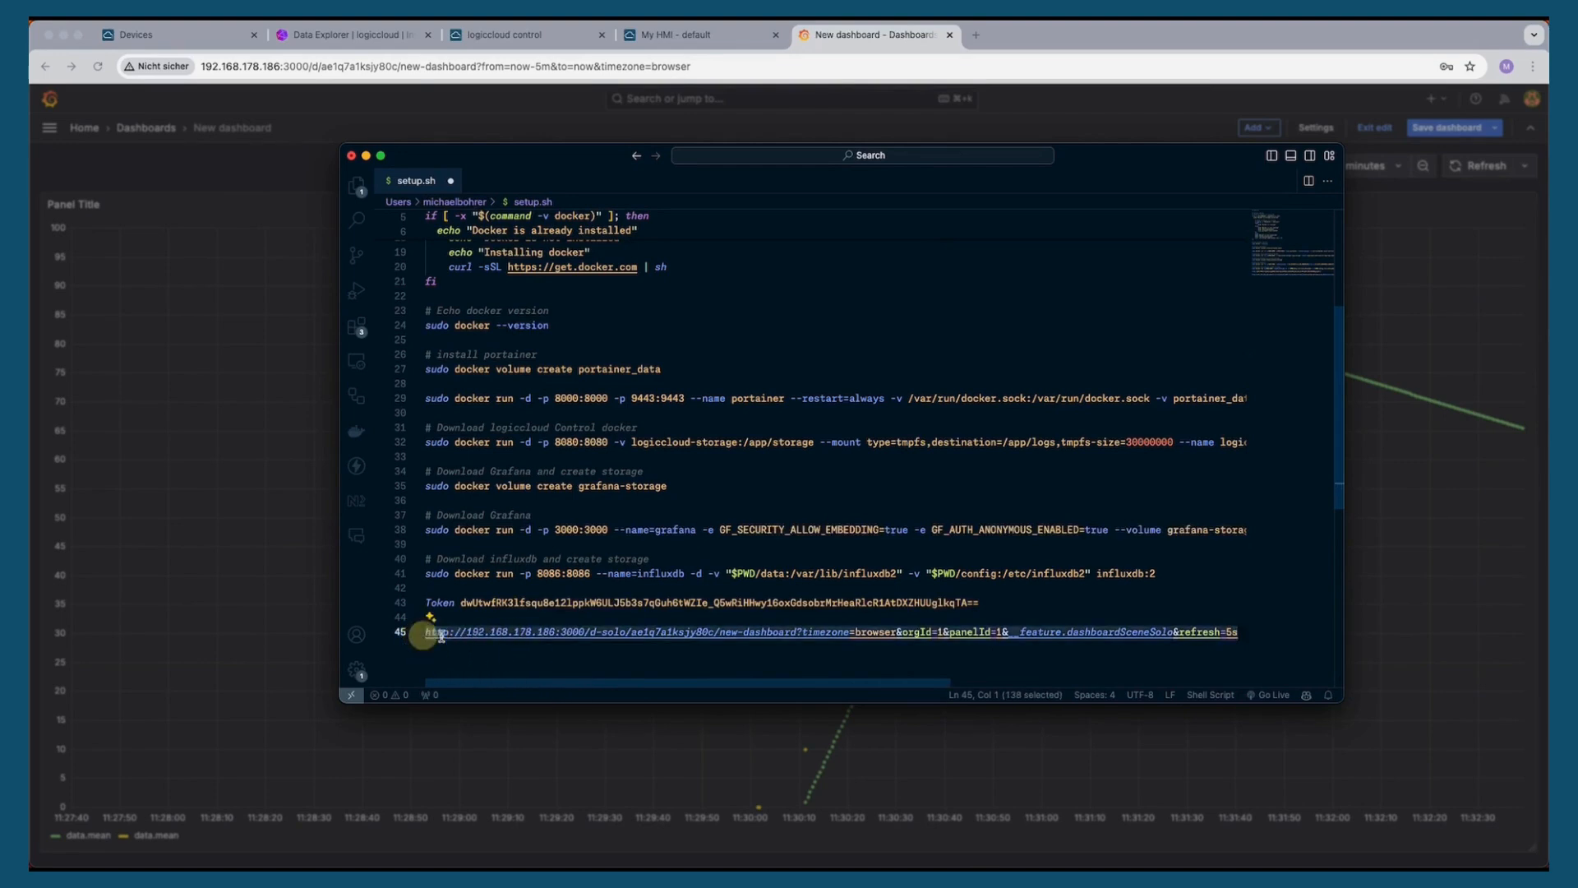
# Open the Kontron PiTron Demo project in the logiccloud IDE and its 1920x1080 default HMI page
pyautogui.click(167, 39)
pyautogui.click(92, 176)
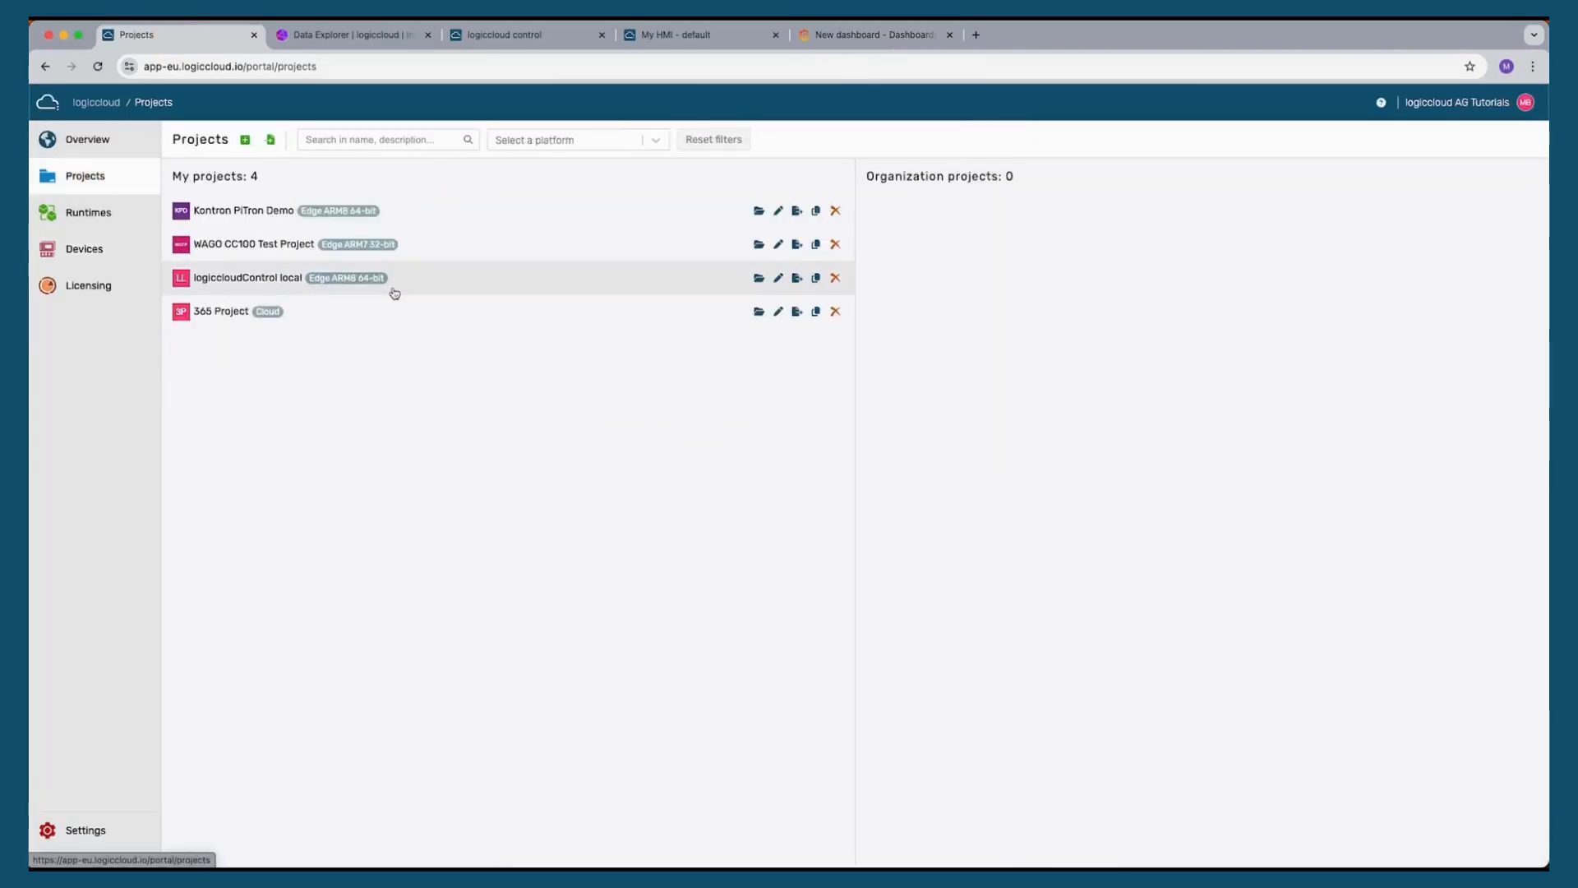
pyautogui.click(759, 211)
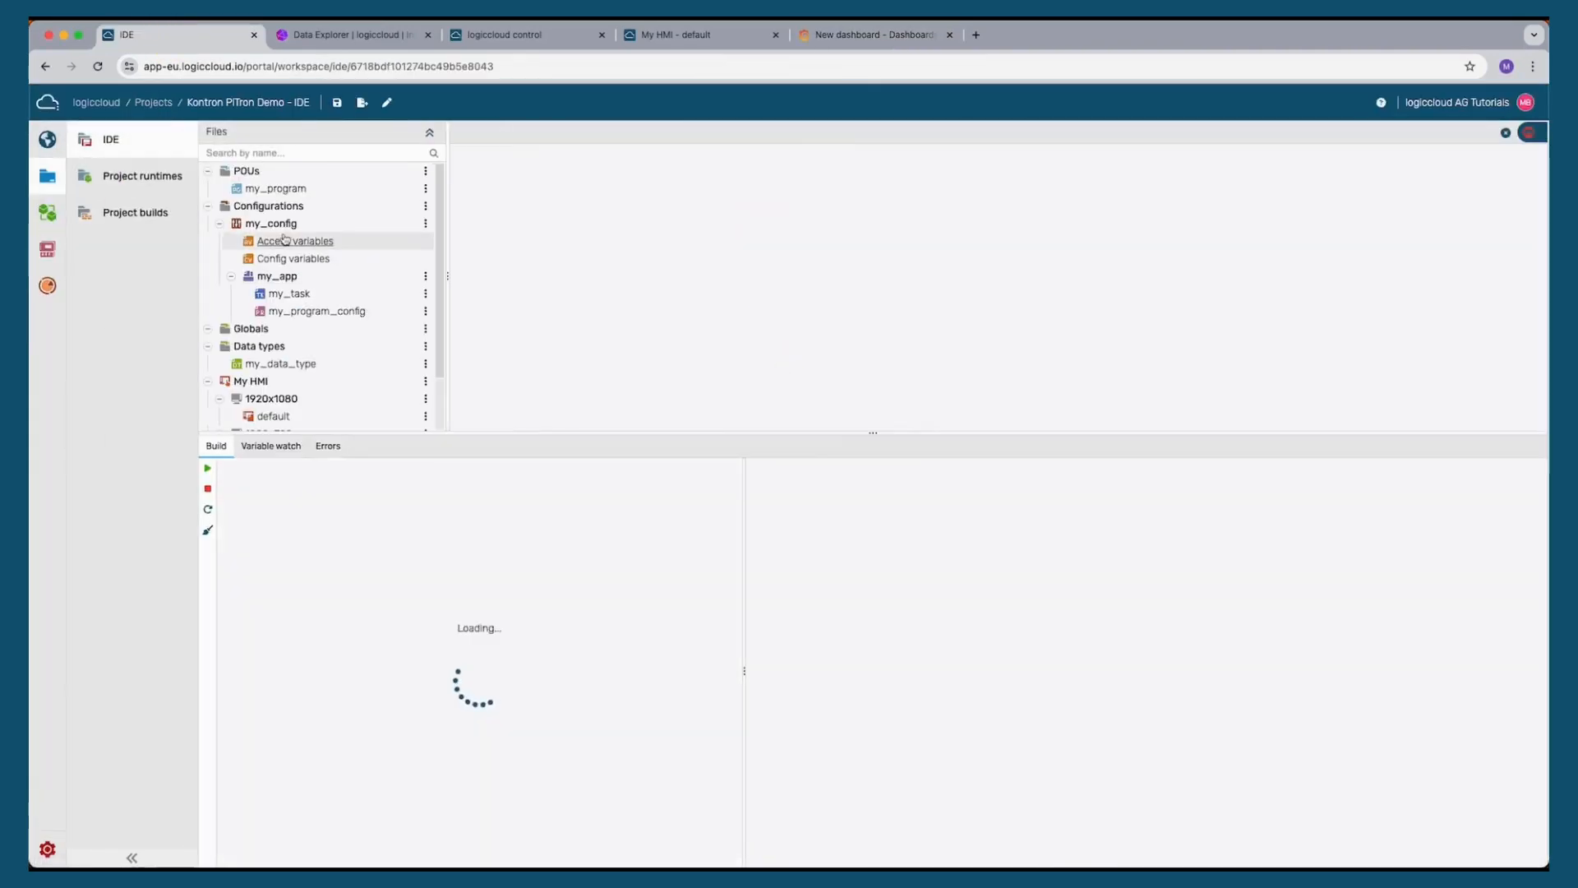
pyautogui.scroll(-2, 346, 366)
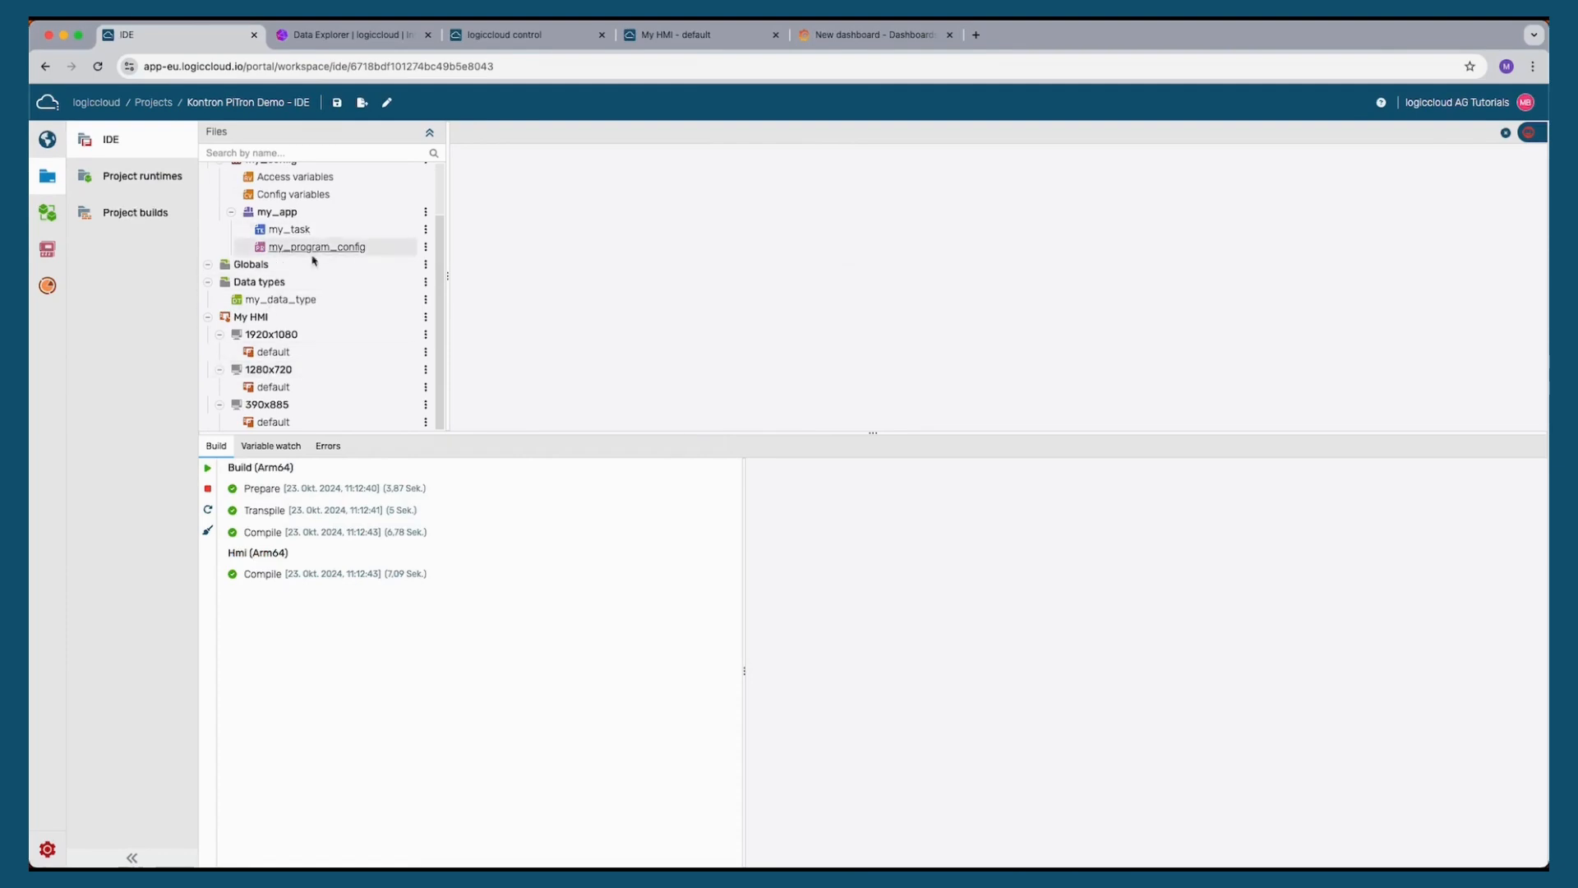
pyautogui.click(273, 352)
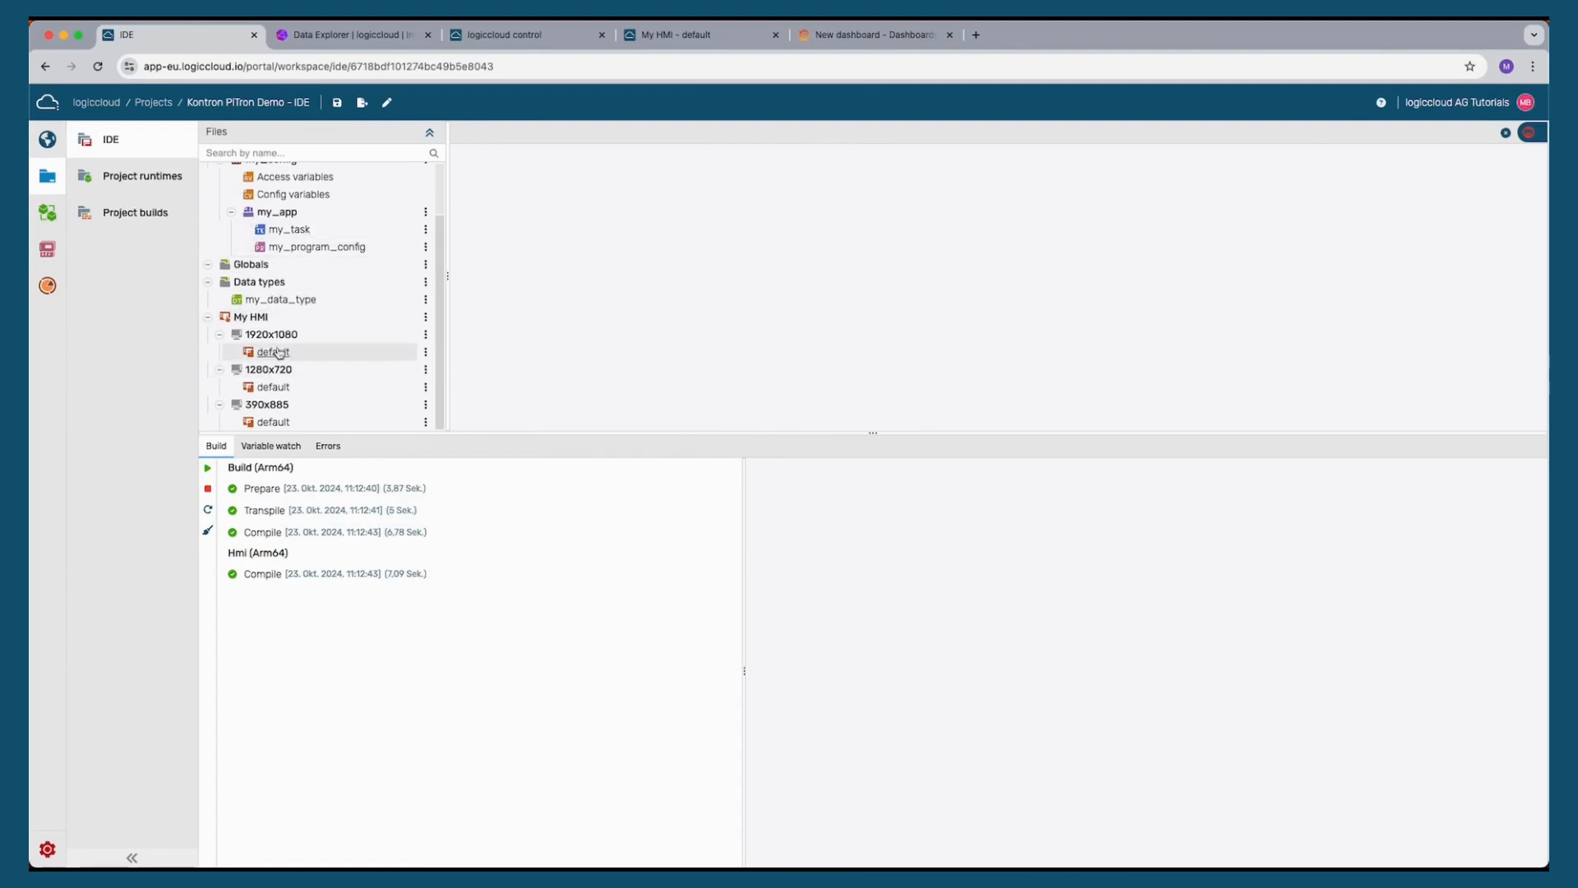
# Duplicate the 1920x1080 default HMI page under the name dashboard
pyautogui.rightClick(276, 356)
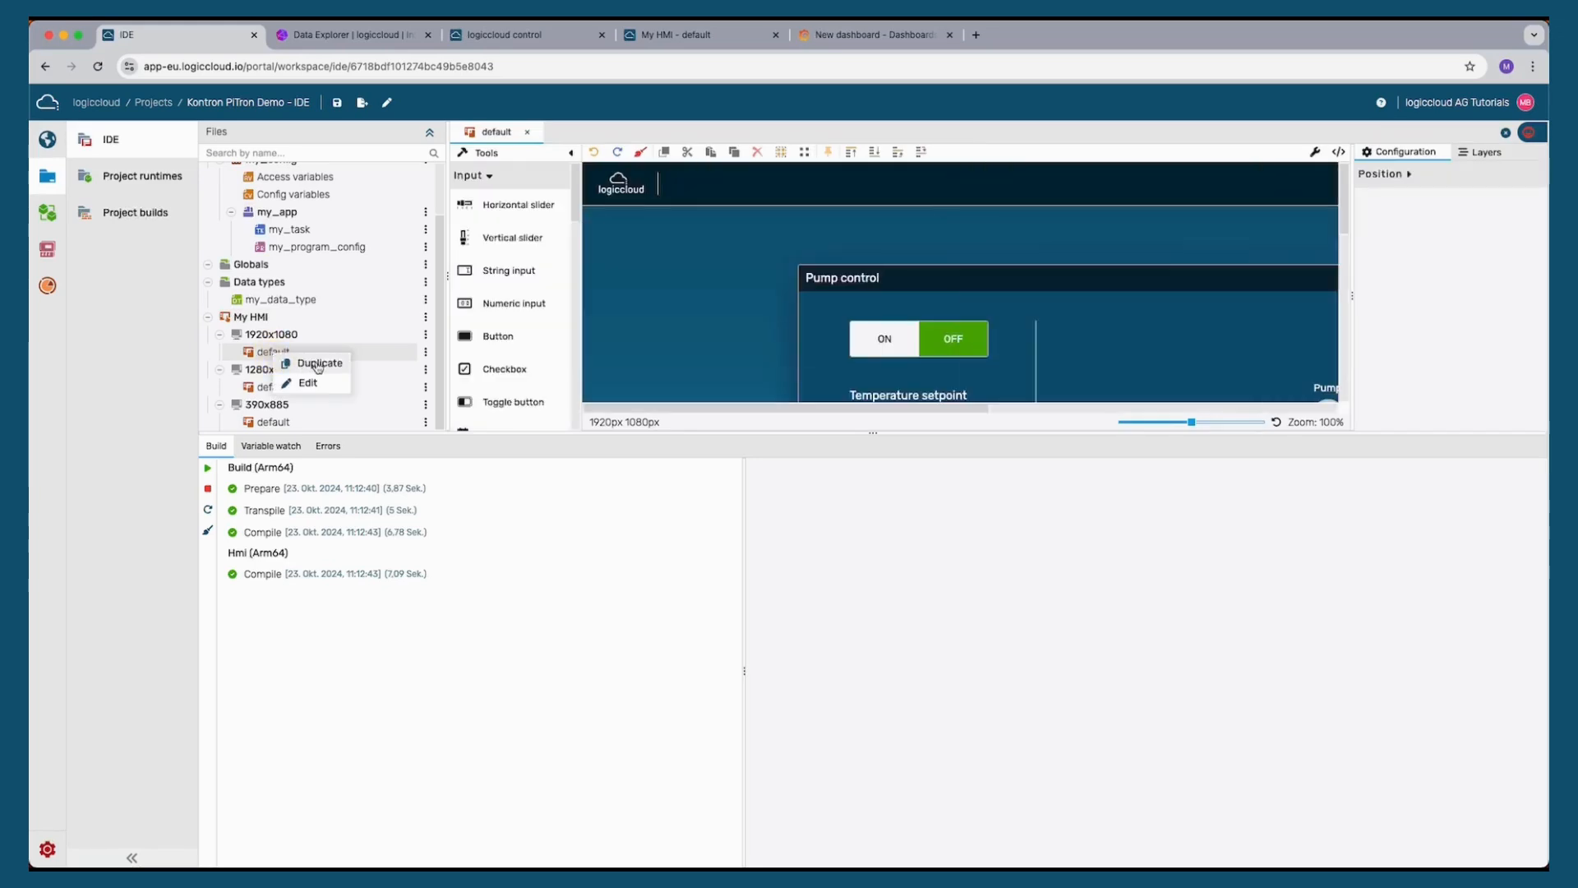
pyautogui.click(315, 364)
pyautogui.doubleClick(591, 504)
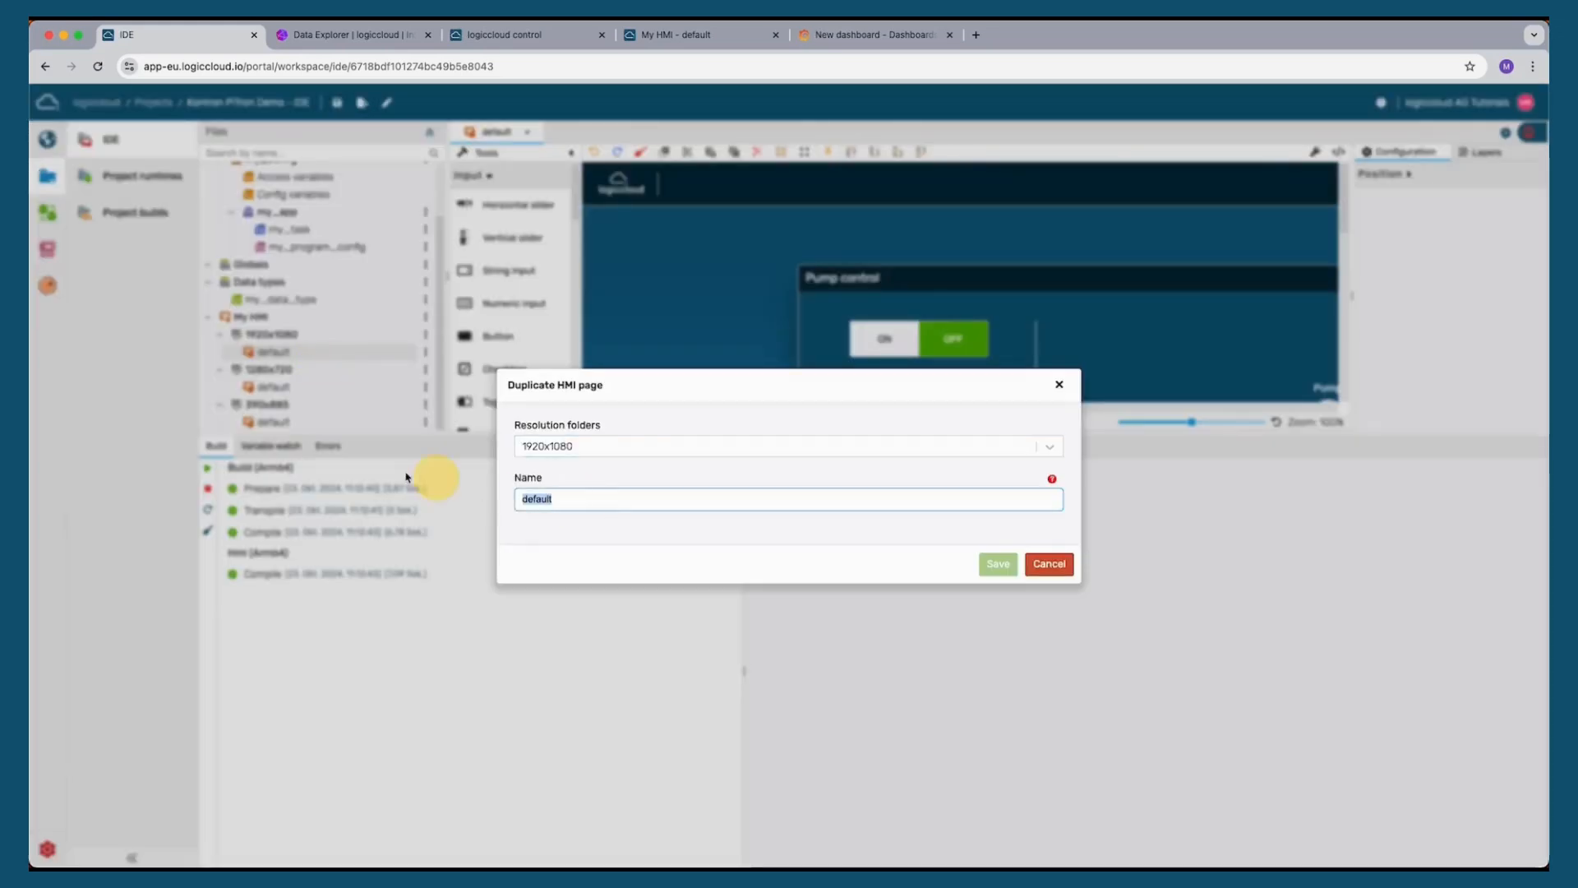
pyautogui.write('dashboar')
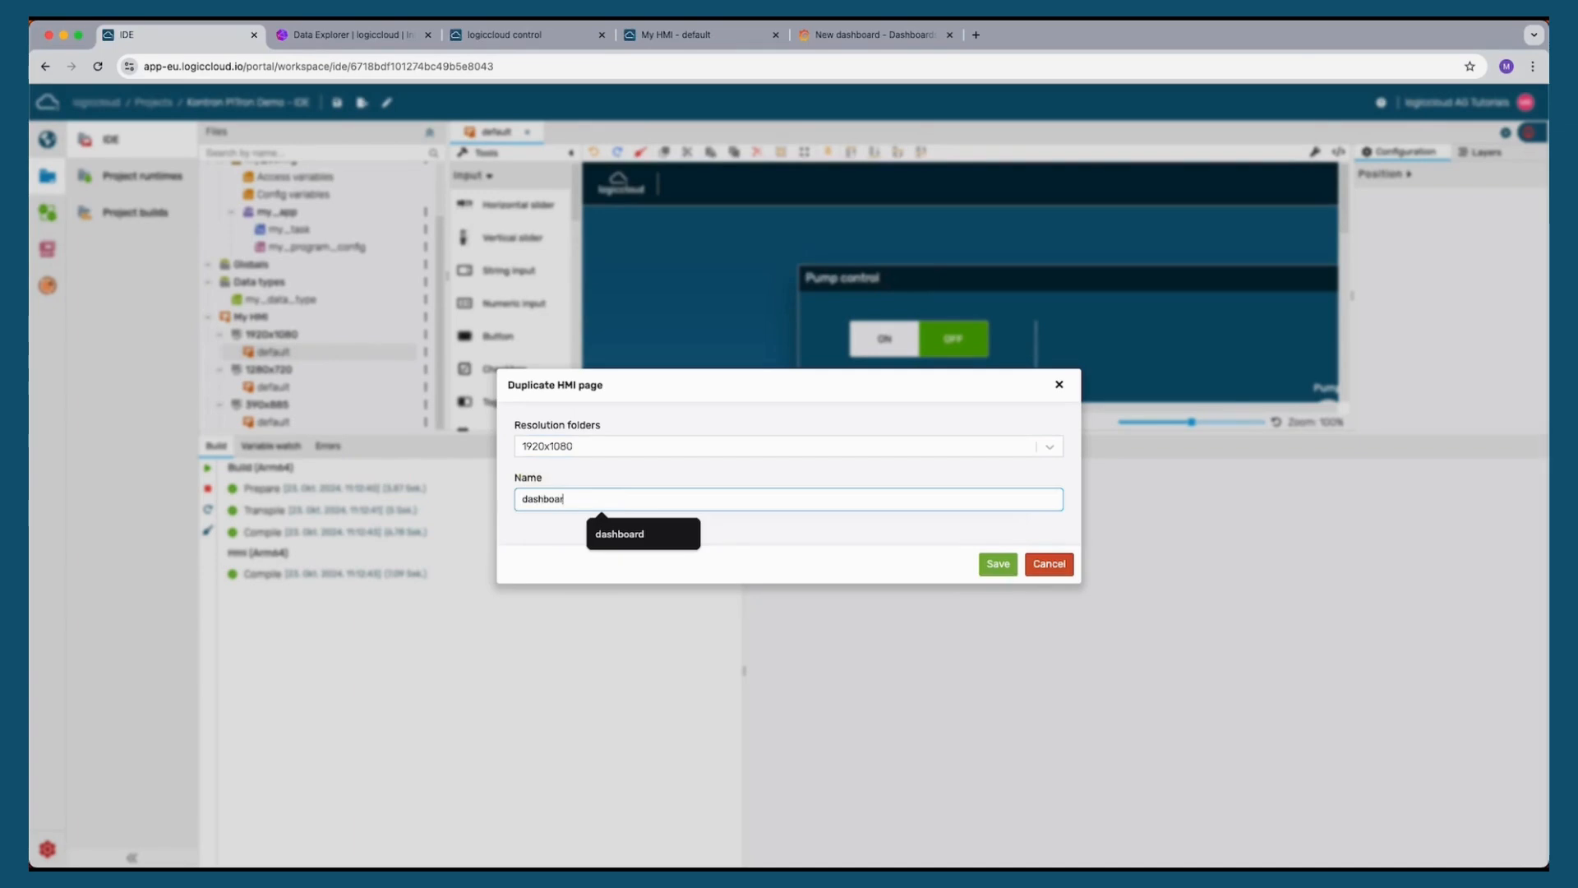
pyautogui.write('d')
pyautogui.click(996, 563)
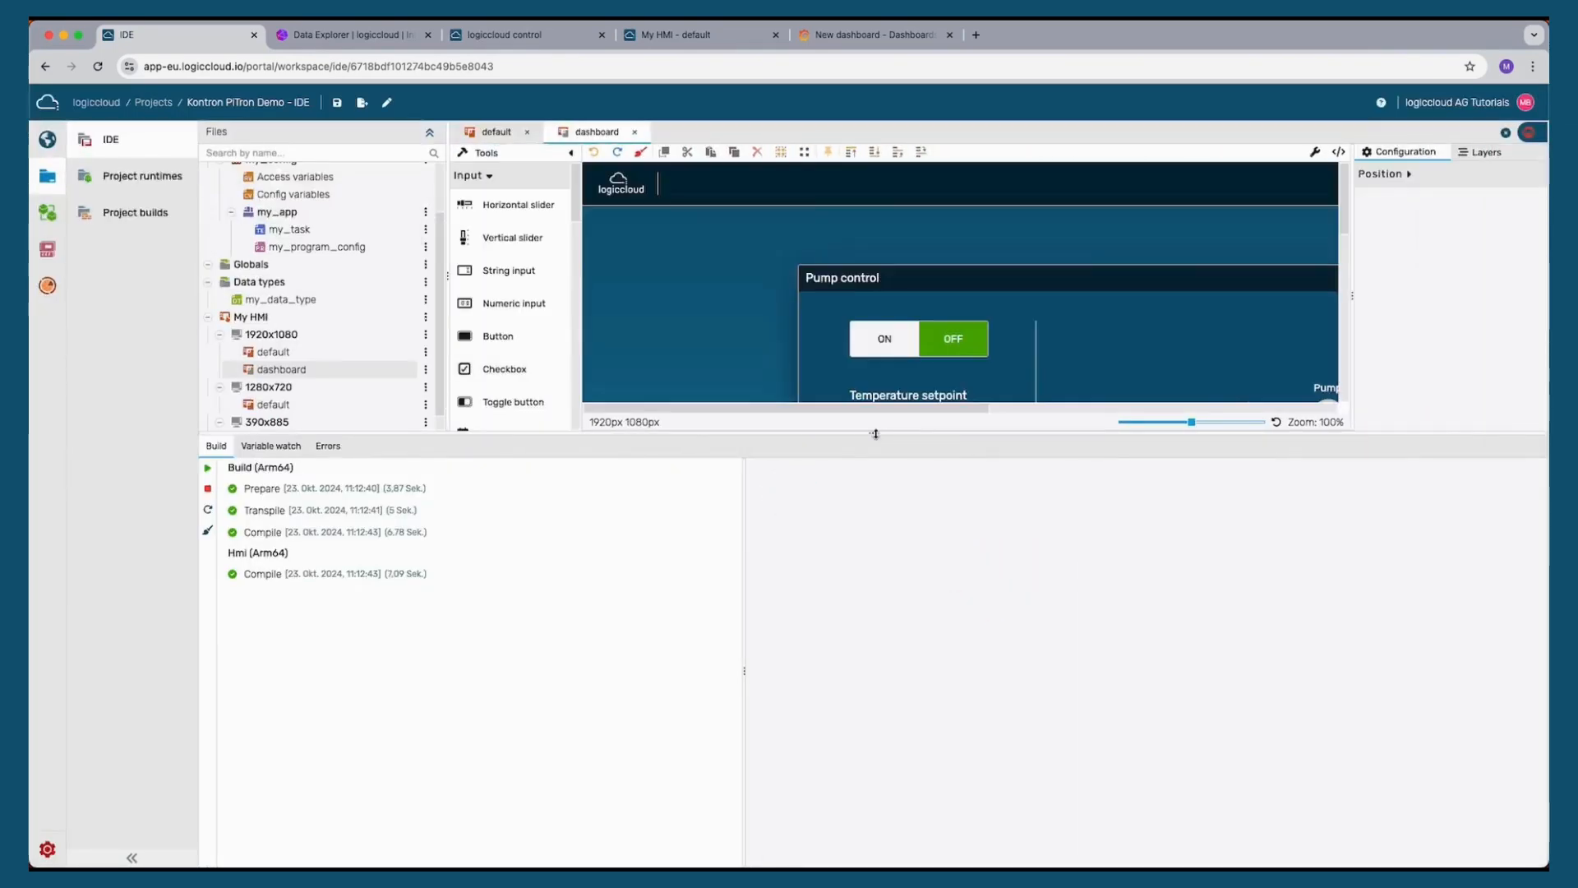
# On the dashboard page, delete the pump toggle, temperature setpoint, slider and temperature display from the Pump control panel
pyautogui.moveTo(875, 434); pyautogui.dragTo(902, 761)
pyautogui.click(884, 342)
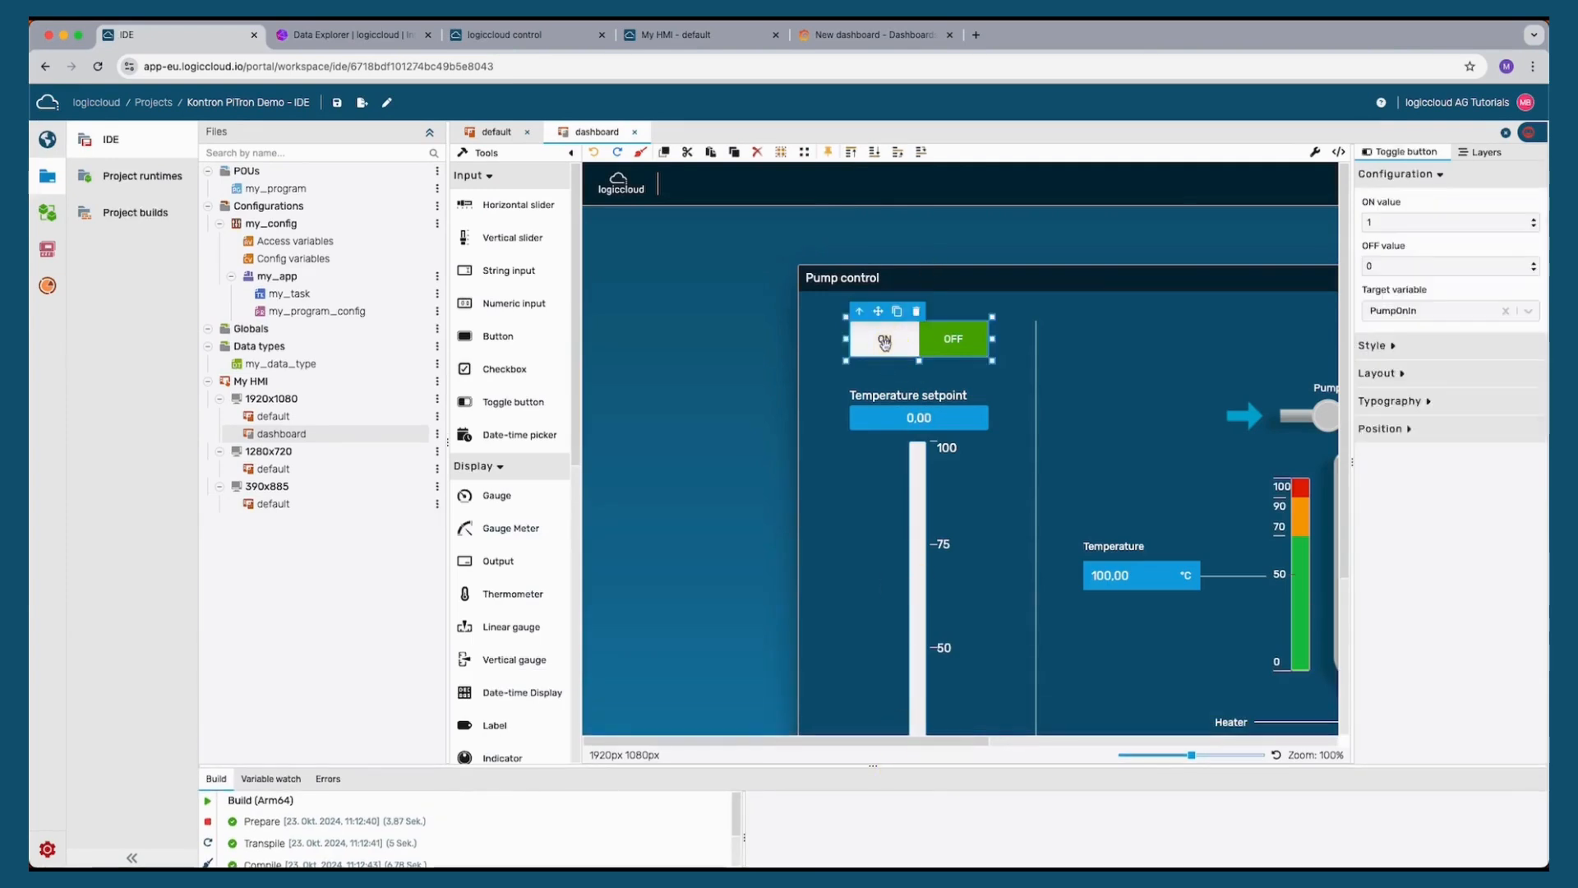
pyautogui.press('Delete')
pyautogui.click(933, 420)
pyautogui.press('Delete')
pyautogui.click(922, 510)
pyautogui.press('Delete')
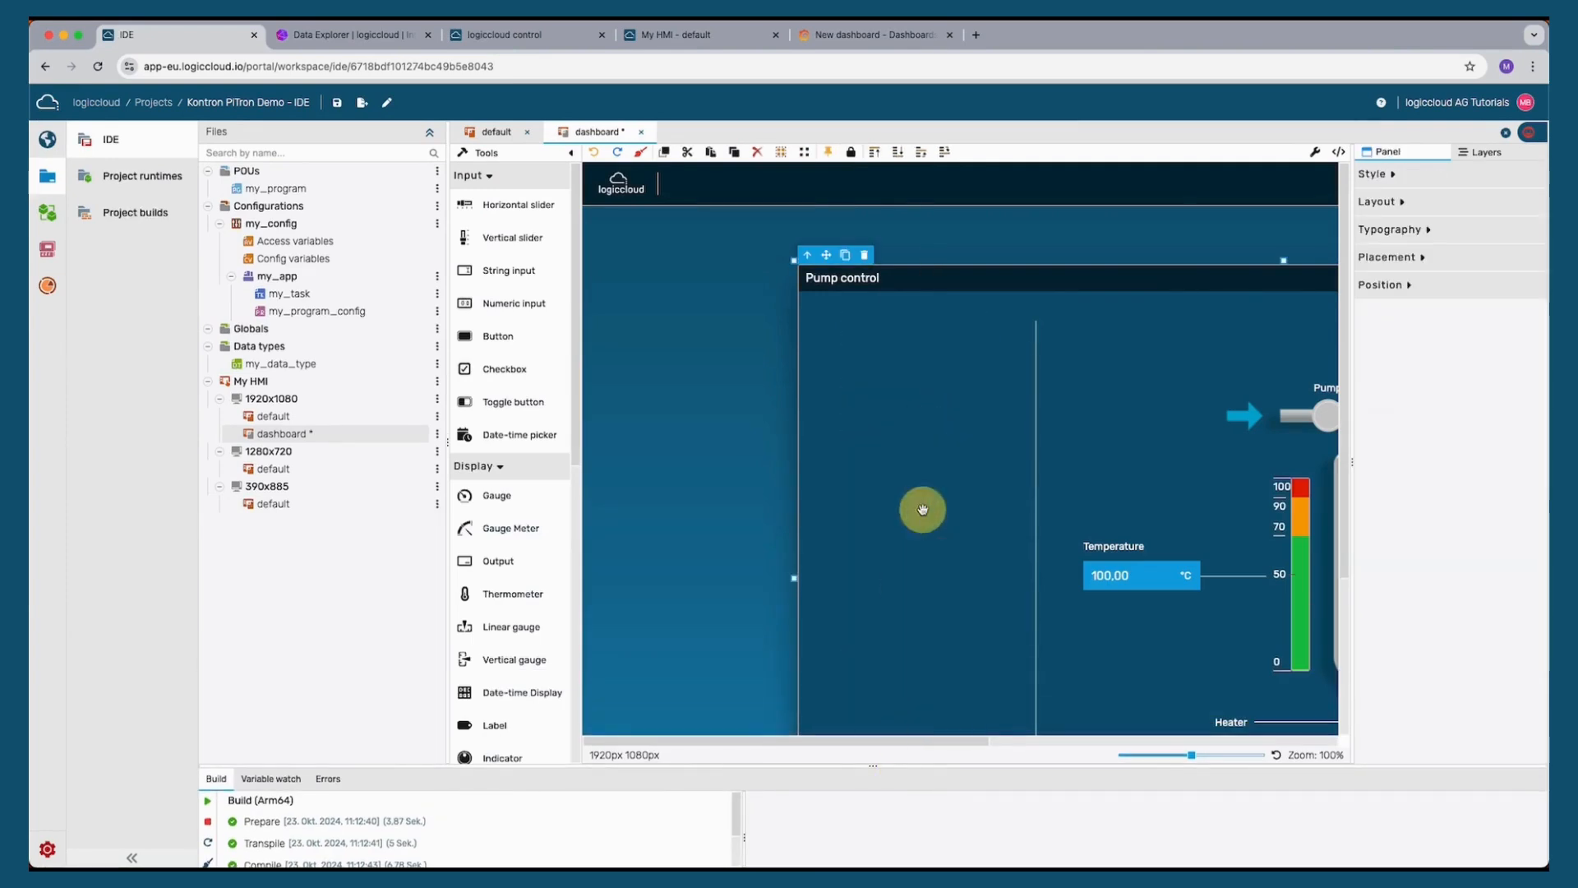
pyautogui.click(1038, 500)
pyautogui.press('Delete')
pyautogui.click(1151, 574)
pyautogui.press('Delete')
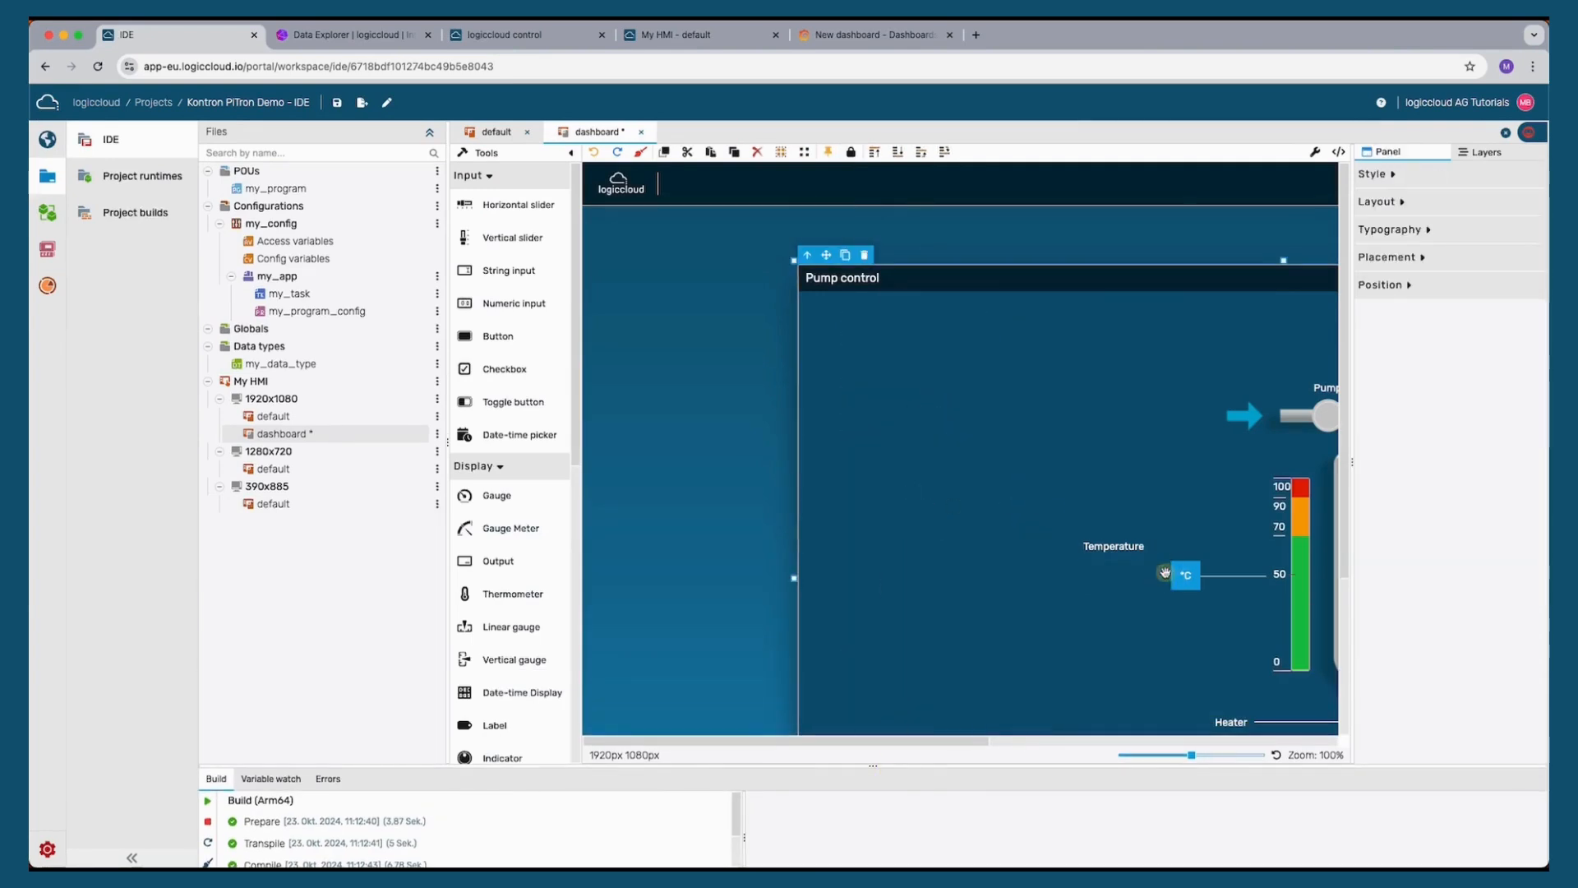
# Delete the remaining pump, tank, heater, level indicators and labels from the Pump control panel, restoring the panel itself
pyautogui.hscroll(5, 1151, 575)
pyautogui.click(1046, 574)
pyautogui.press('Delete')
pyautogui.click(1173, 585)
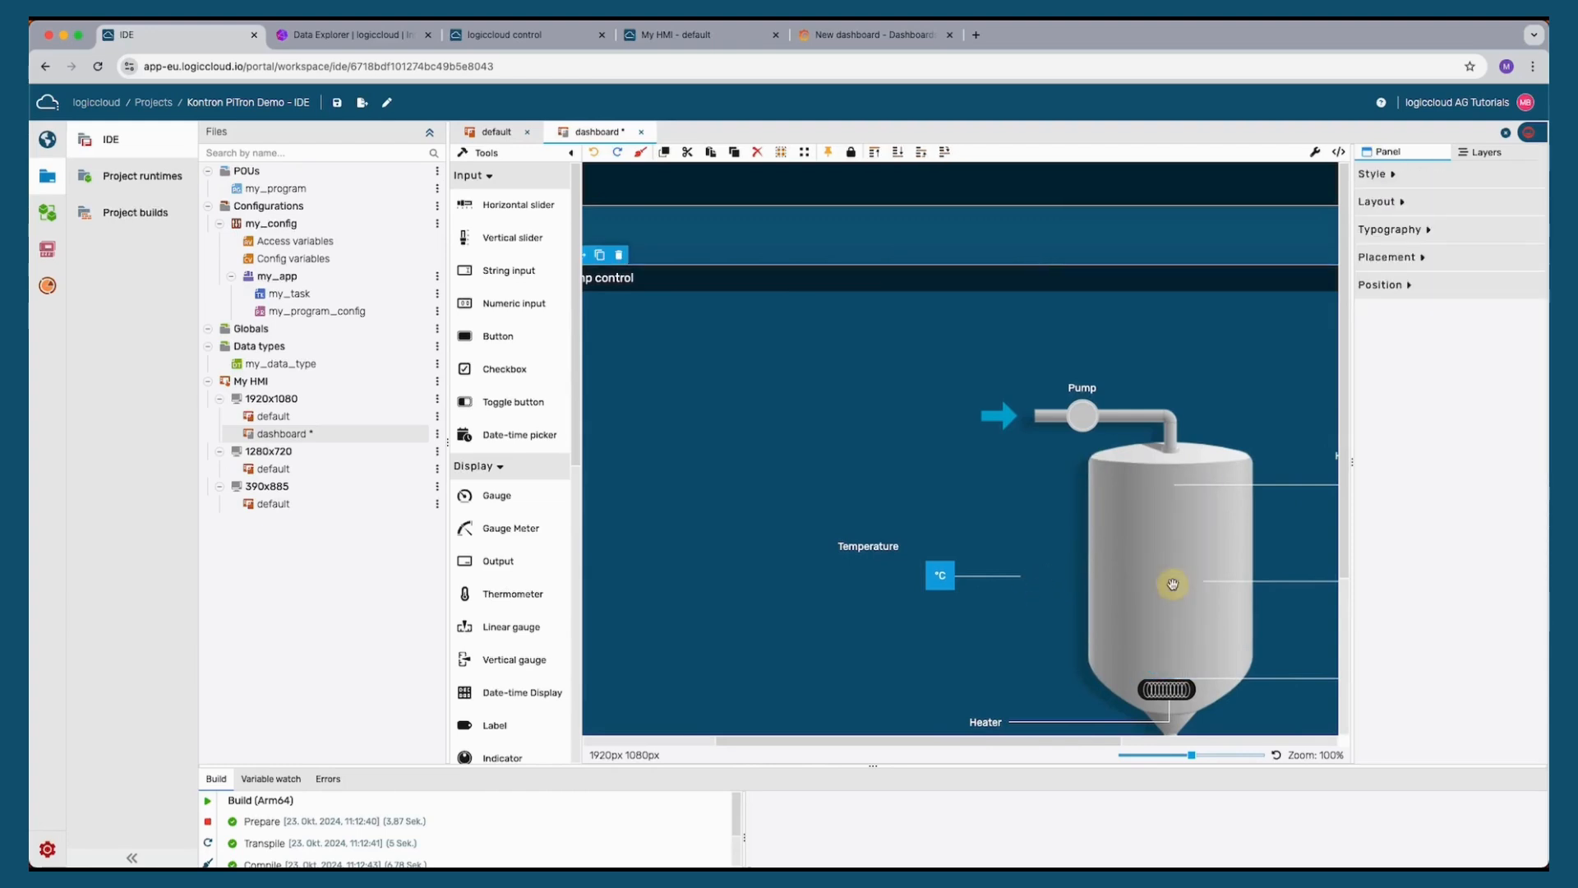
pyautogui.press('Delete')
pyautogui.click(938, 578)
pyautogui.press('Delete')
pyautogui.click(974, 582)
pyautogui.press('Delete')
pyautogui.click(1082, 415)
pyautogui.press('Delete')
pyautogui.click(865, 548)
pyautogui.press('Delete')
pyautogui.click(1082, 388)
pyautogui.press('Delete')
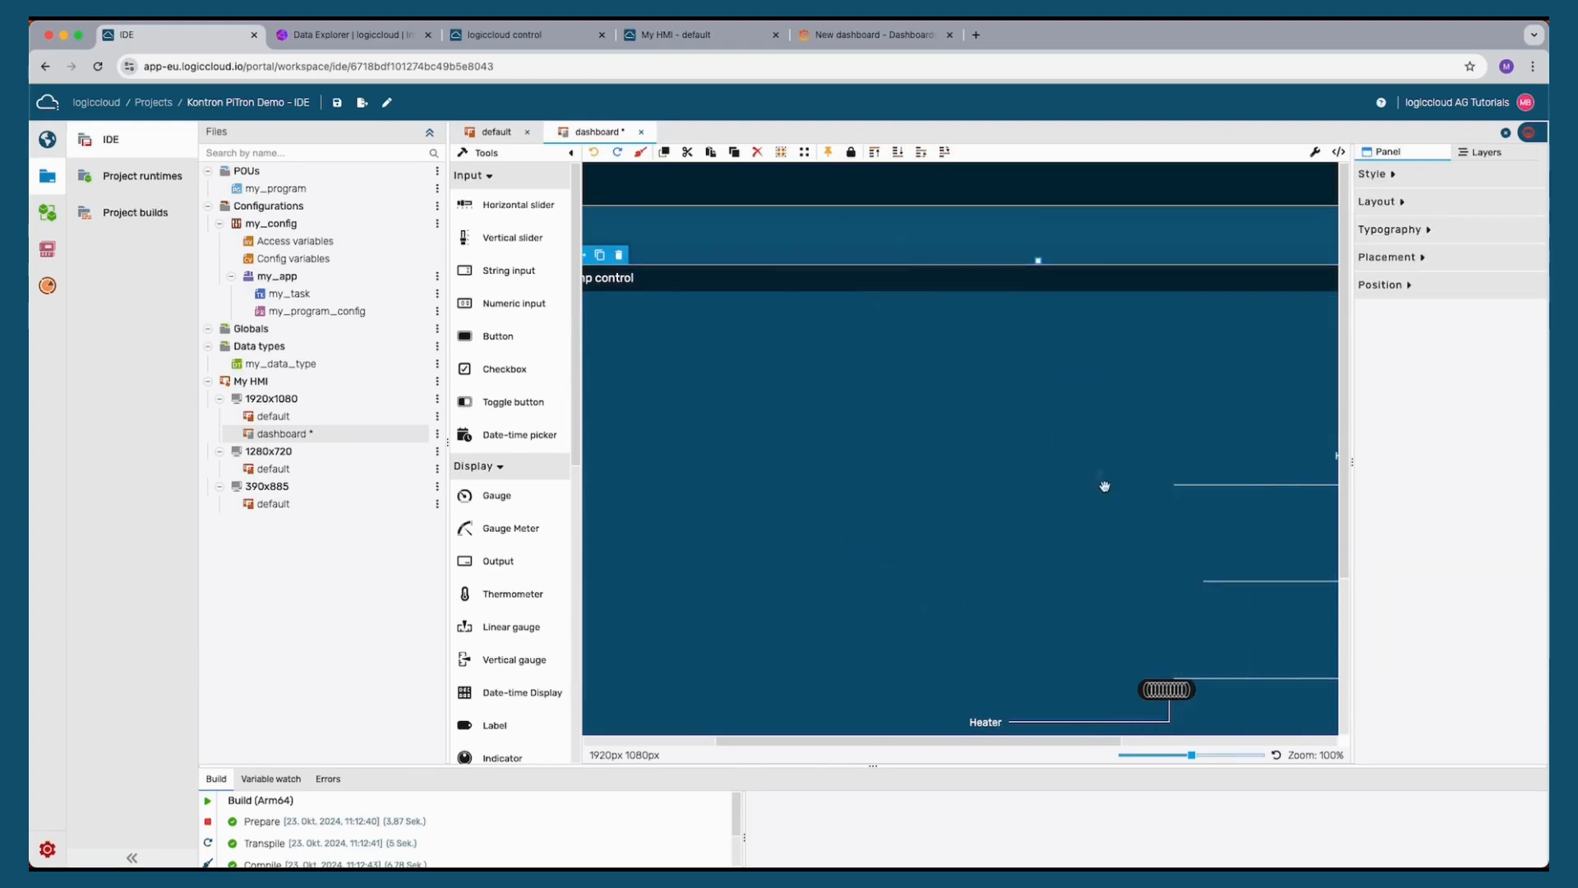
pyautogui.hscroll(4, 1105, 487)
pyautogui.click(979, 581)
pyautogui.press('Delete')
pyautogui.click(1118, 579)
pyautogui.press('Delete')
pyautogui.click(1014, 677)
pyautogui.press('Delete')
pyautogui.click(1044, 678)
pyautogui.press('Delete')
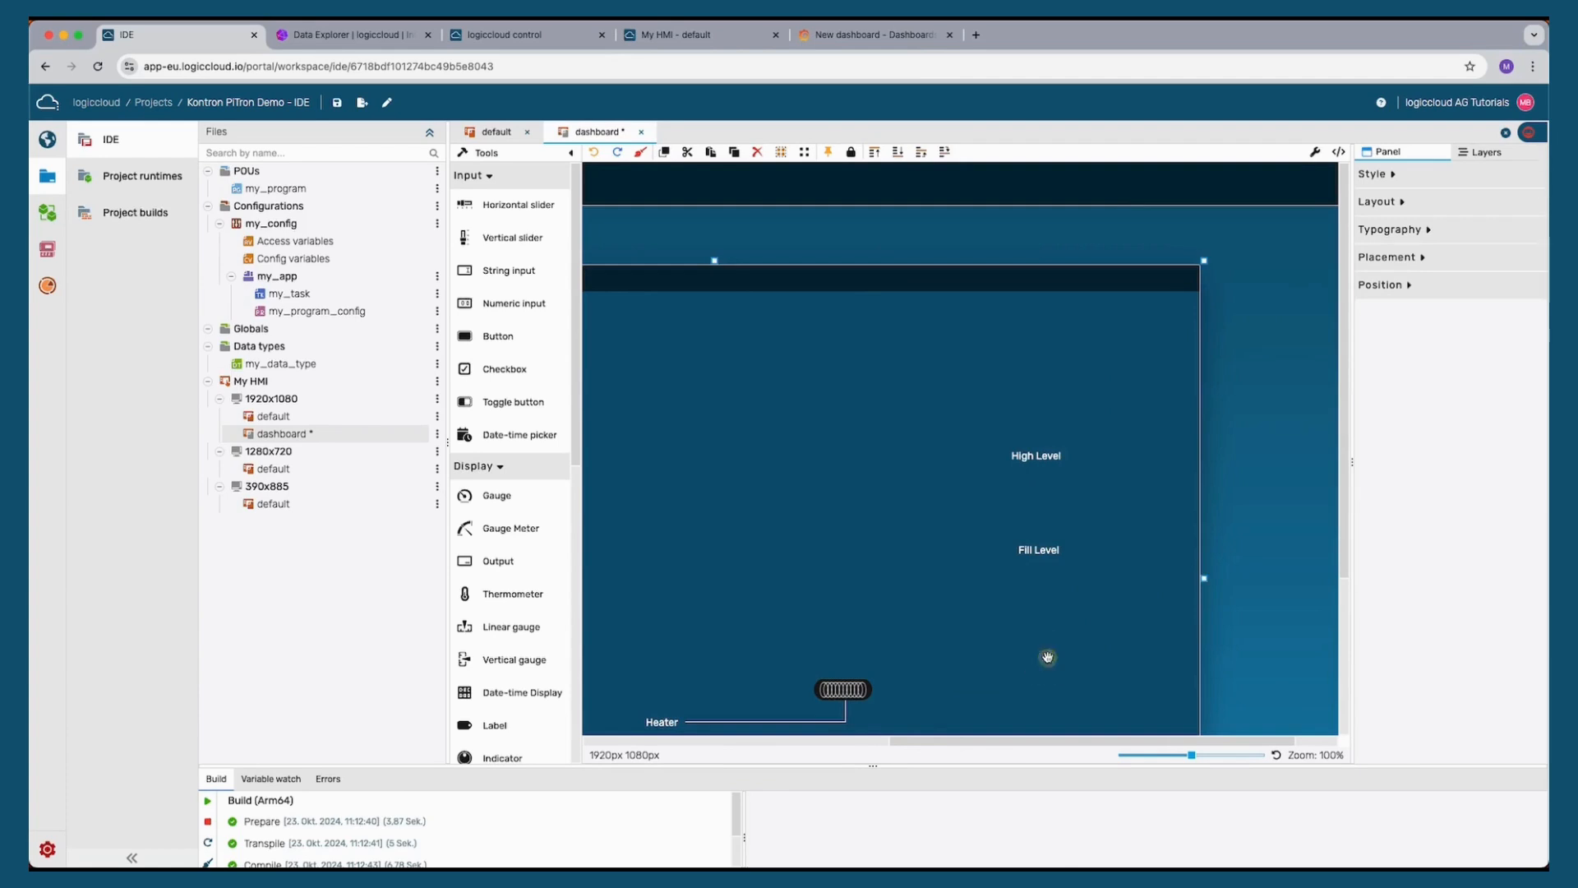
pyautogui.click(942, 576)
pyautogui.press('Delete')
pyautogui.click(838, 484)
pyautogui.press('Delete')
pyautogui.press('Delete')
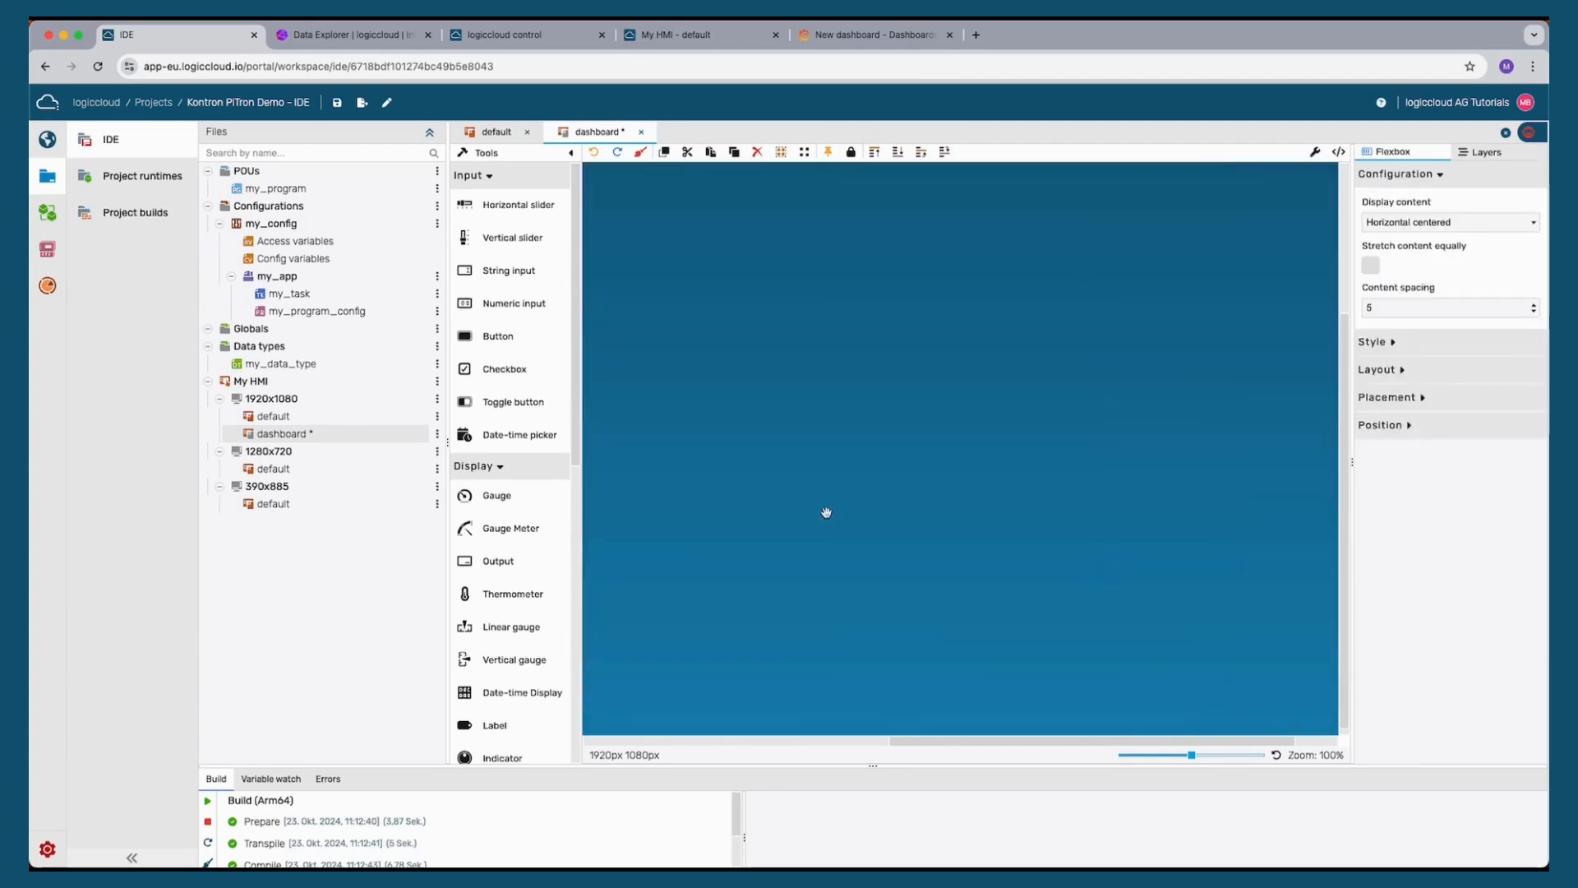
pyautogui.press('super+z')
pyautogui.click(835, 513)
pyautogui.press('Delete')
# Add an Iframe widget filling the empty Pump control panel and paste the Grafana panel URL as its Url
pyautogui.scroll(3, 665, 518)
pyautogui.hscroll(-6, 665, 518)
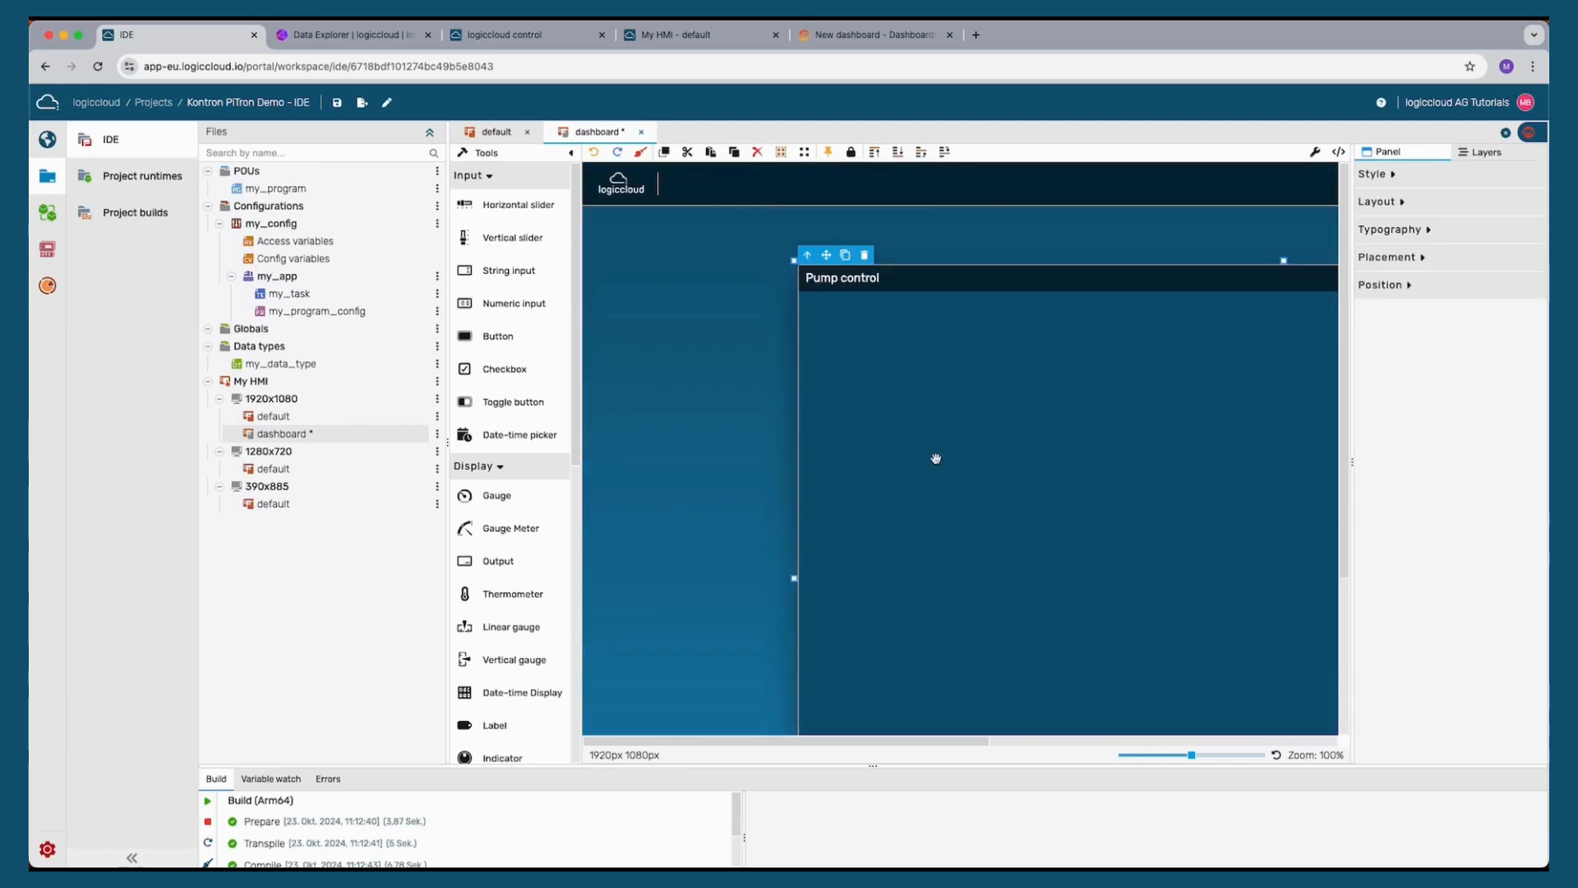
pyautogui.moveTo(1191, 756); pyautogui.dragTo(1161, 755)
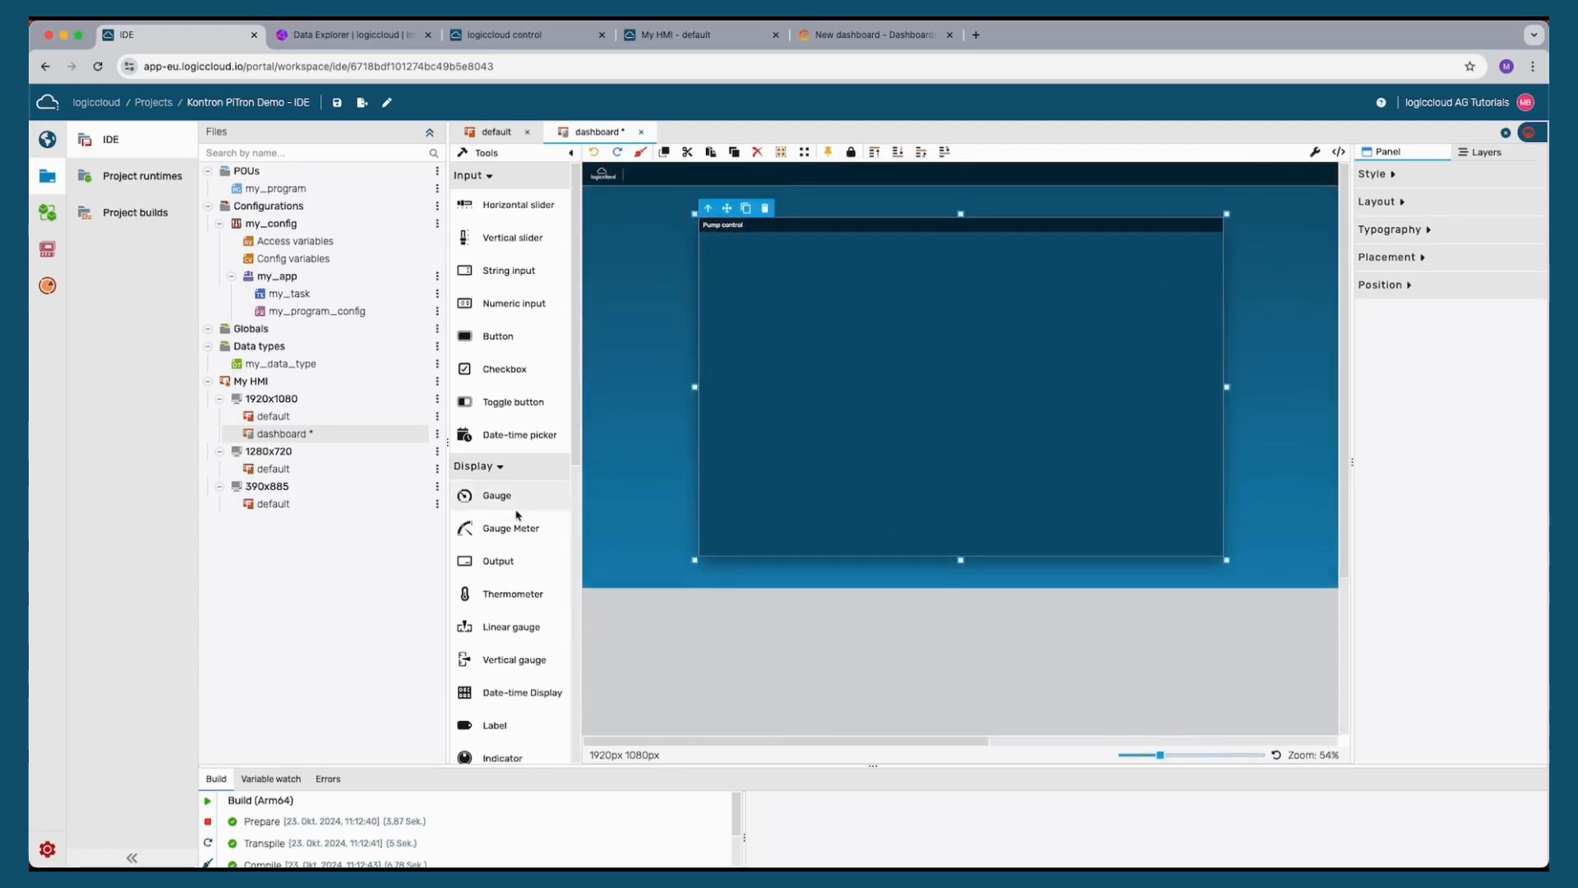
pyautogui.scroll(-5, 498, 564)
pyautogui.moveTo(497, 662); pyautogui.dragTo(905, 368)
pyautogui.moveTo(962, 415); pyautogui.dragTo(763, 295)
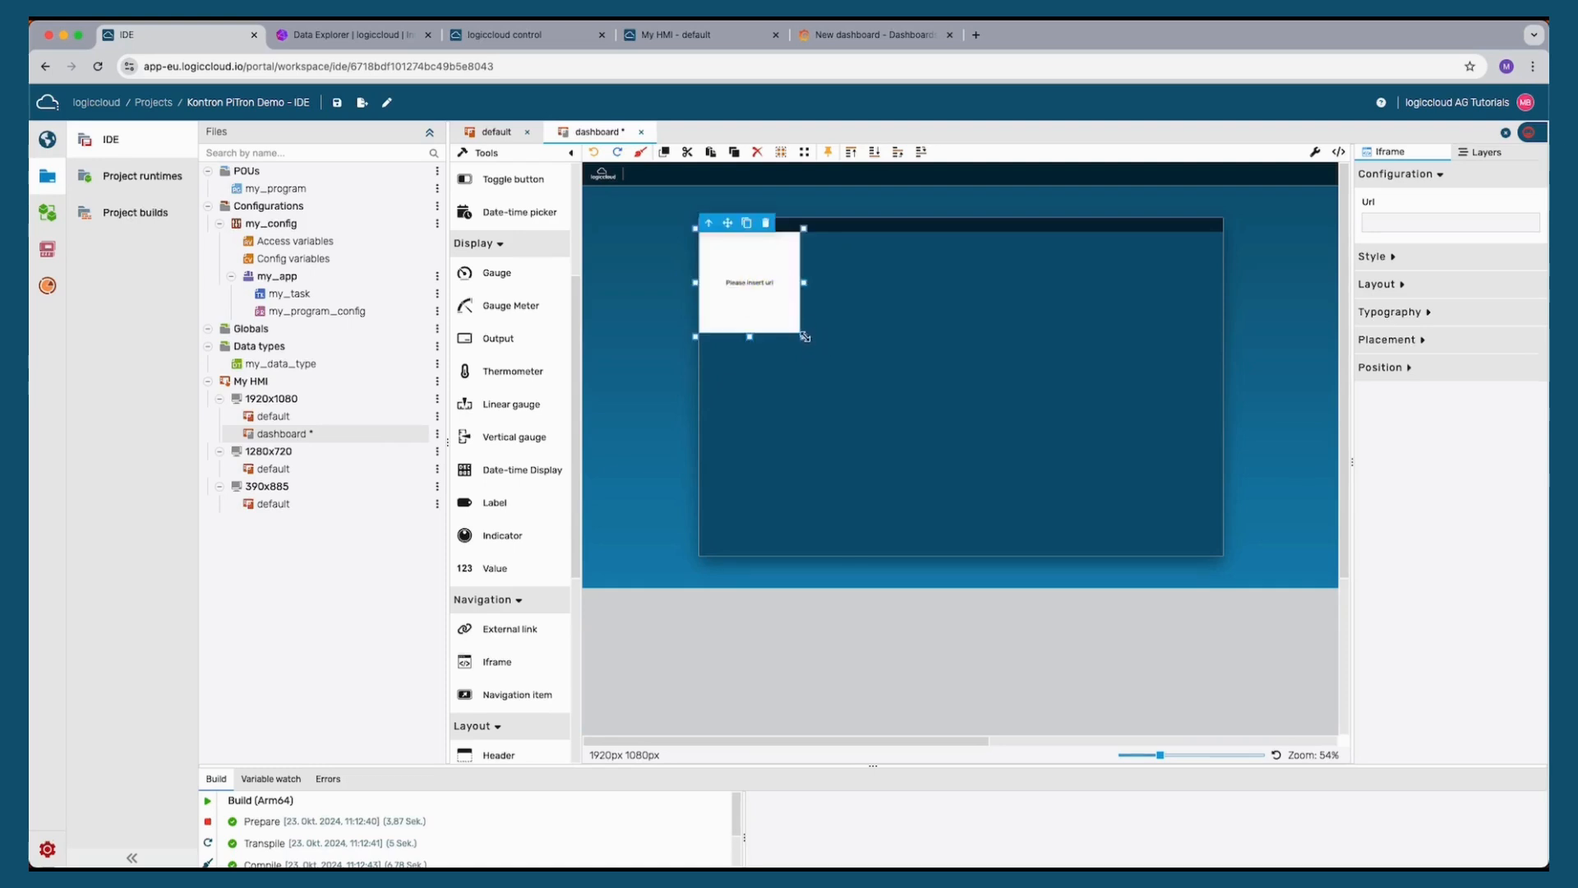
pyautogui.moveTo(831, 342); pyautogui.dragTo(1231, 558)
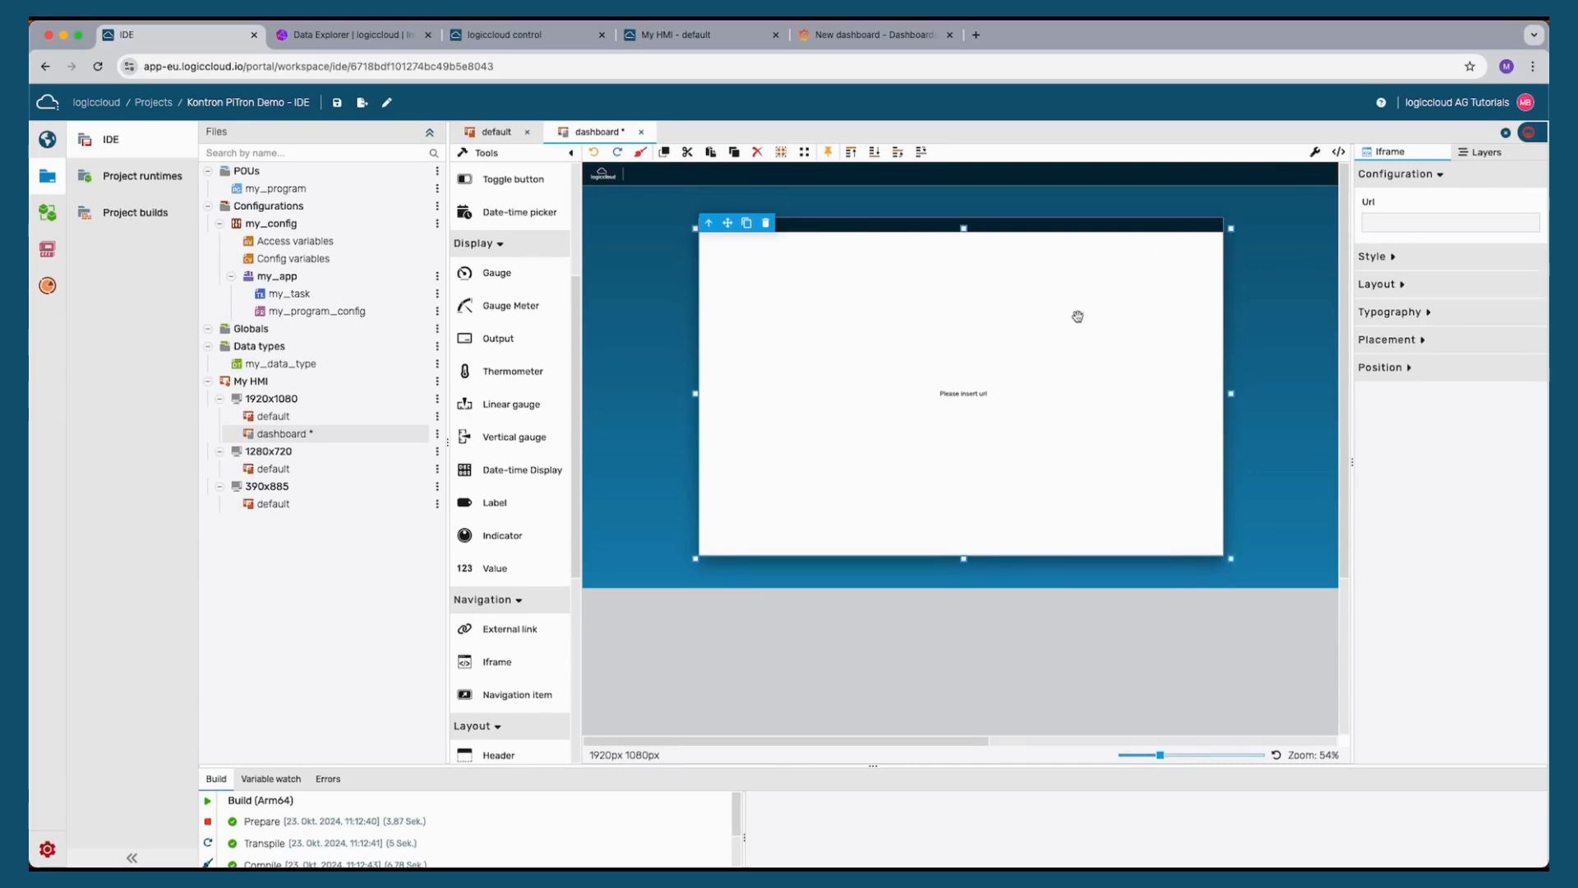
pyautogui.press('super+v')
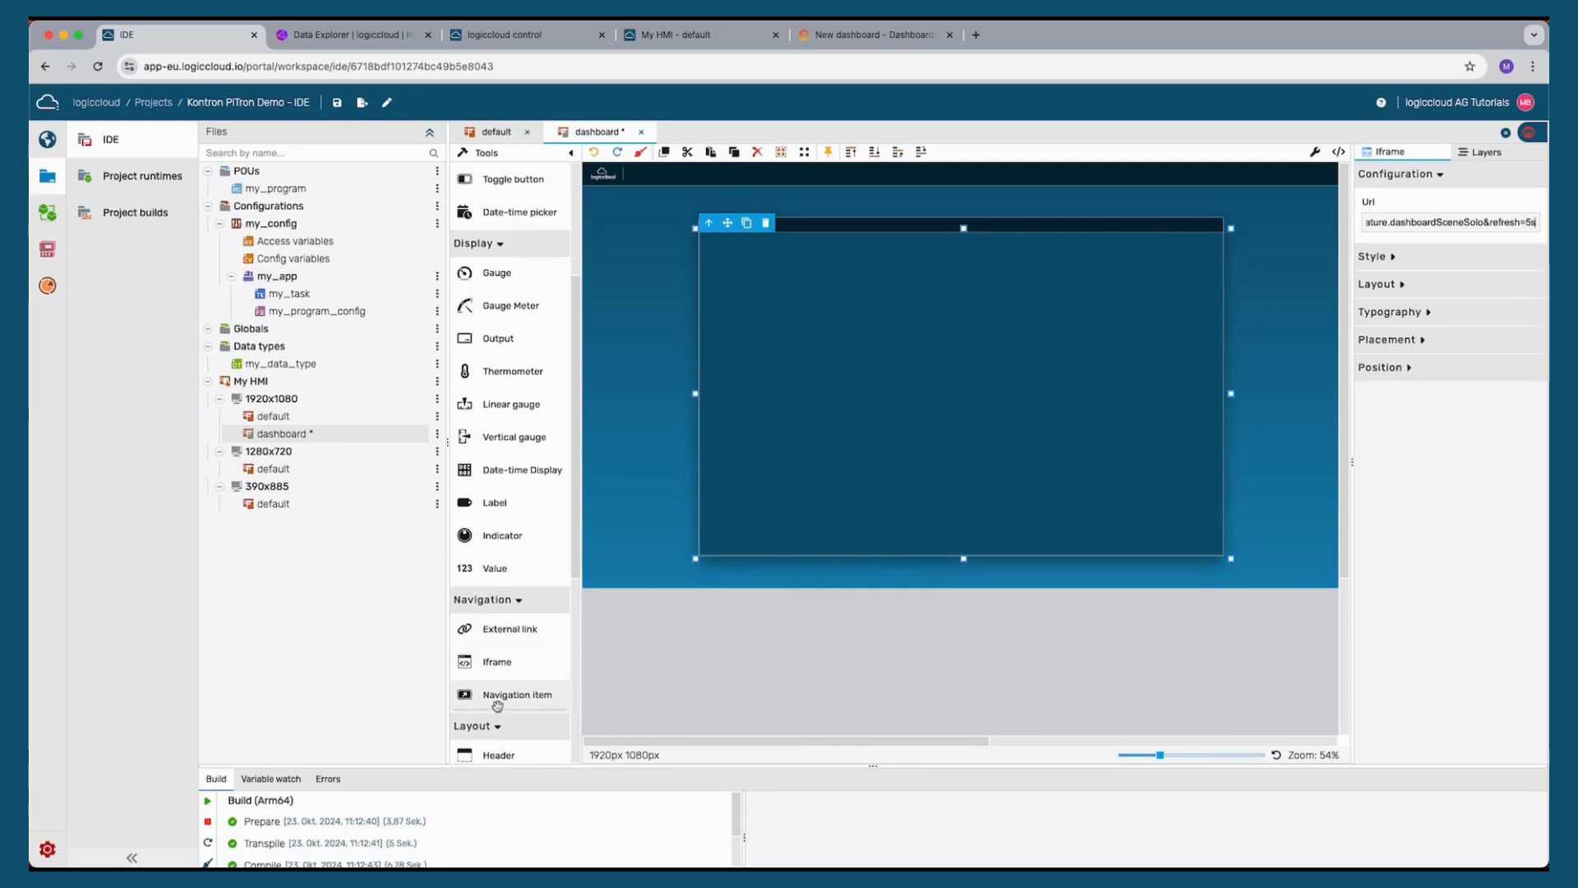
# Place a Navigation item above the Pump control panel and set its target page to default
pyautogui.moveTo(516, 695); pyautogui.dragTo(770, 274)
pyautogui.press('Delete')
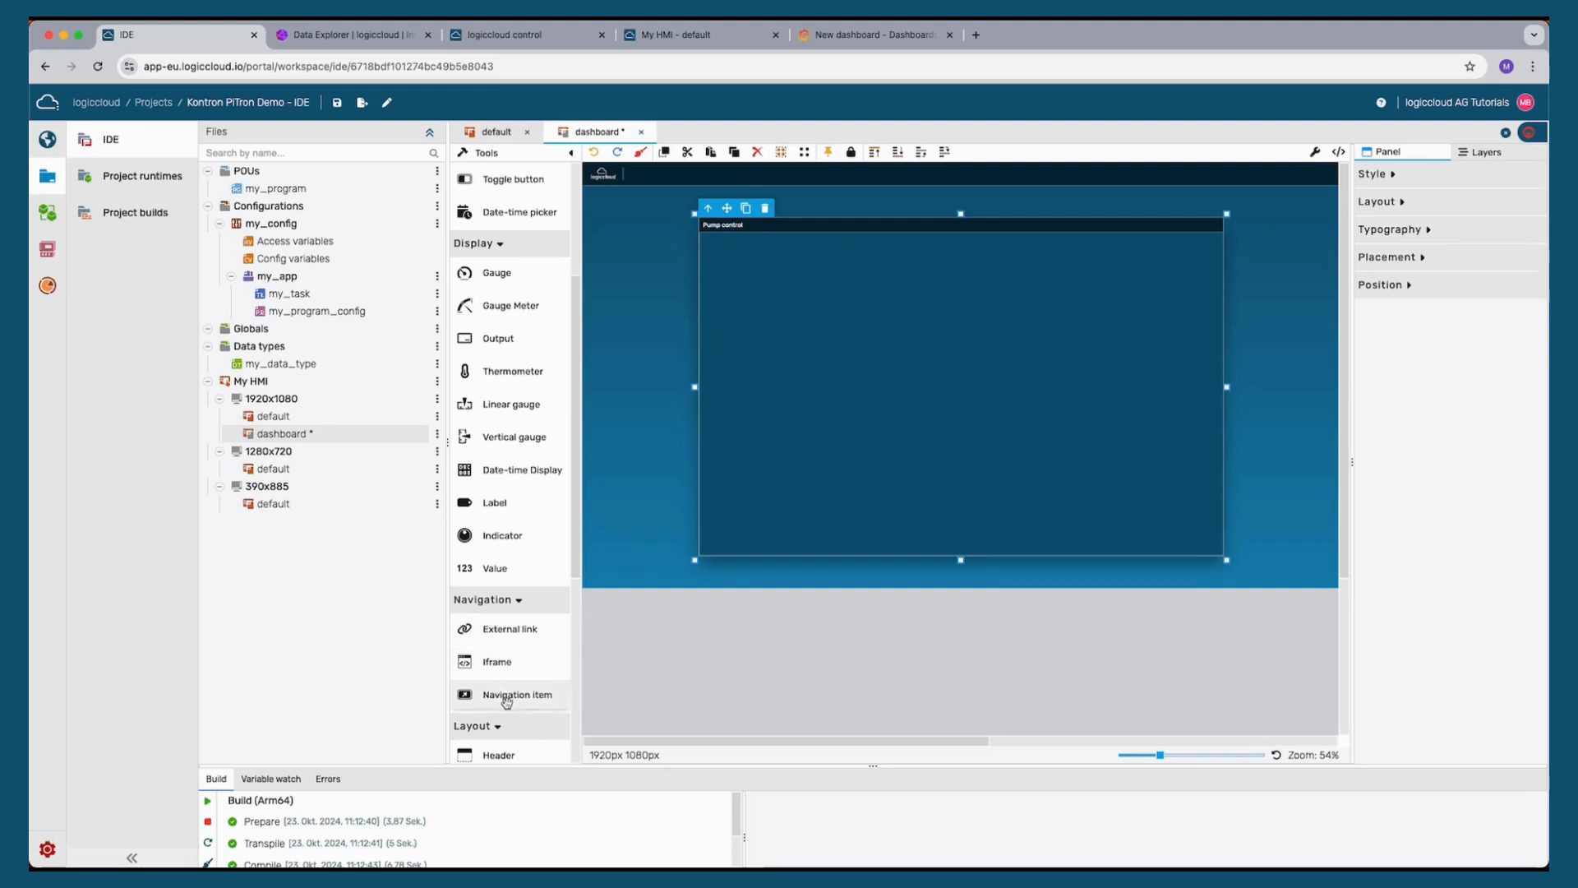
pyautogui.moveTo(504, 695); pyautogui.dragTo(725, 212)
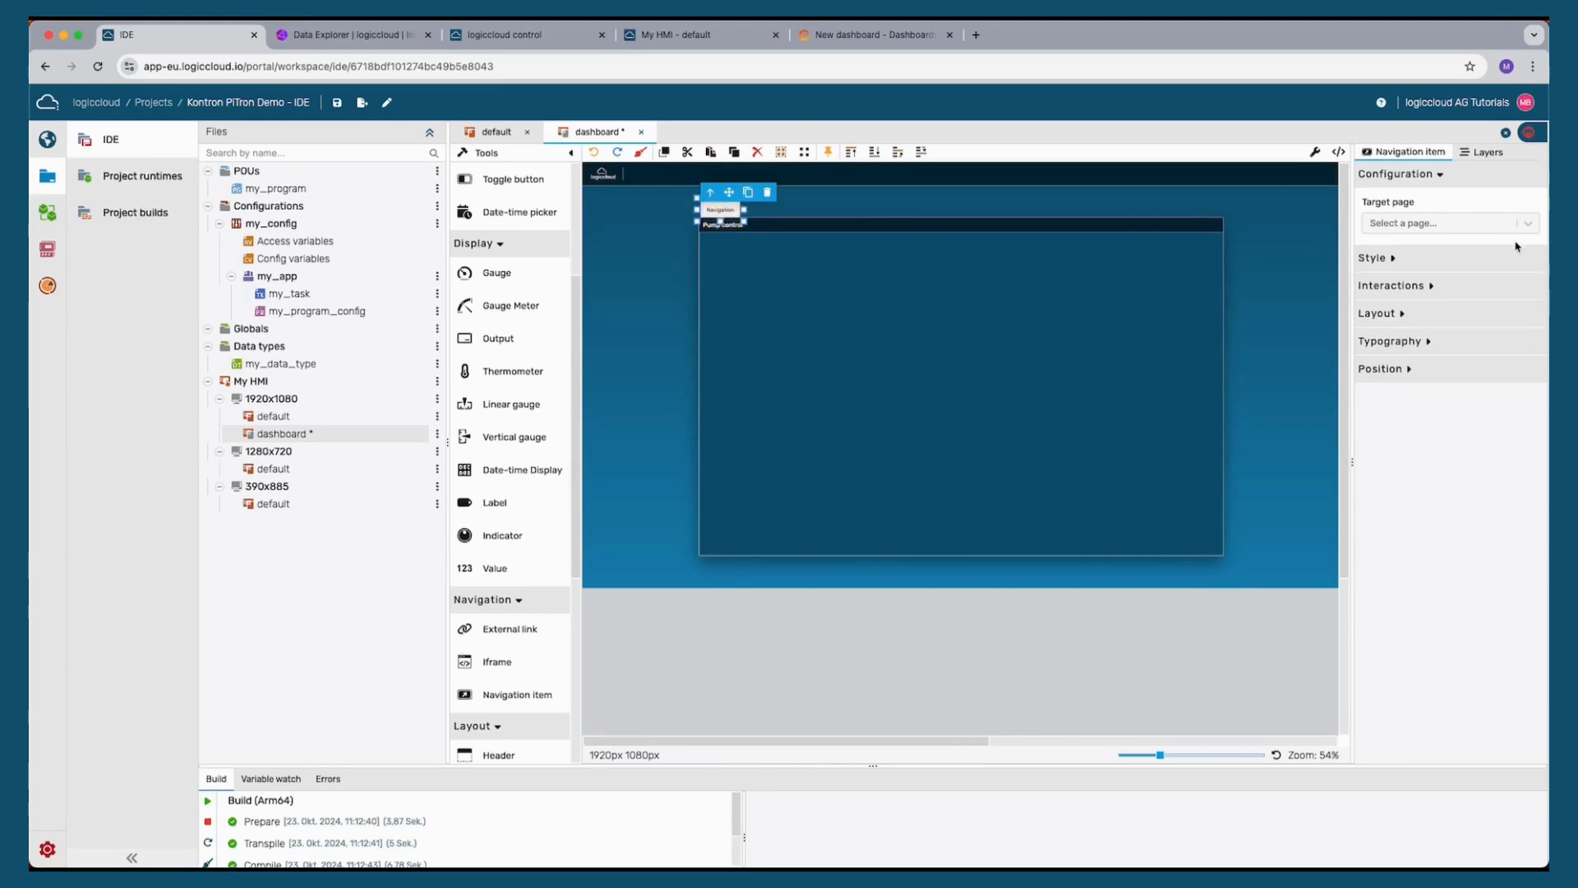
pyautogui.click(1474, 222)
pyautogui.click(1396, 280)
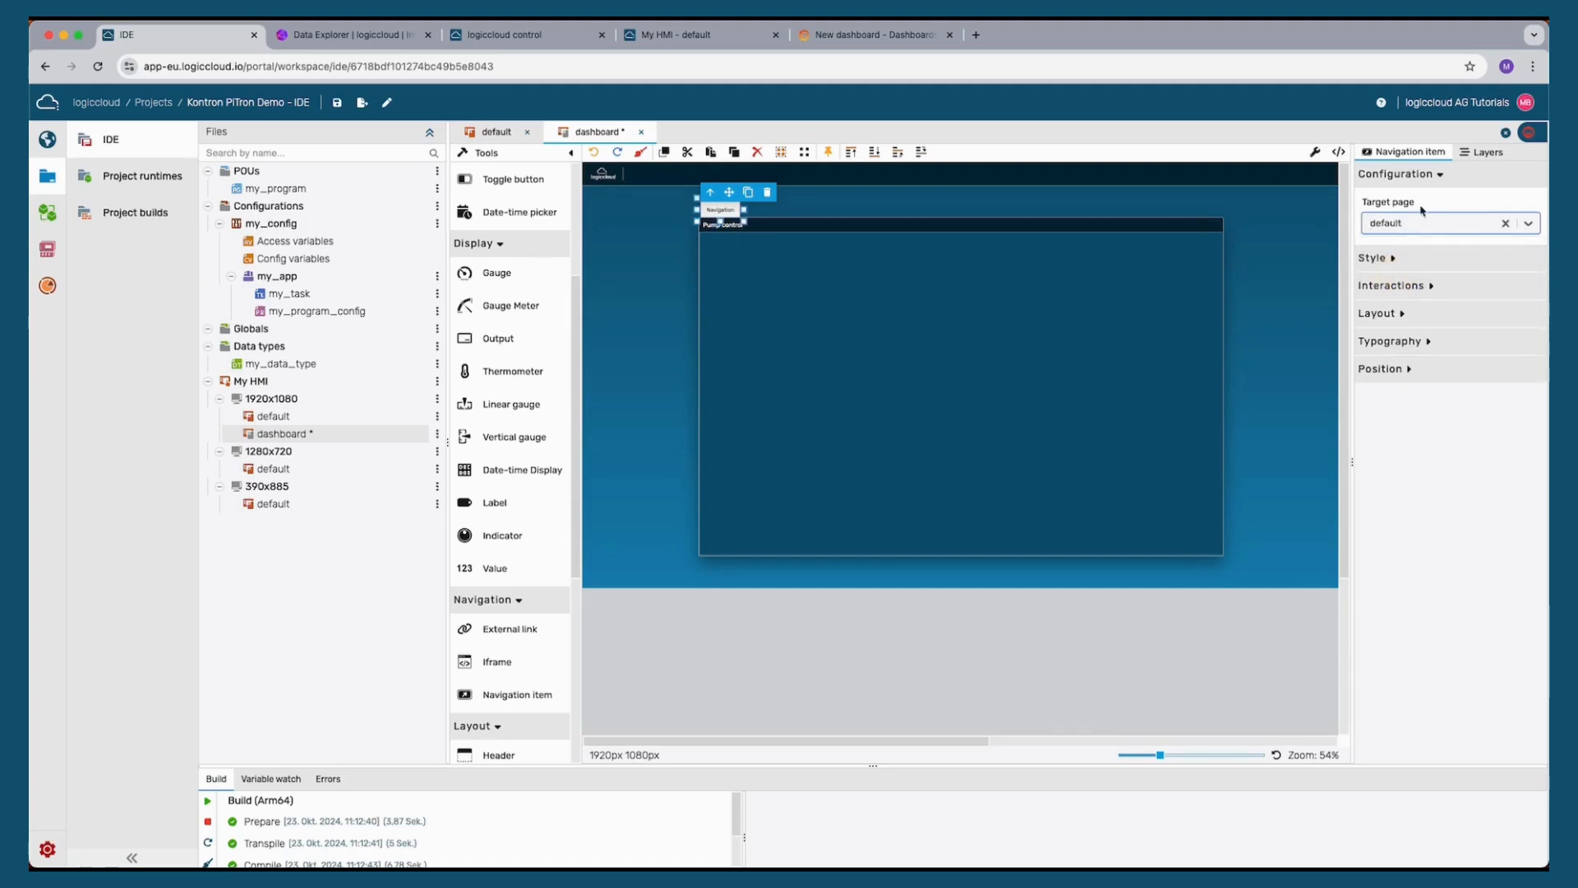
# Set the navigation item's text to Back to home
pyautogui.click(1420, 341)
pyautogui.doubleClick(1411, 431)
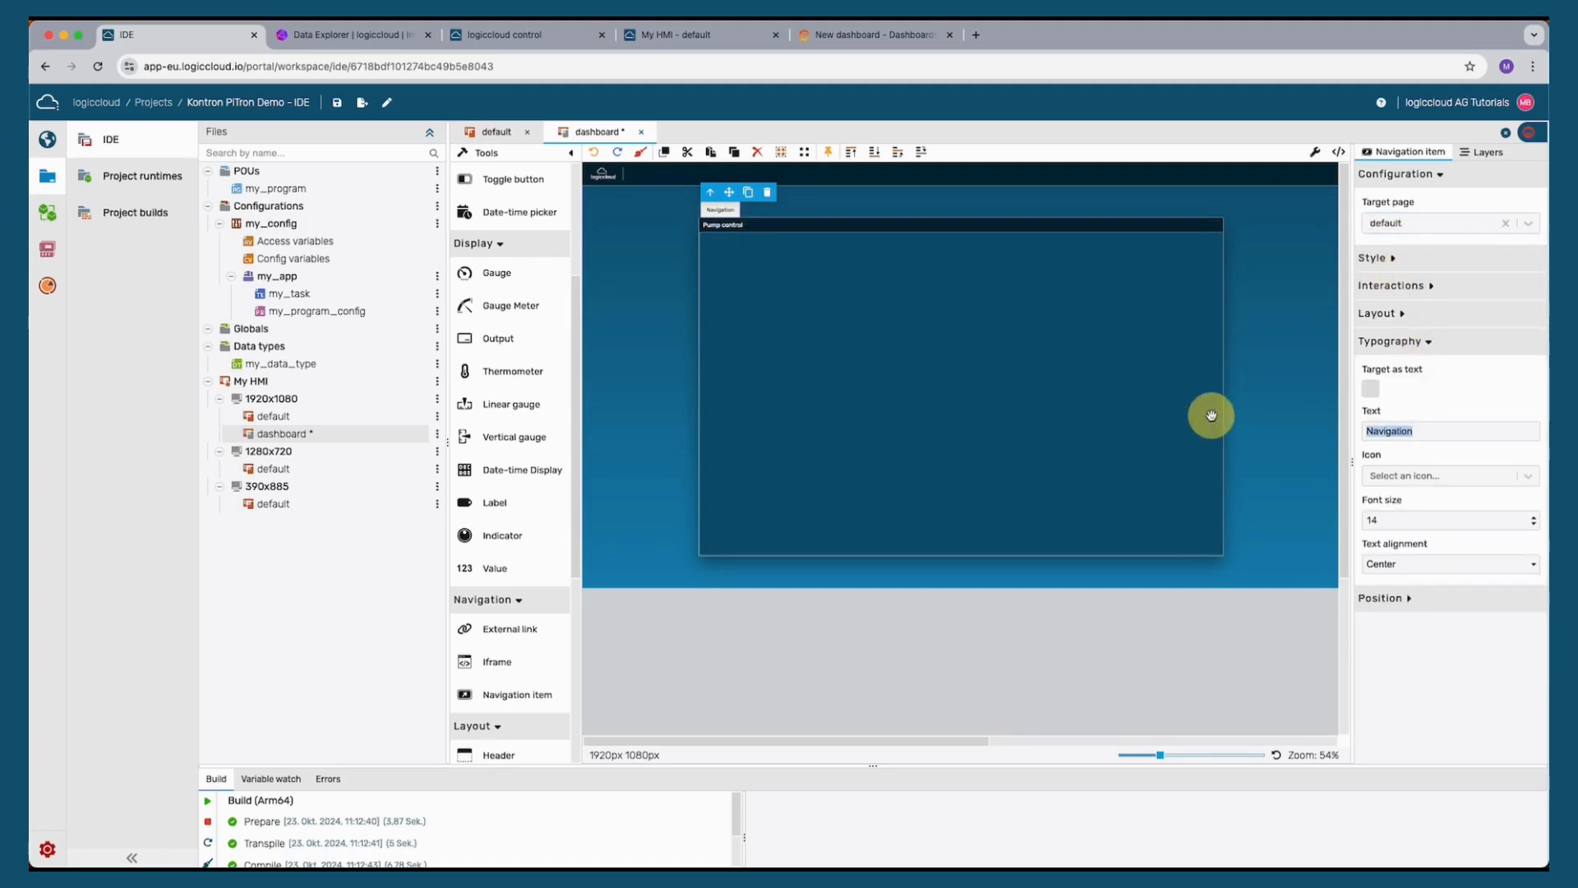
pyautogui.write('Back to home')
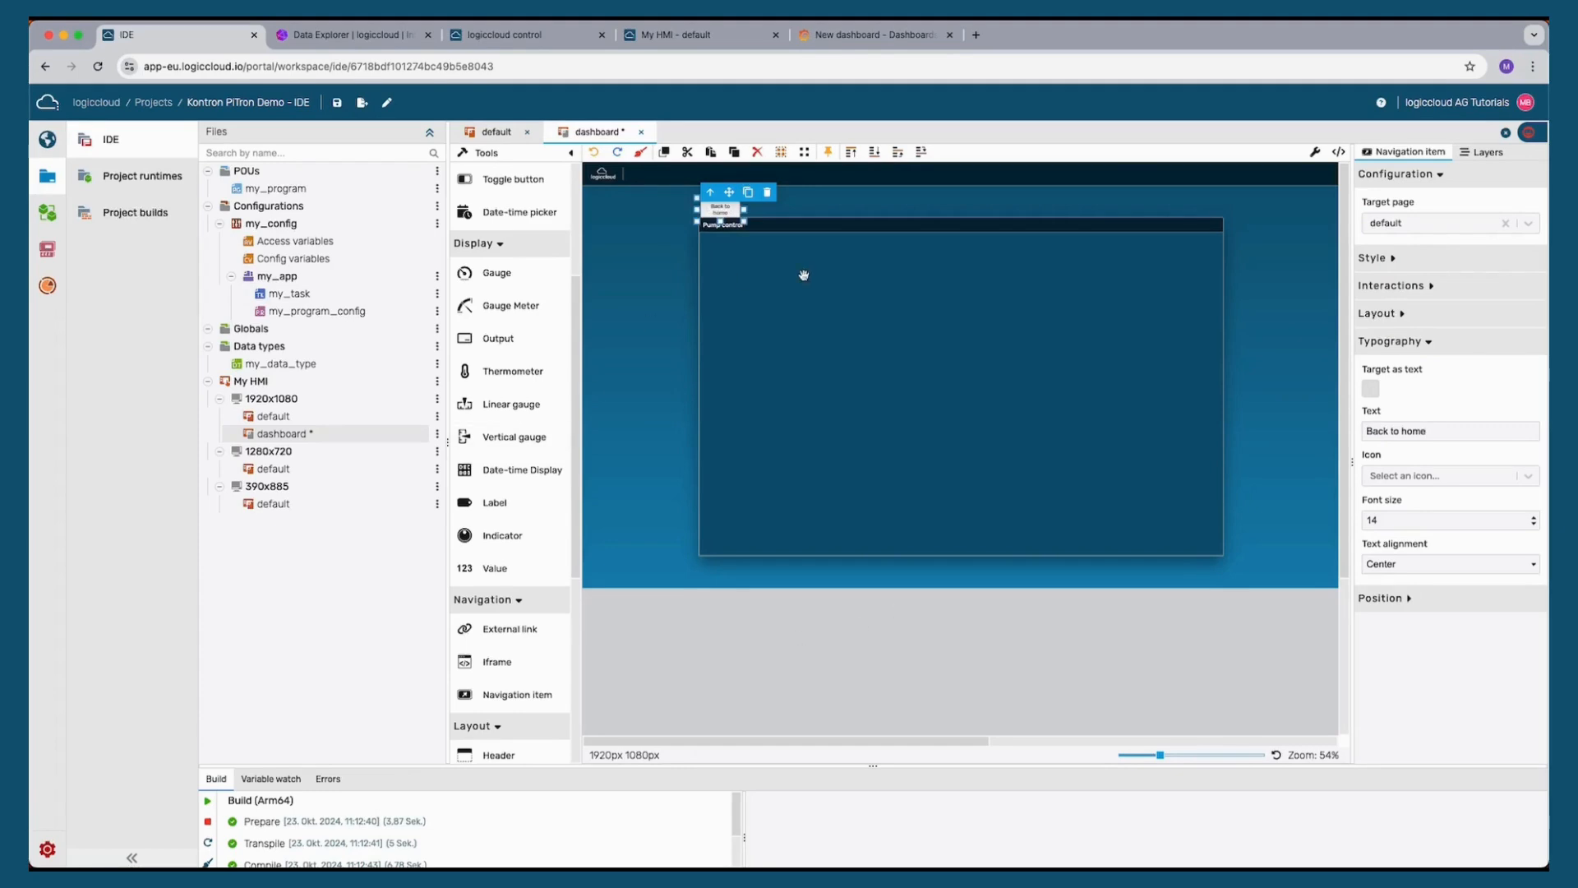
# Copy the navigation item and paste it onto the default page above the Pump control panel
pyautogui.click(726, 215)
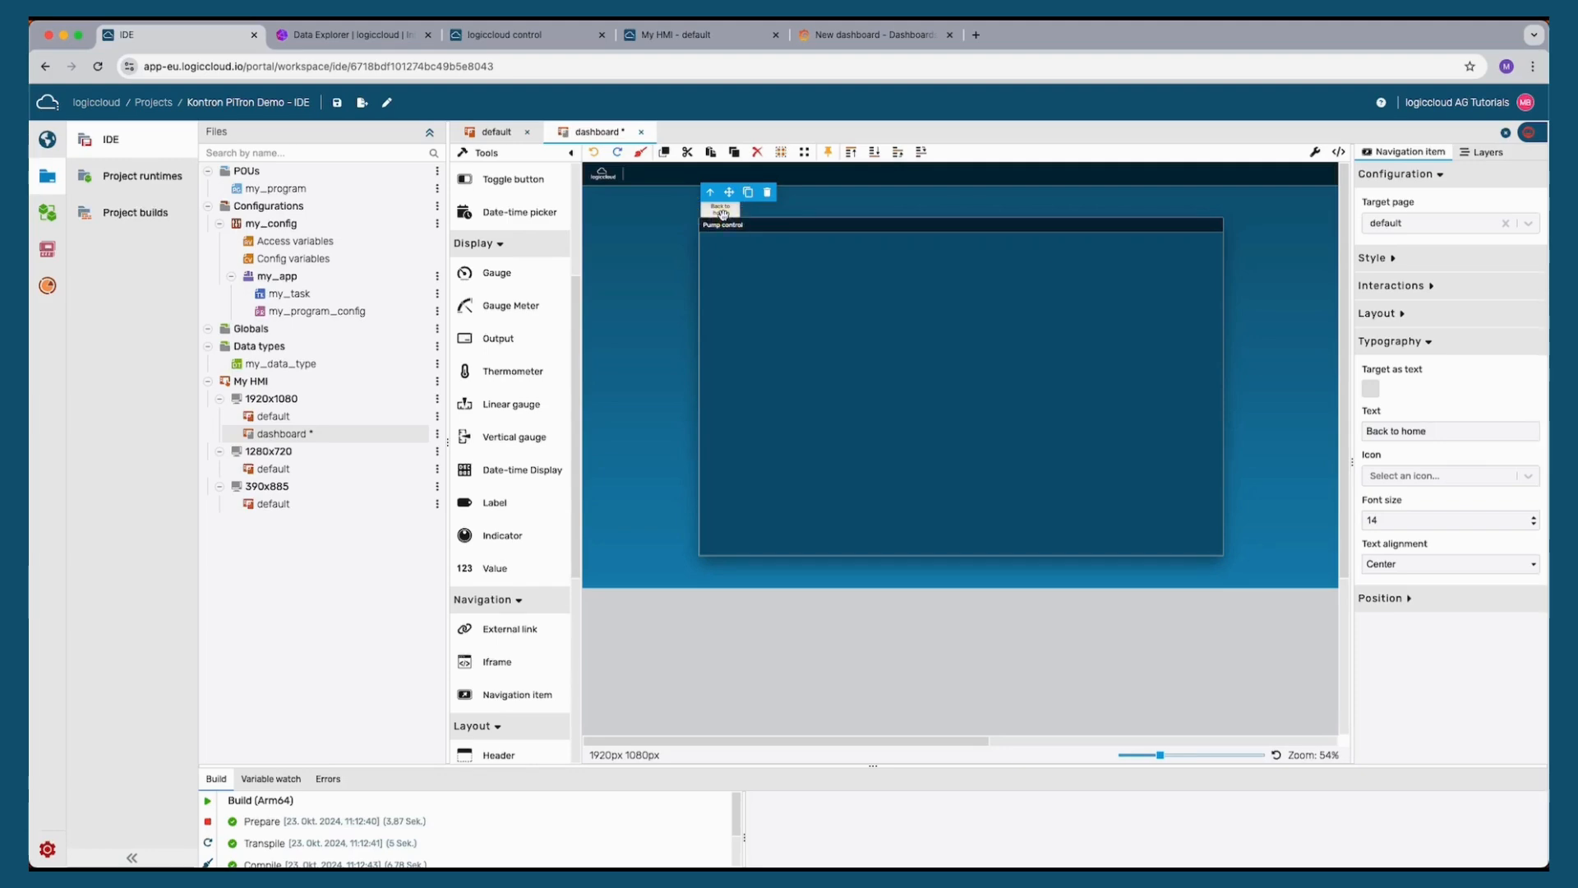
pyautogui.click(717, 213)
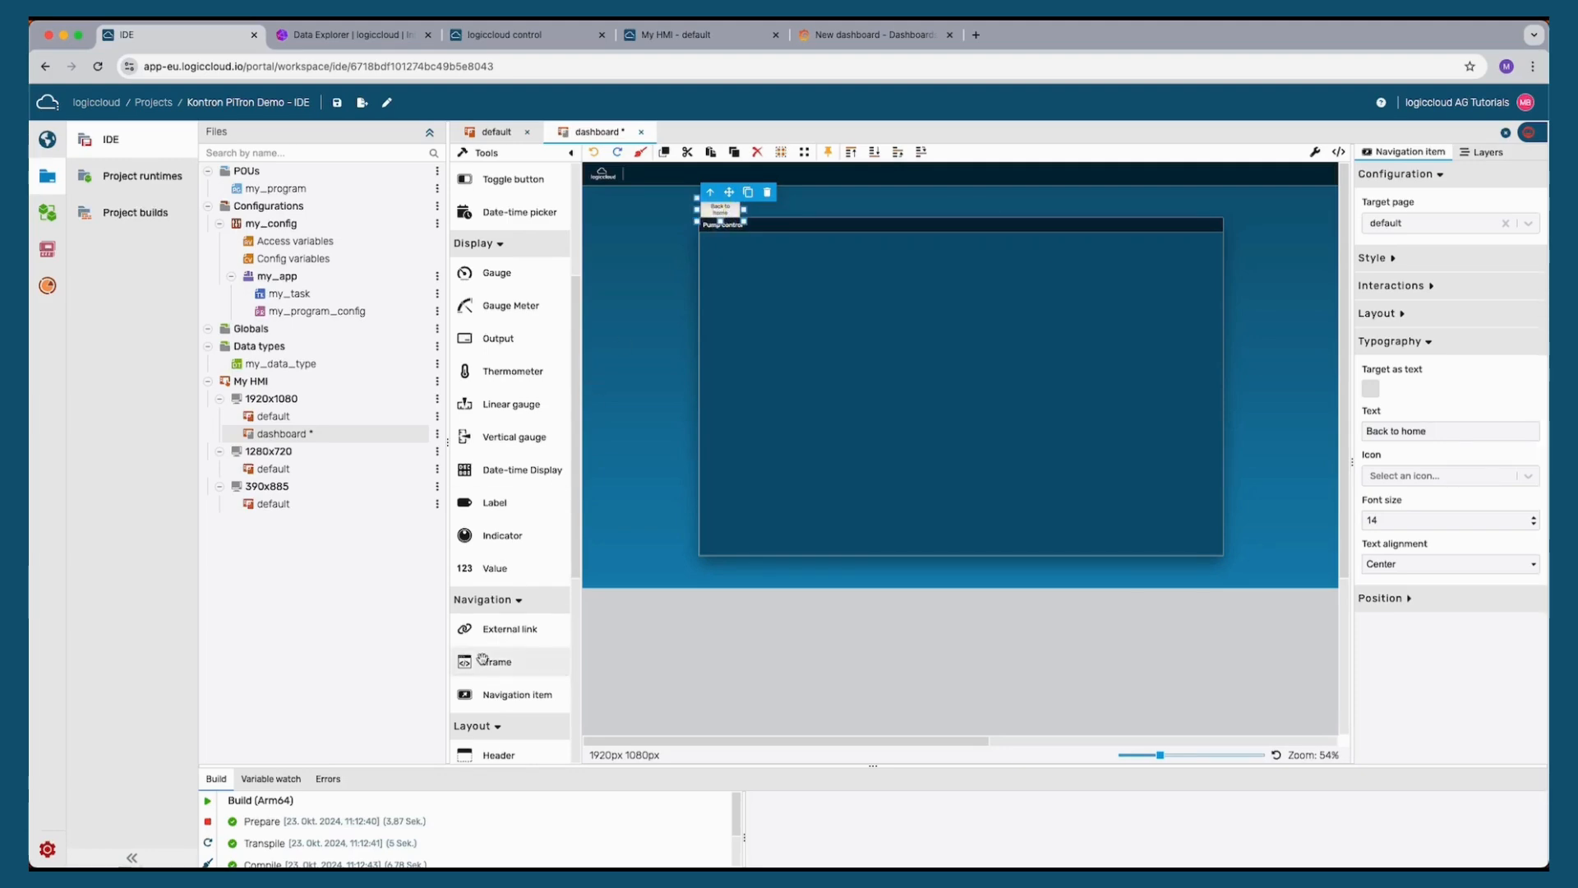
pyautogui.click(272, 416)
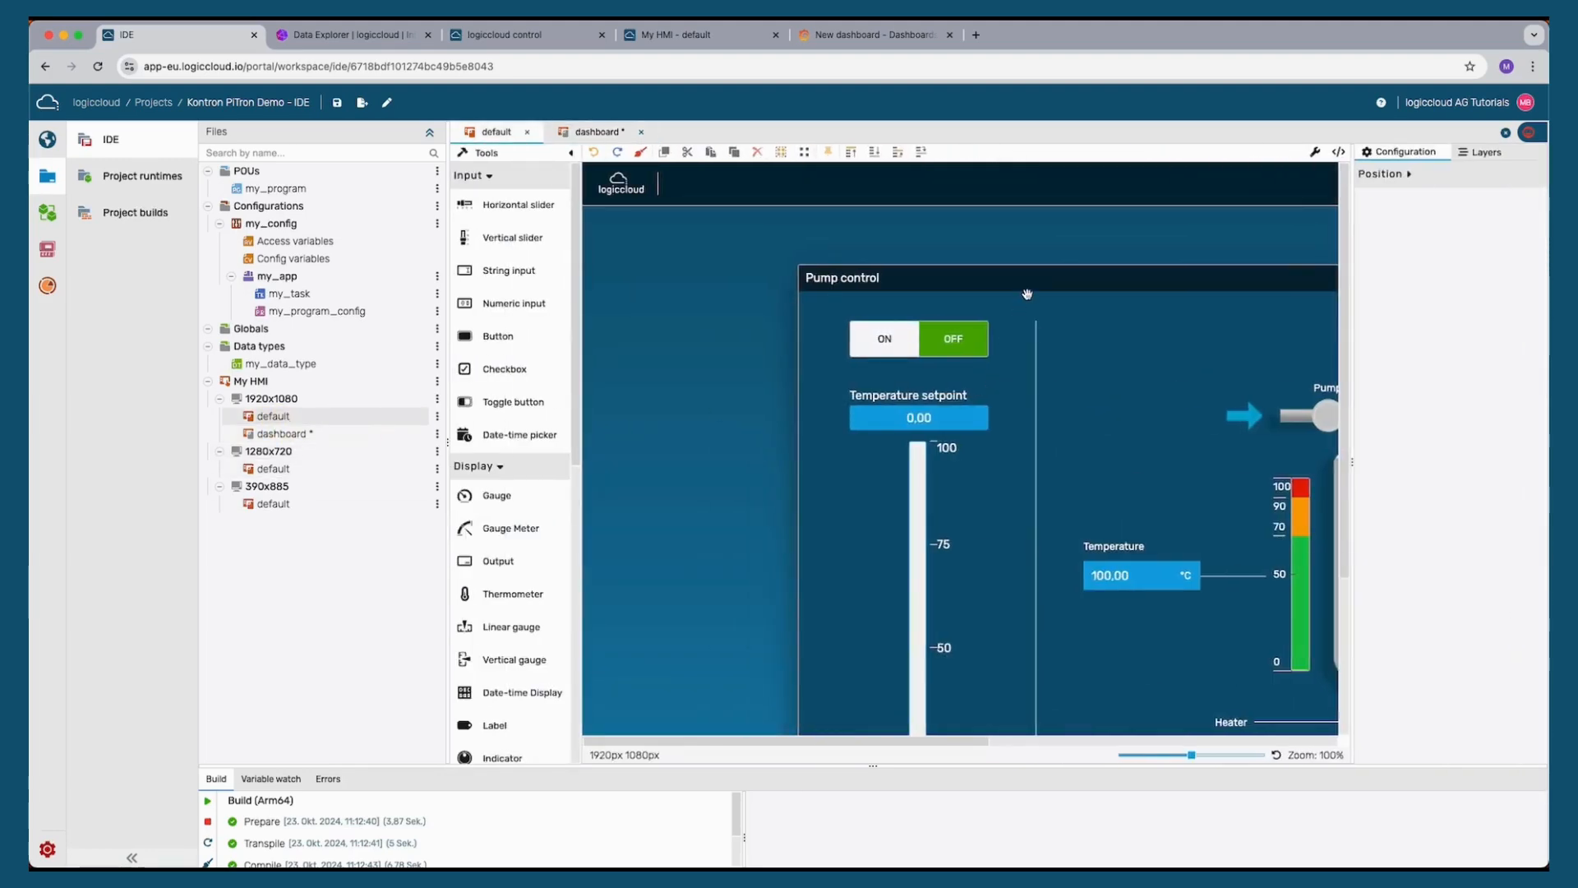
pyautogui.press('super+v')
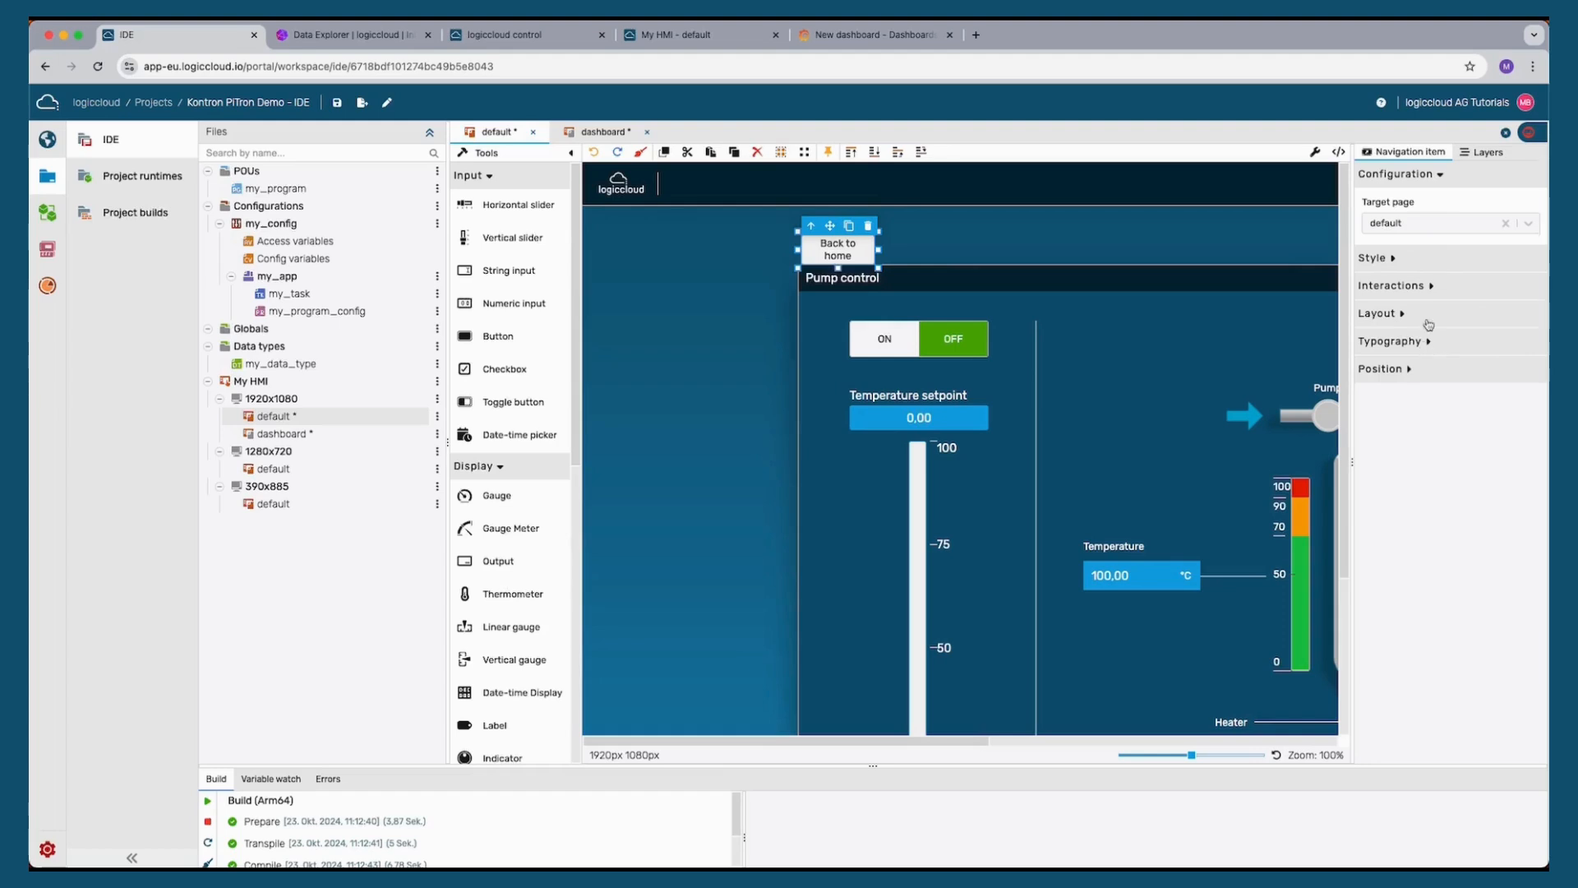
# Set the pasted navigation item's target page to dashboard and its text to Dashboard
pyautogui.click(1428, 223)
pyautogui.click(1410, 259)
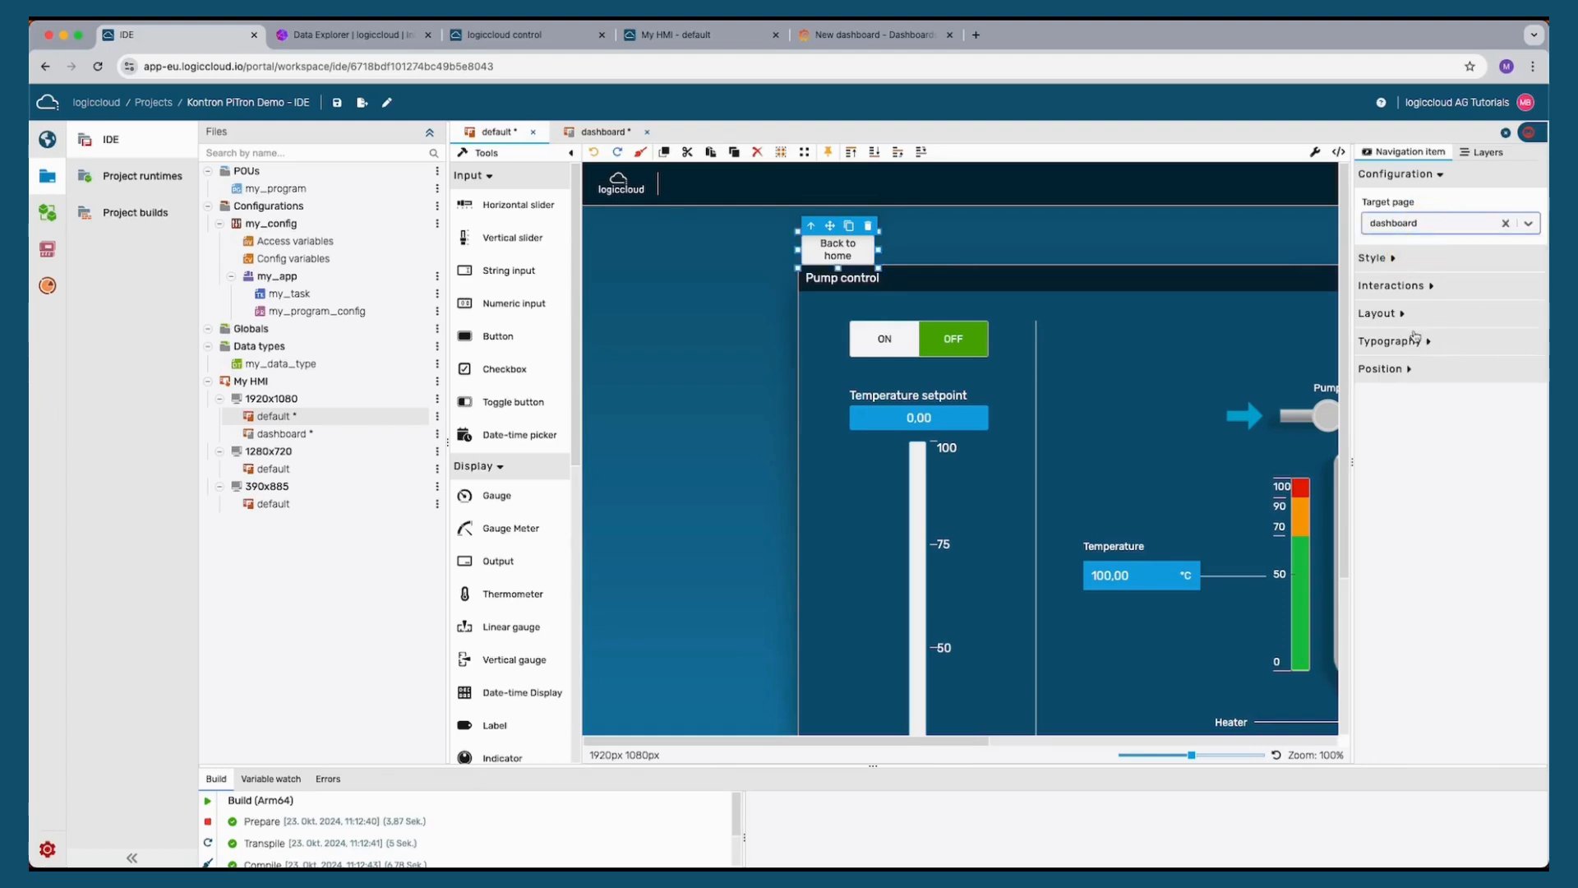
pyautogui.click(1415, 339)
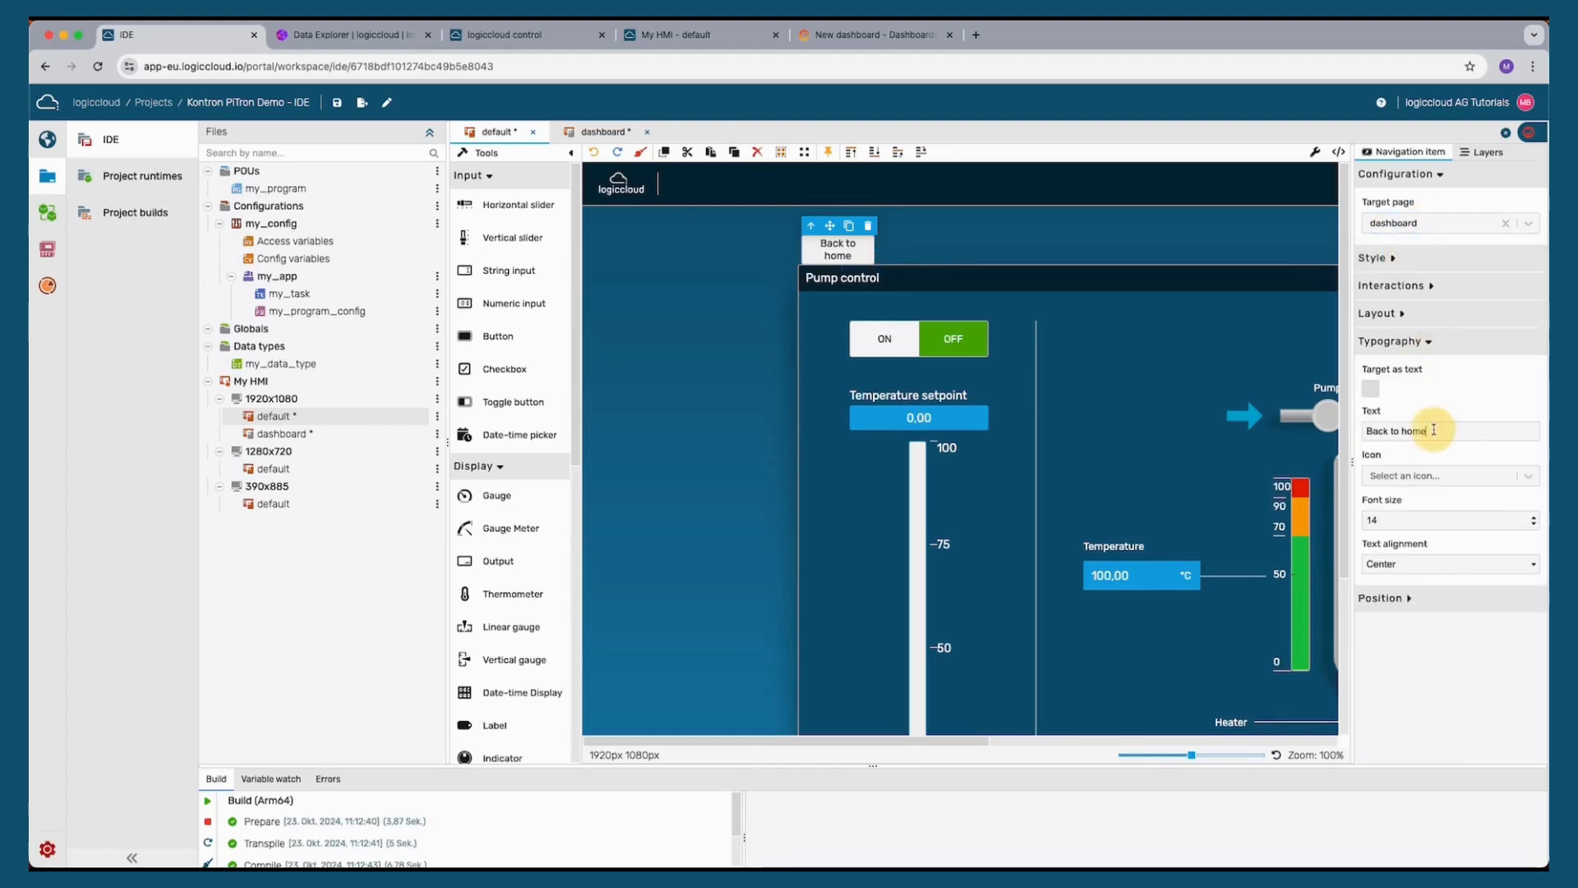
pyautogui.moveTo(1427, 428); pyautogui.dragTo(1364, 430)
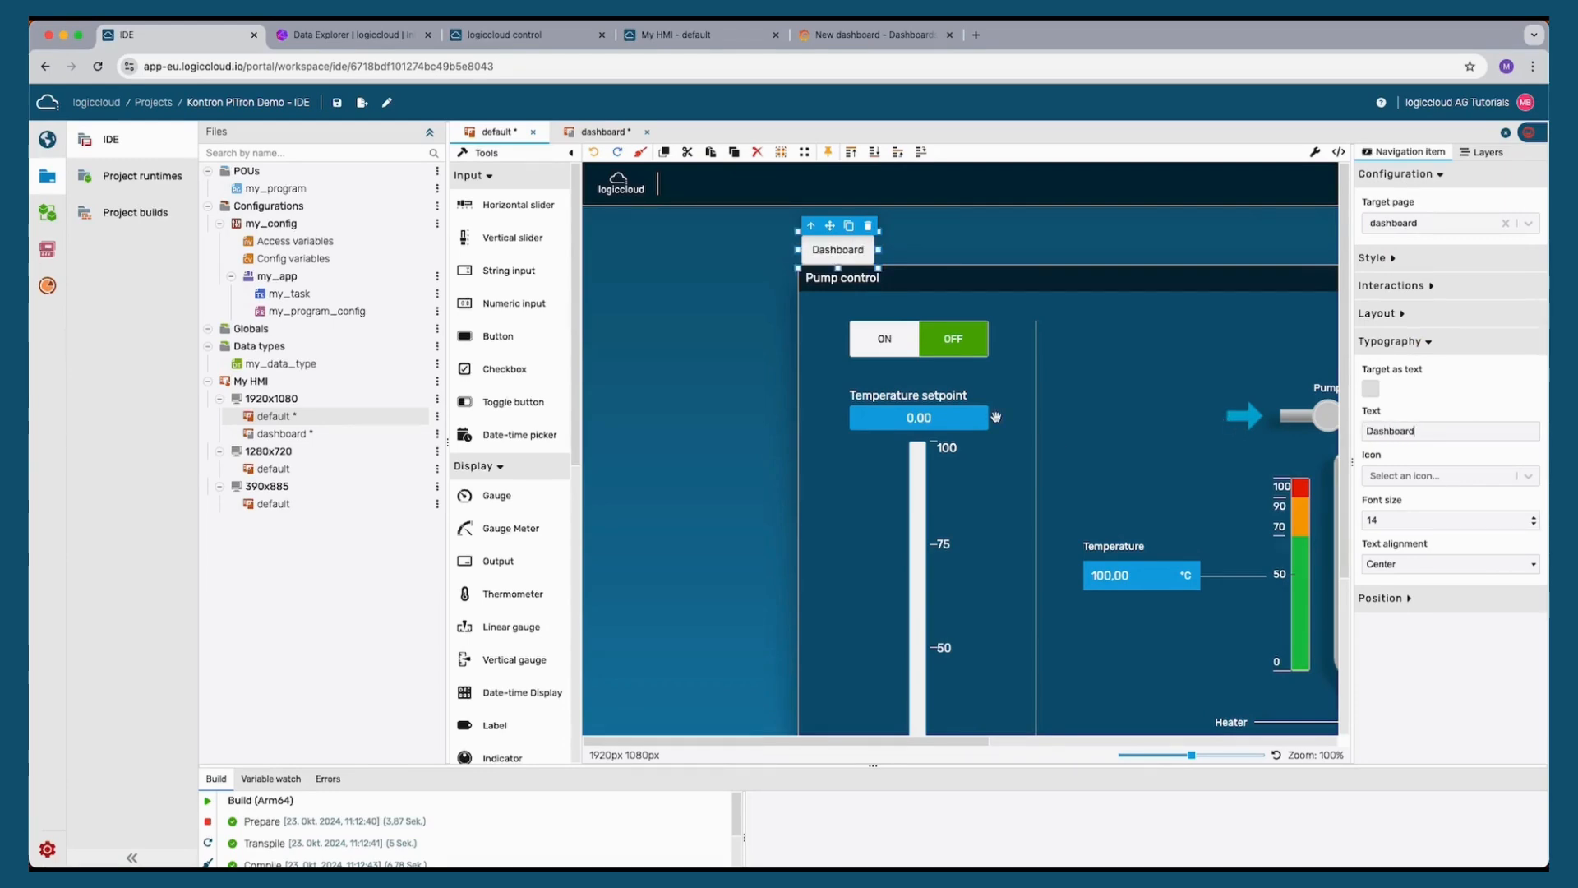
# Save both HMI pages and build the project
pyautogui.press('super+s')
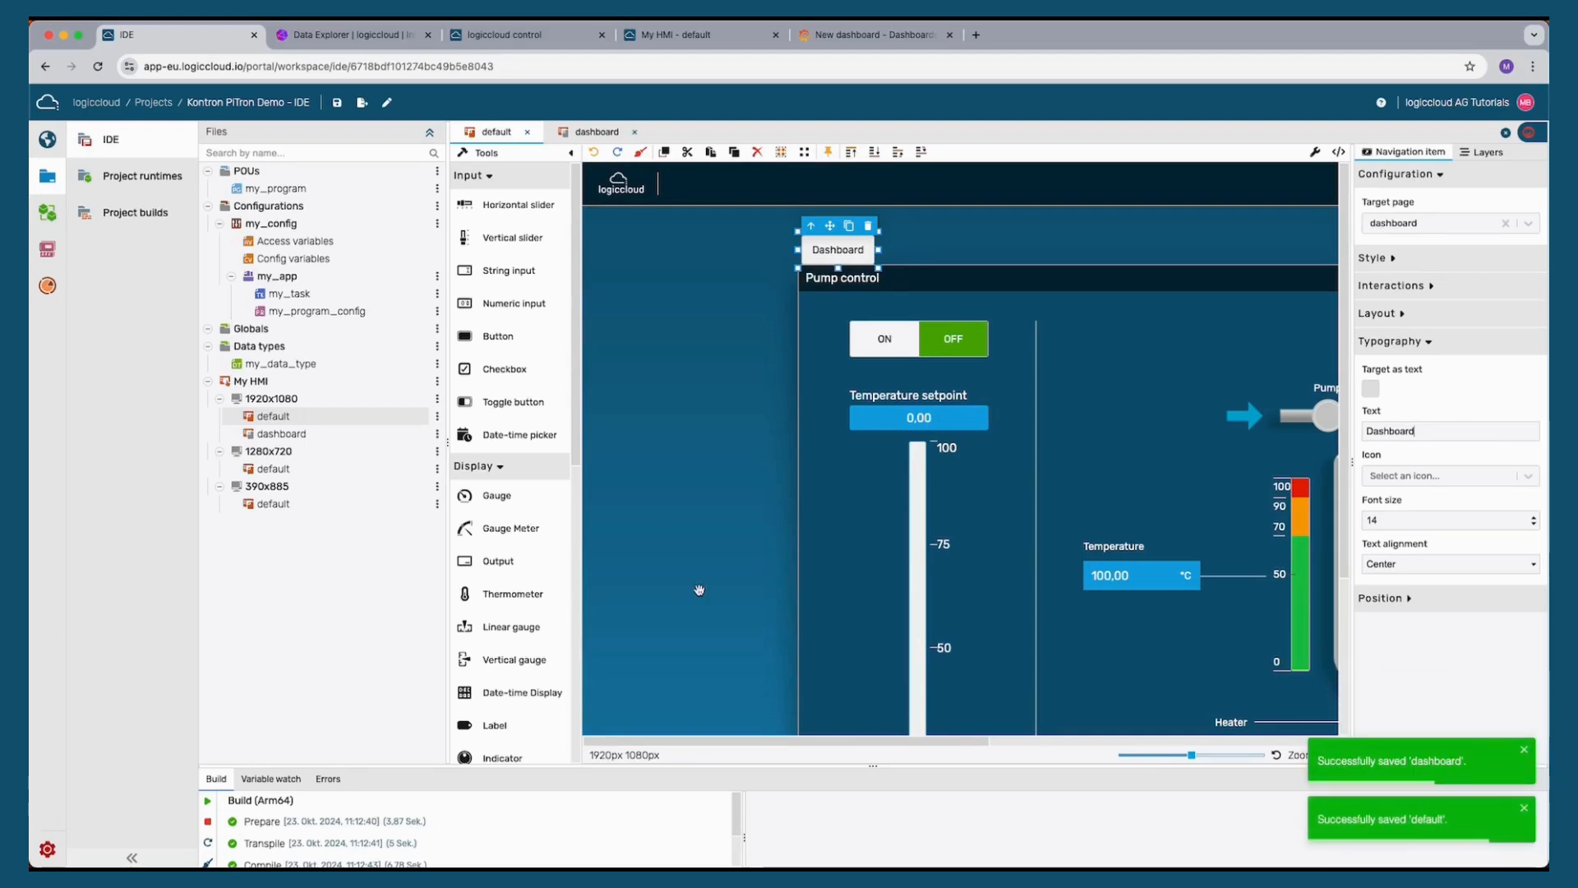
pyautogui.click(207, 800)
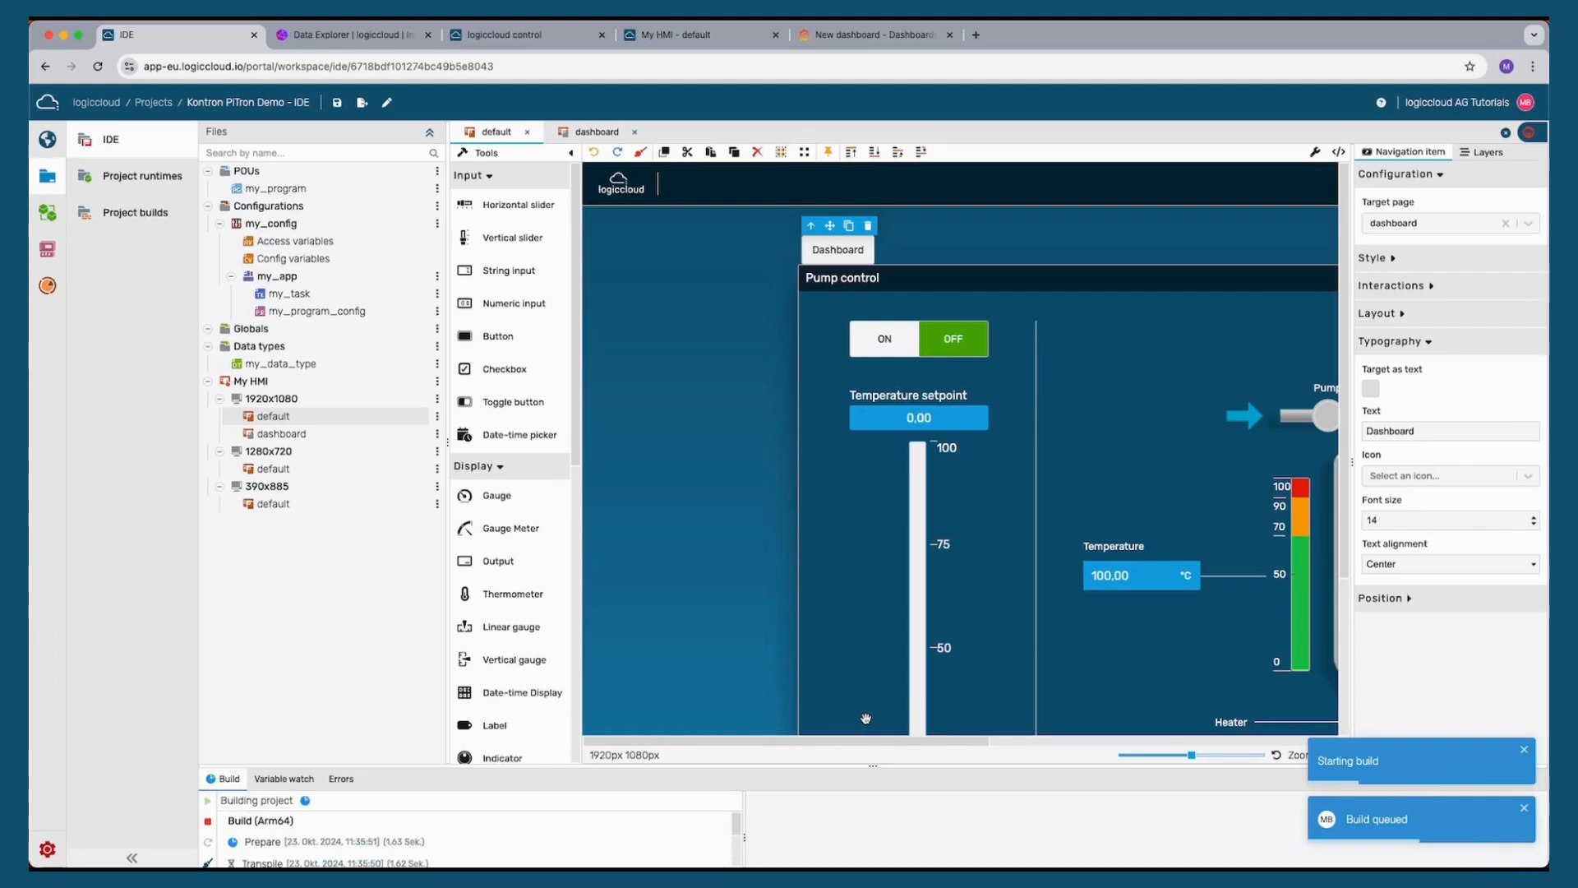
pyautogui.moveTo(875, 769); pyautogui.dragTo(876, 632)
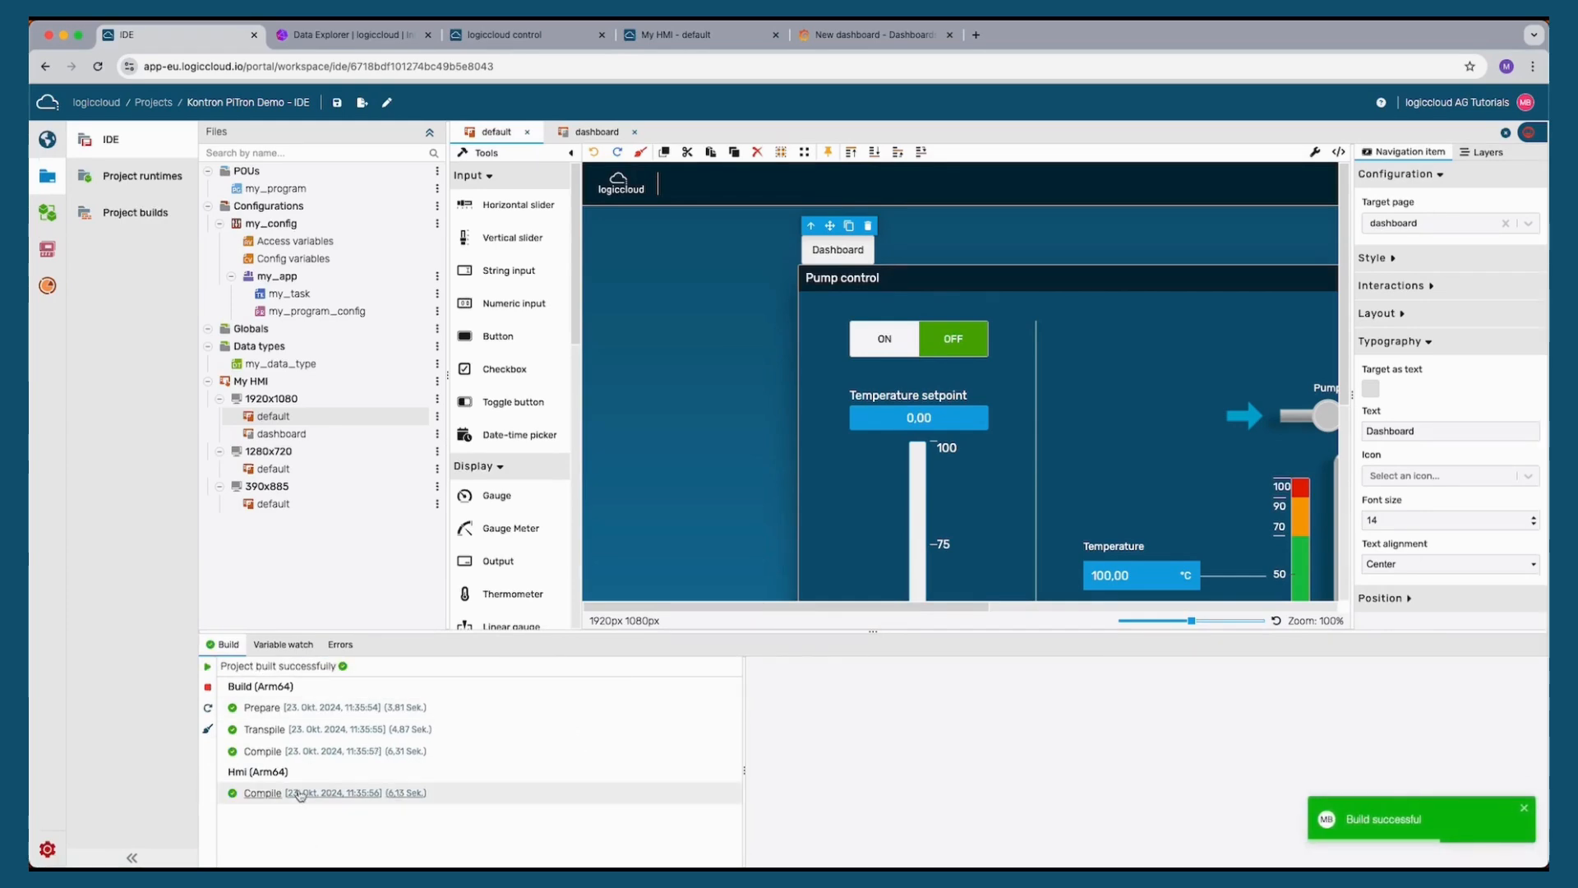
# Edit the Kontron PiTron Demo Runtime to use the new 11:35:50 build and save it
pyautogui.click(144, 175)
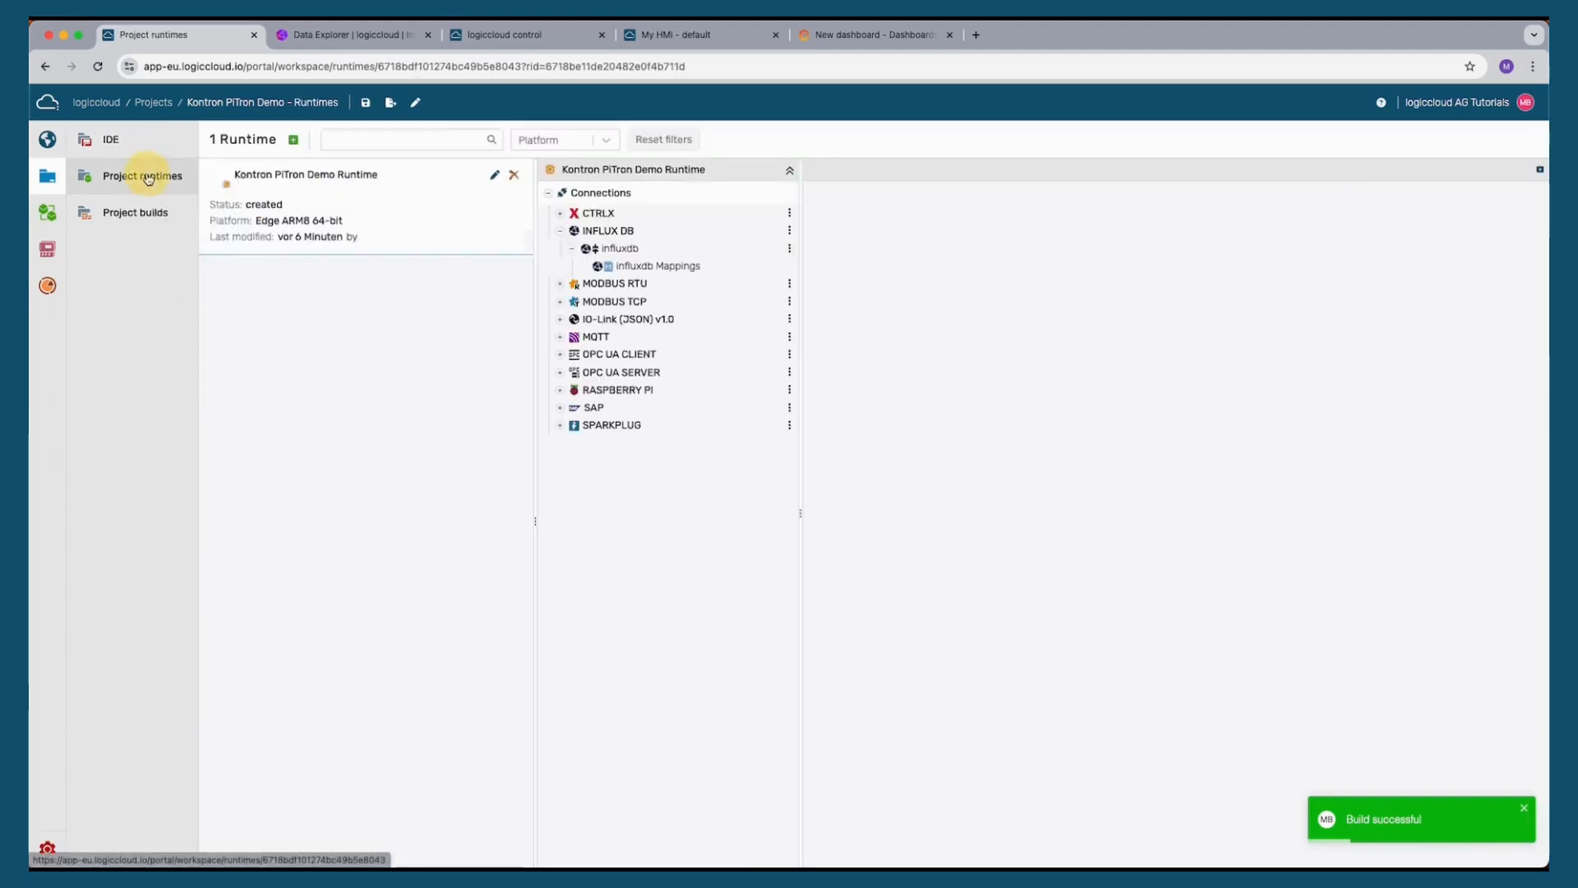
pyautogui.click(494, 176)
pyautogui.click(648, 311)
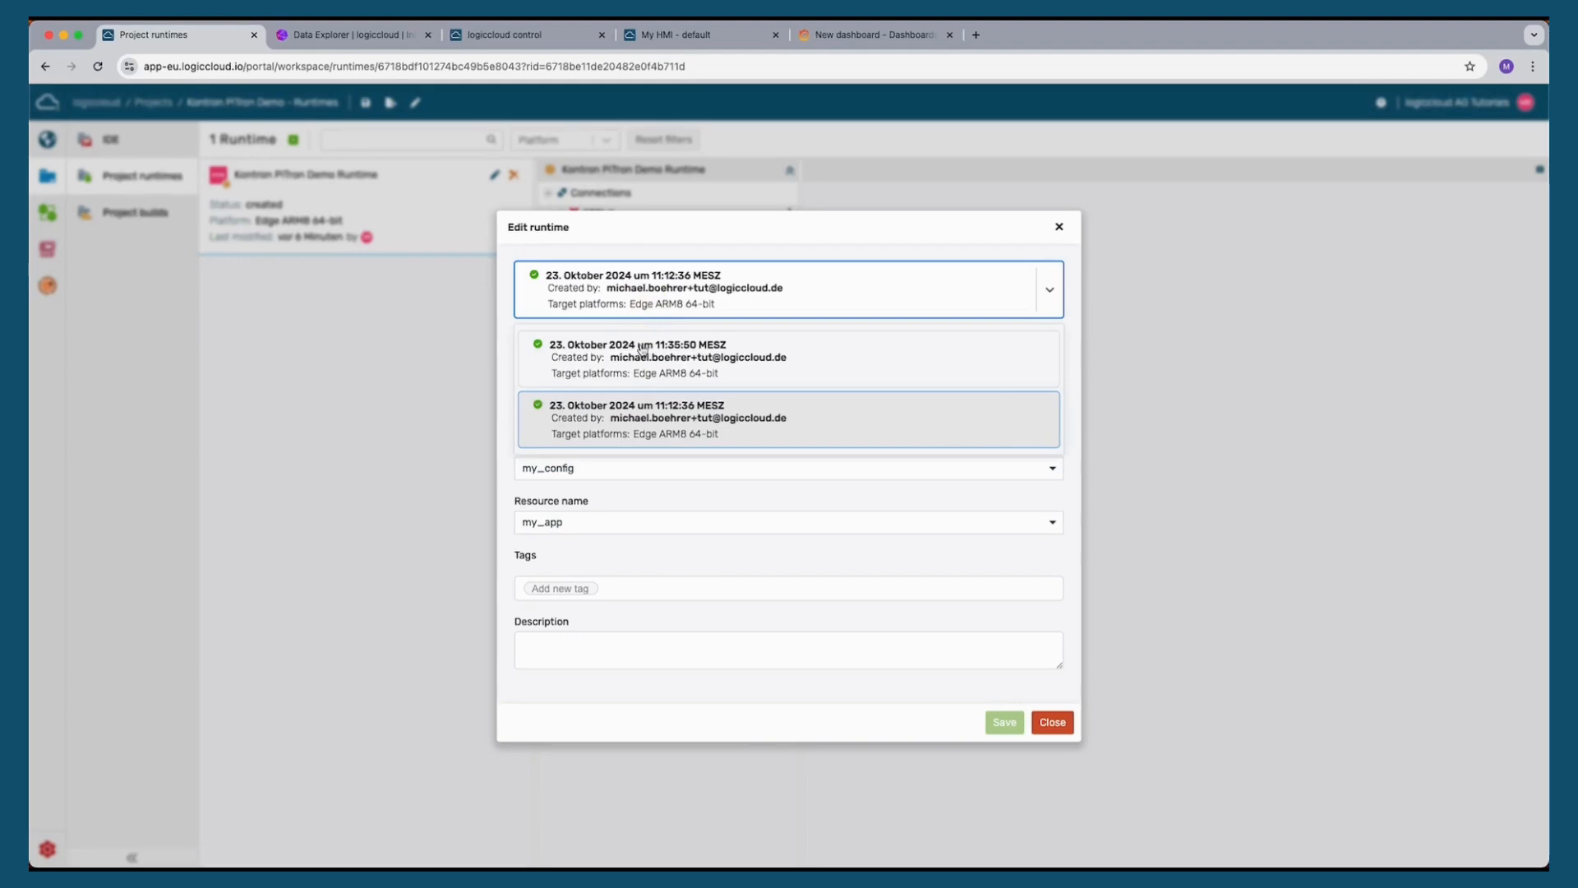
pyautogui.click(641, 350)
pyautogui.click(1004, 723)
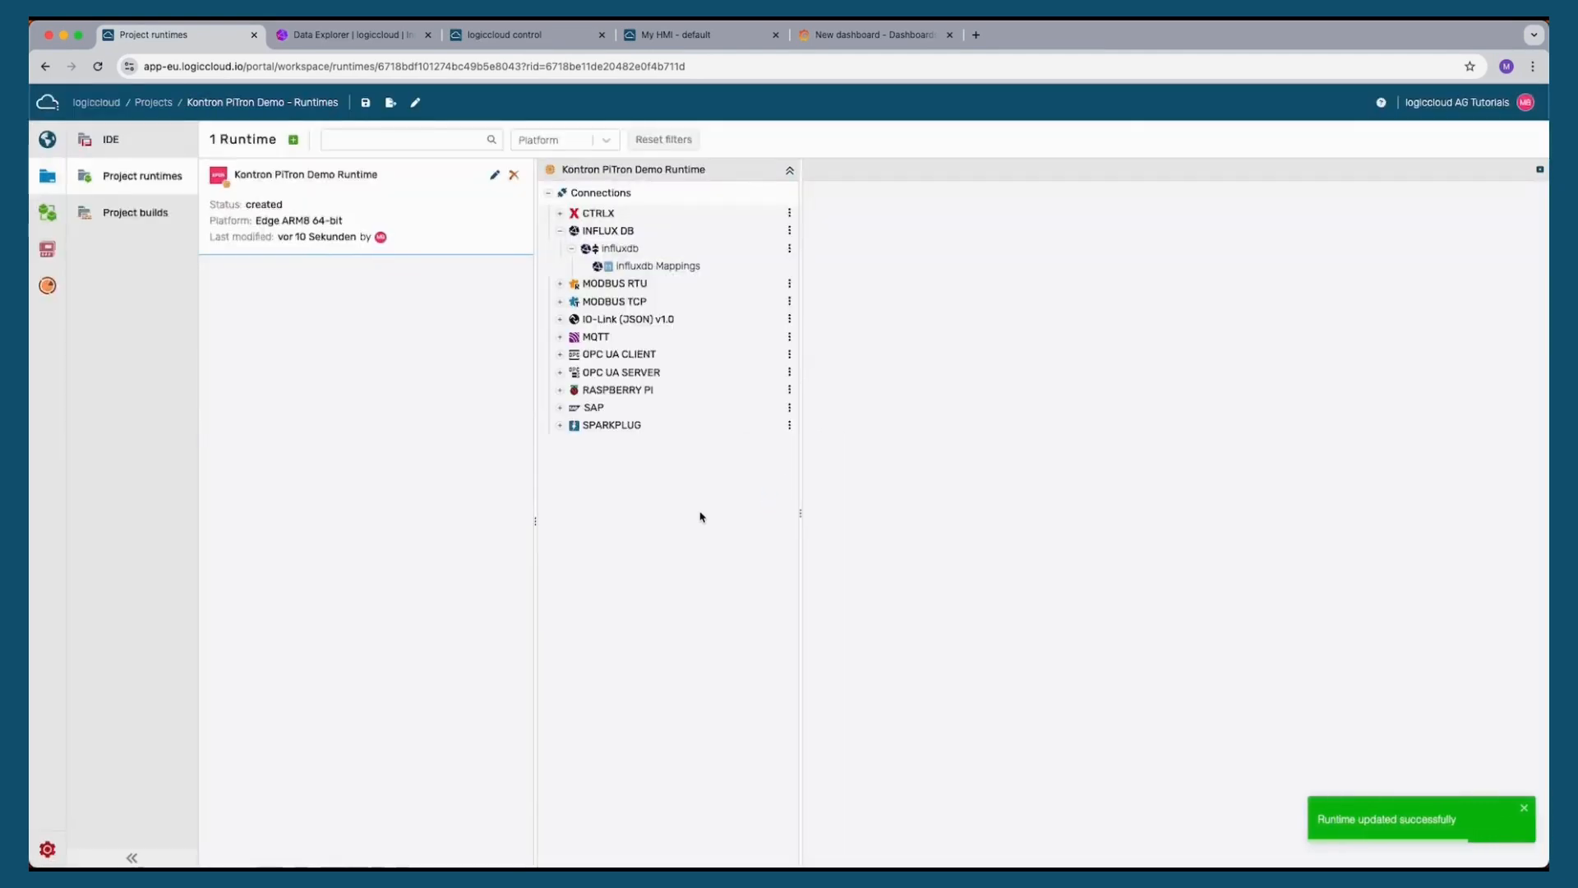
# Upgrade the runtime on the Kontron PiTron device
pyautogui.click(47, 249)
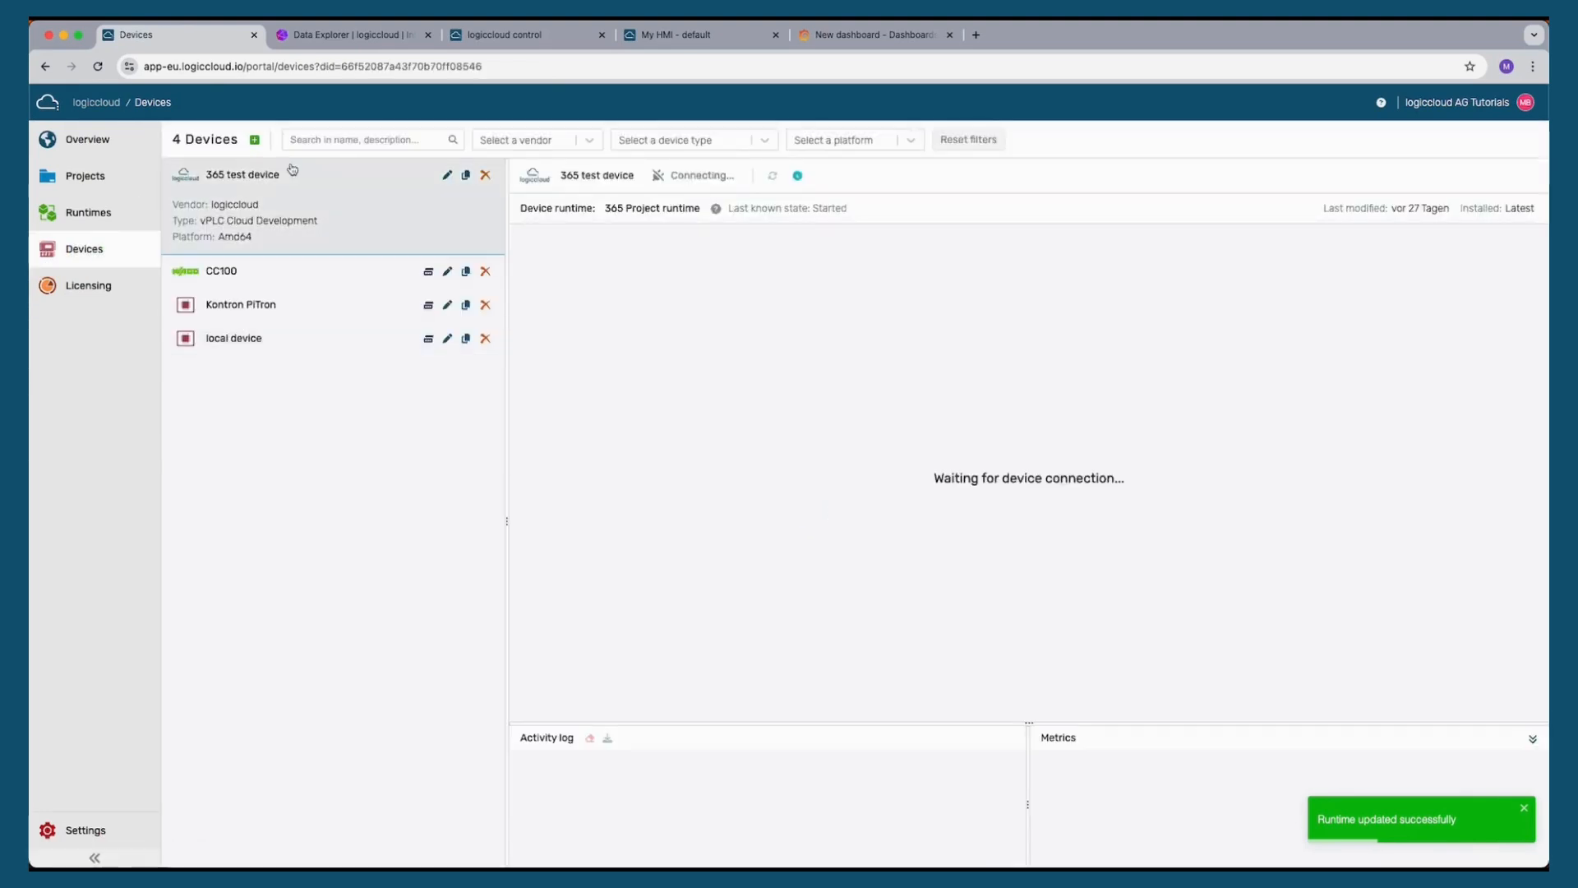
pyautogui.click(239, 305)
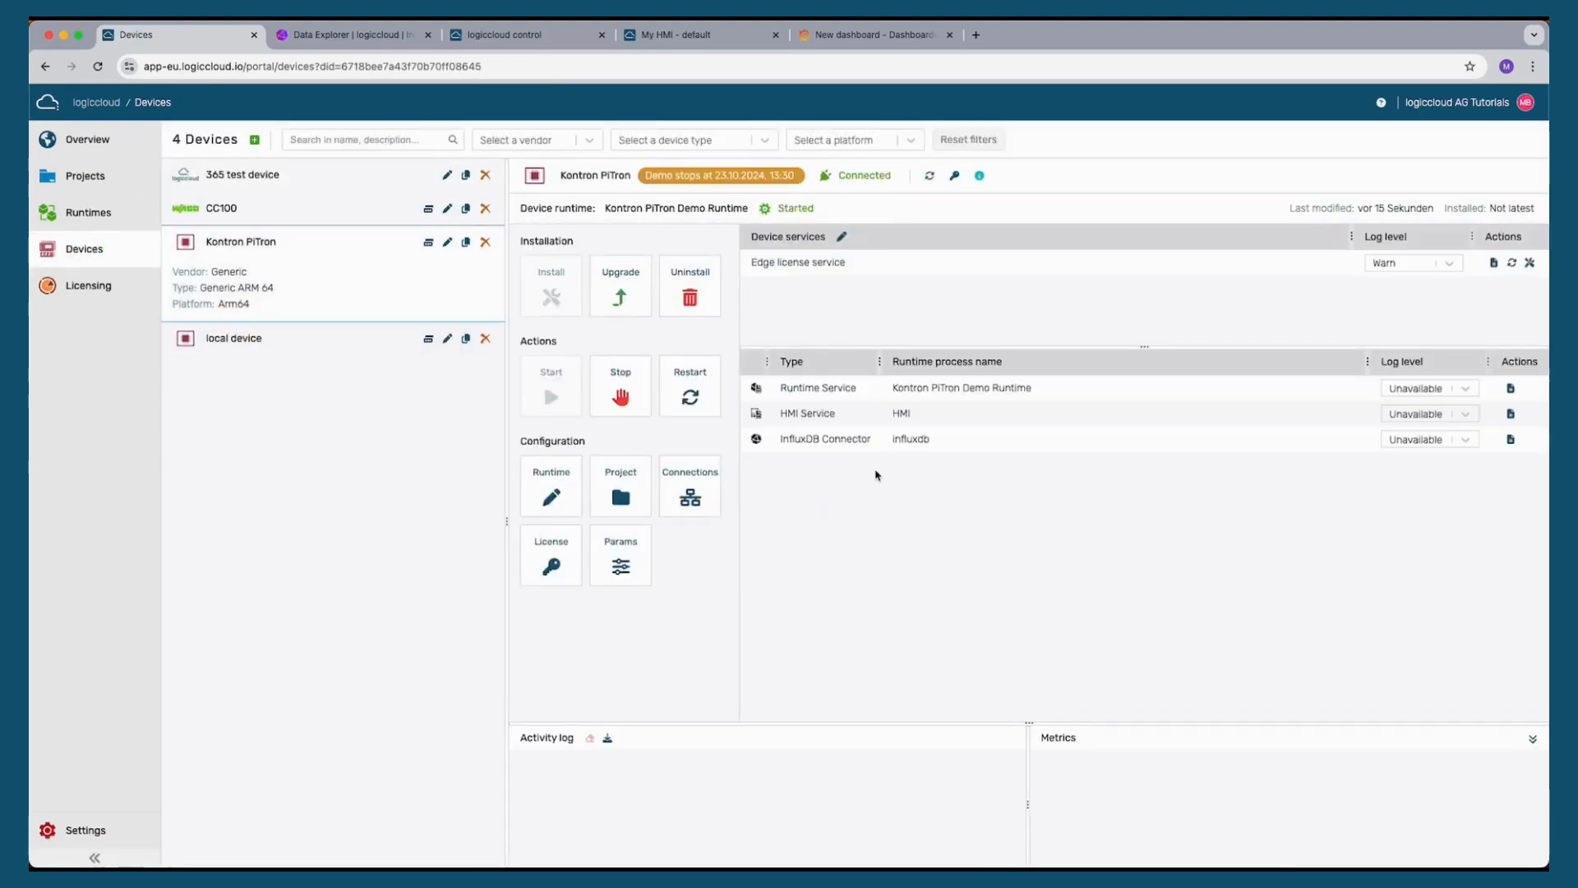
pyautogui.click(621, 288)
pyautogui.click(989, 529)
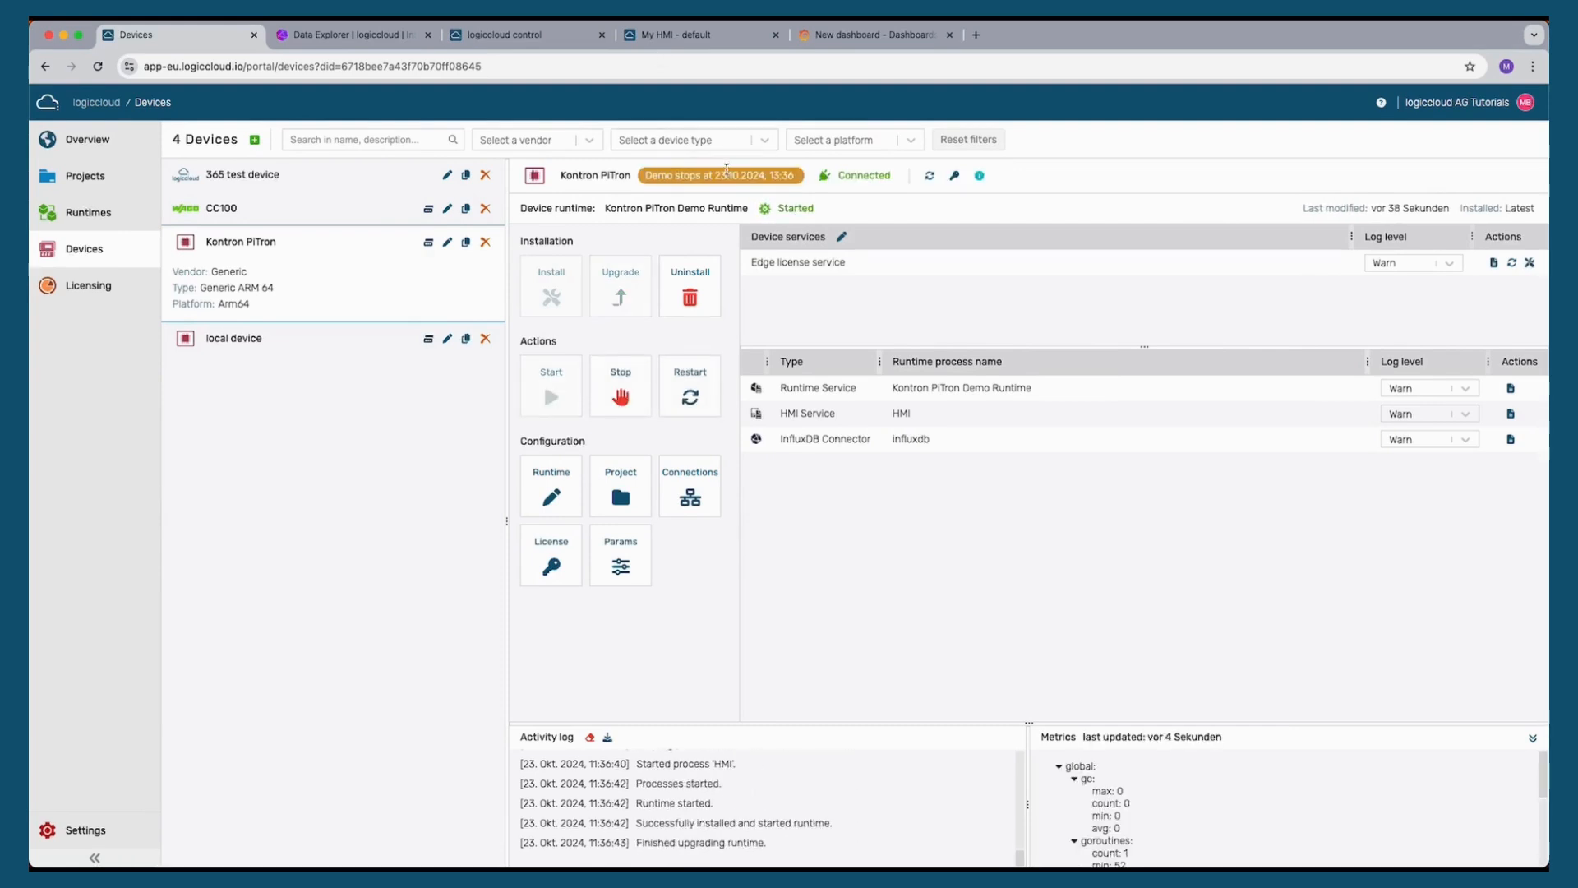
# In the live HMI tab, switch the pump on and open the Dashboard page
pyautogui.click(659, 35)
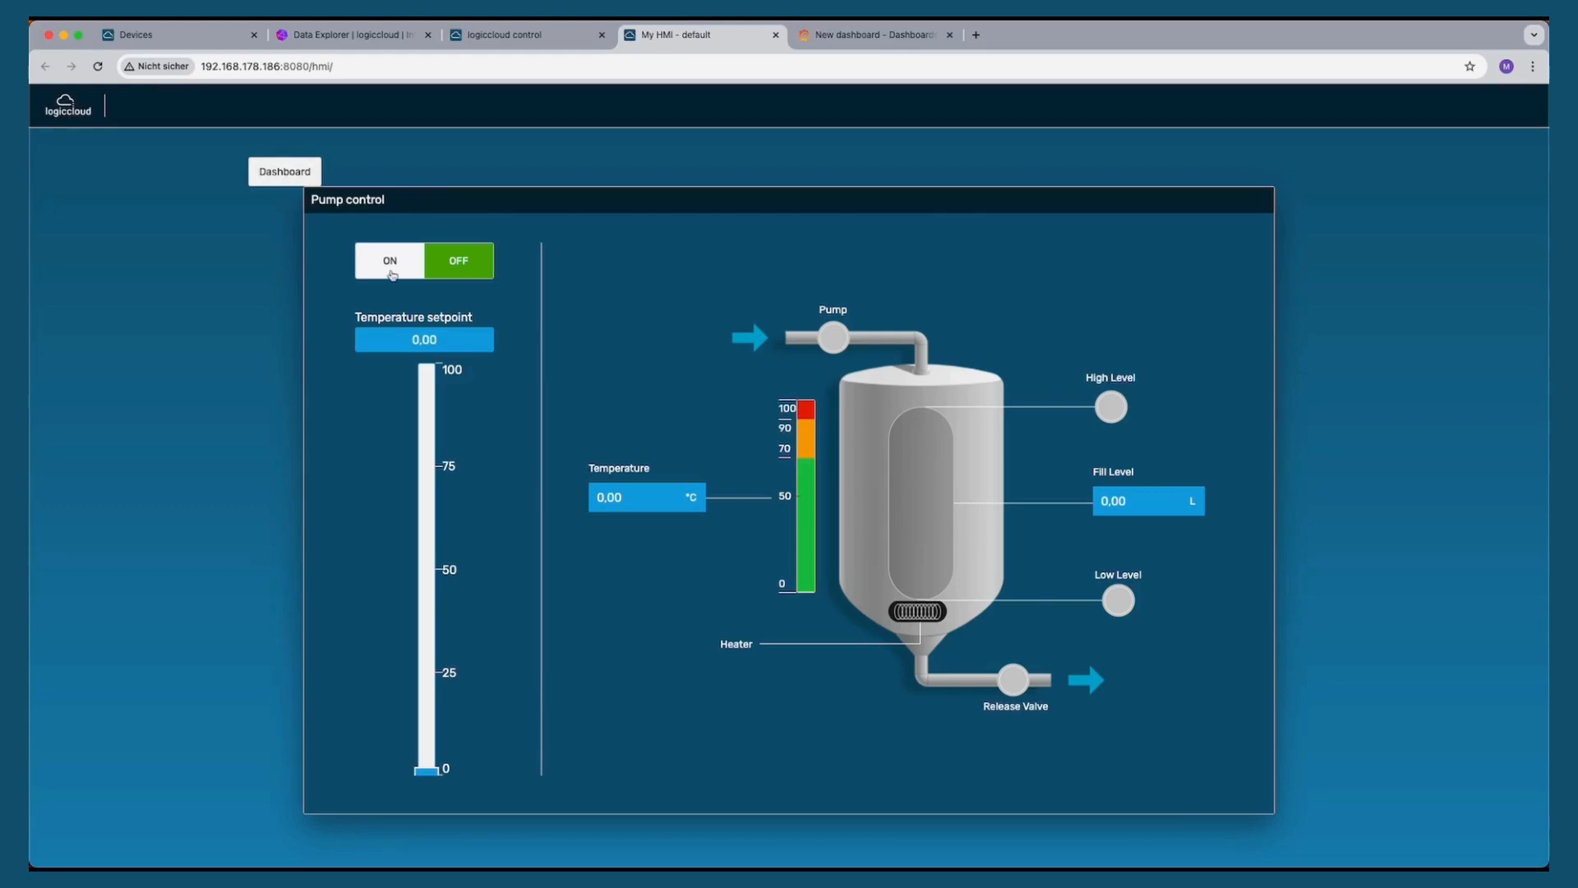
pyautogui.click(392, 275)
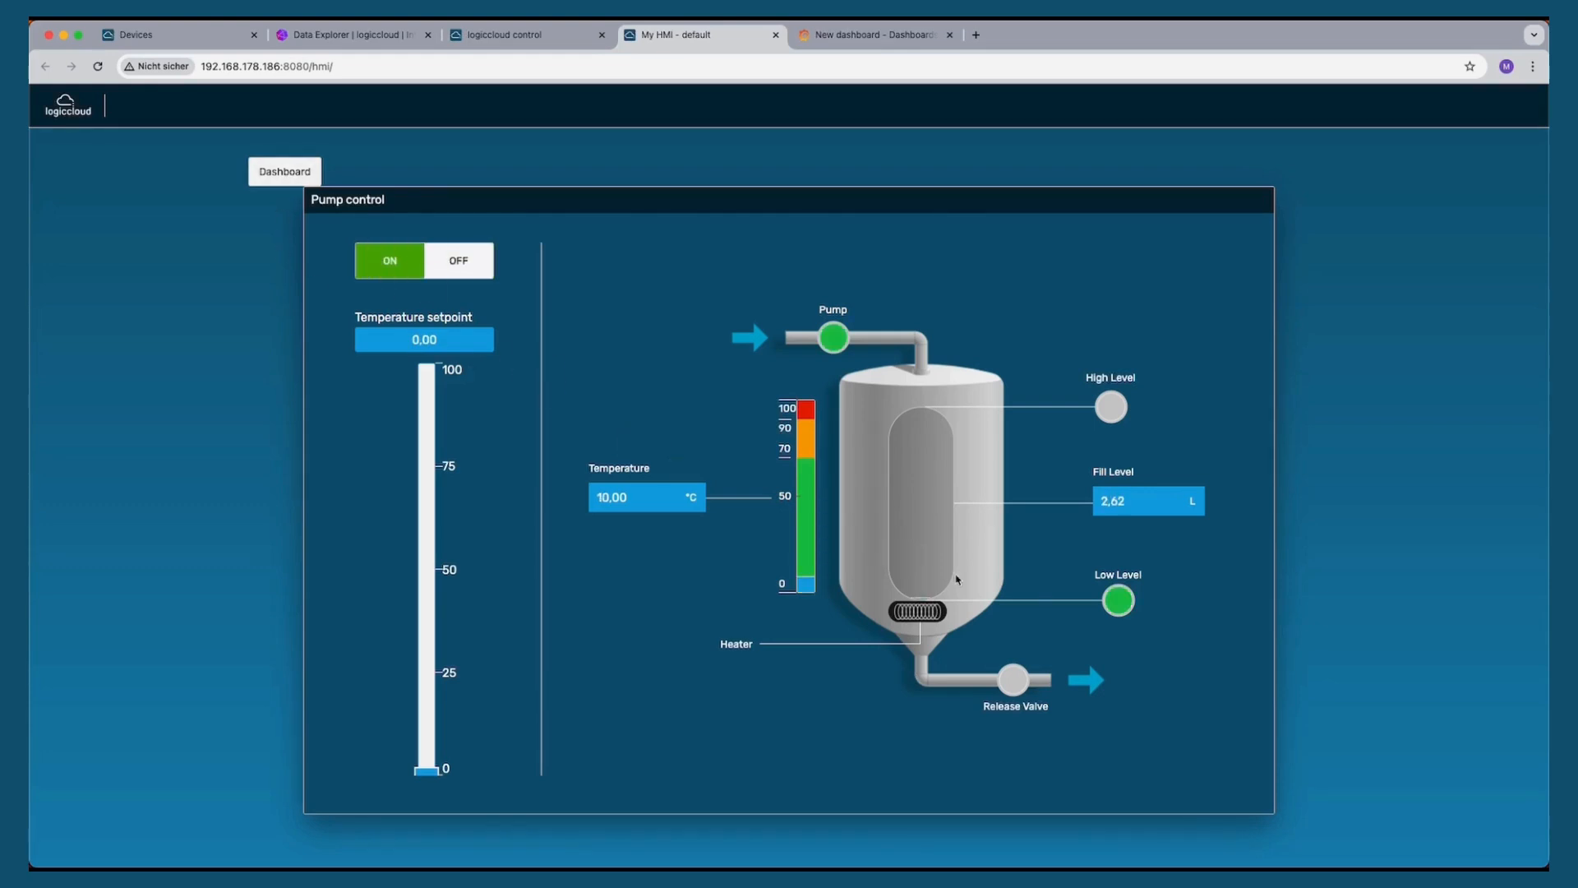
pyautogui.click(305, 183)
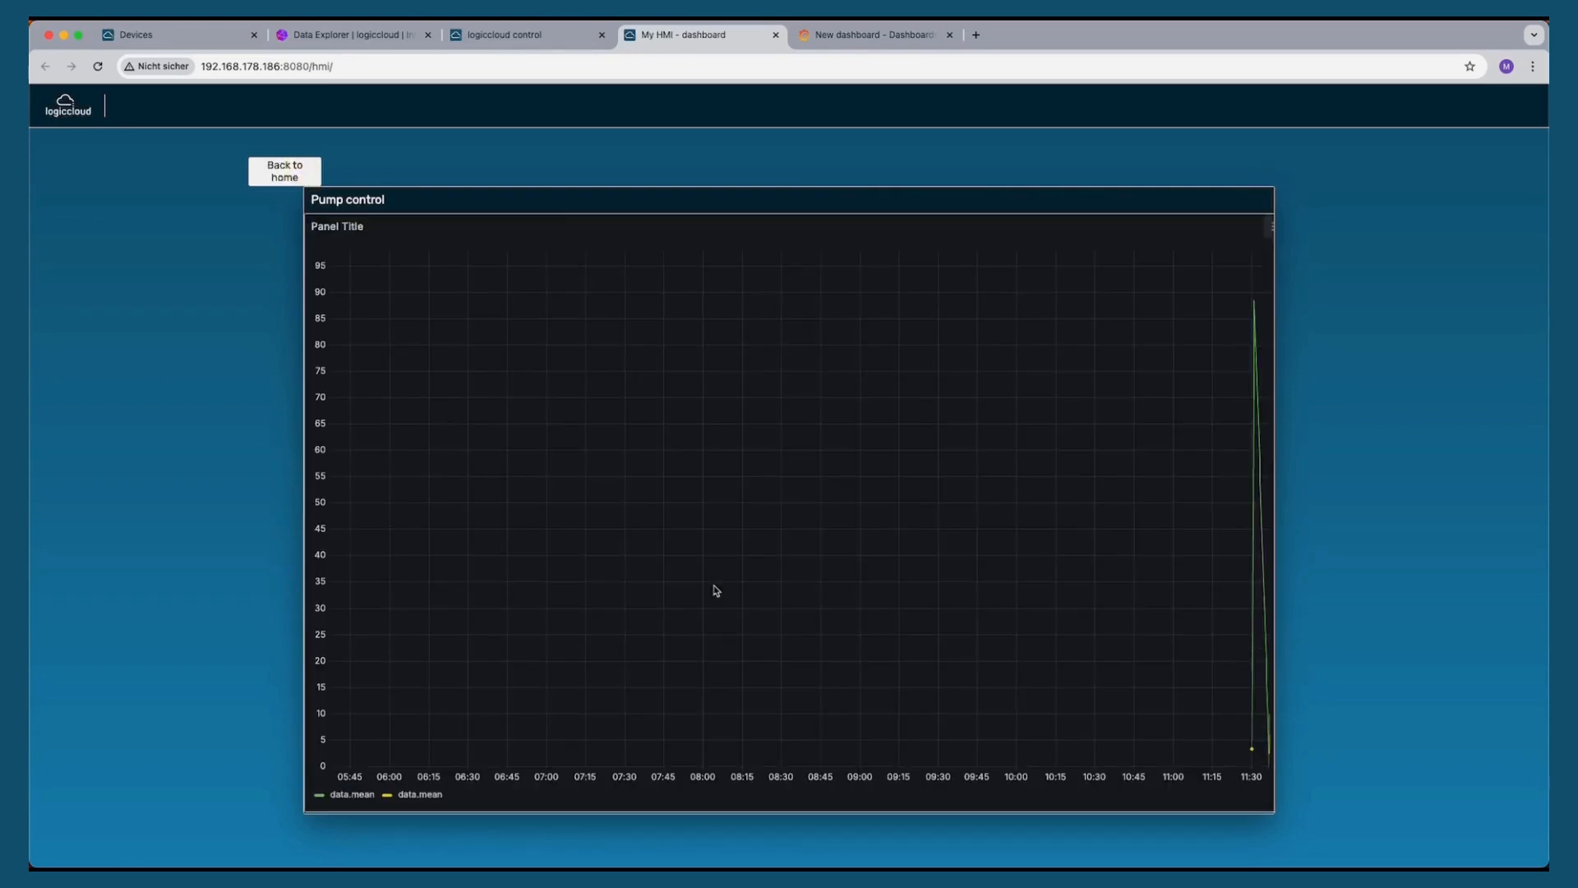
# Zoom into the most recent data in the embedded chart, then navigate back to the home page
pyautogui.moveTo(1248, 611); pyautogui.dragTo(1279, 606)
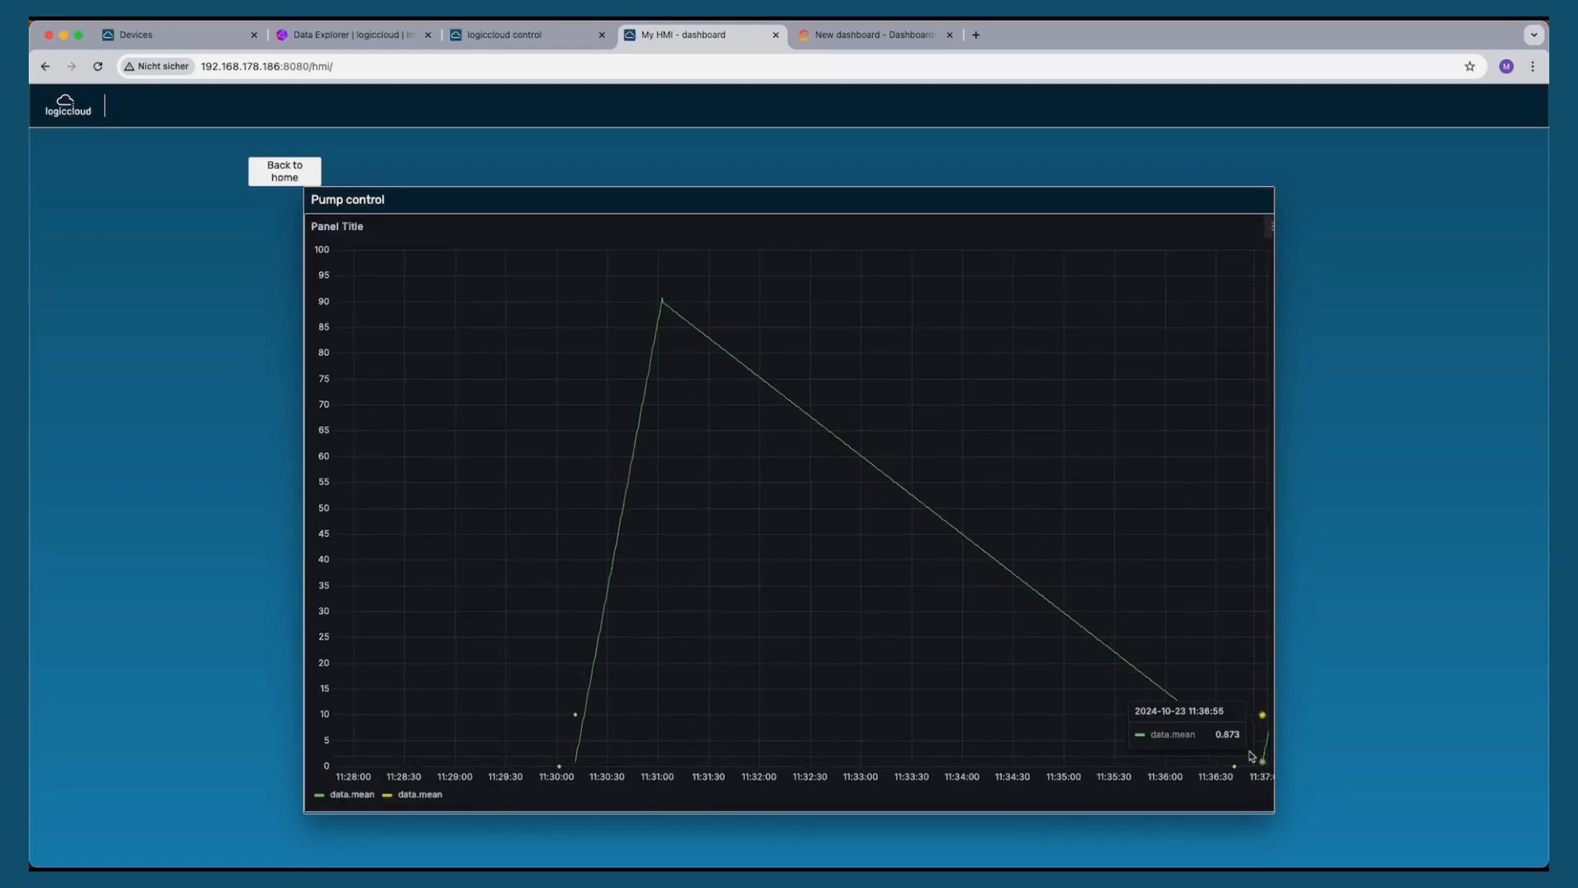
pyautogui.moveTo(1243, 738); pyautogui.dragTo(1309, 742)
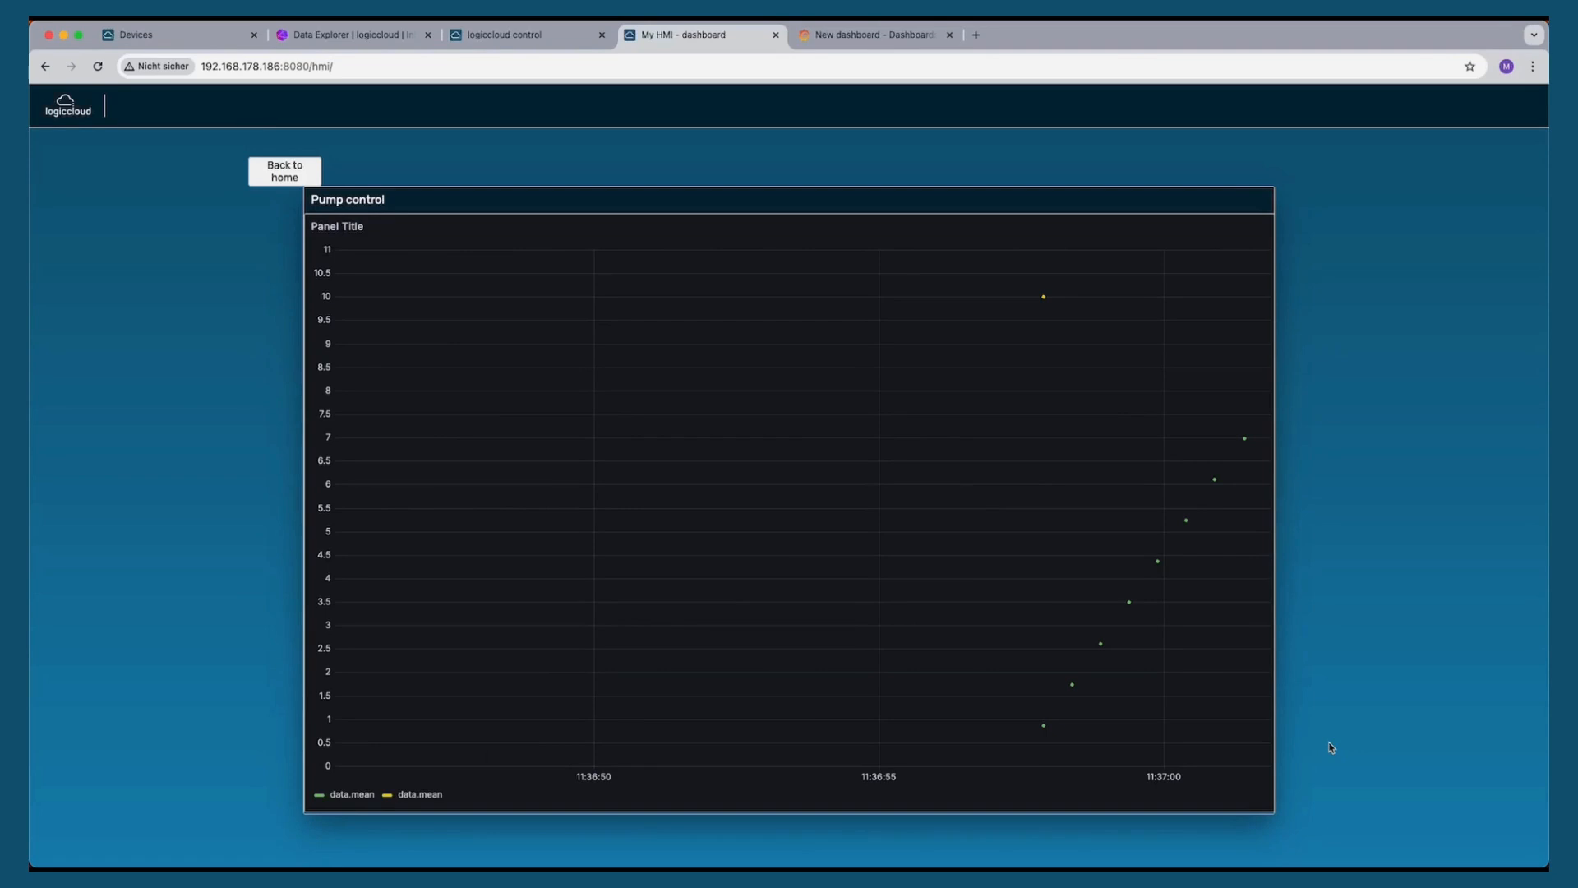
pyautogui.click(1271, 226)
pyautogui.click(1133, 232)
pyautogui.click(284, 173)
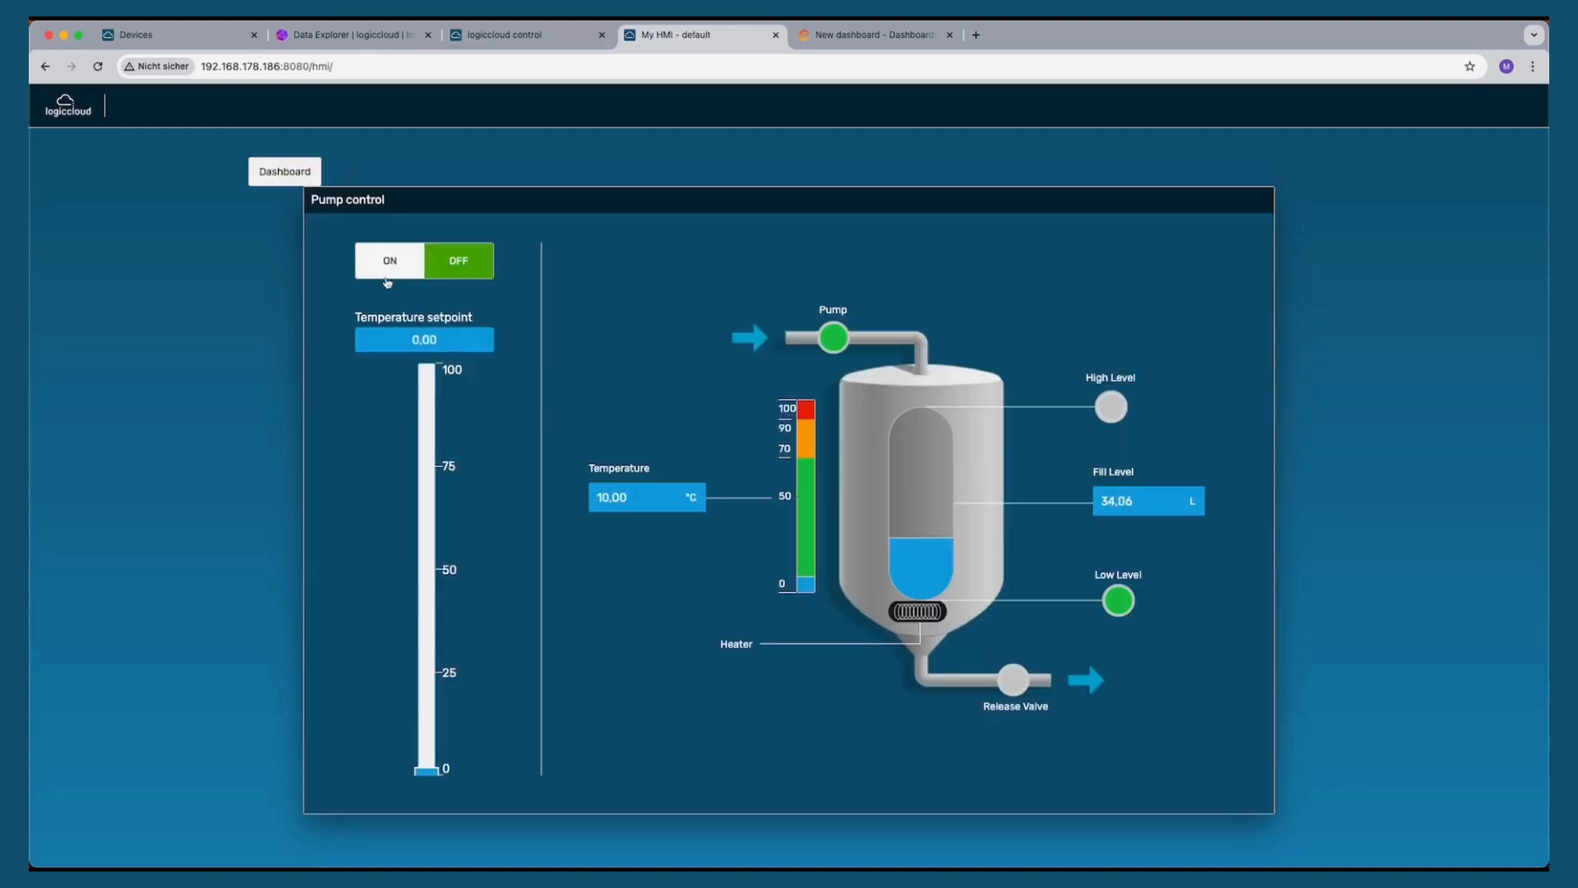